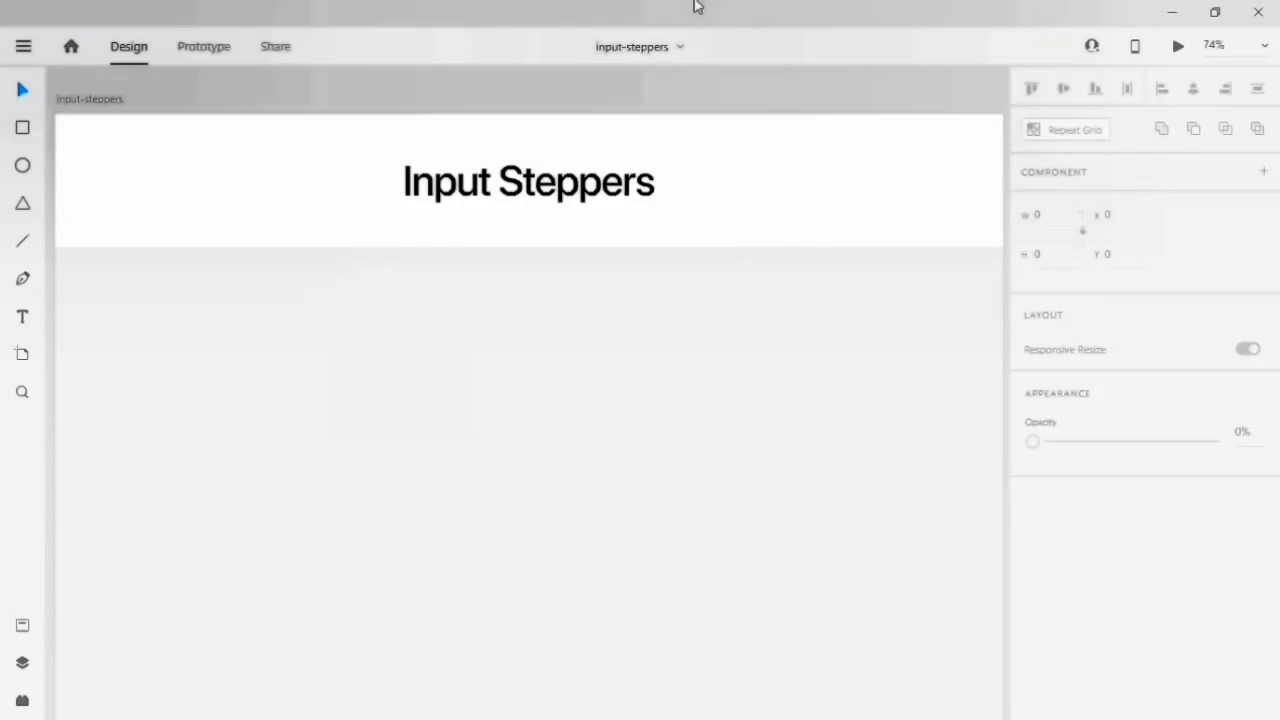
- Type the digits 1 to 5 on separate lines in a new text box below the title
left_click(22, 316)
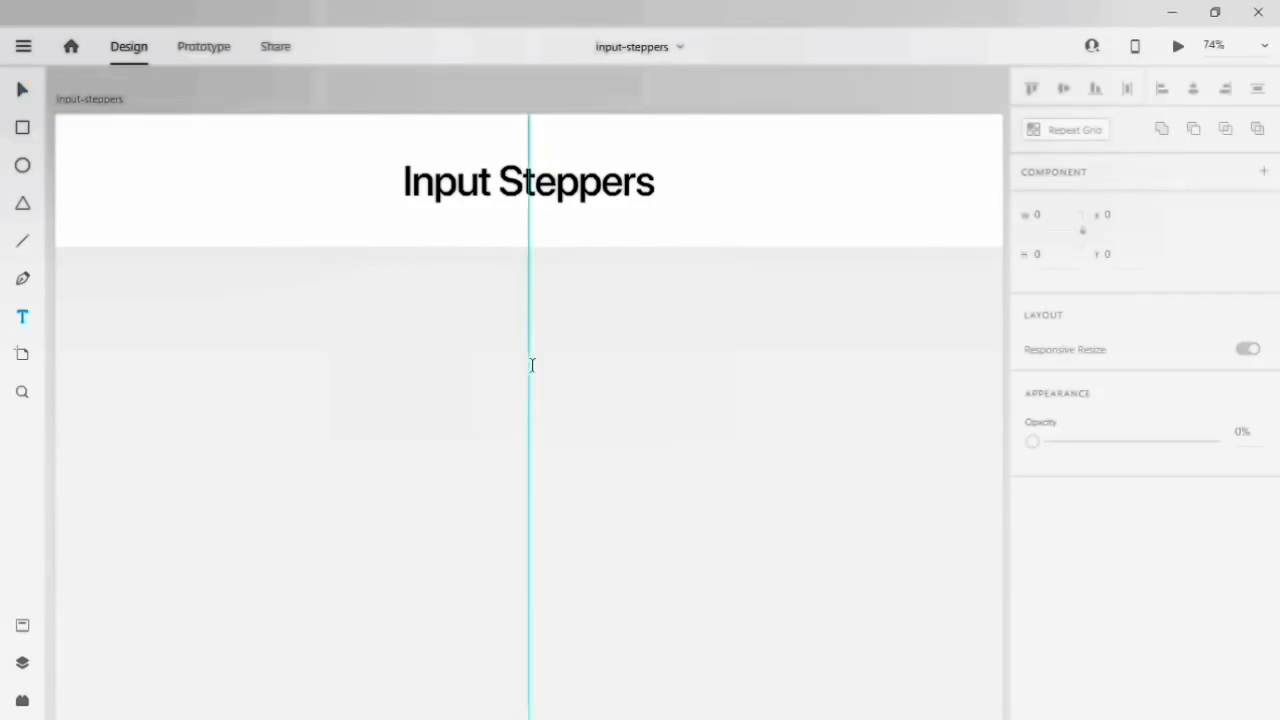
left_click(518, 432)
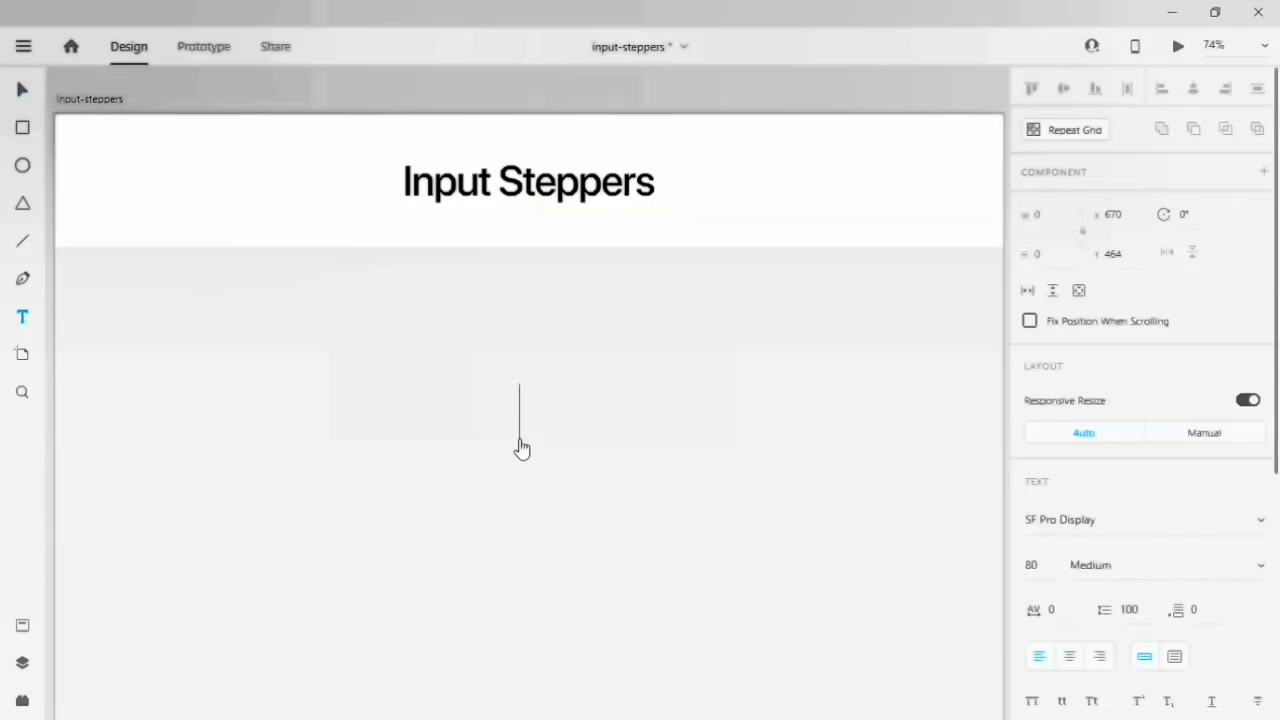
type("1")
key("Return")
type("2")
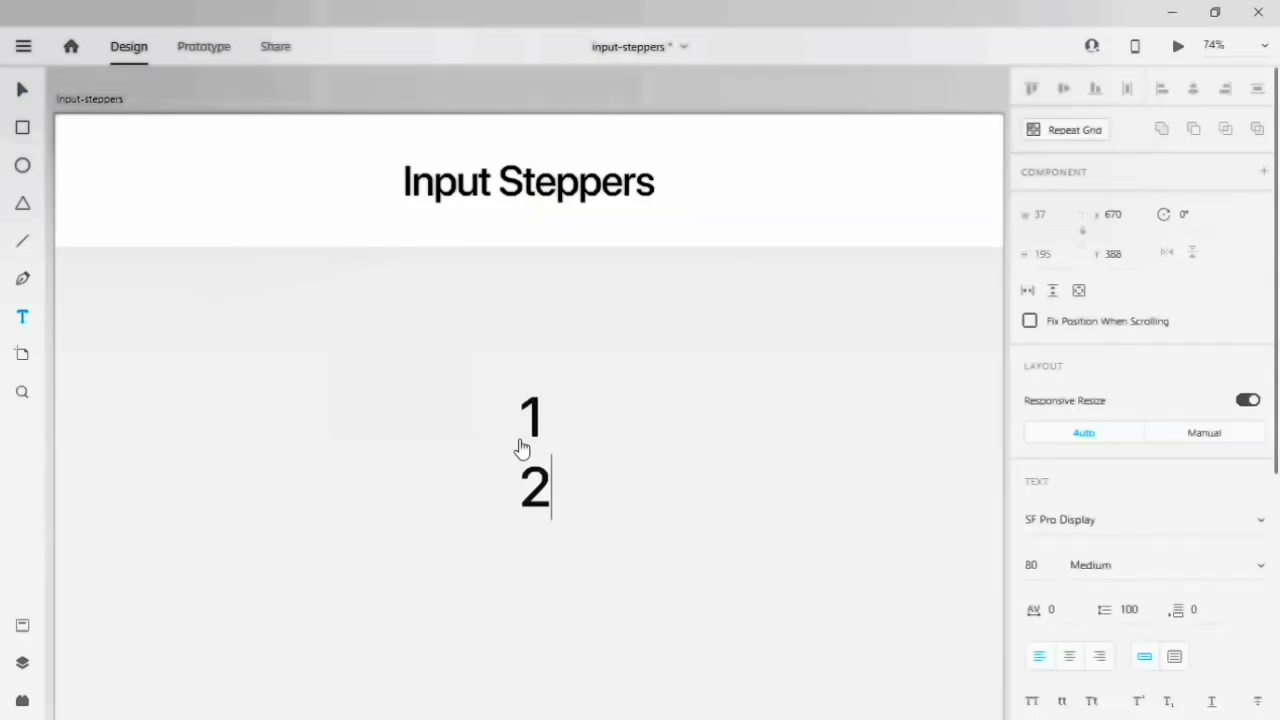
key("Return")
type("3")
key("Return")
type("4")
key("Return")
type("5")
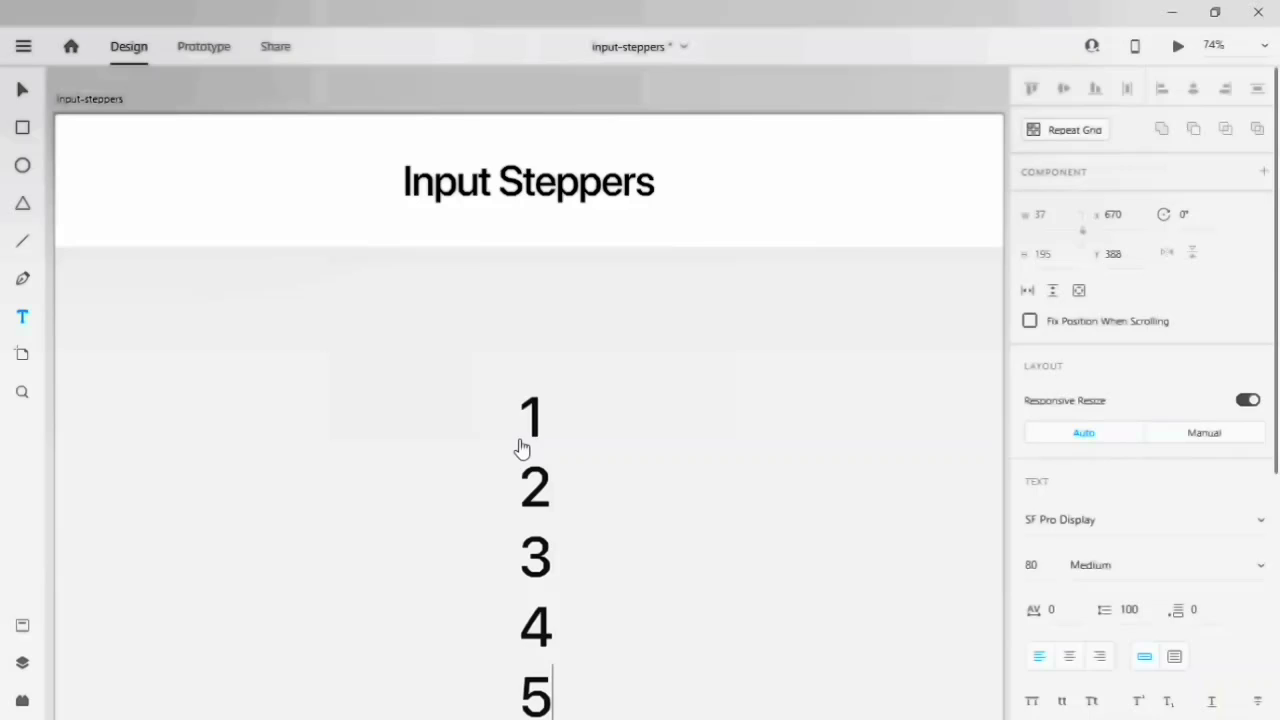
- Set the digit column's line spacing to 110
key("ctrl+a")
scroll(1110, 500, "down", 3)
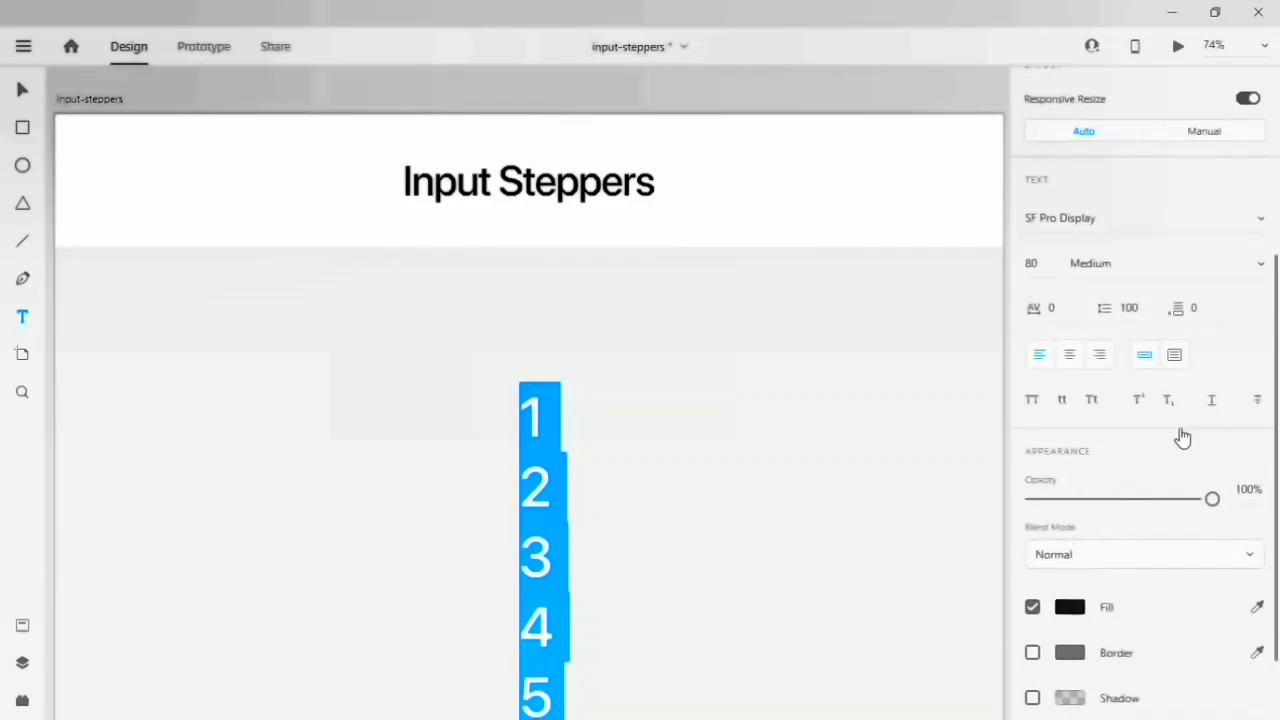
left_click(1135, 312)
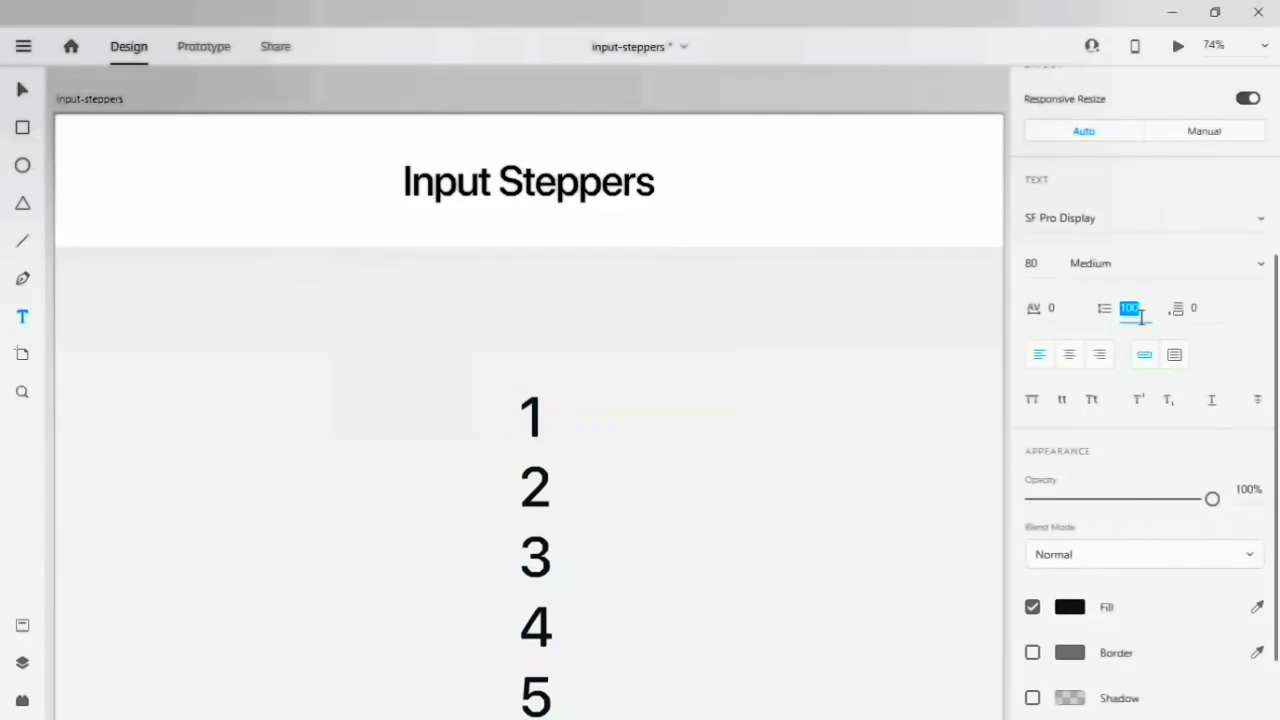
type("110")
key("Return")
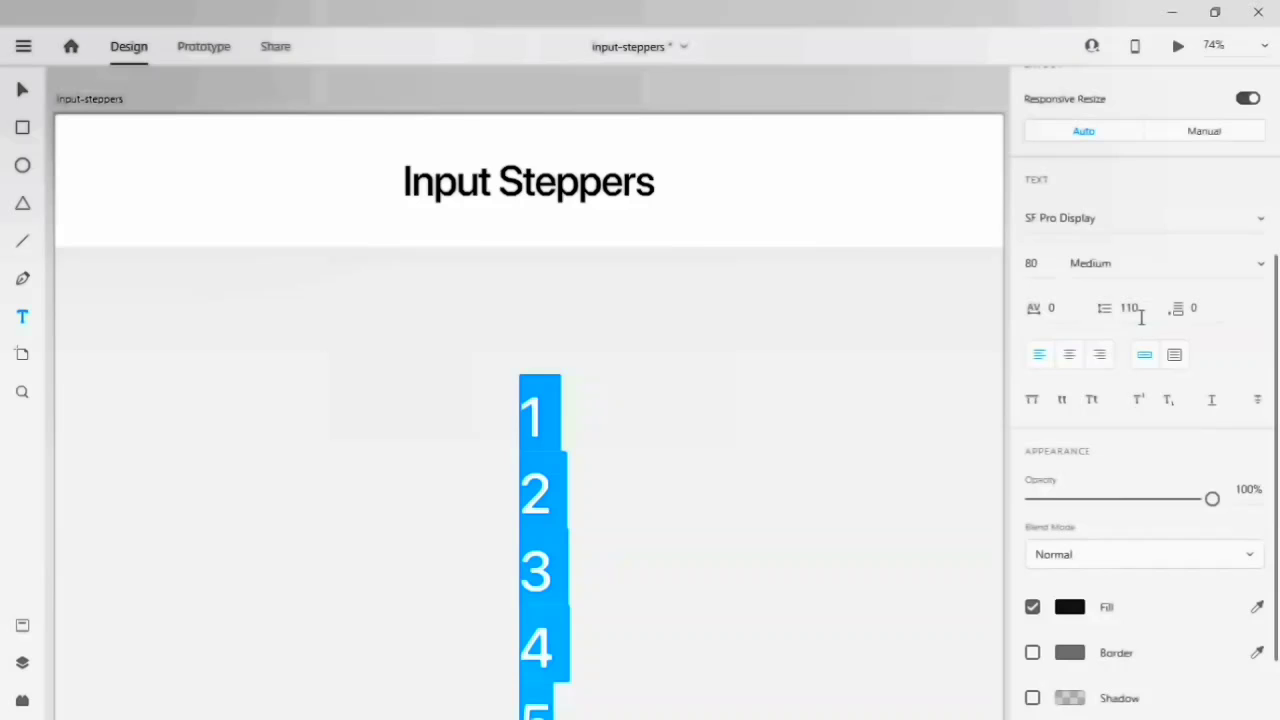
left_click(22, 92)
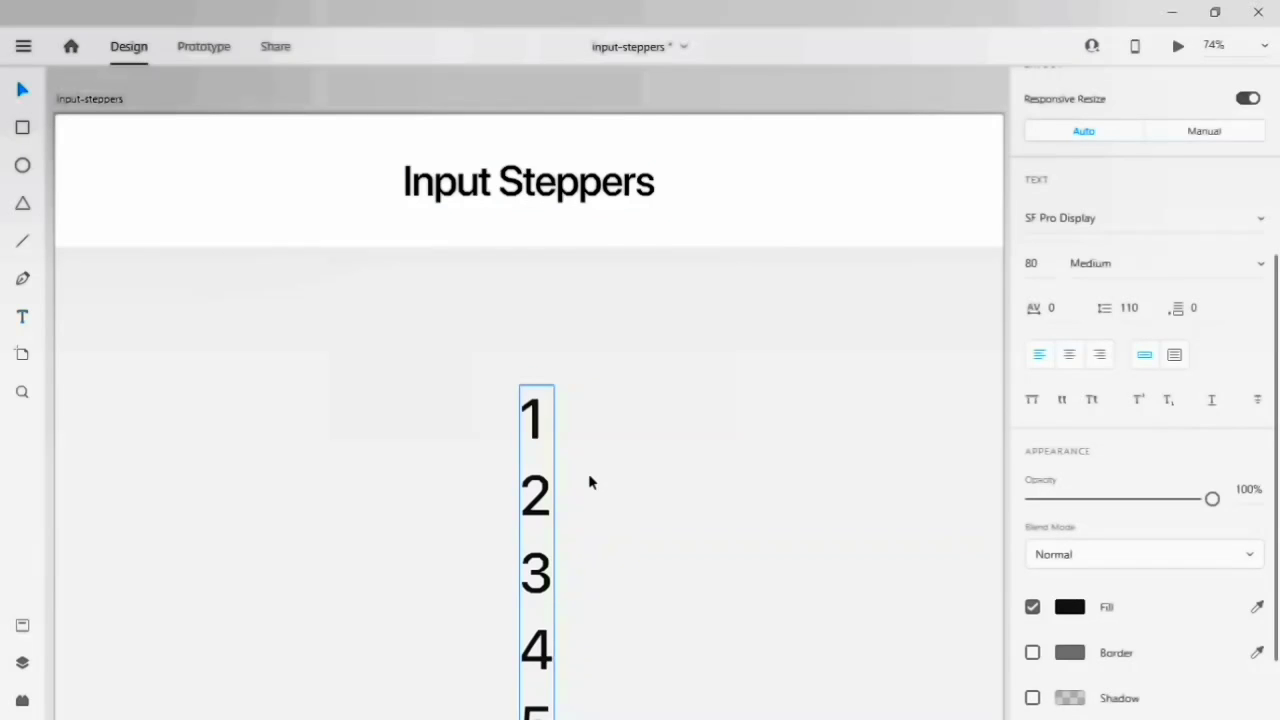
- Centre the digit column horizontally on the artboard
left_click(588, 473)
left_click(535, 432)
scroll(860, 345, "up", 1)
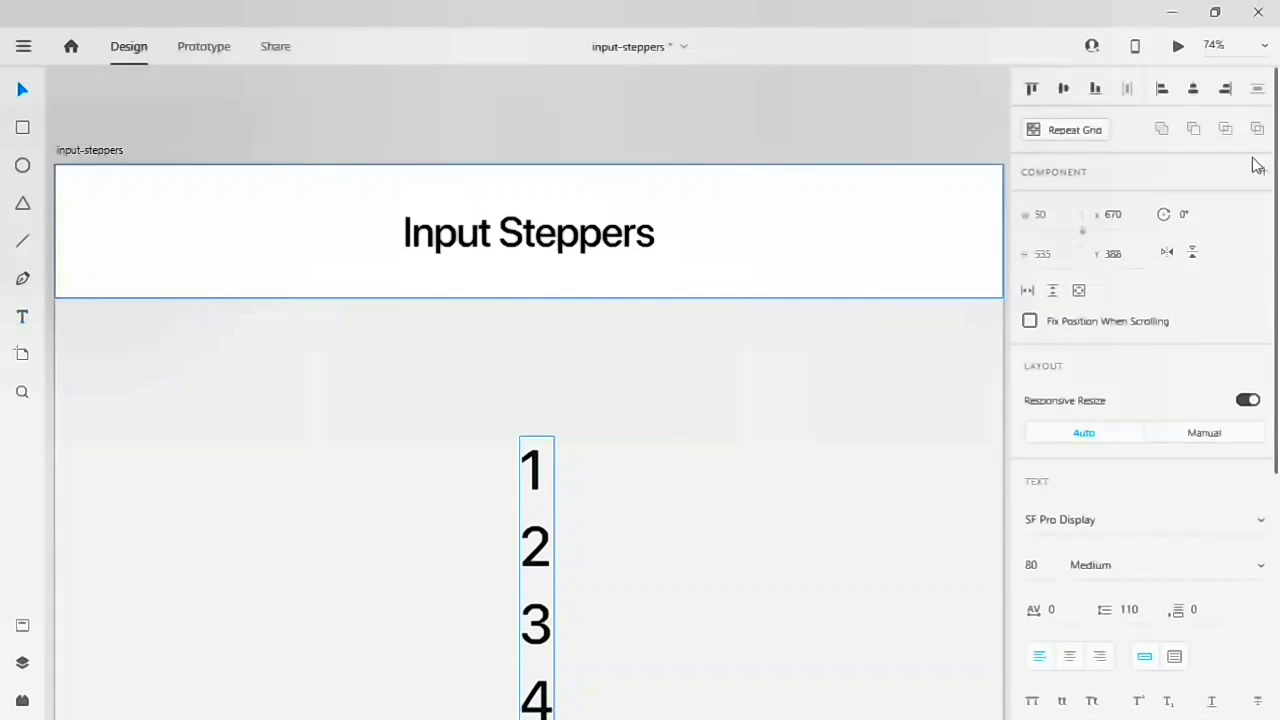
left_click(1196, 91)
scroll(720, 490, "down", 2)
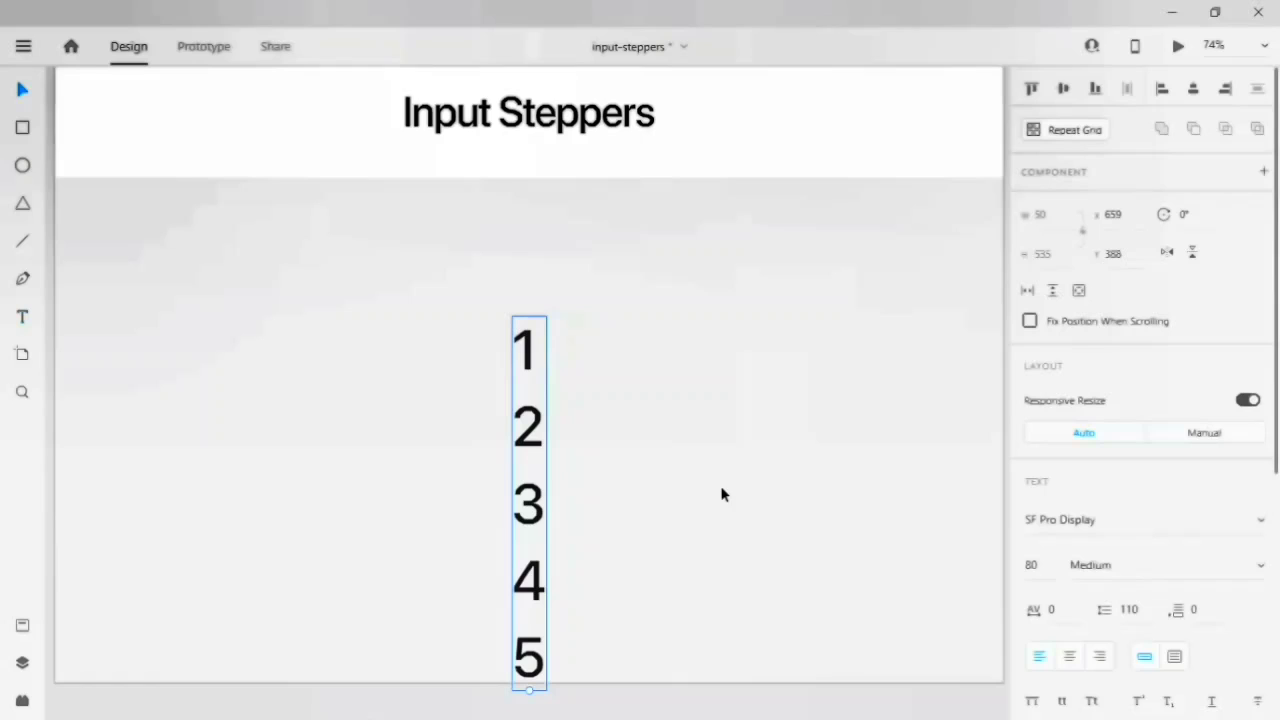
left_click(591, 477)
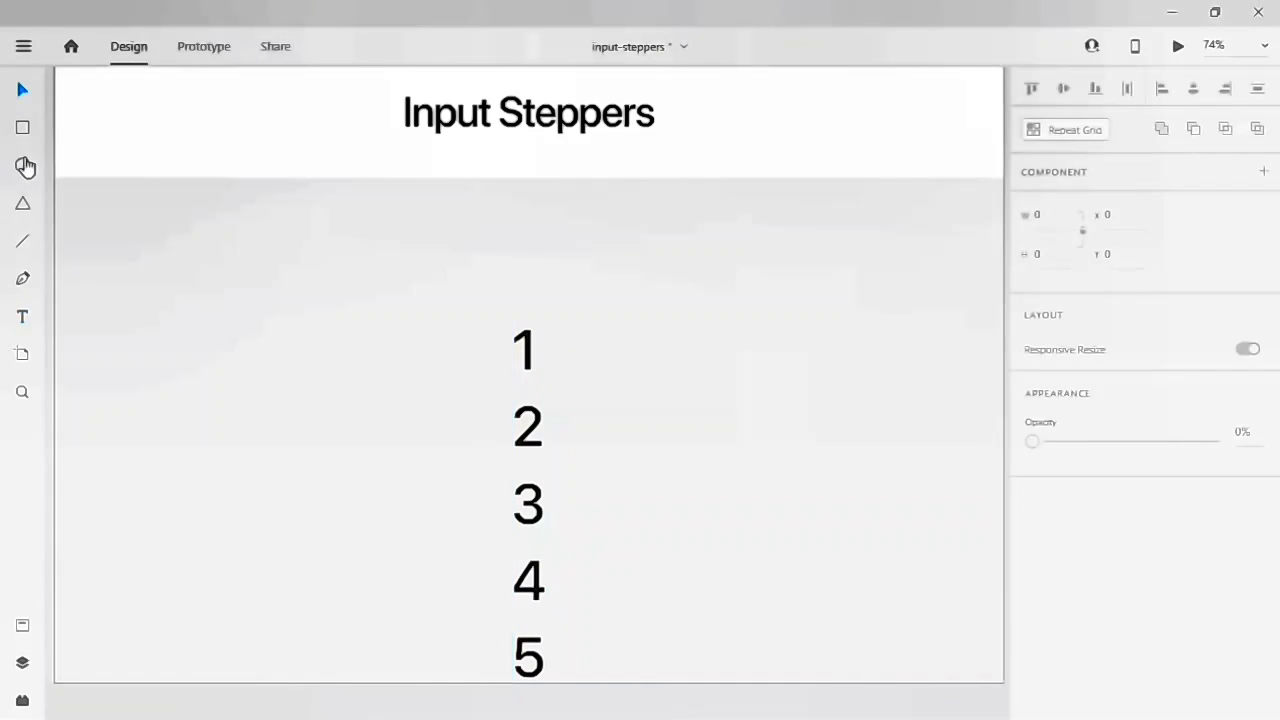
- Draw a rectangle over the digit 1 and size it to 180 × 80
left_click(22, 130)
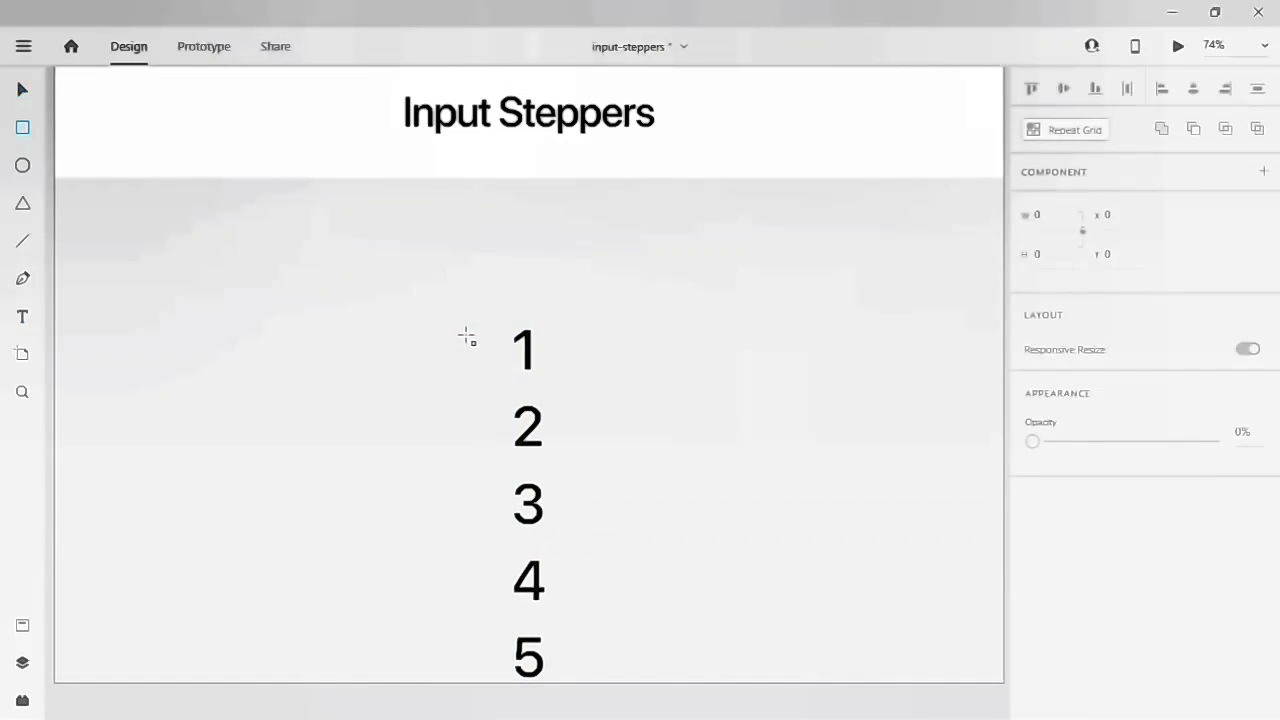
left_click_drag(467, 338, 591, 375)
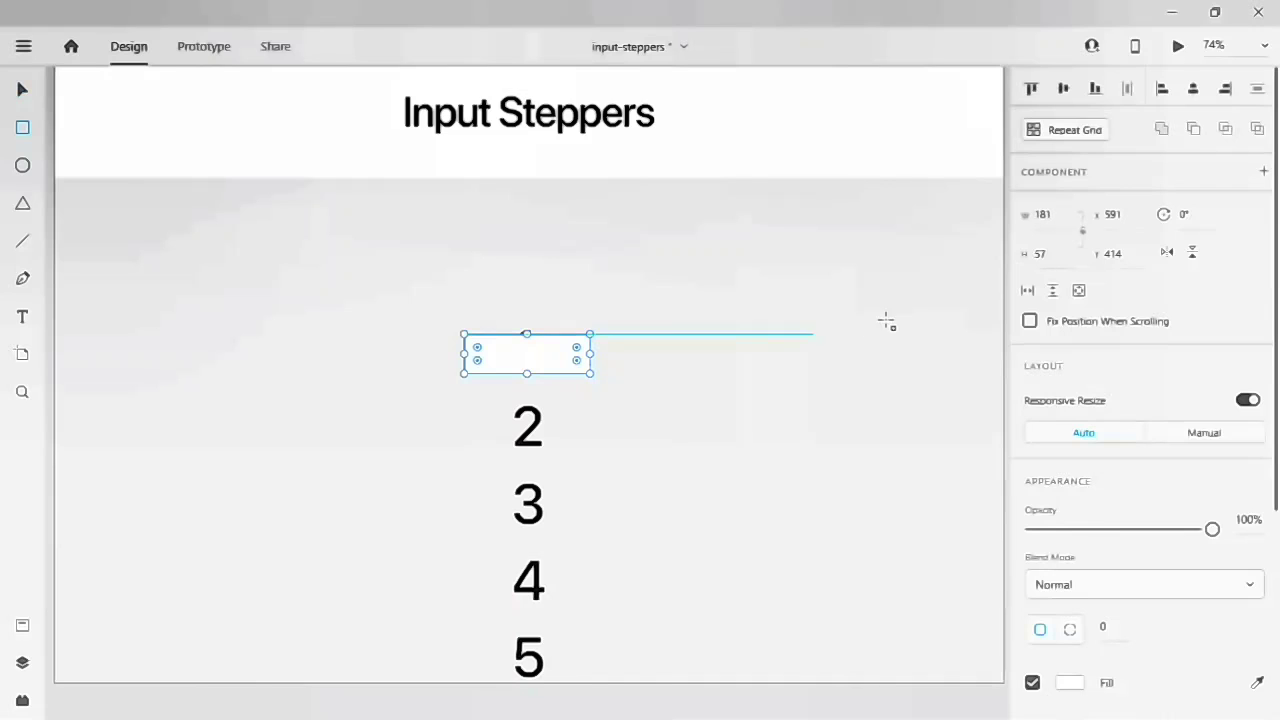
left_click(1054, 218)
type("18")
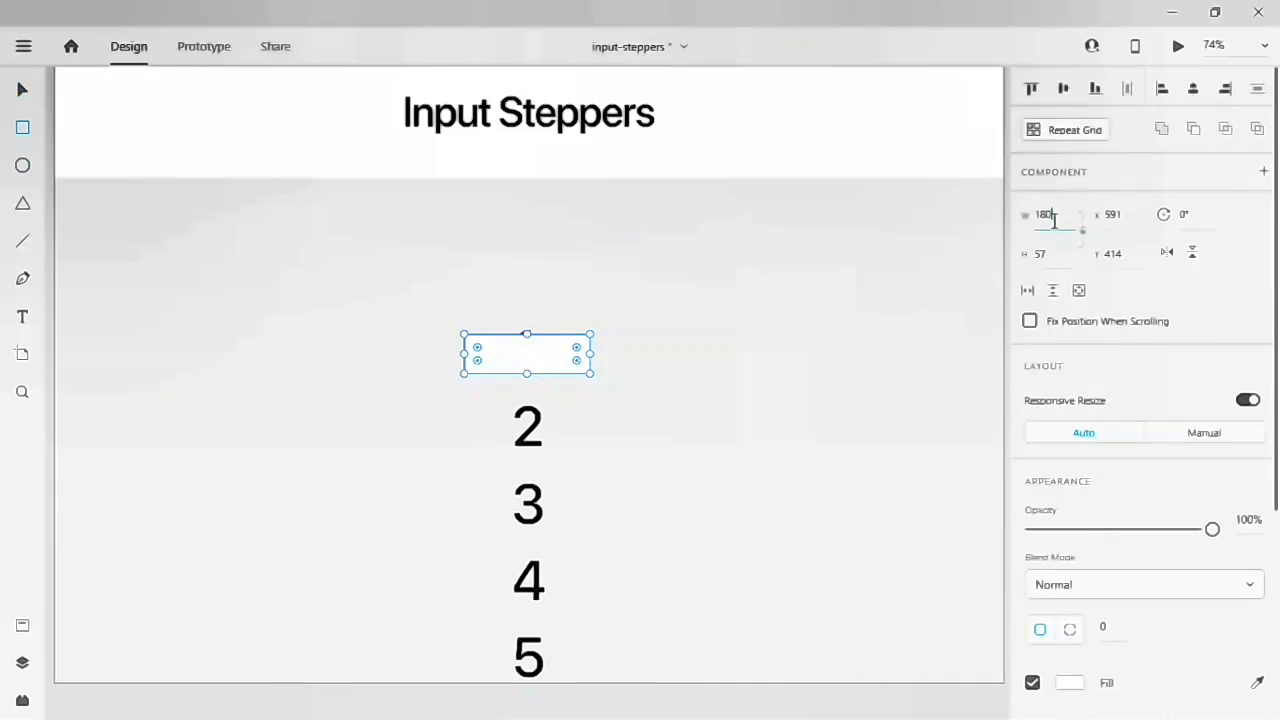
type("0")
key("Tab")
type("80")
key("Return")
- Align the rectangle's top edge with the top of the digit column
left_click(22, 90)
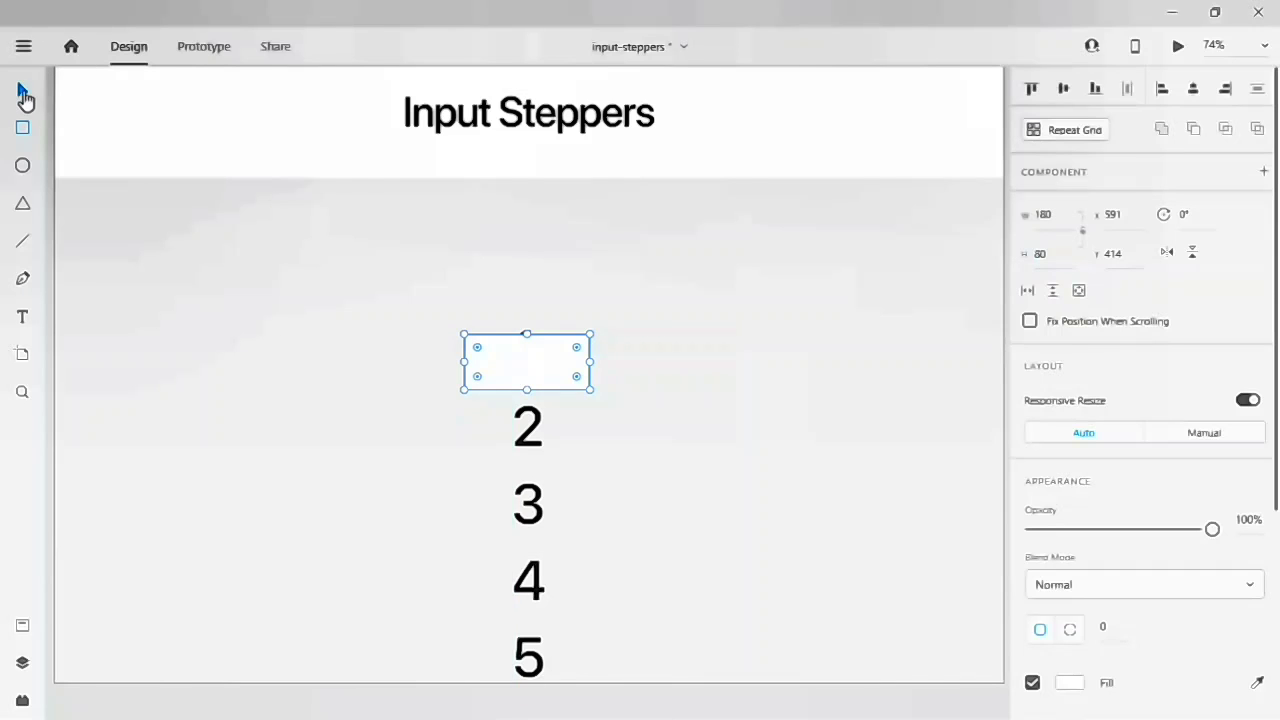
left_click(391, 409)
scroll(391, 409, "up", 5)
scroll(391, 409, "right", 3)
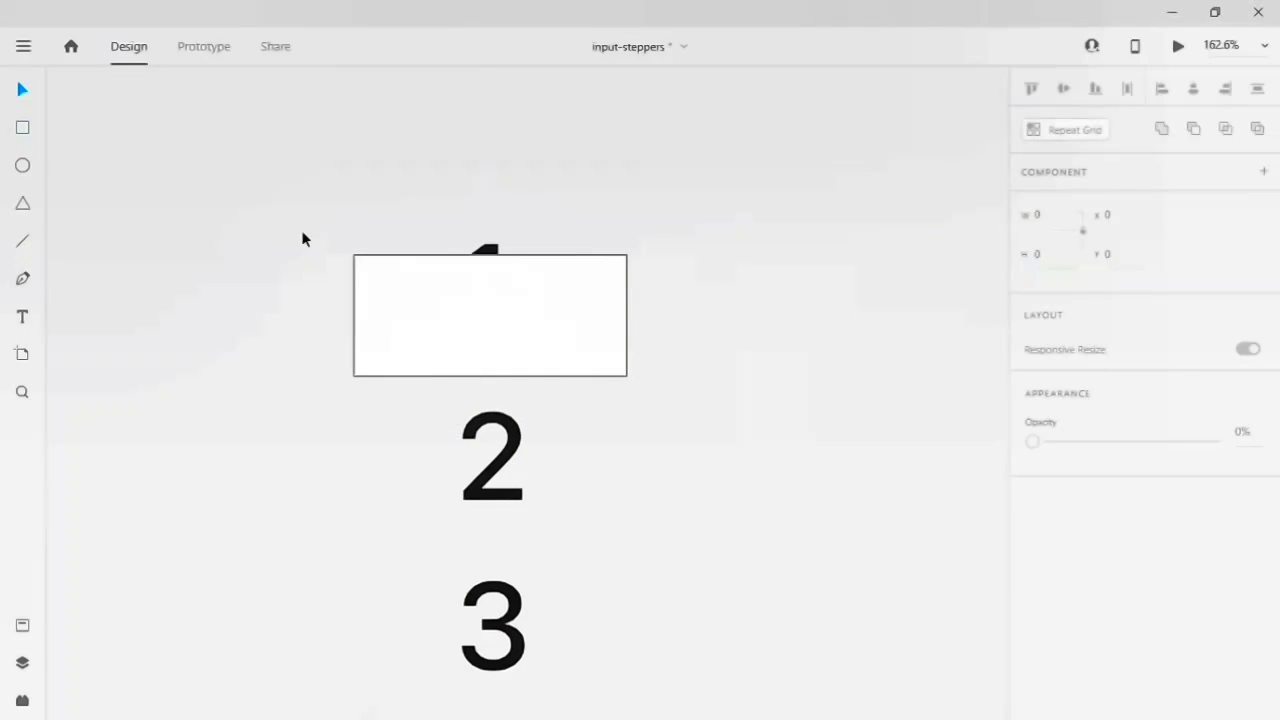
left_click_drag(314, 206, 610, 374)
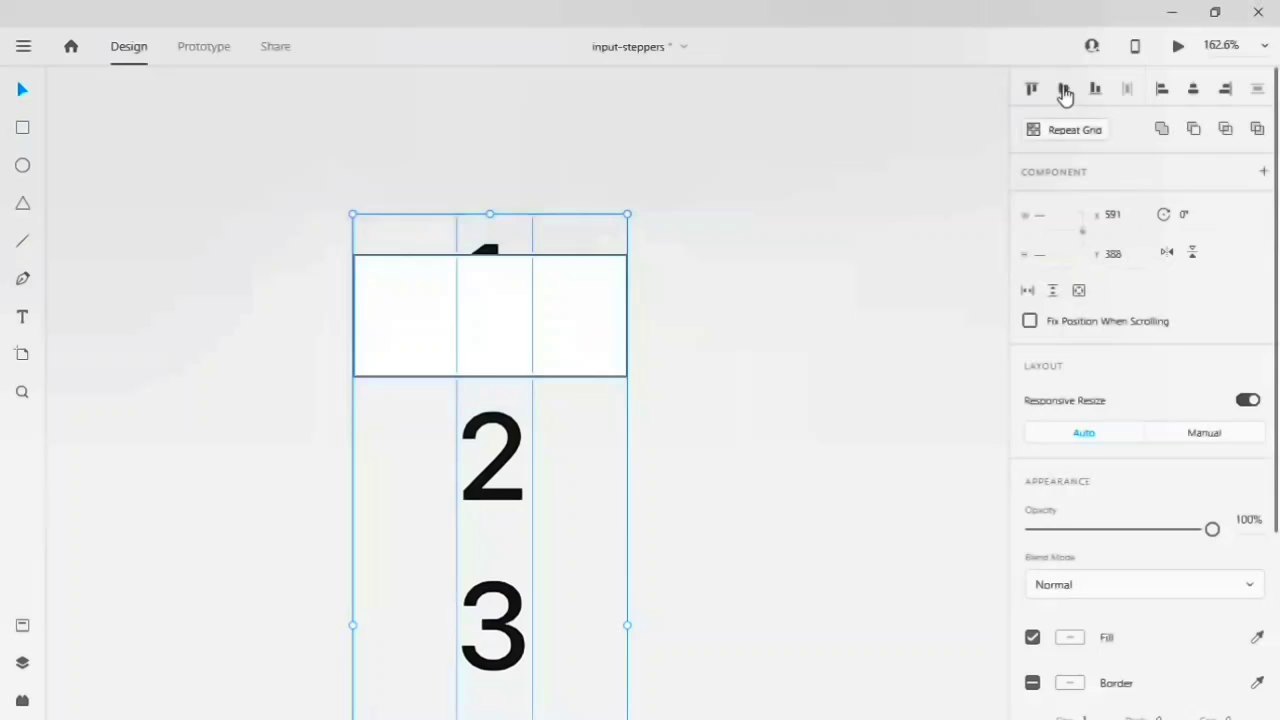
left_click(1031, 88)
left_click(677, 309)
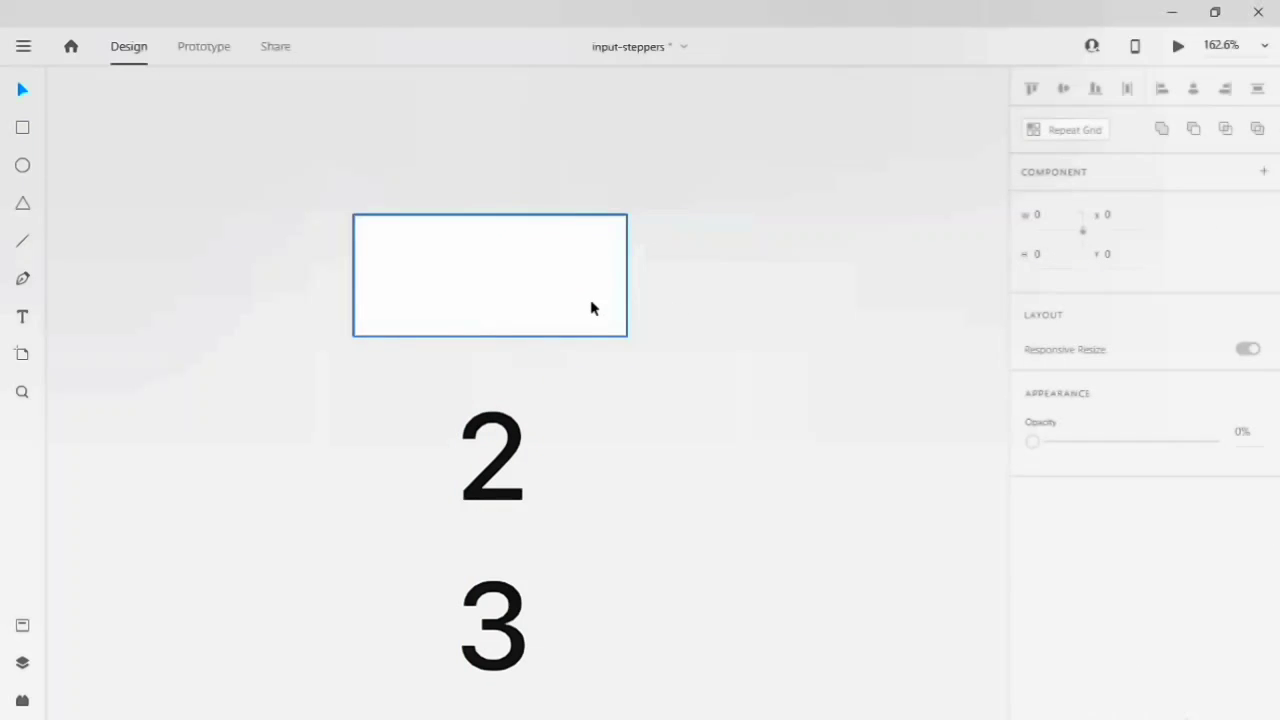
mouse_move(591, 306)
left_mouse_down()
mouse_move(600, 337)
mouse_move(598, 325)
left_mouse_up()
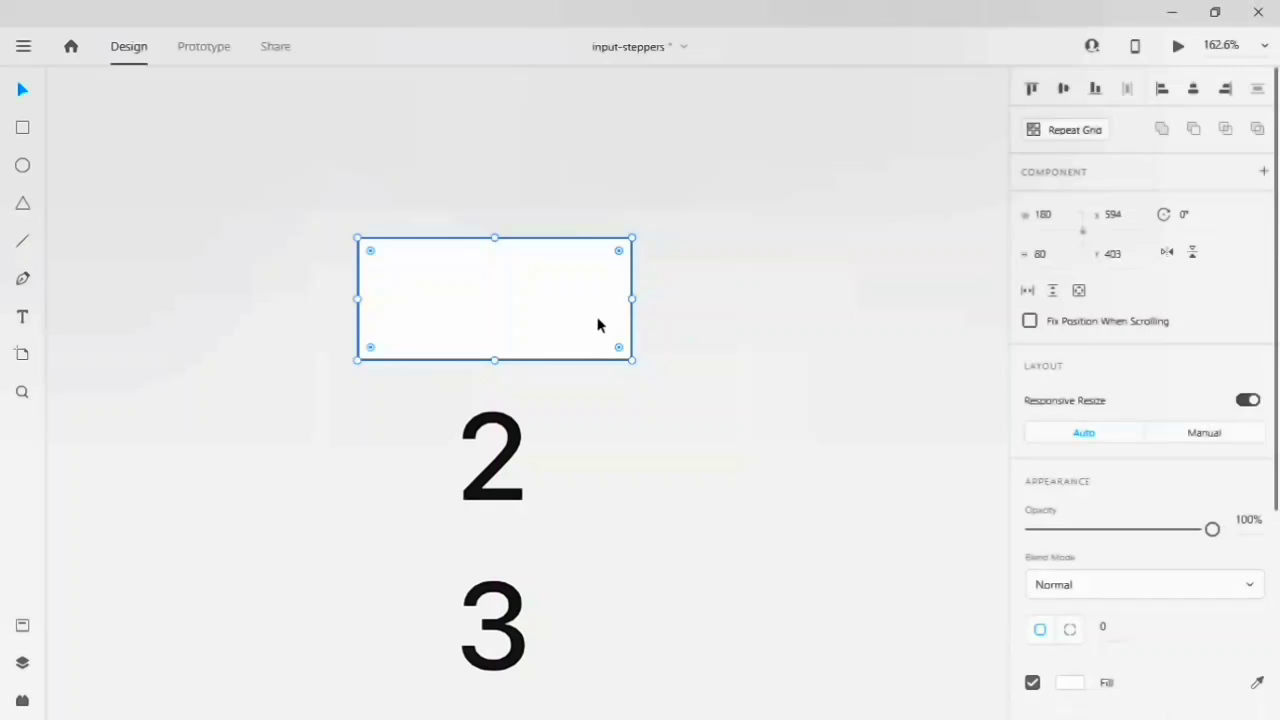
- Send the rectangle behind the digits, nudge it to frame the 1, and turn off its border
key("ctrl+shift+bracketleft")
left_click(597, 377)
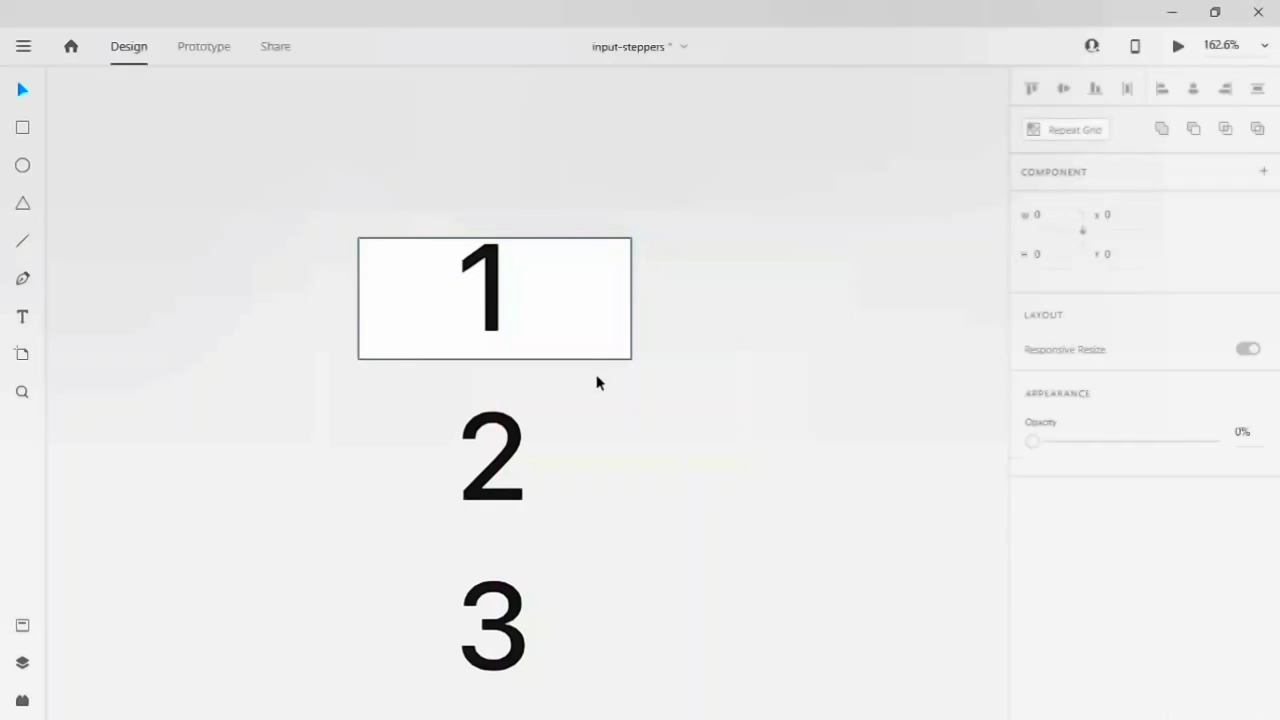
left_click_drag(577, 349, 575, 338)
left_click(674, 418)
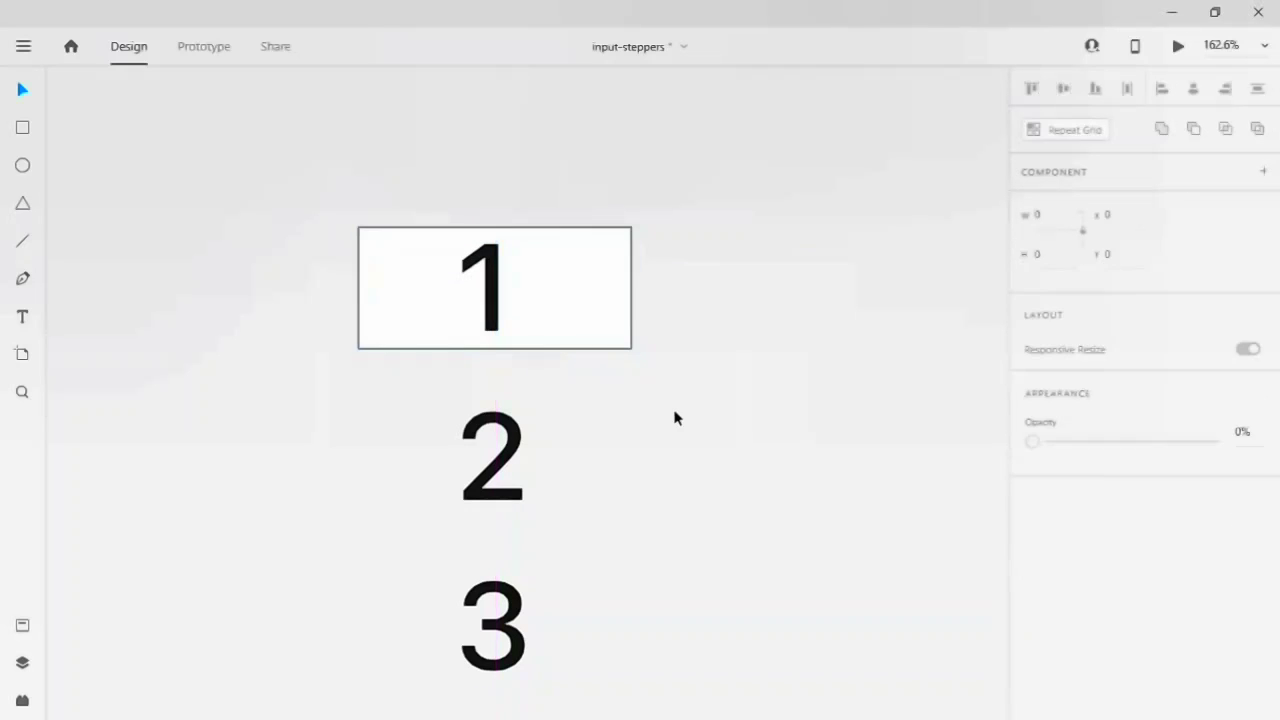
left_click(582, 344)
scroll(1050, 440, "down", 5)
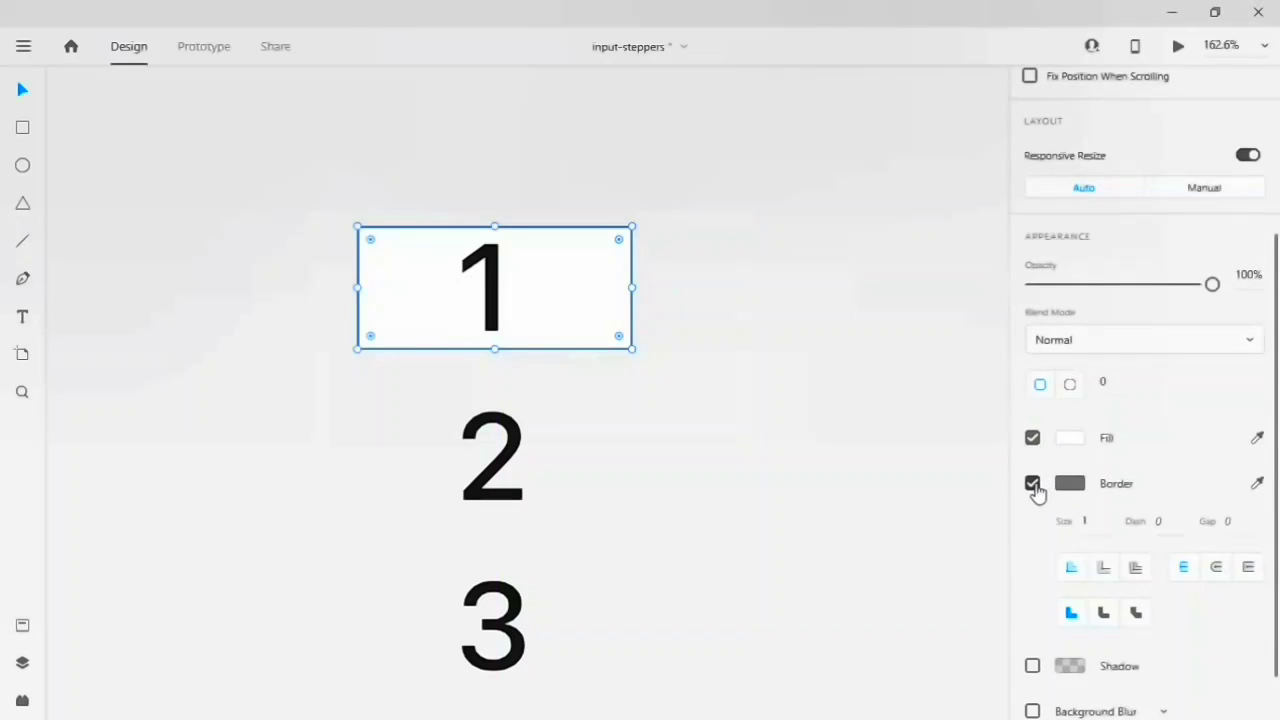
left_click(1033, 484)
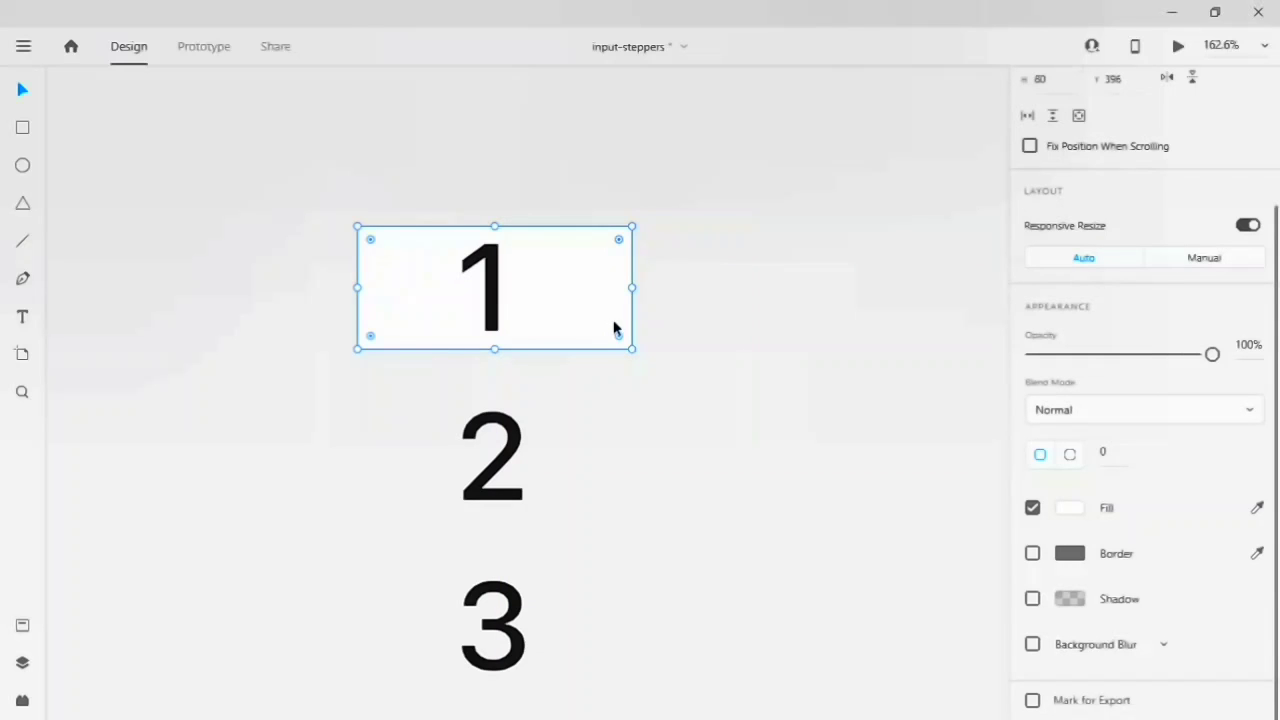
- Bring the rectangle to the front, in front of the digit column
right_click(610, 328)
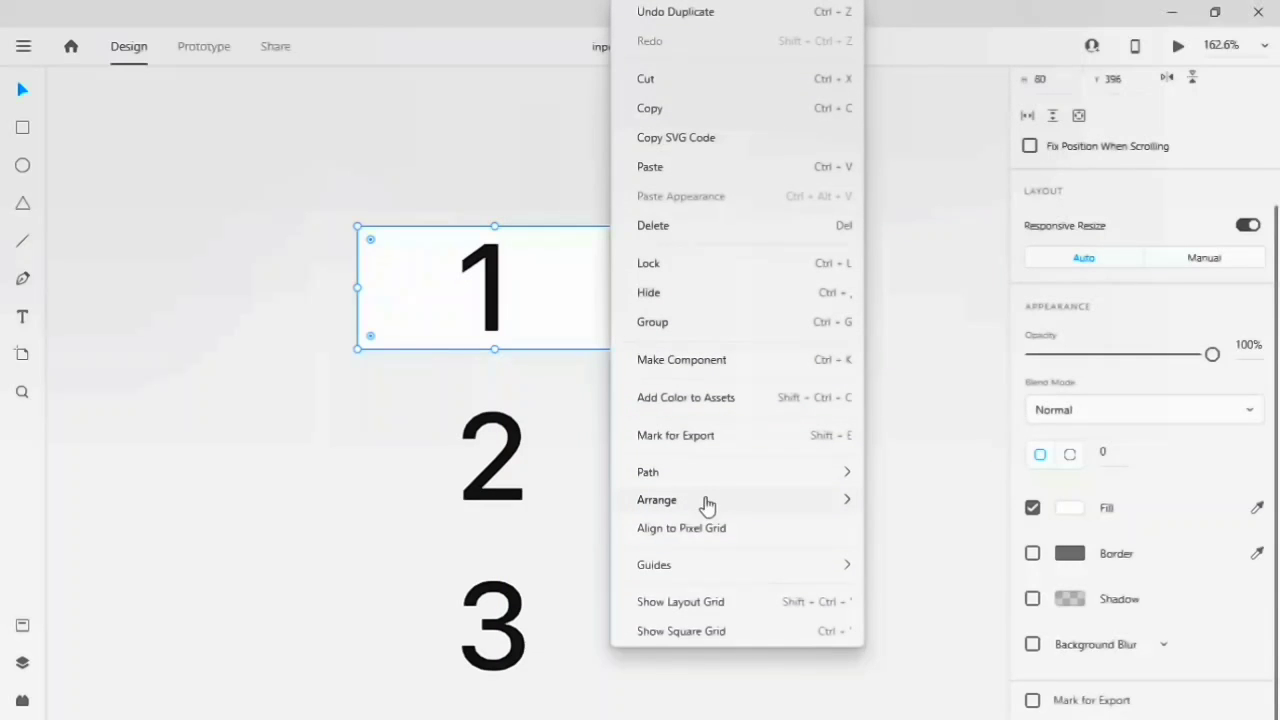
mouse_move(714, 506)
left_click(944, 504)
left_click(782, 456)
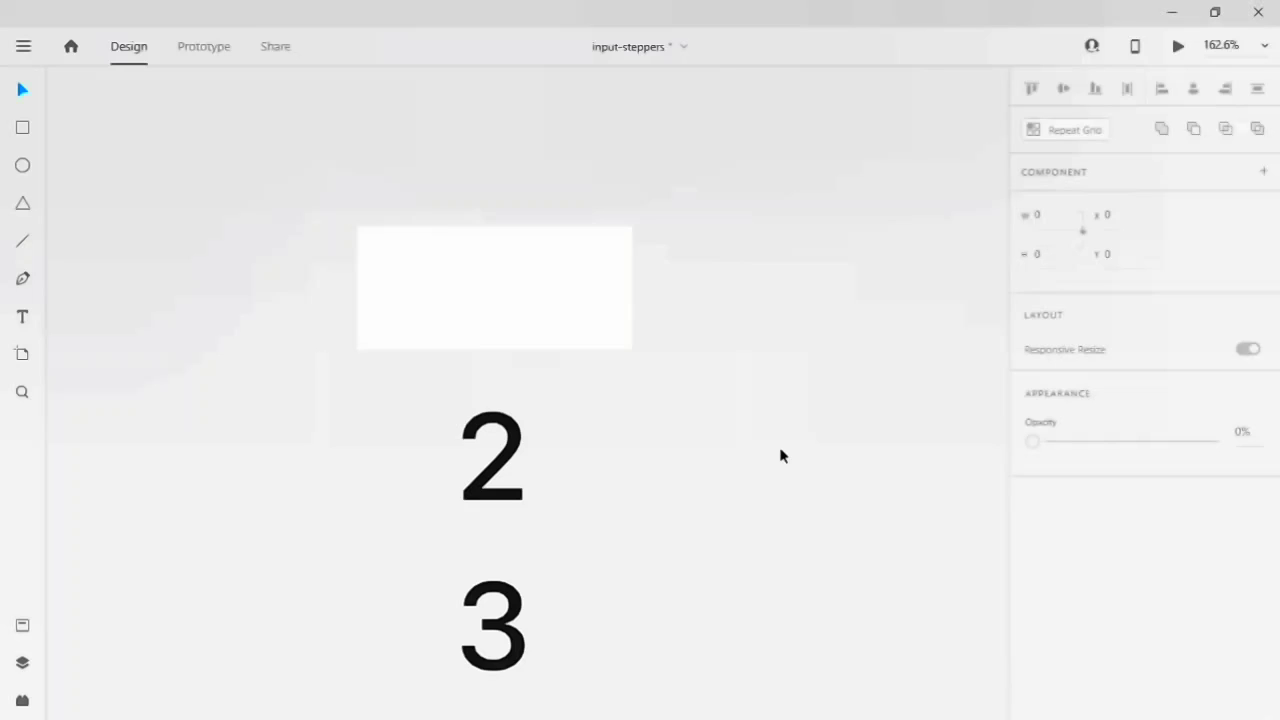
- Select the rectangle and digits together and apply Mask with Shape
left_click_drag(260, 158, 743, 597)
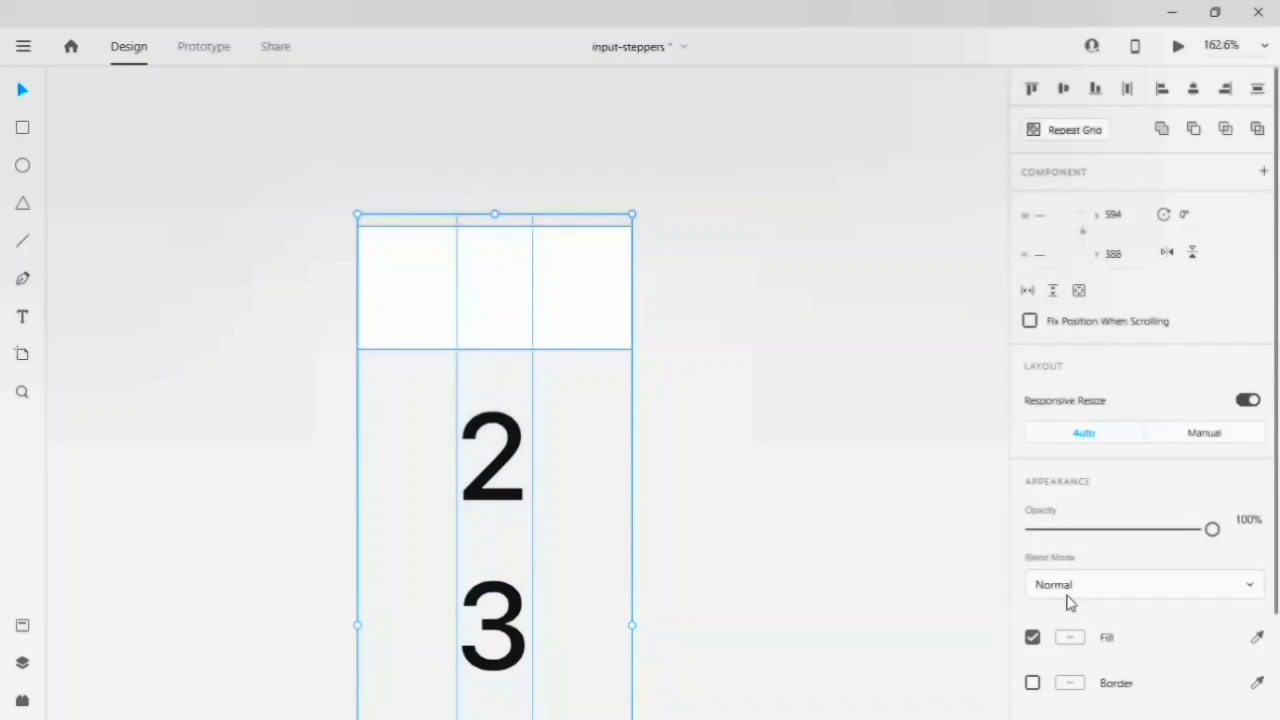
scroll(1070, 600, "down", 1)
right_click(514, 301)
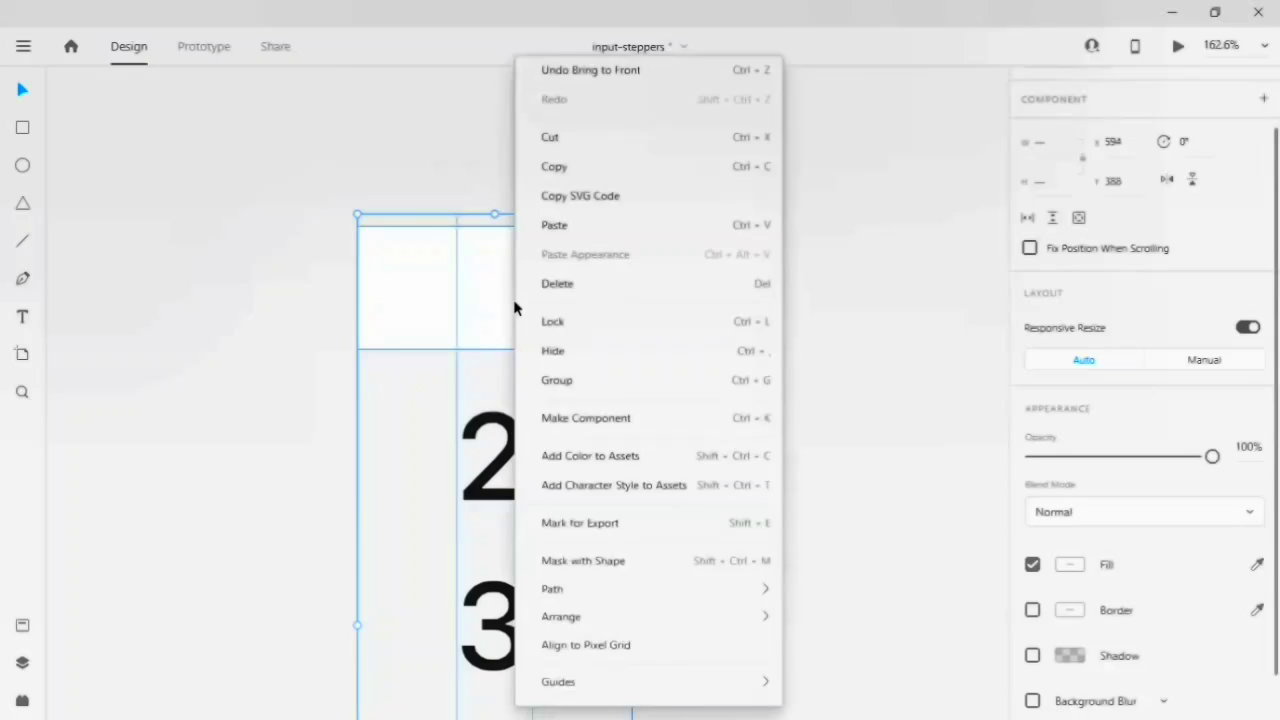
left_click(598, 505)
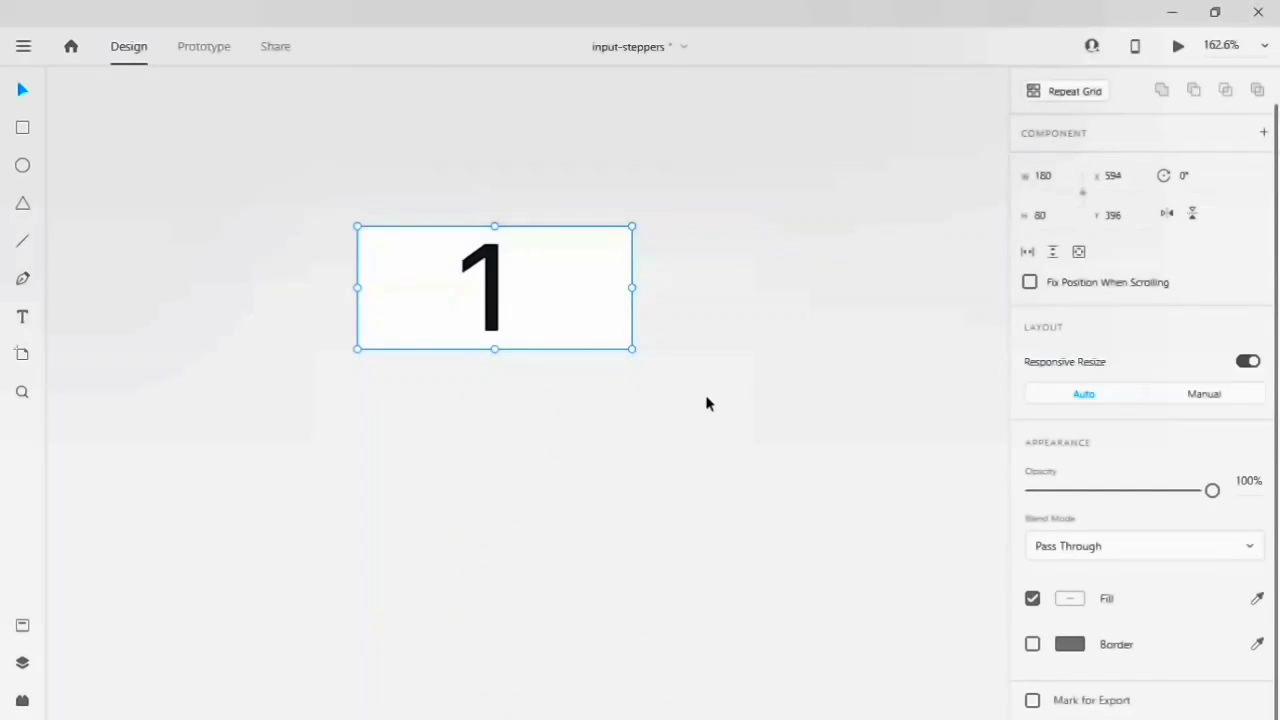
key("shift+Right")
key("shift+Right")
key("shift+Right")
key("shift+Right")
key("shift+Right")
key("shift+Right")
key("shift+Right")
key("shift+Right")
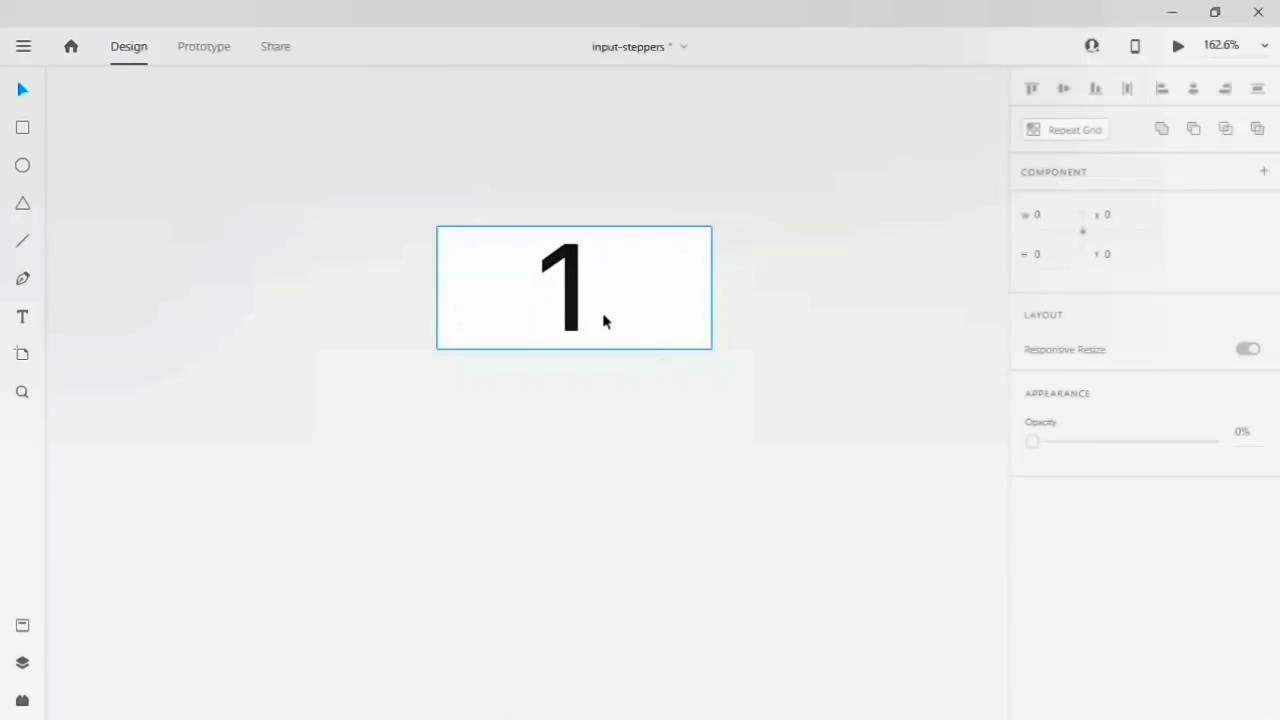
- Enter text editing on the digit column inside the masked box
scroll(677, 390, "right", 3)
scroll(677, 390, "down", 2)
scroll(677, 390, "left", 3)
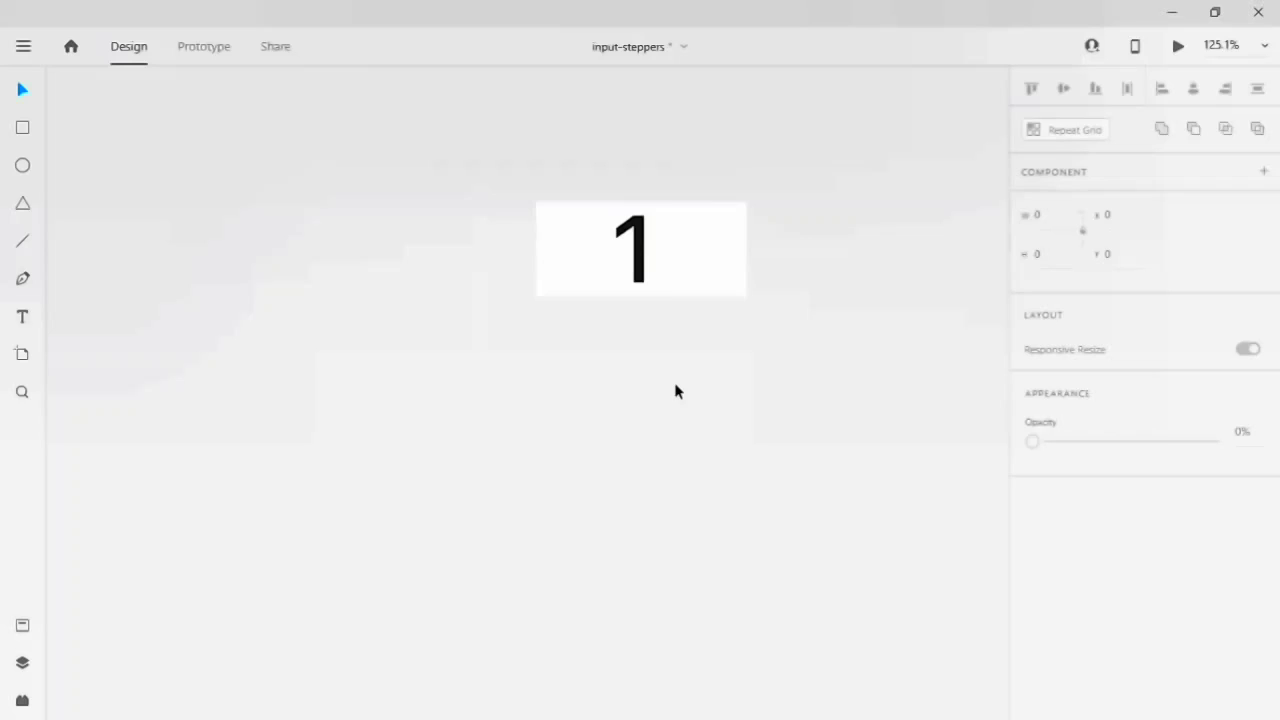
scroll(677, 390, "right", 3)
scroll(677, 390, "up", 2)
scroll(677, 390, "up", 2)
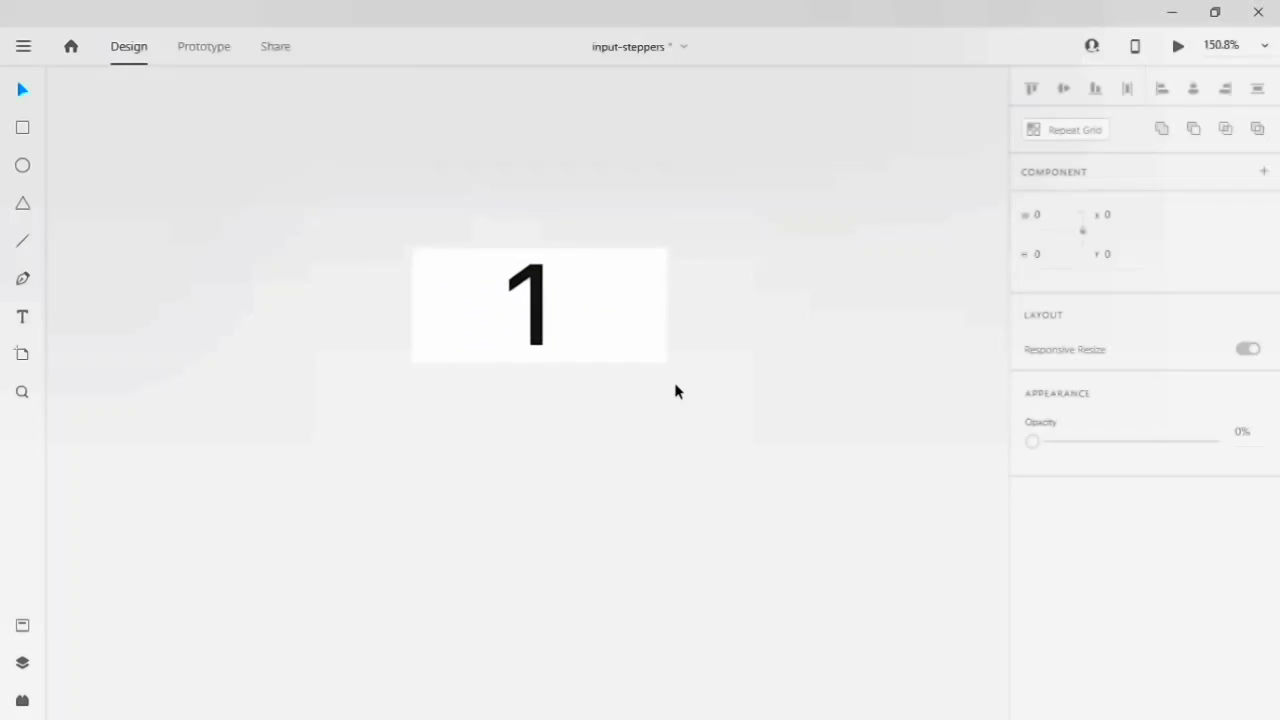
scroll(677, 390, "up", 1)
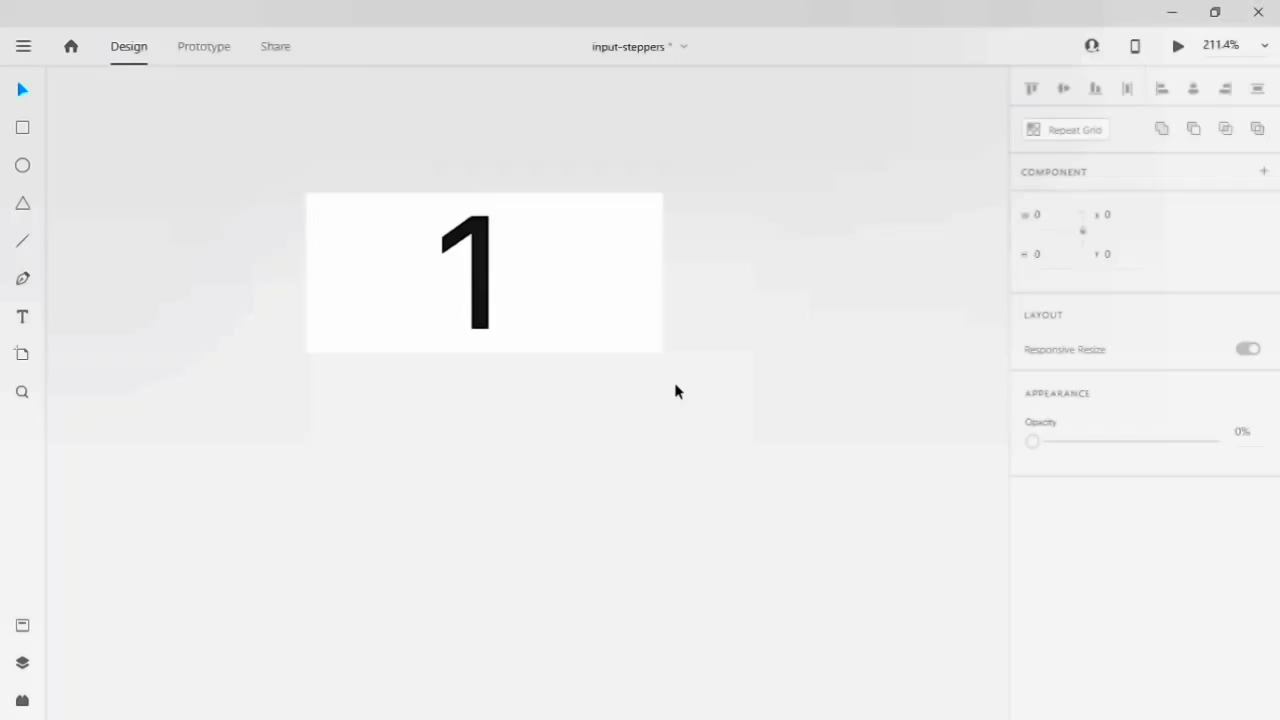
scroll(692, 458, "up", 1)
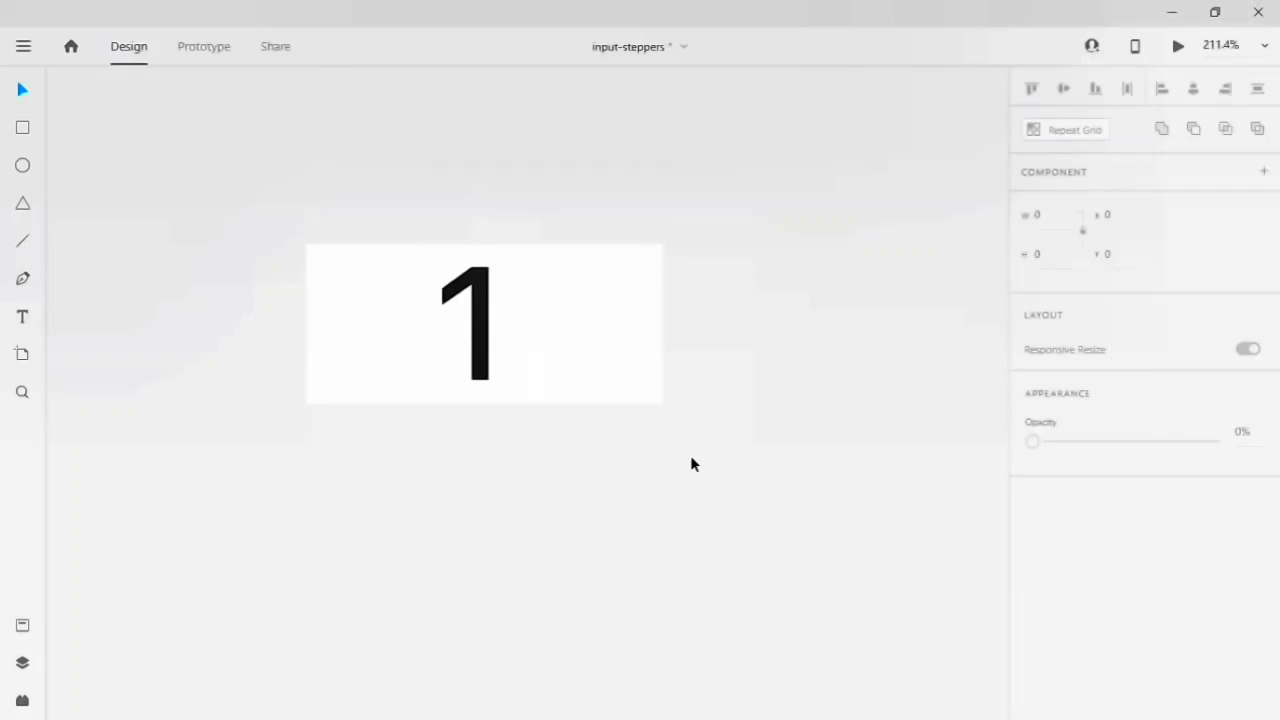
scroll(690, 455, "down", 1)
left_click(476, 291)
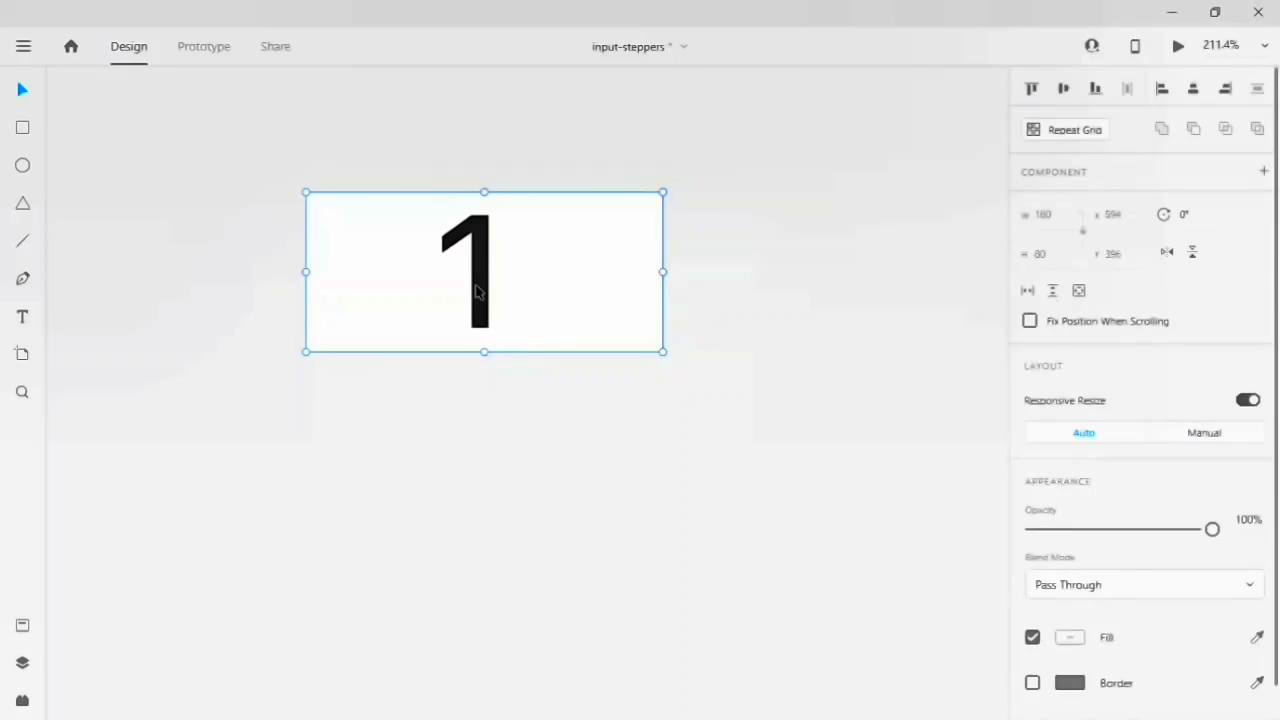
double_click(476, 291)
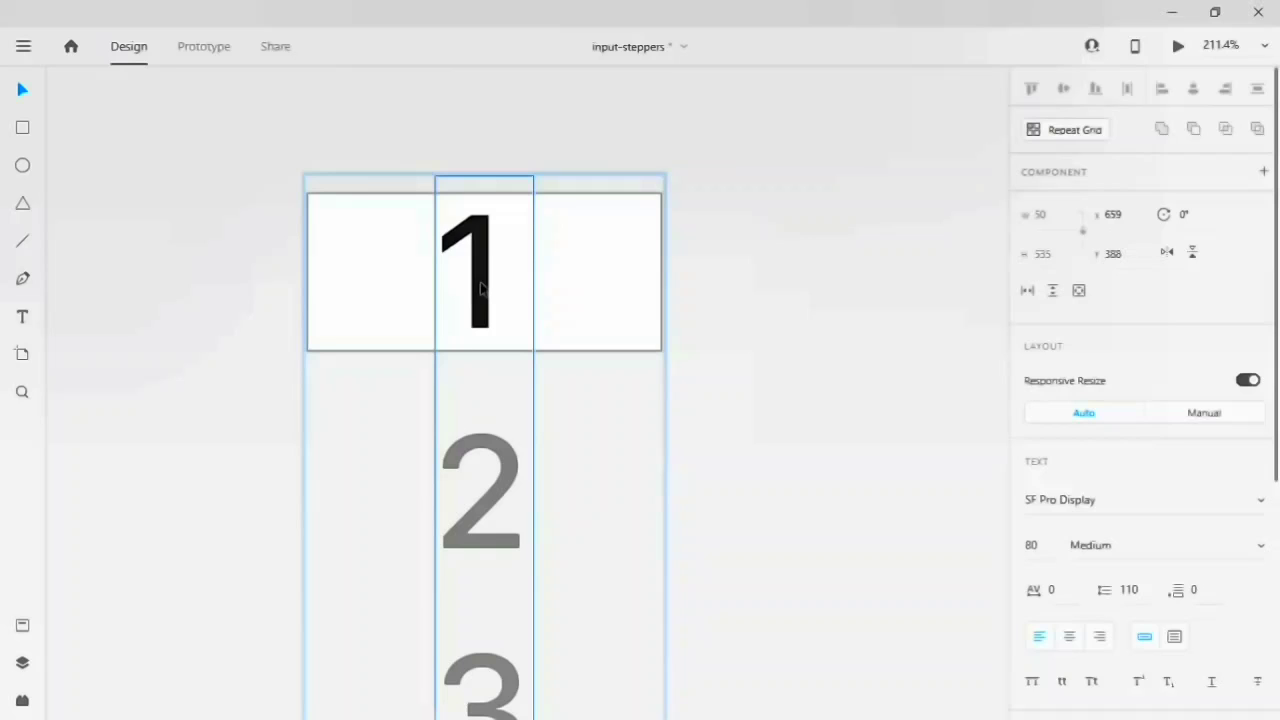
double_click(478, 281)
- Insert a 0 on its own line above the 1 and exit text editing
left_click(459, 268)
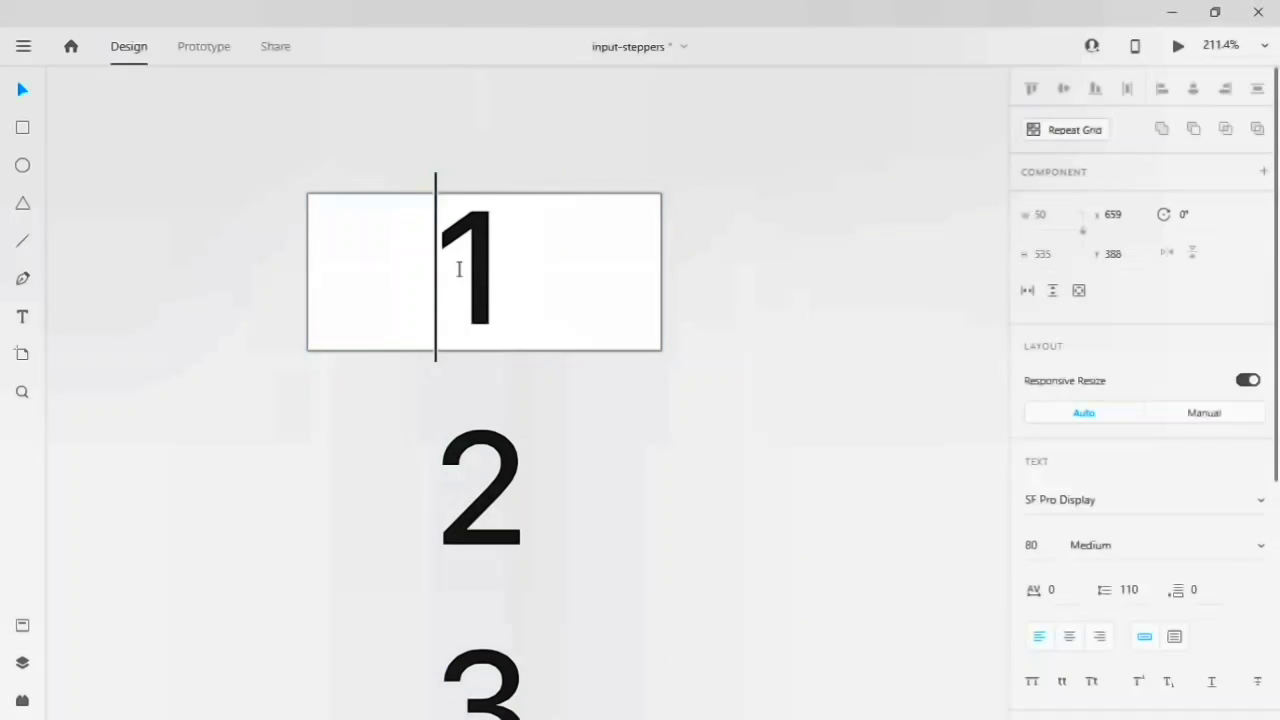
key("Return")
key("Up")
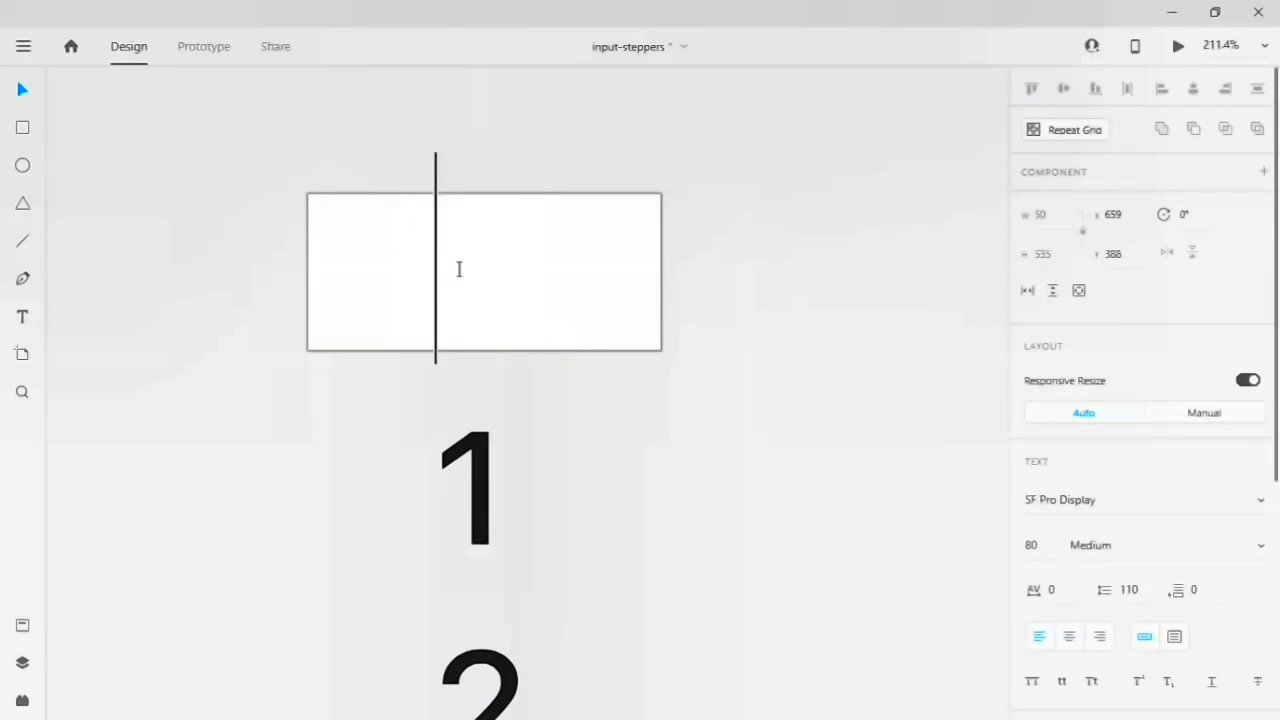
type("0")
key("Return")
key("BackSpace")
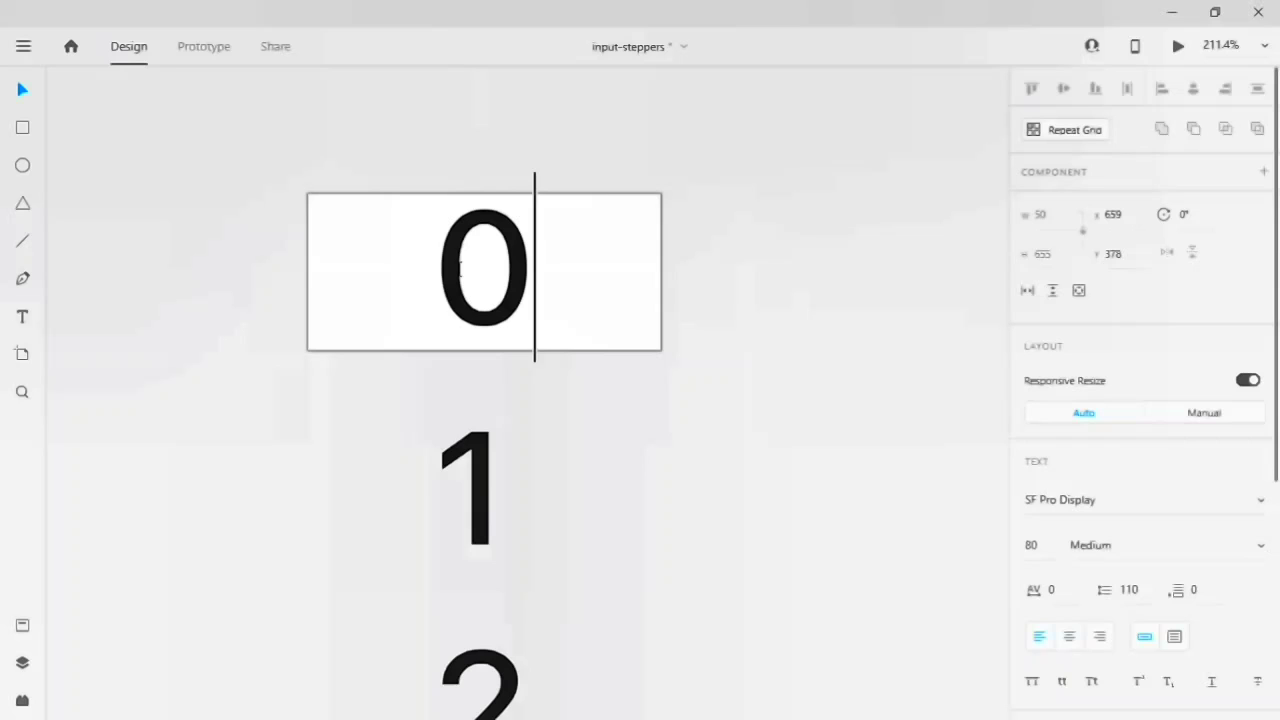
key("Escape")
key("Escape")
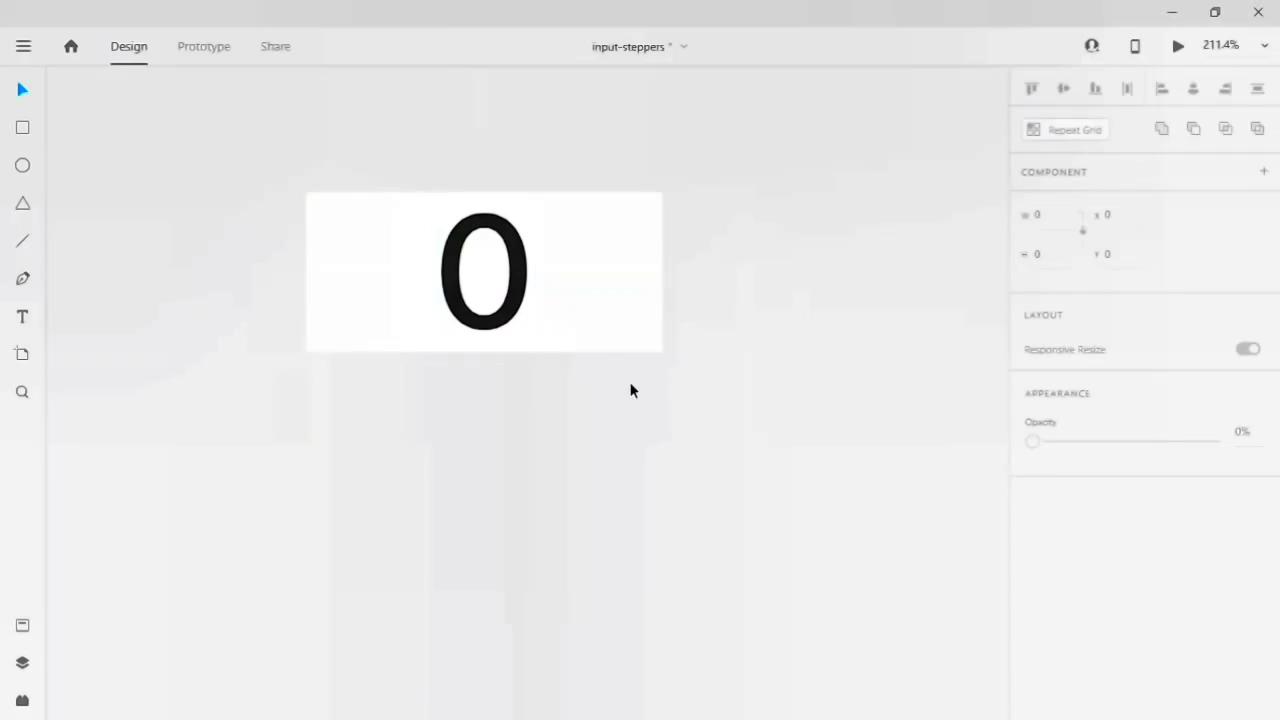
scroll(744, 385, "left", 1)
- Draw an 80 × 80 circle left of the 0 box and remove its border
left_click(23, 165)
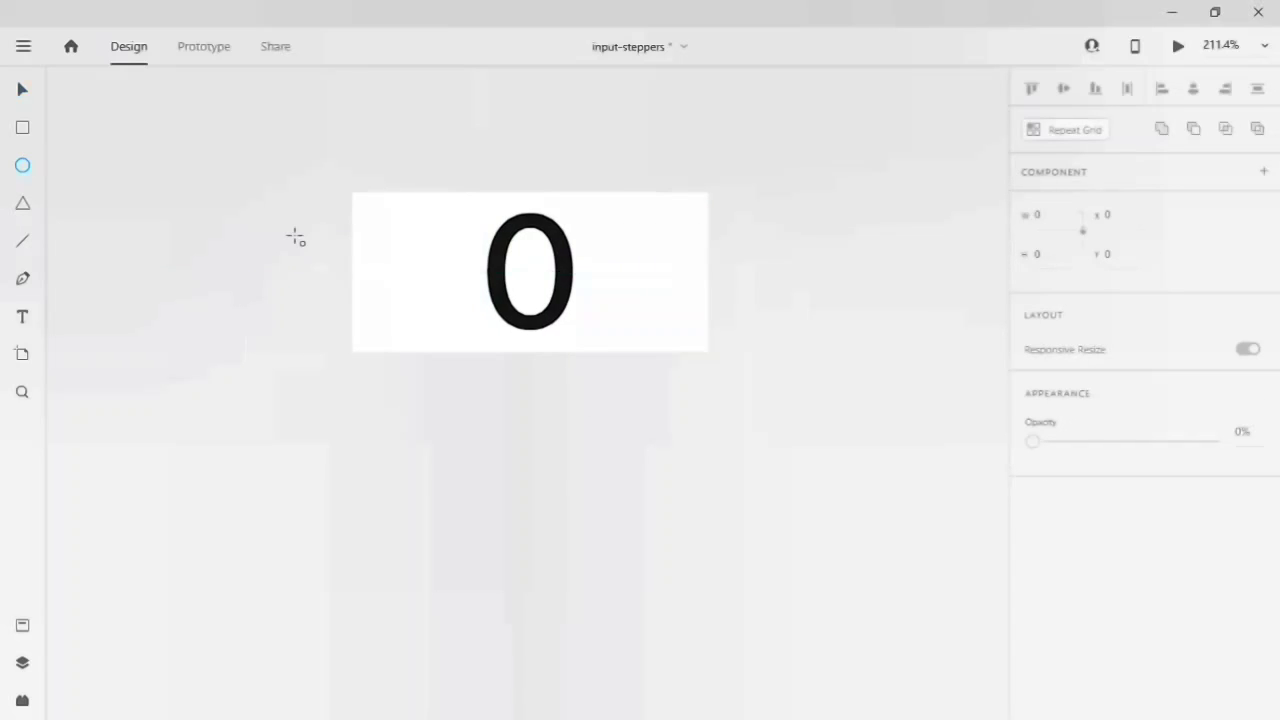
scroll(436, 230, "left", 5)
left_click_drag(329, 192, 497, 360)
left_click(23, 90)
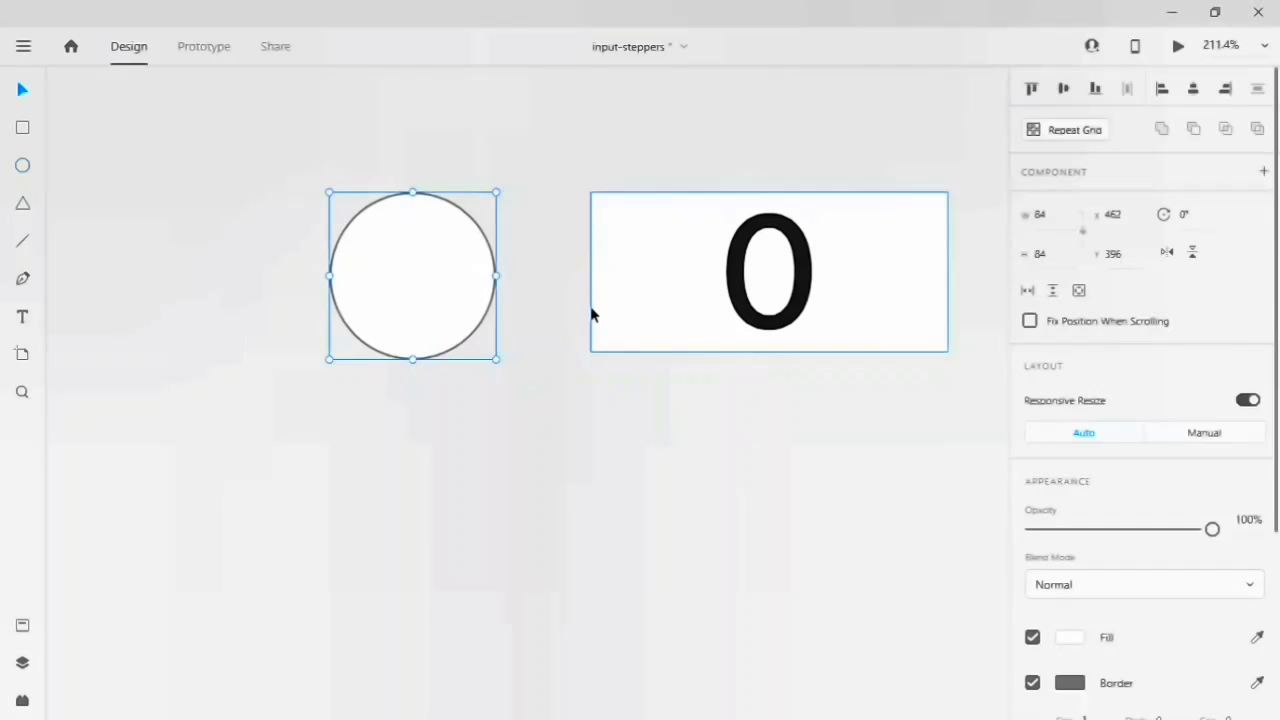
left_click(1063, 215)
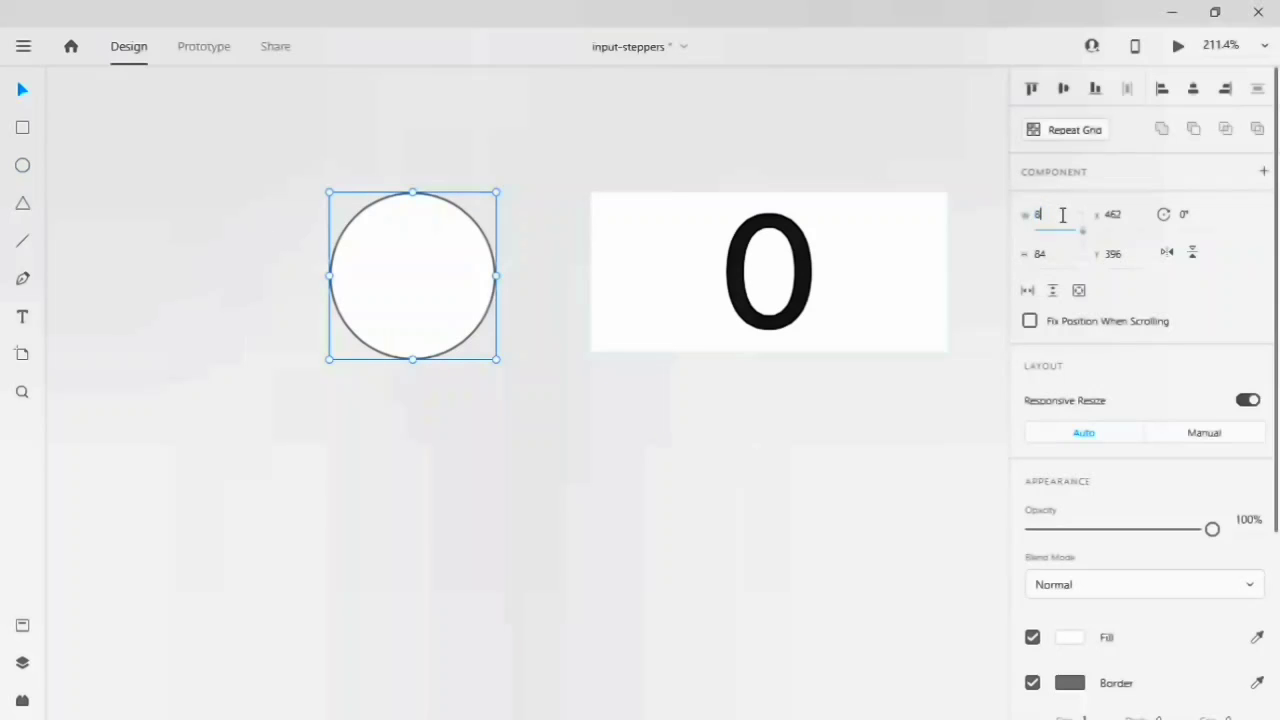
type("80")
key("Tab")
type("80")
key("Return")
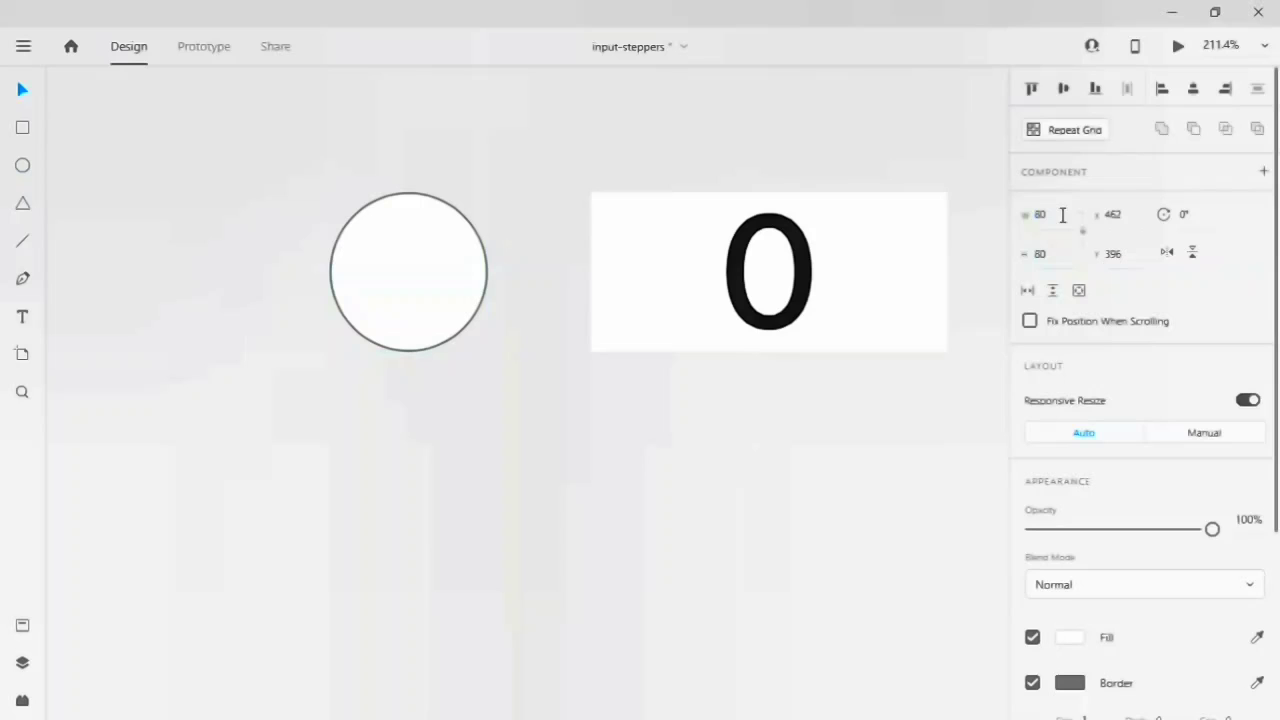
scroll(1180, 485, "down", 3)
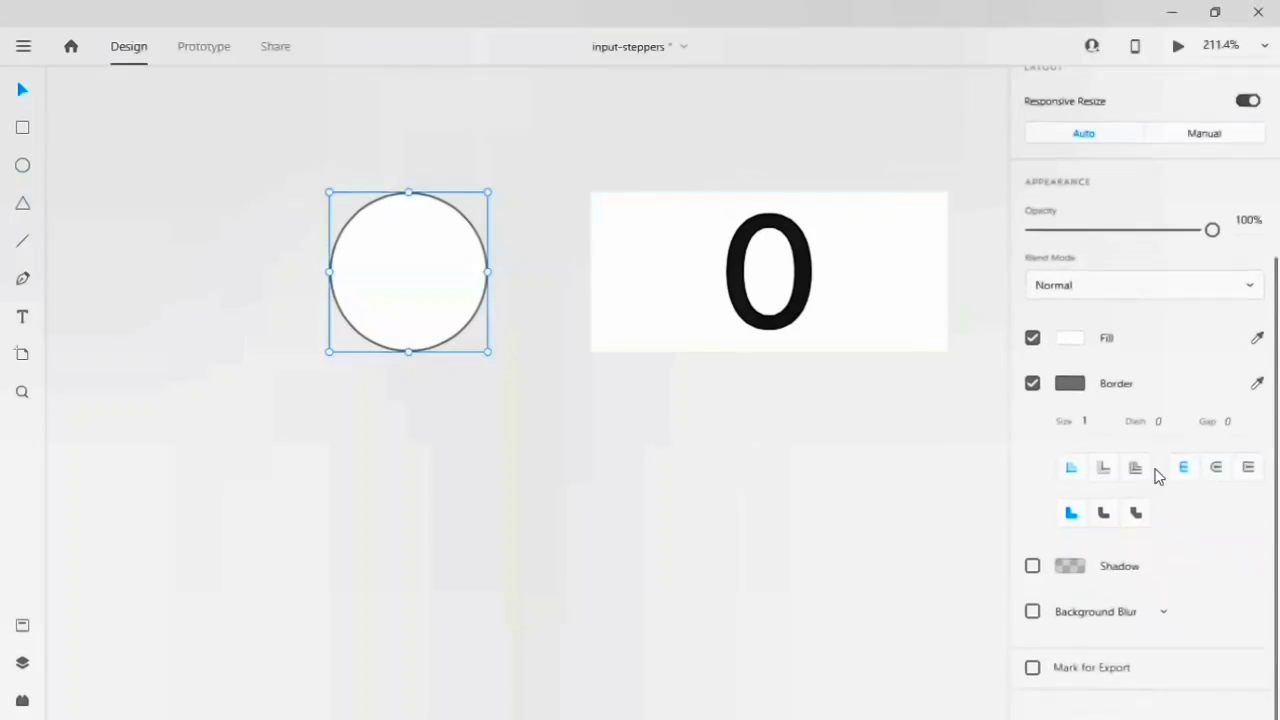
left_click(1036, 390)
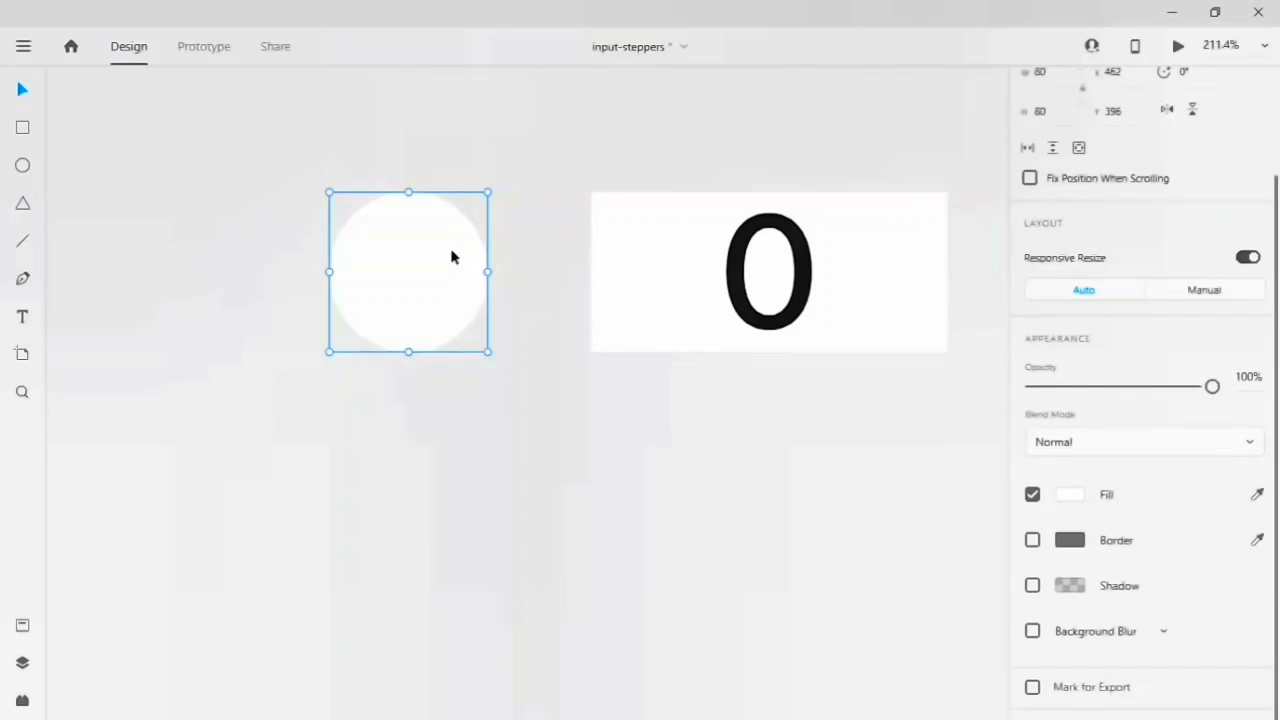
- Place the circle 40 px left of the 0 box and Alt-drag a copy to its right
left_click_drag(451, 254, 441, 280)
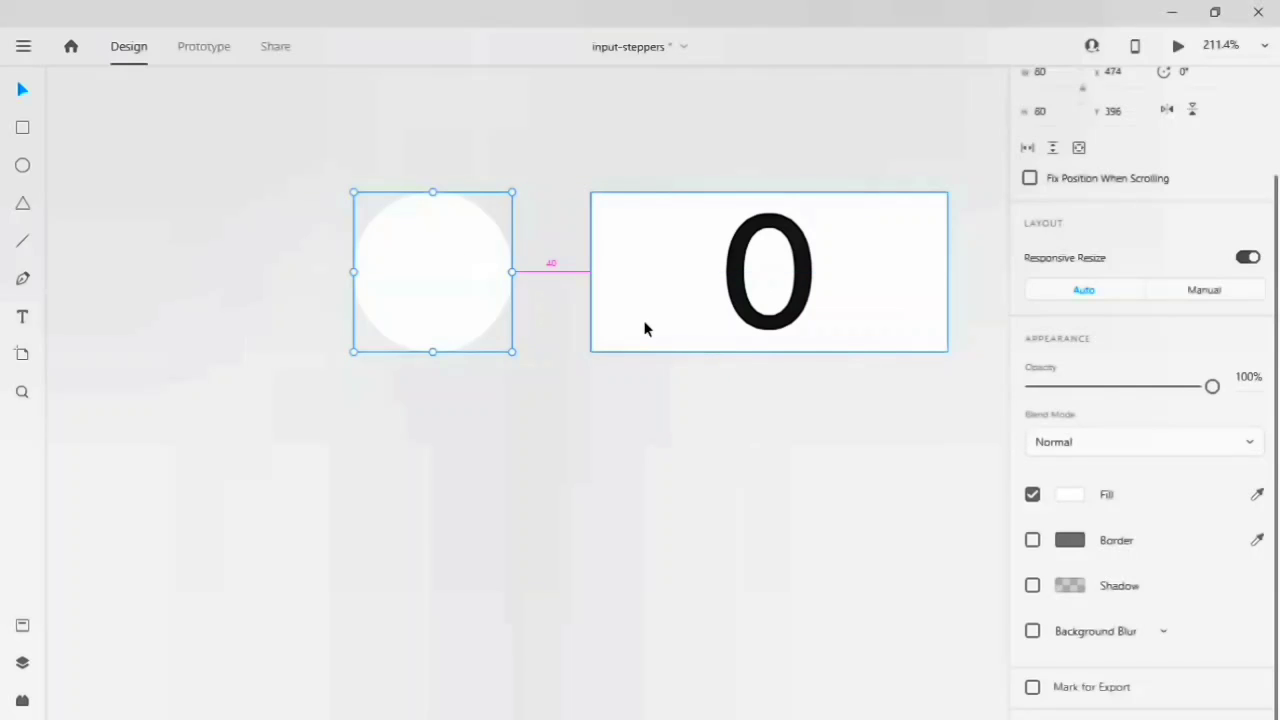
scroll(551, 484, "right", 5)
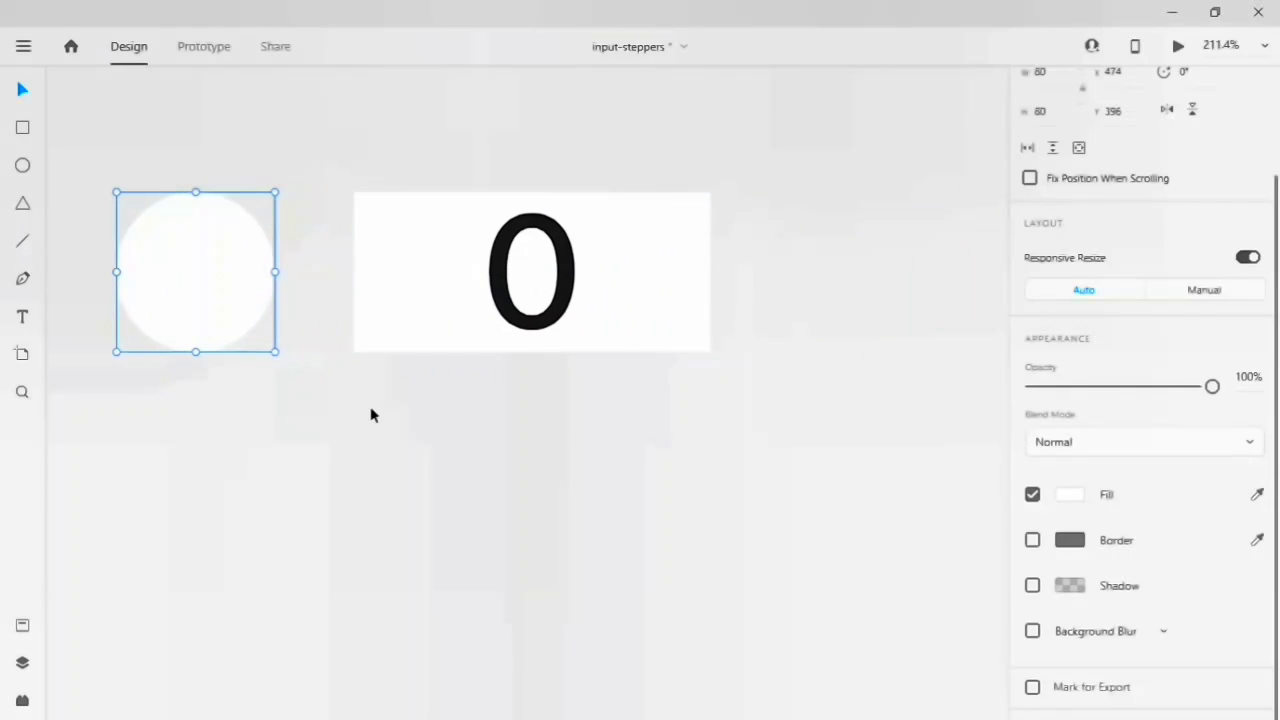
left_click_drag(173, 311, 843, 305)
left_click(839, 473)
scroll(838, 477, "left", 3)
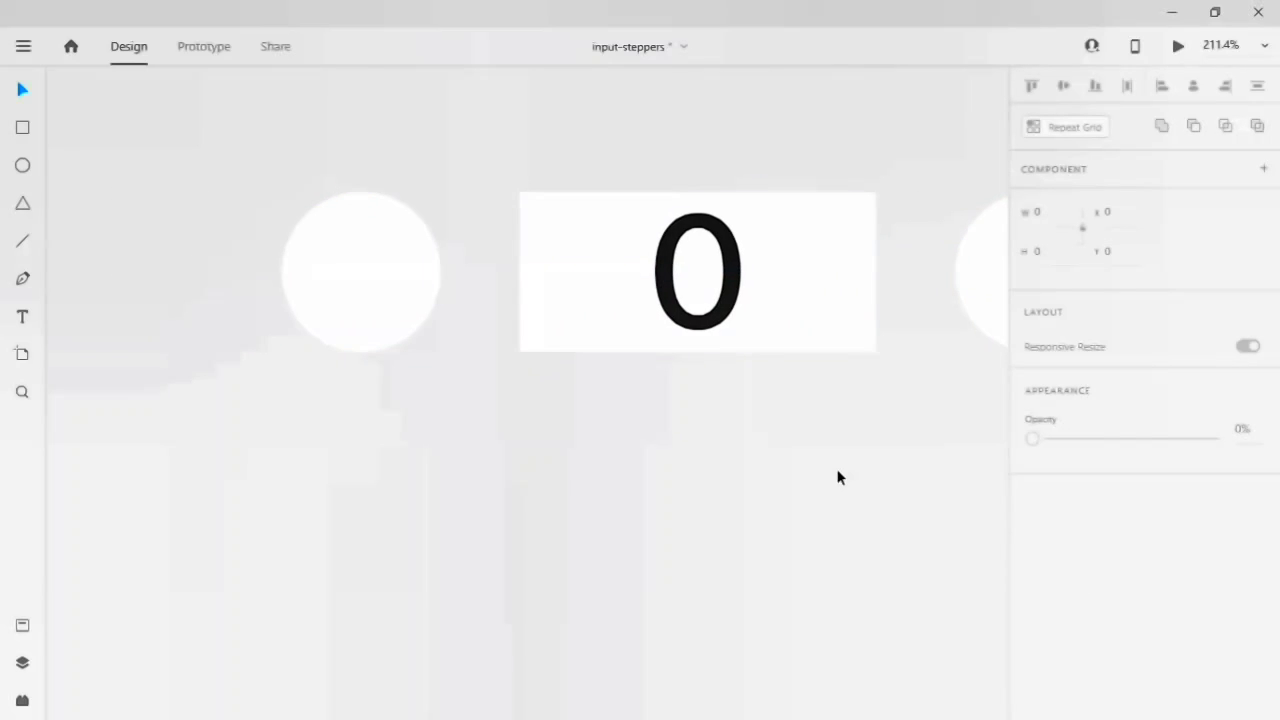
scroll(165, 372, "up", 3)
key("ctrl+3")
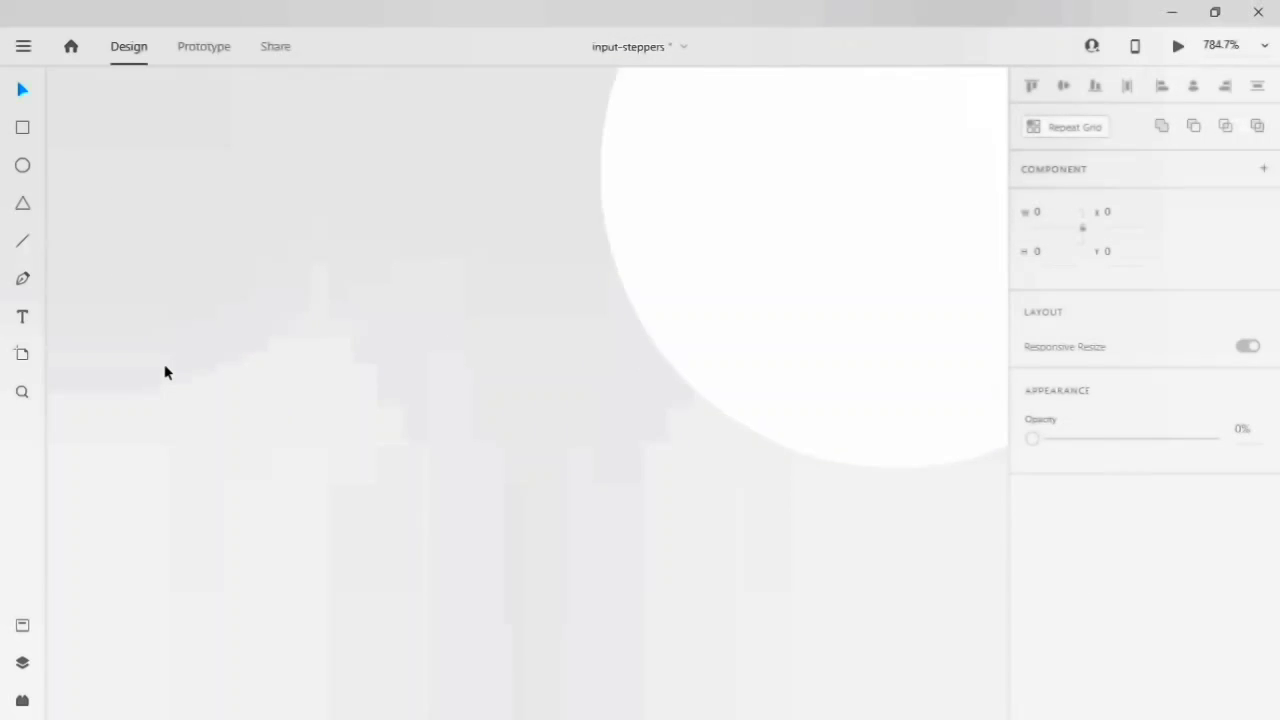
- Draw a horizontal 40 px line inside the left circle with a 3 px stroke
left_click(23, 243)
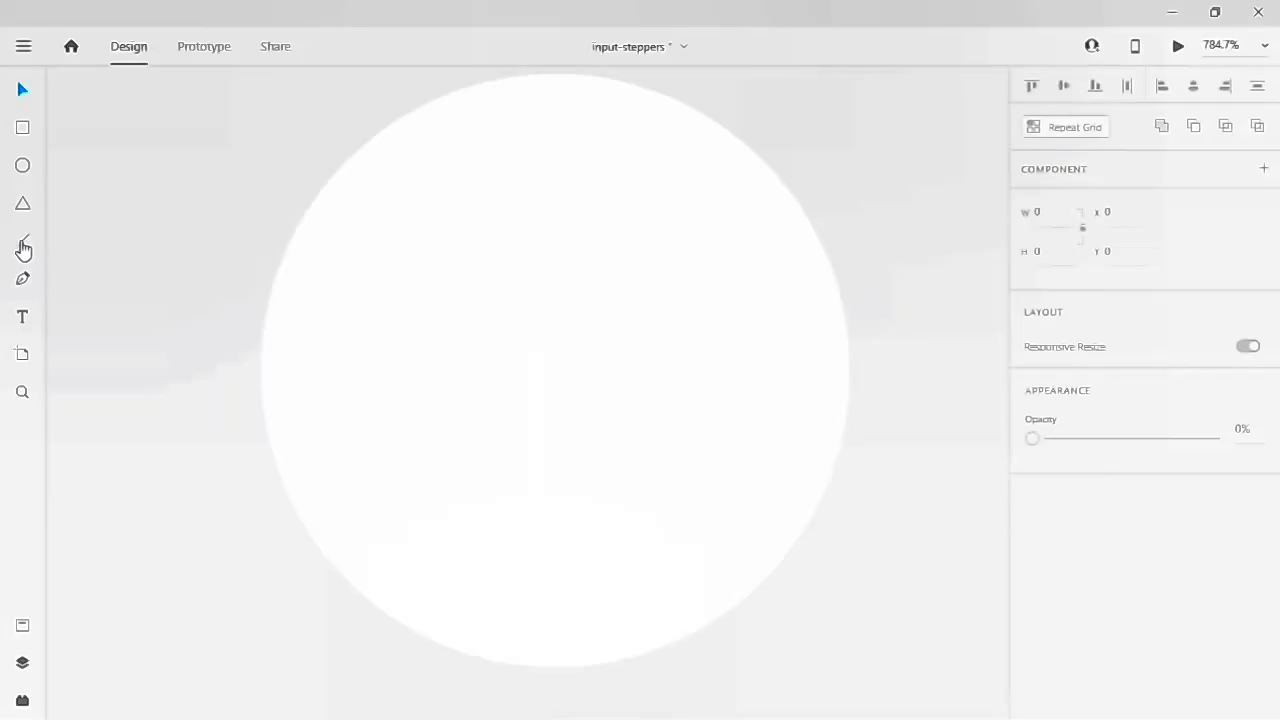
left_click(371, 395)
left_click_drag(651, 421, 663, 420)
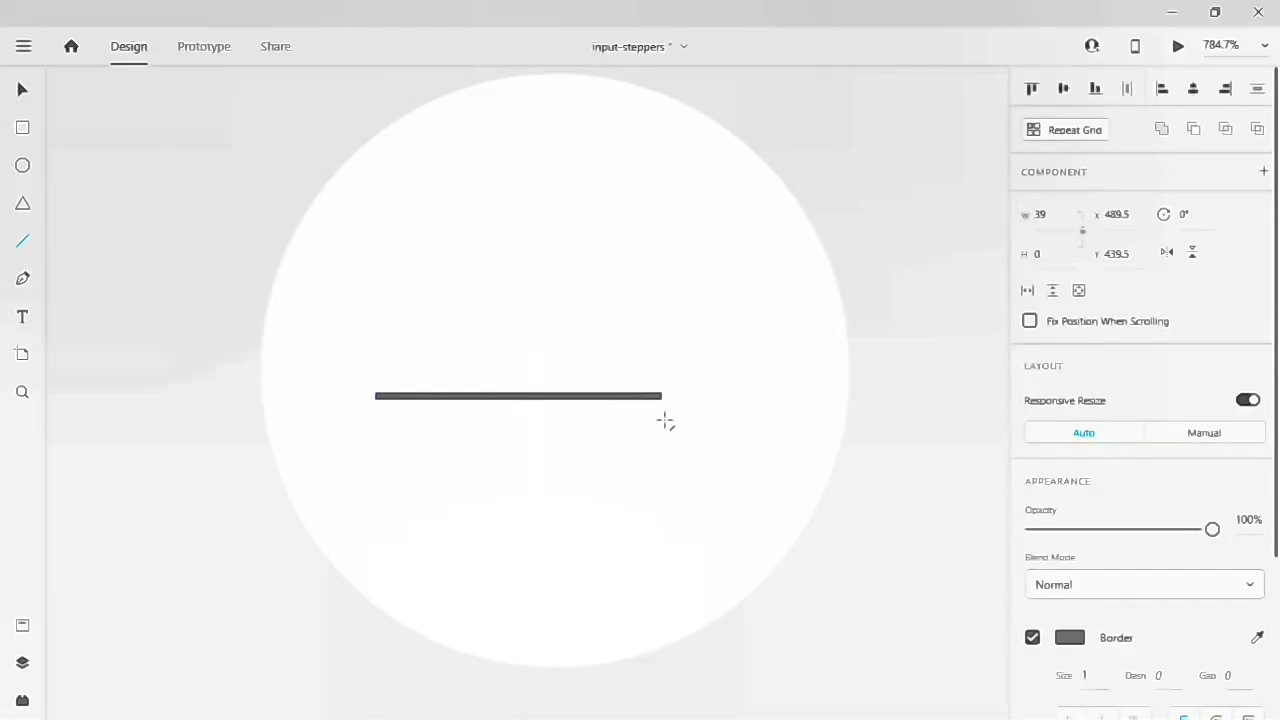
left_click(1052, 221)
key("Return")
left_click(1051, 256)
type("3")
key("Escape")
left_click(1050, 258)
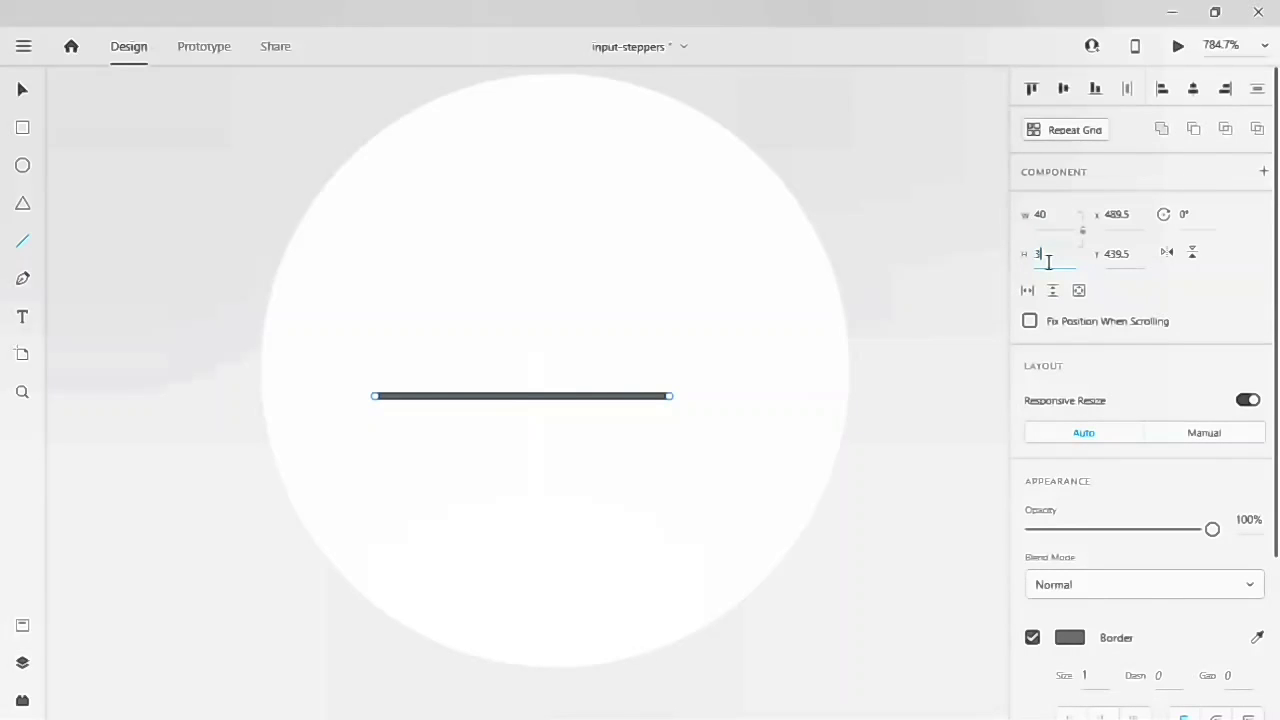
type("3")
scroll(1048, 265, "down", 3)
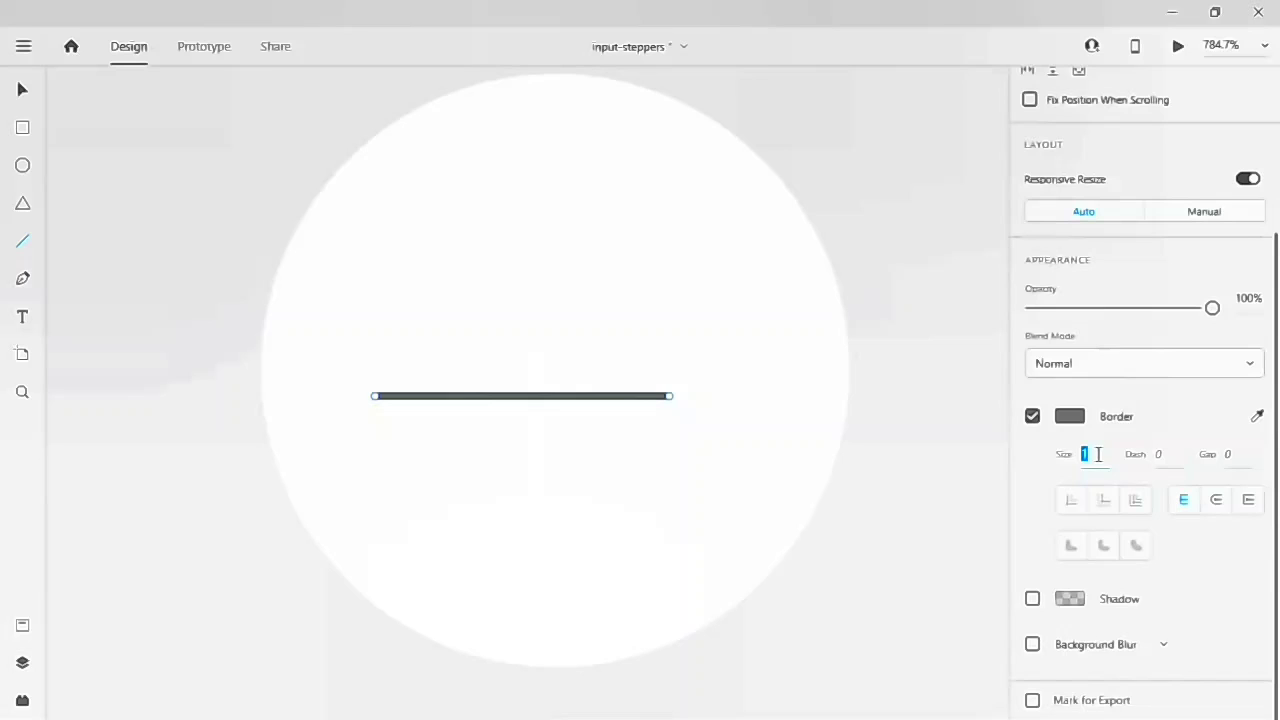
key("Return")
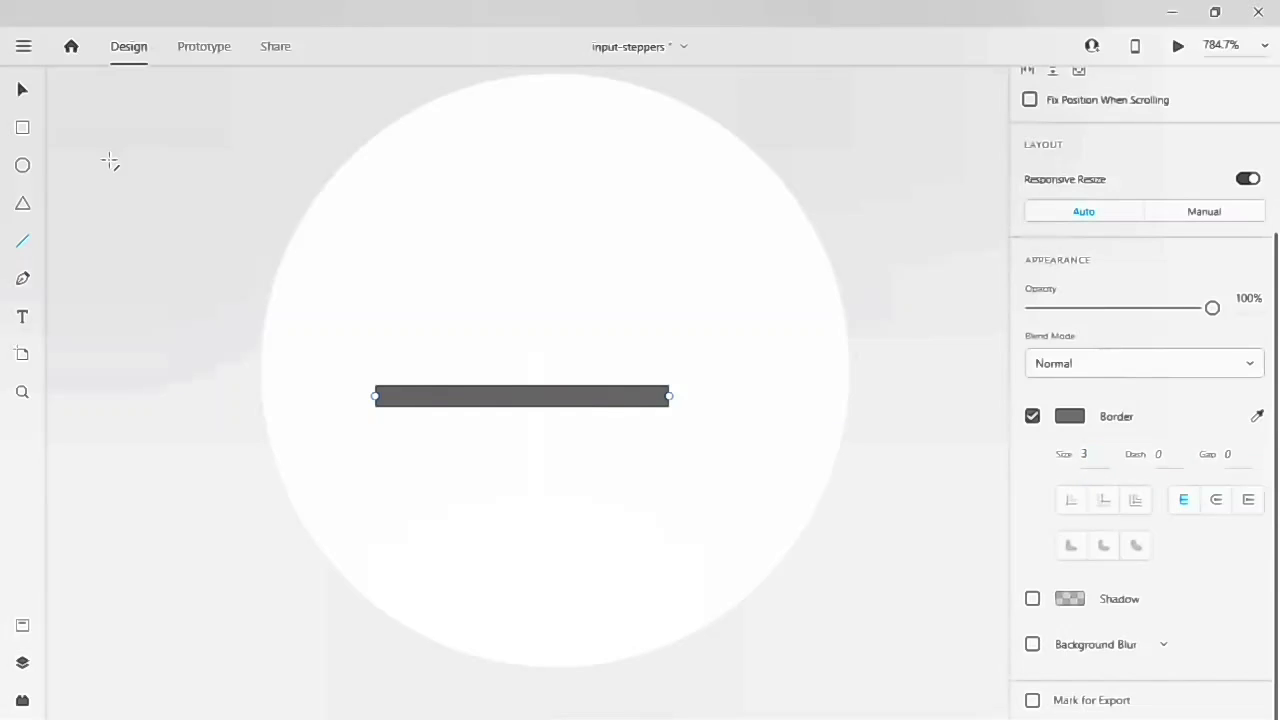
- Give the line round caps and centre it horizontally and vertically in the circle
left_click(22, 90)
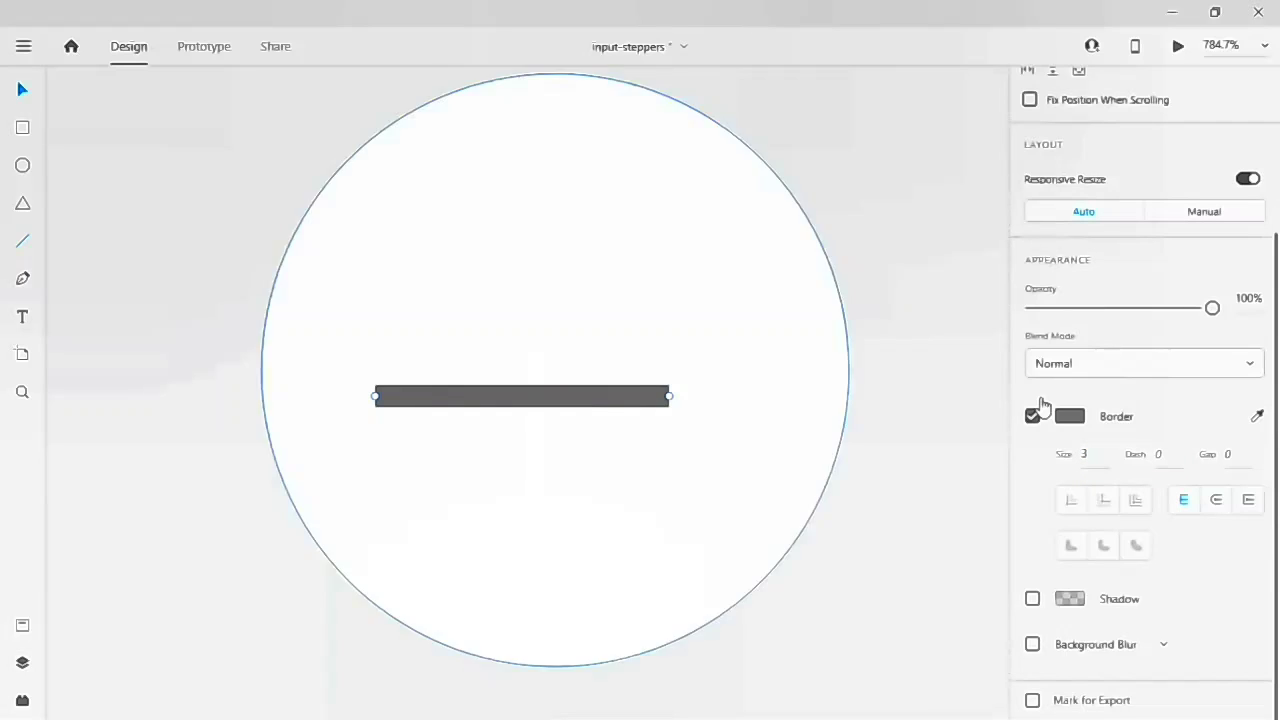
left_click(1216, 494)
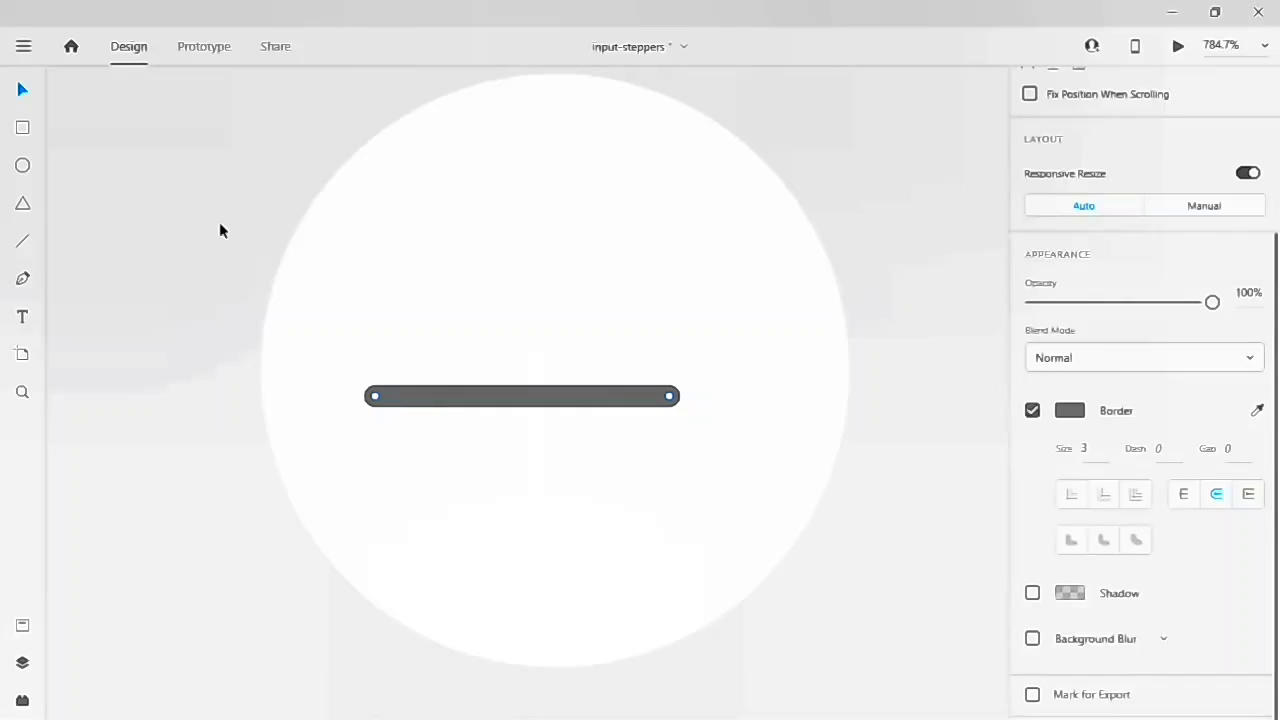
left_click_drag(218, 162, 782, 652)
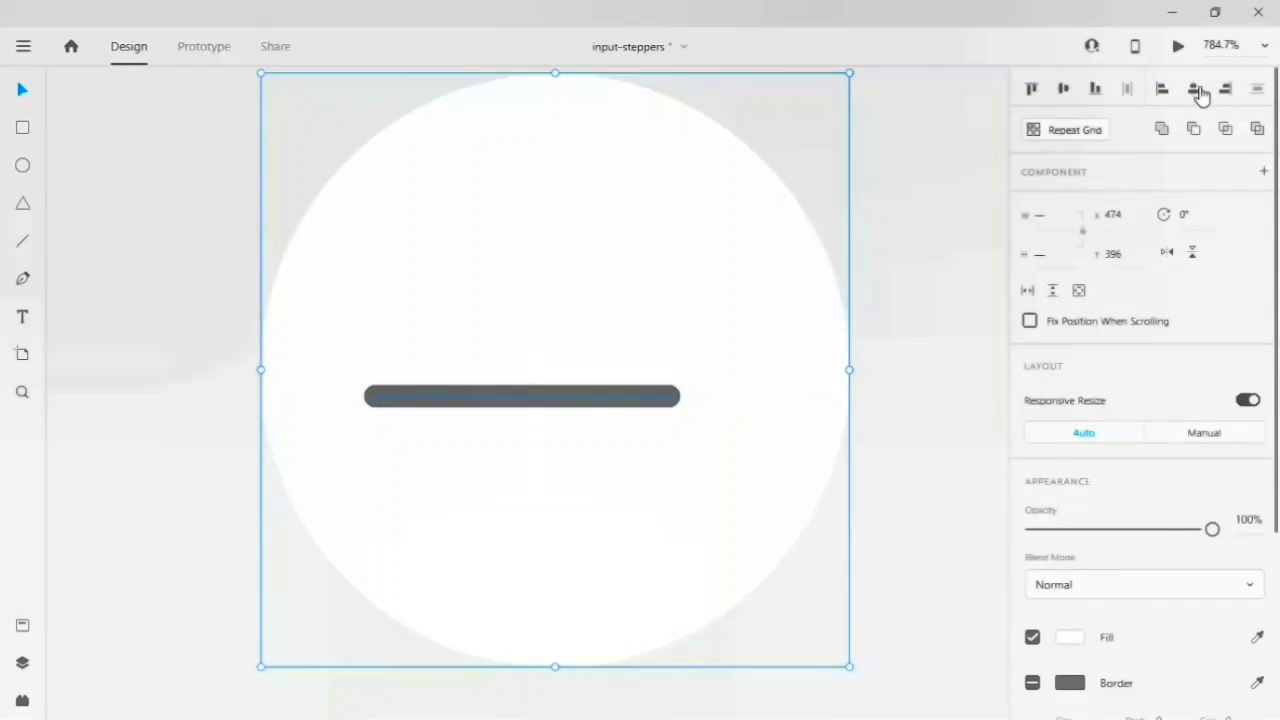
left_click(1193, 89)
left_click(1063, 89)
- Swap the plain right circle for an Alt-dragged copy of the minus button beside the 0 box
left_click(161, 376)
scroll(161, 376, "down", 5)
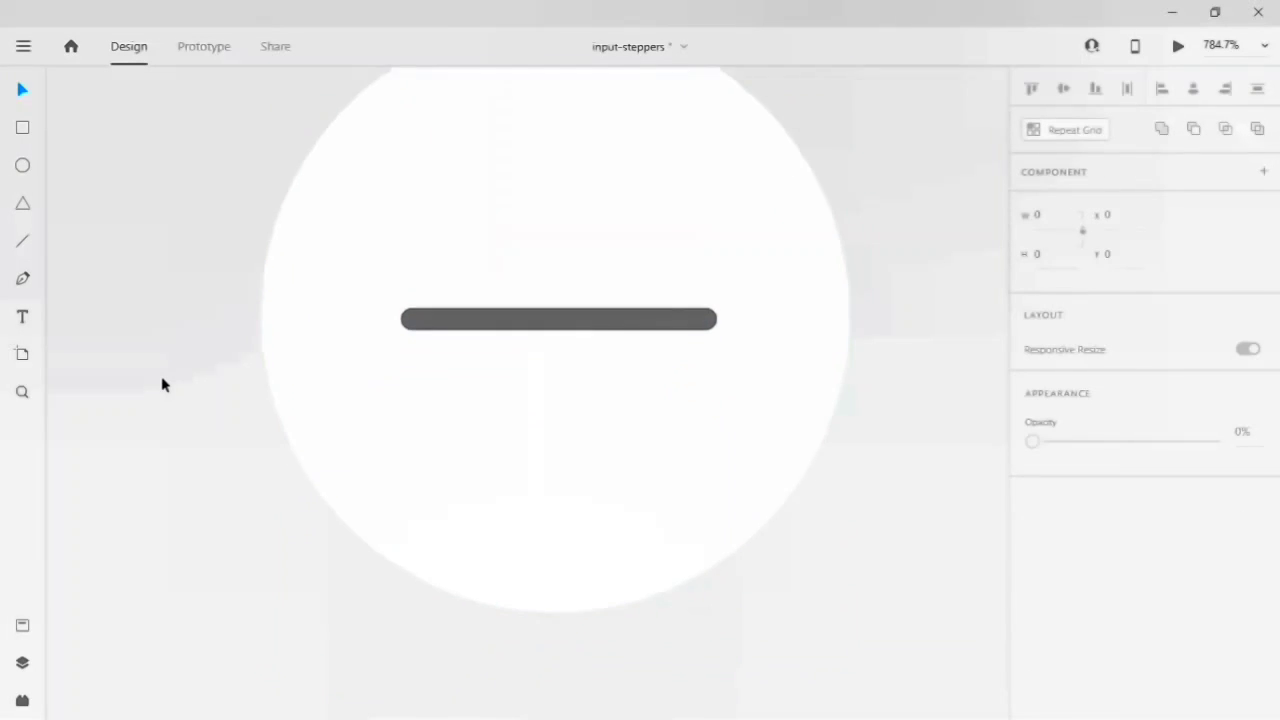
left_click(322, 347)
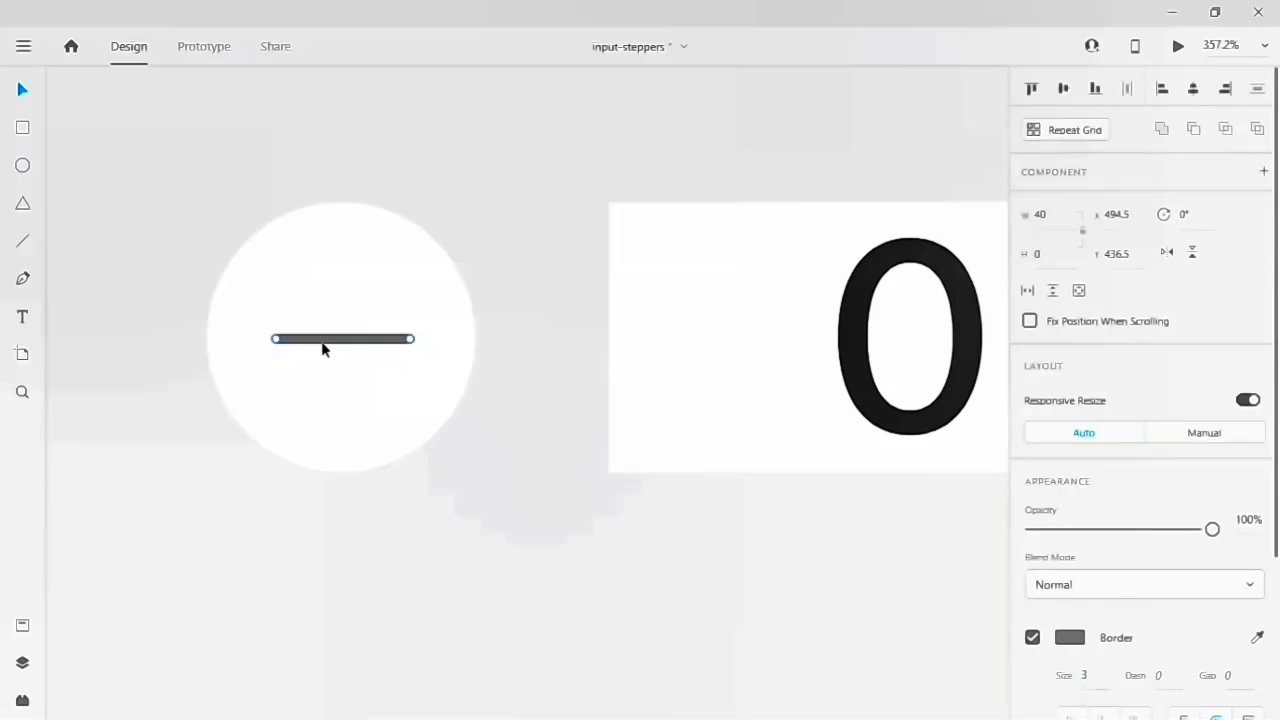
left_click_drag(165, 198, 455, 504)
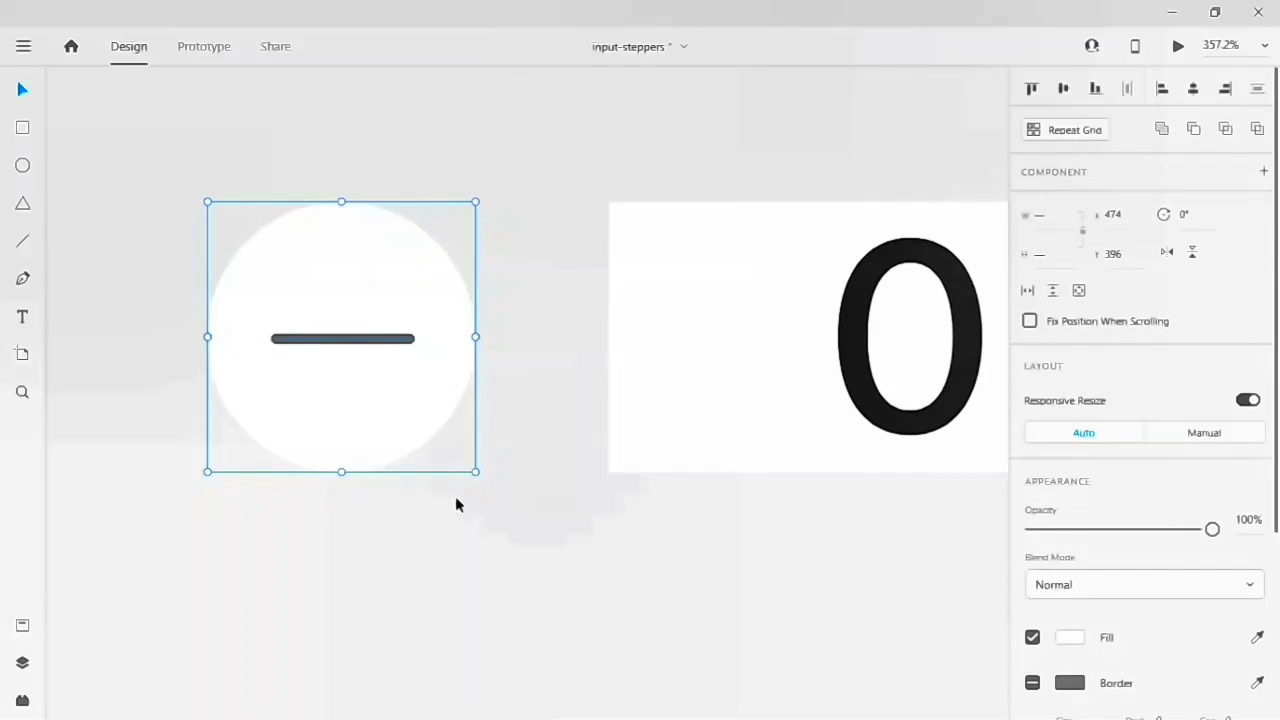
scroll(455, 496, "right", 2)
scroll(455, 496, "down", 5)
left_click(962, 434)
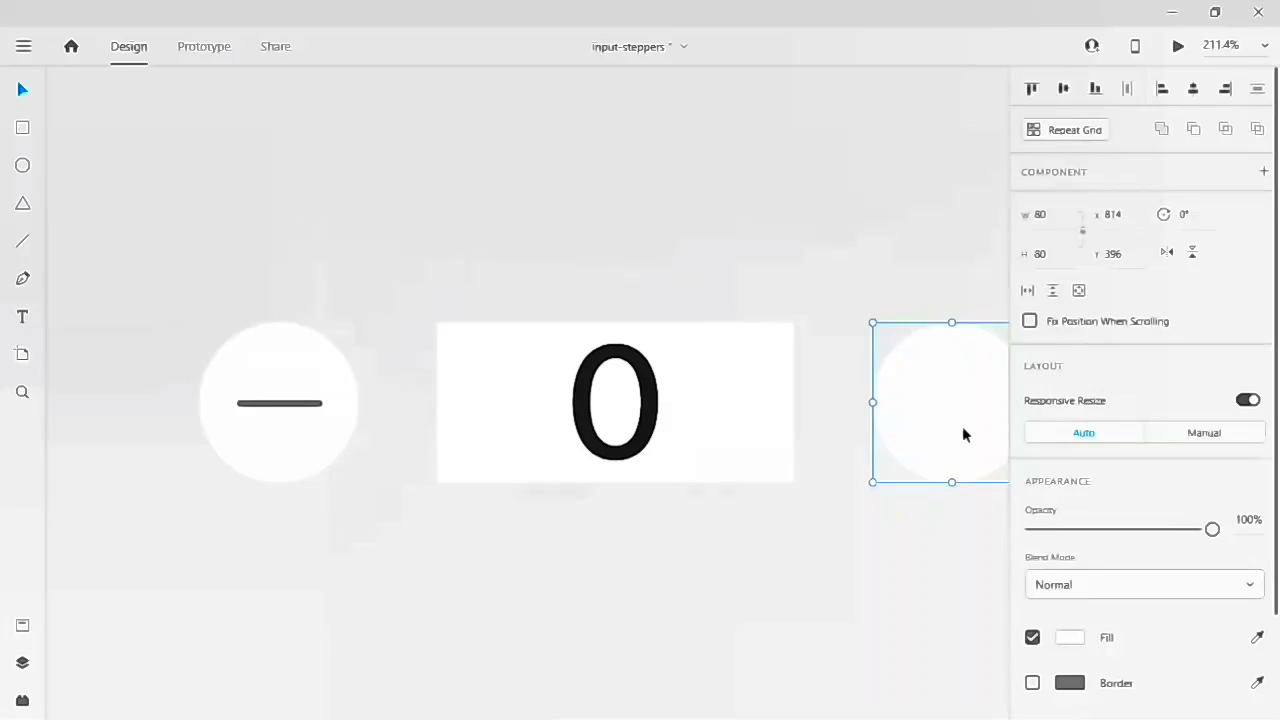
left_click_drag(964, 434, 474, 432)
left_click(292, 408)
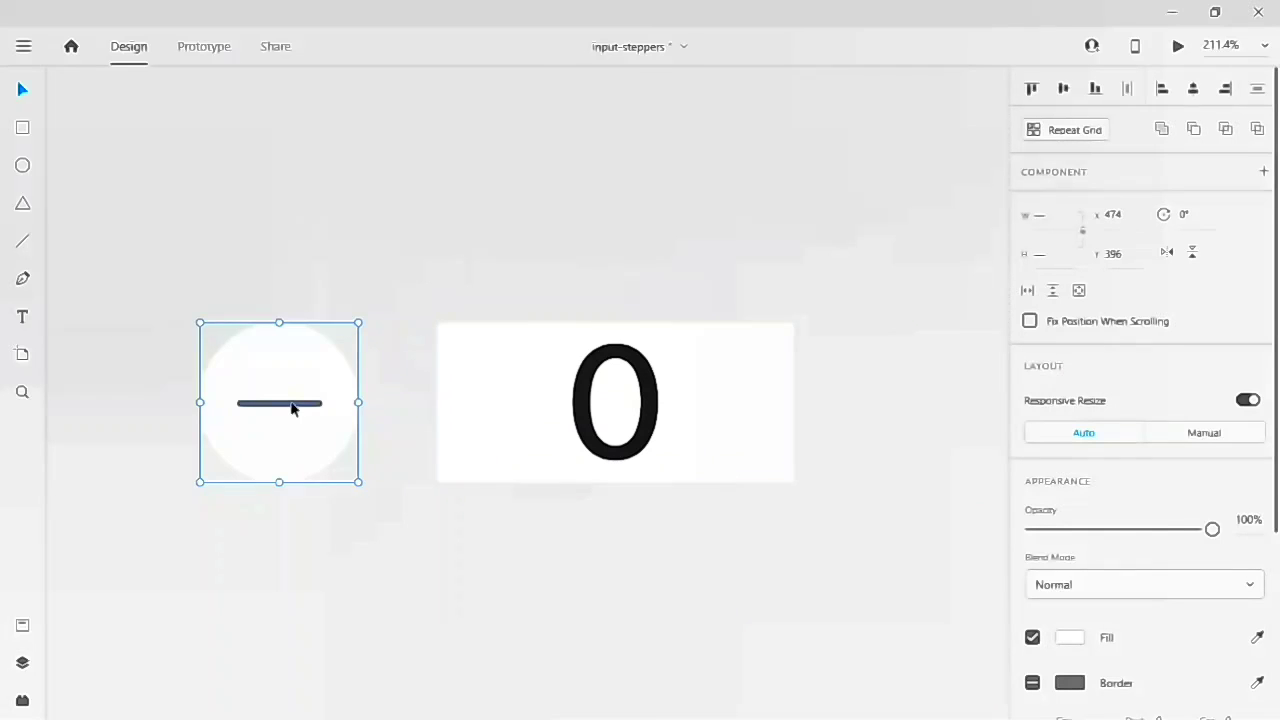
left_click_drag(292, 408, 966, 406)
left_click(913, 527)
scroll(913, 527, "right", 2)
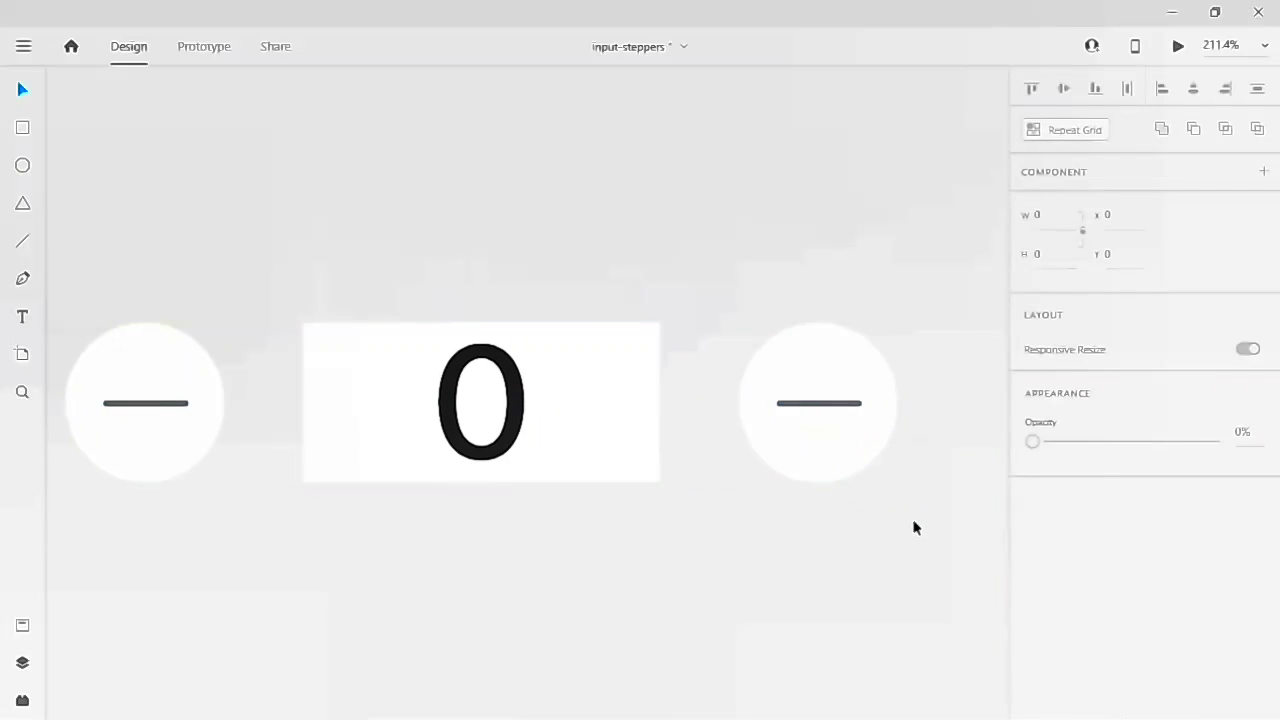
scroll(854, 507, "up", 5)
scroll(854, 507, "up", 3)
scroll(854, 507, "down", 1)
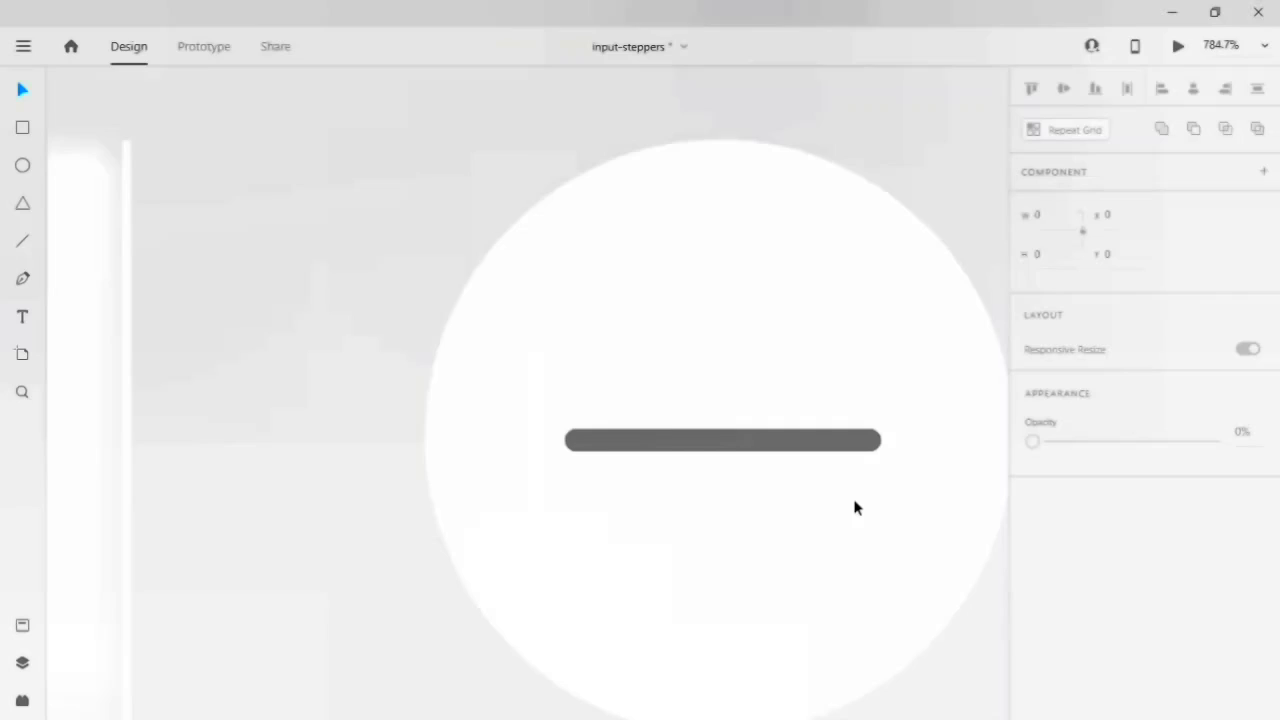
scroll(854, 507, "right", 2)
scroll(854, 507, "up", 1)
left_click(732, 429)
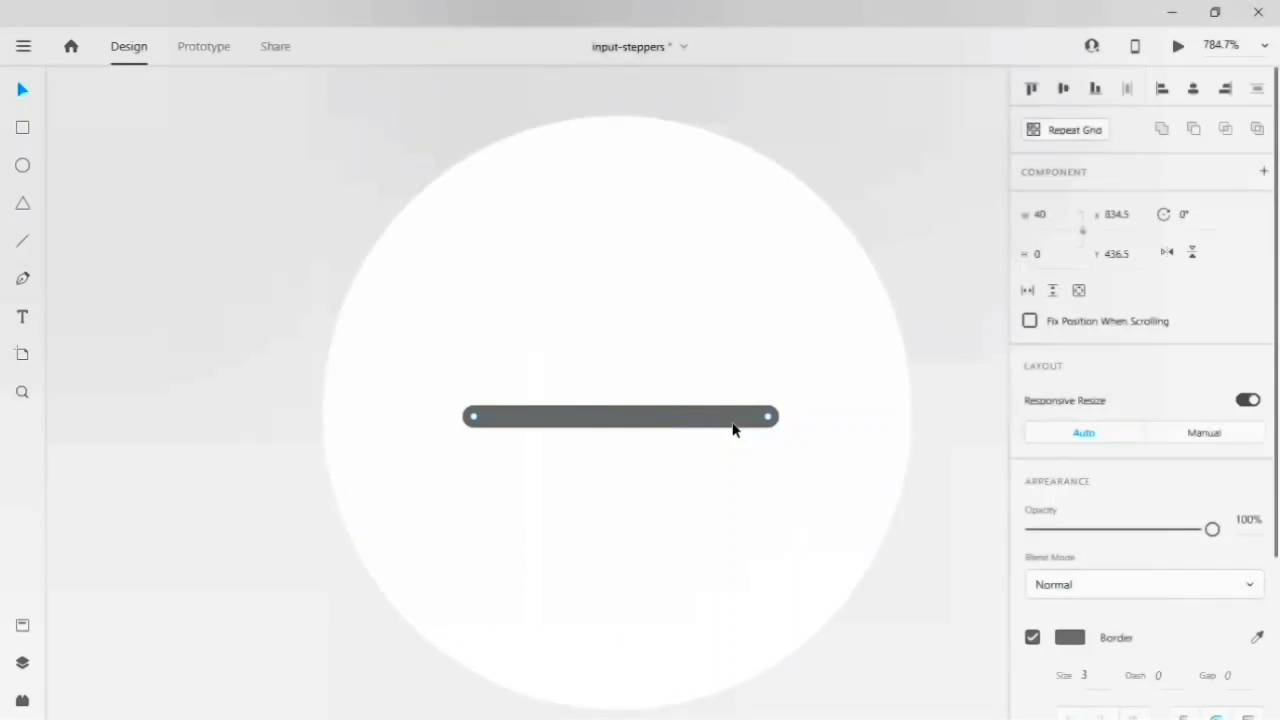
left_click(1199, 222)
type("90")
key("Return")
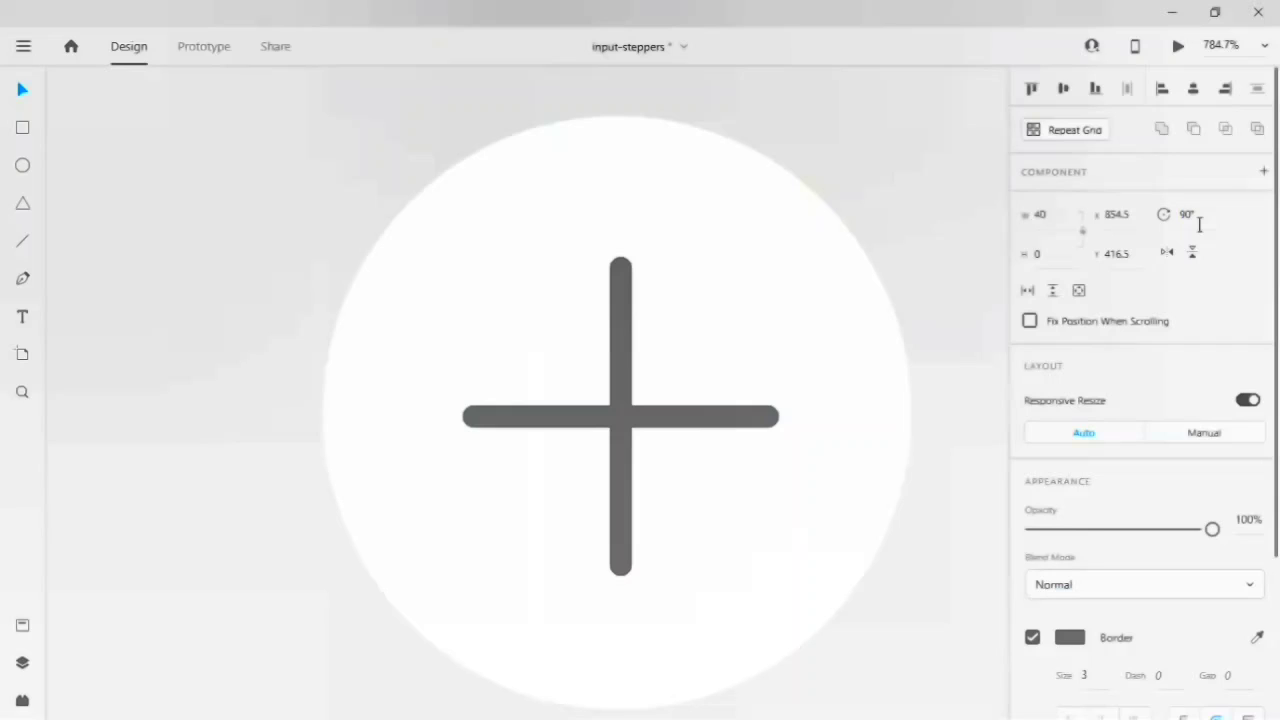
left_click(896, 597)
scroll(896, 597, "down", 6)
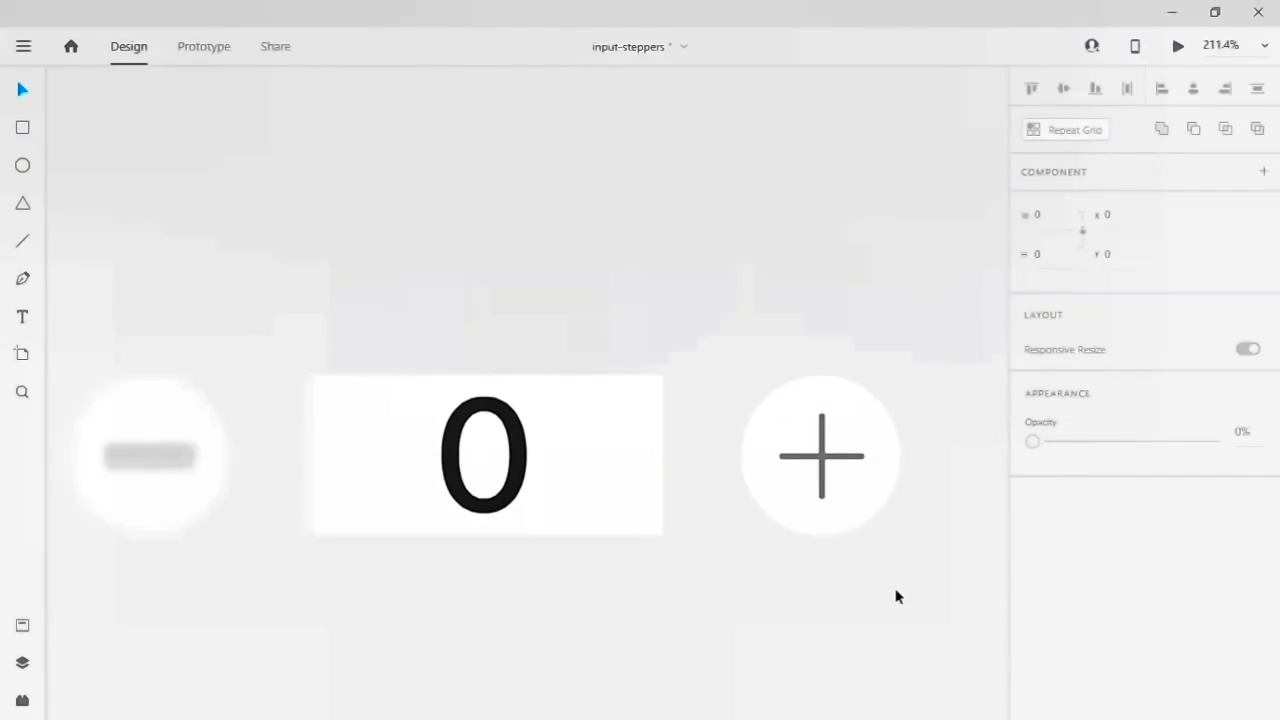
scroll(840, 528, "up", 2)
scroll(840, 528, "down", 4)
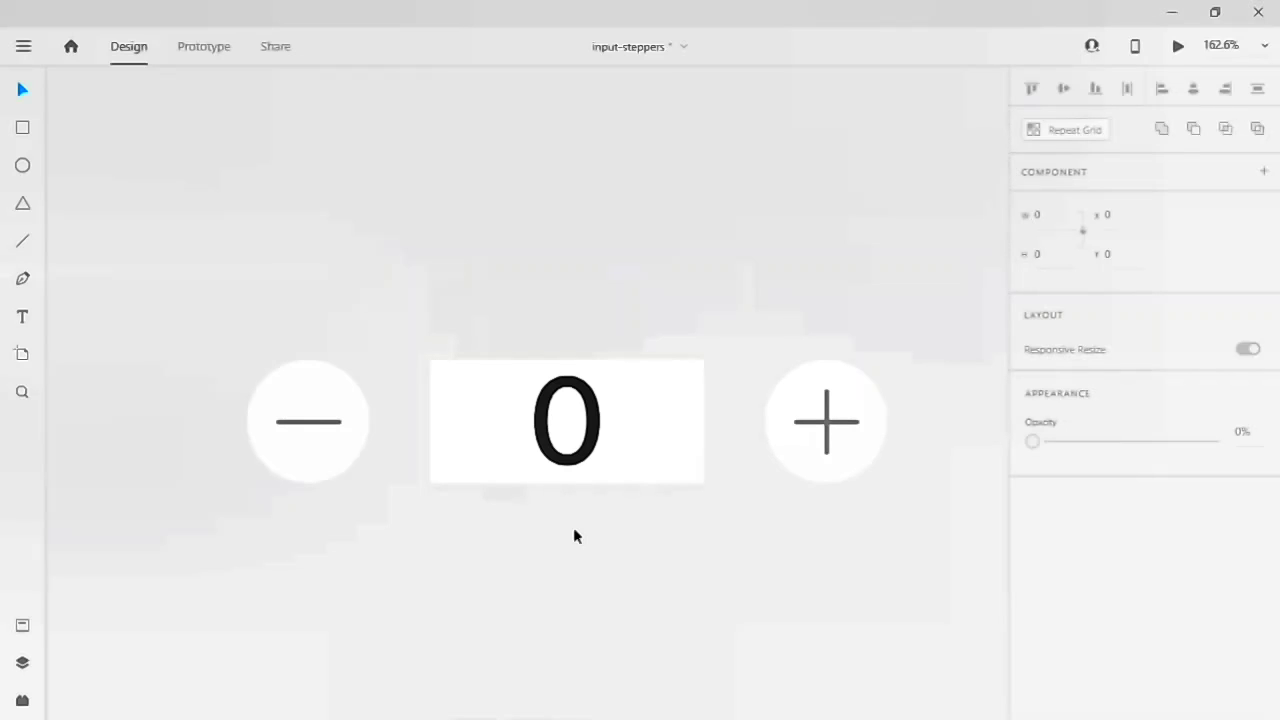
scroll(573, 536, "up", 6)
scroll(573, 536, "left", 5)
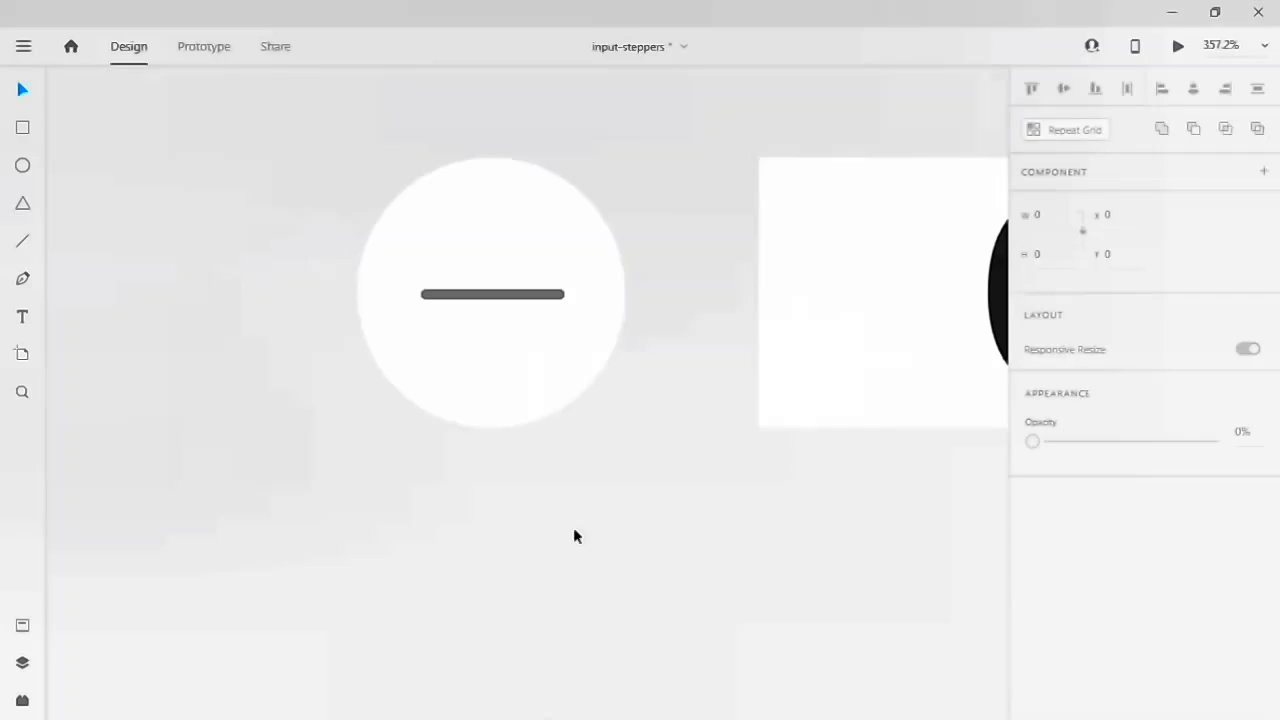
scroll(573, 536, "right", 2)
- Recolour the minus line's border light grey #C6C6C6 and save it as a swatch
left_click(405, 296)
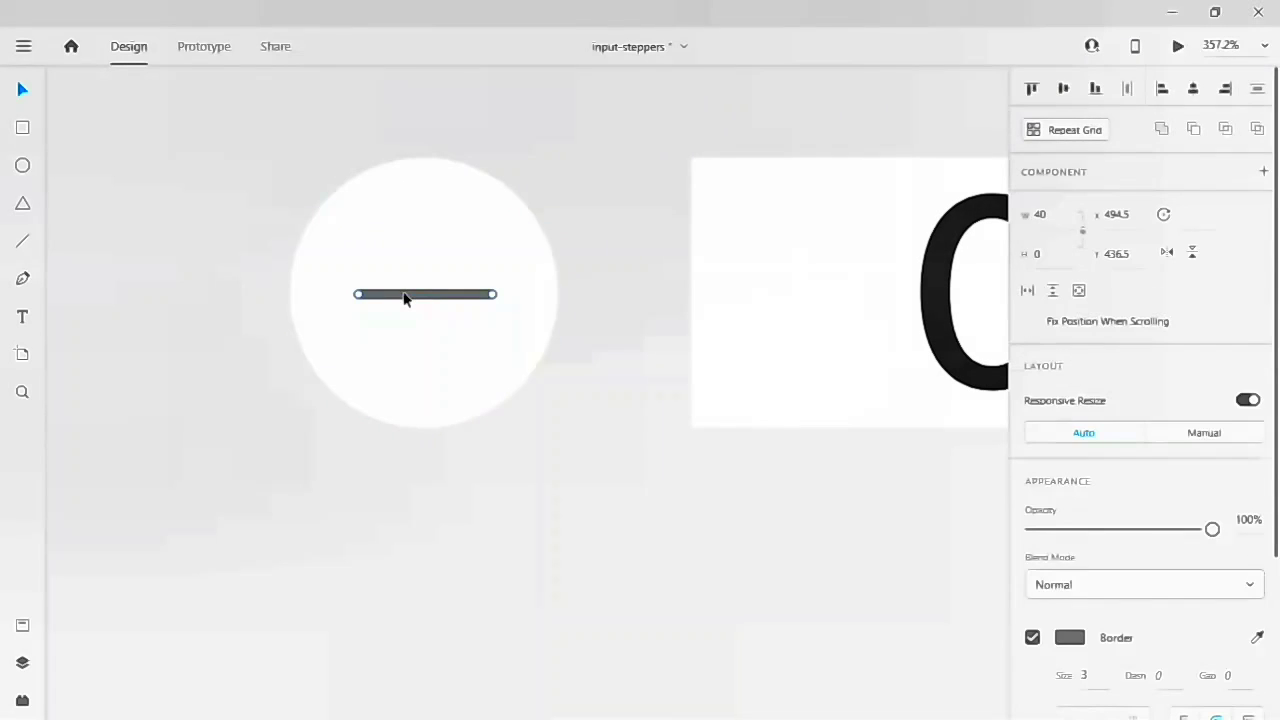
scroll(1150, 570, "down", 3)
left_click(1068, 474)
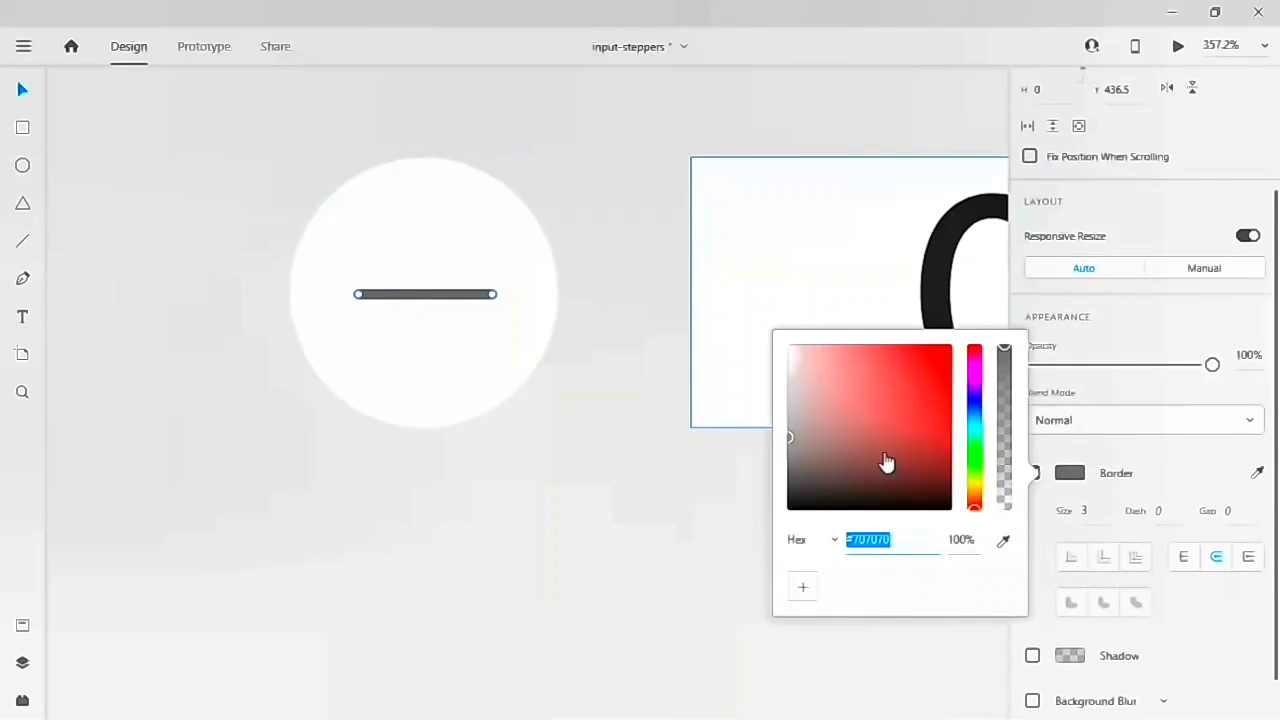
left_click_drag(800, 430, 775, 390)
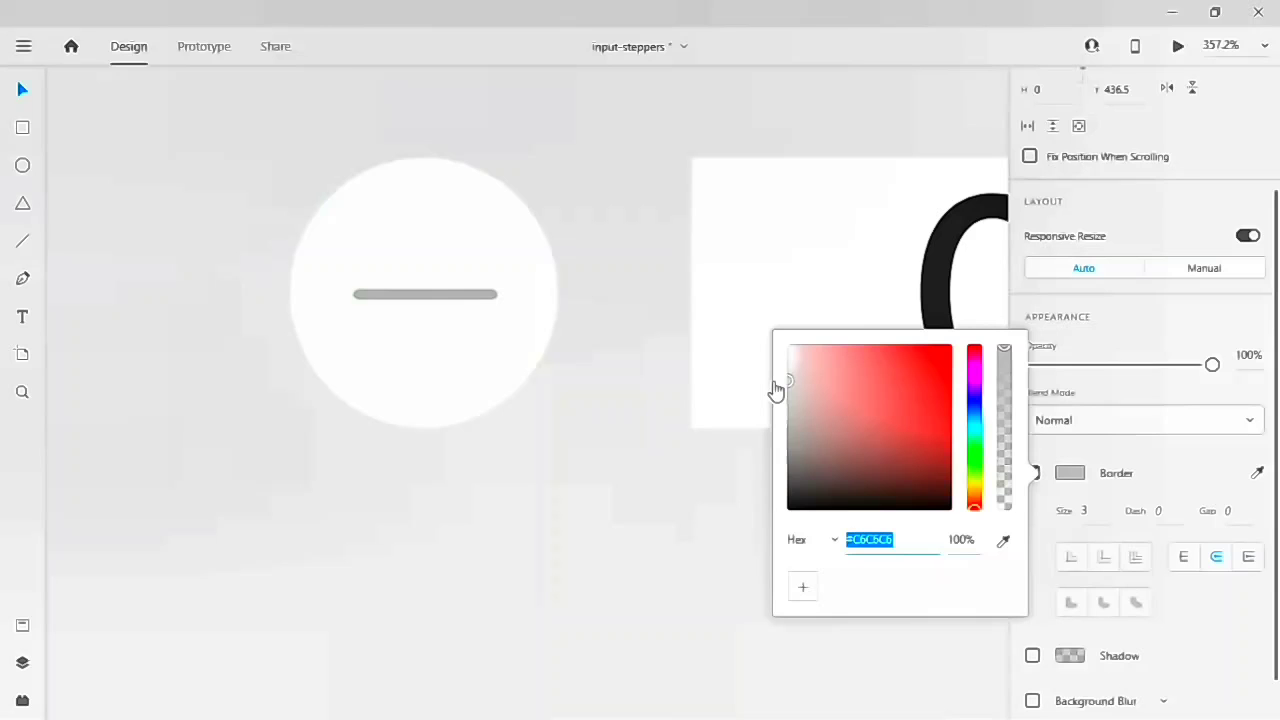
left_click(802, 587)
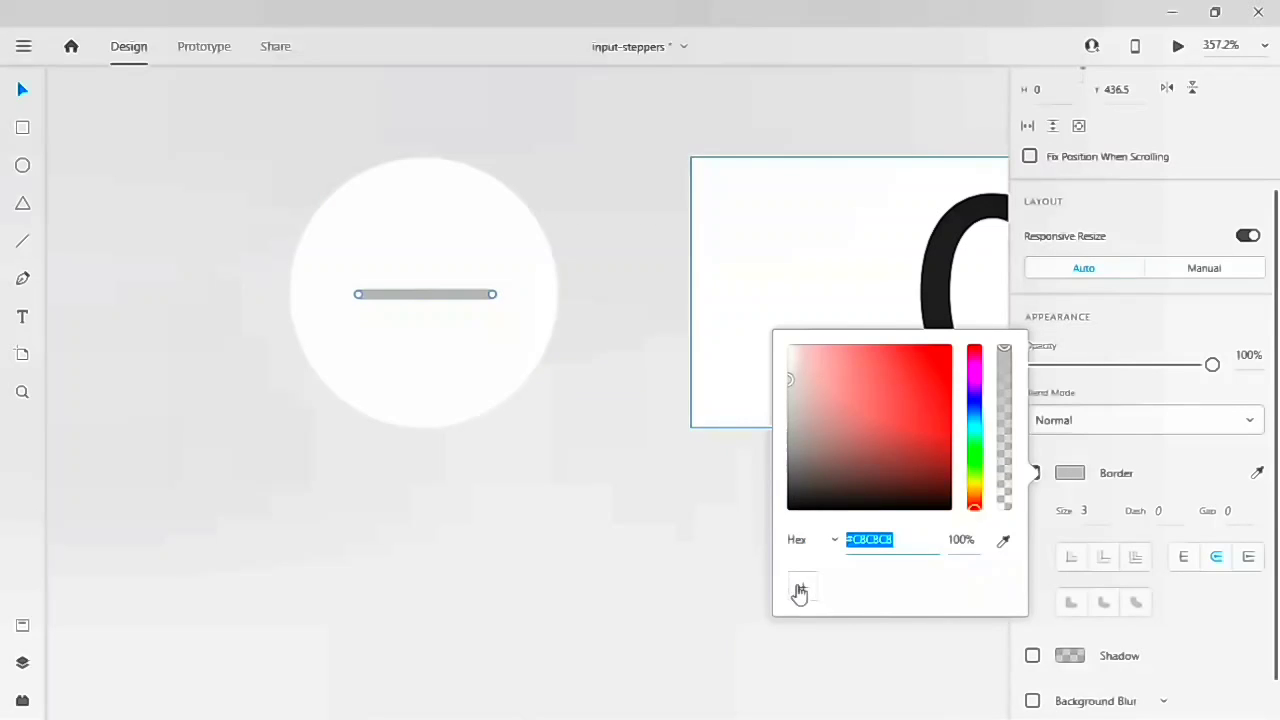
left_click(654, 560)
- Set the plus sign's line border colour to black
scroll(654, 560, "right", 5)
scroll(654, 566, "right", 5)
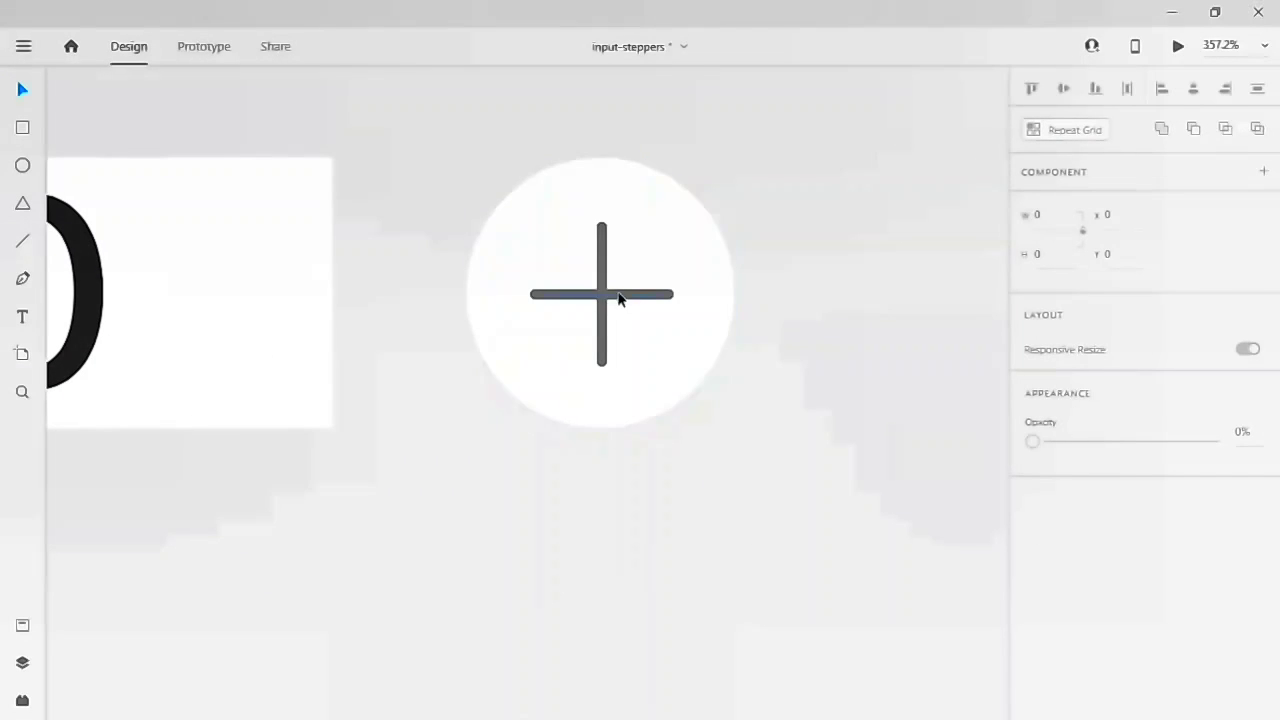
left_click(598, 290)
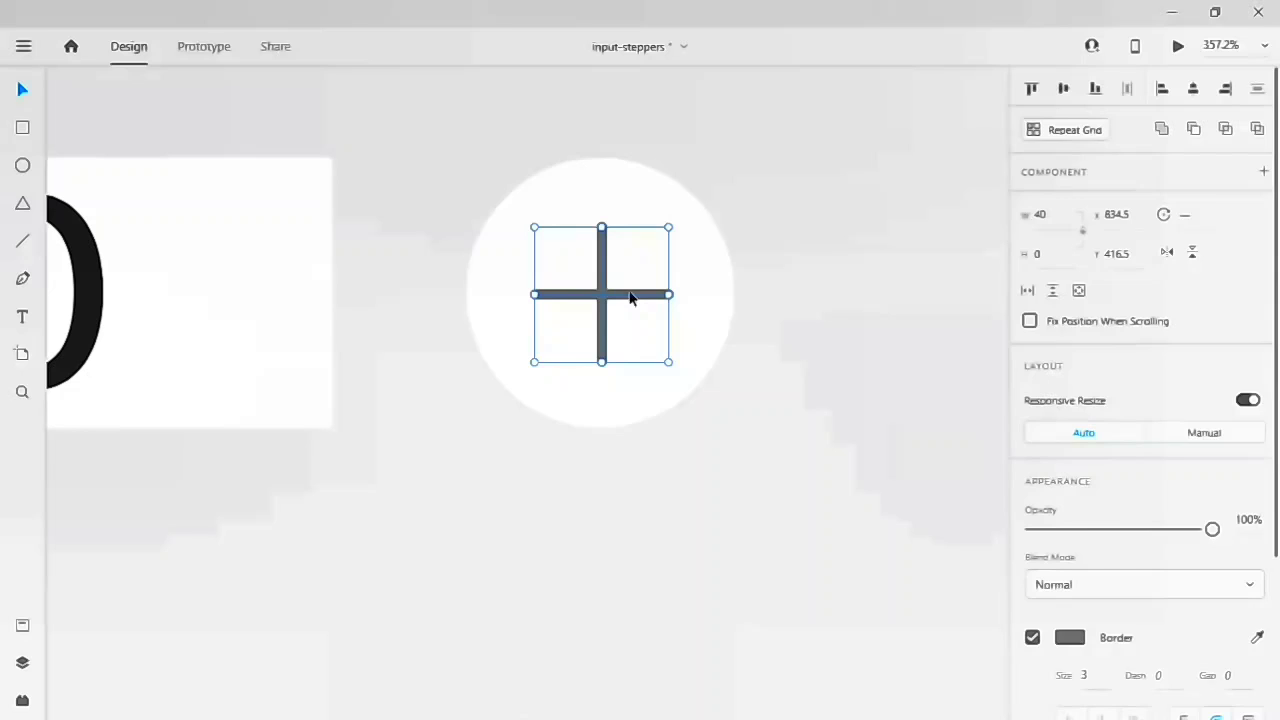
scroll(1118, 531, "down", 3)
left_click(1068, 418)
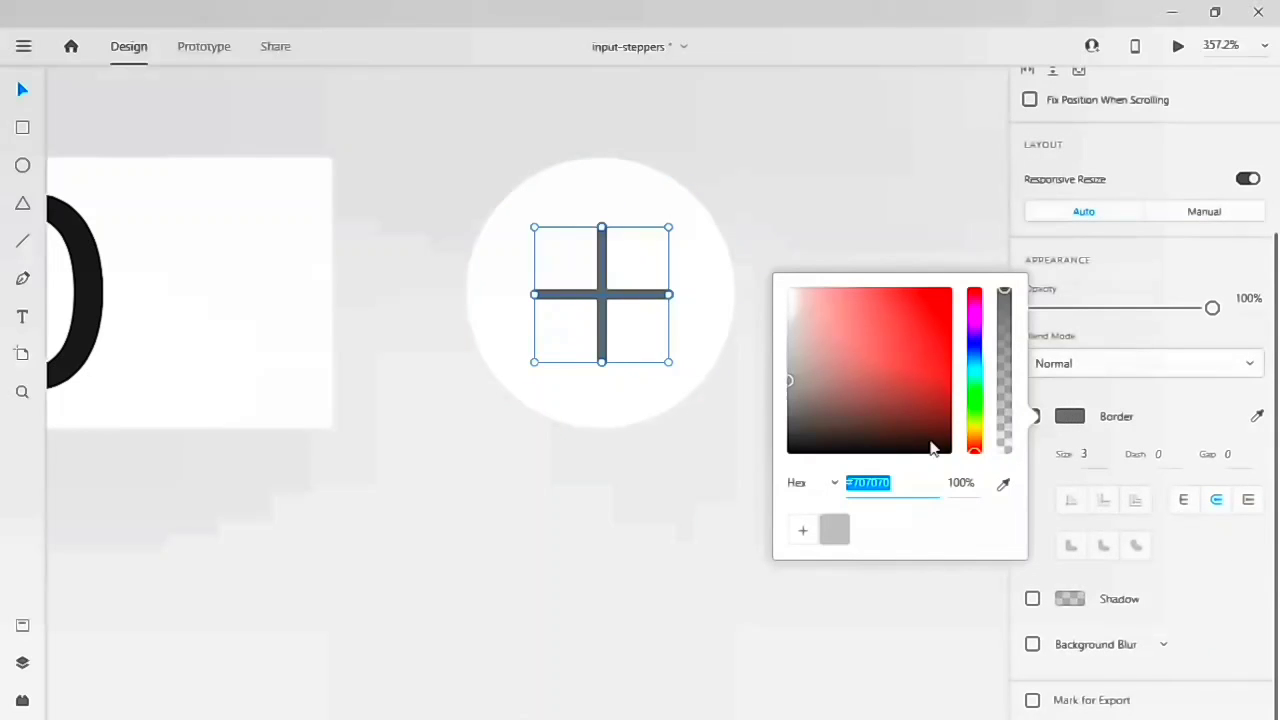
left_click_drag(905, 424, 1003, 534)
left_click(550, 610)
key("ctrl+0")
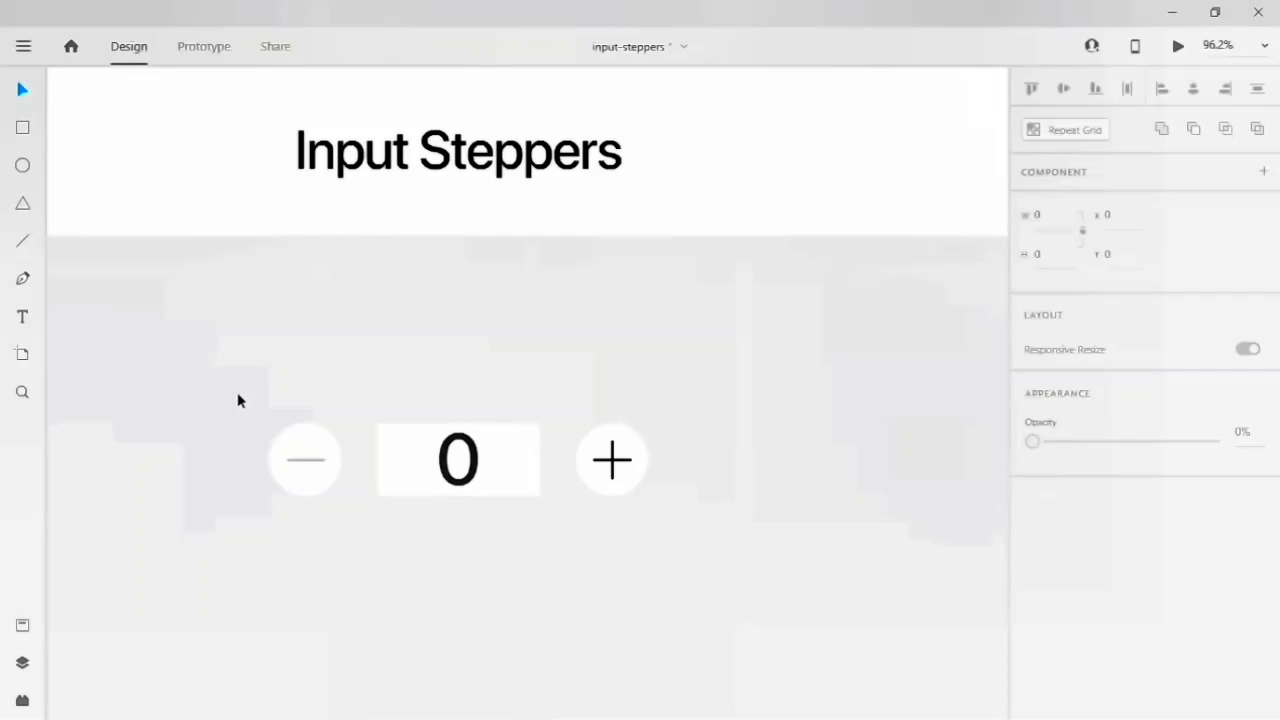
- Group the minus button, 0 box and plus button with Ctrl+G and make the group a component
left_click_drag(237, 394, 684, 573)
key("ctrl+g")
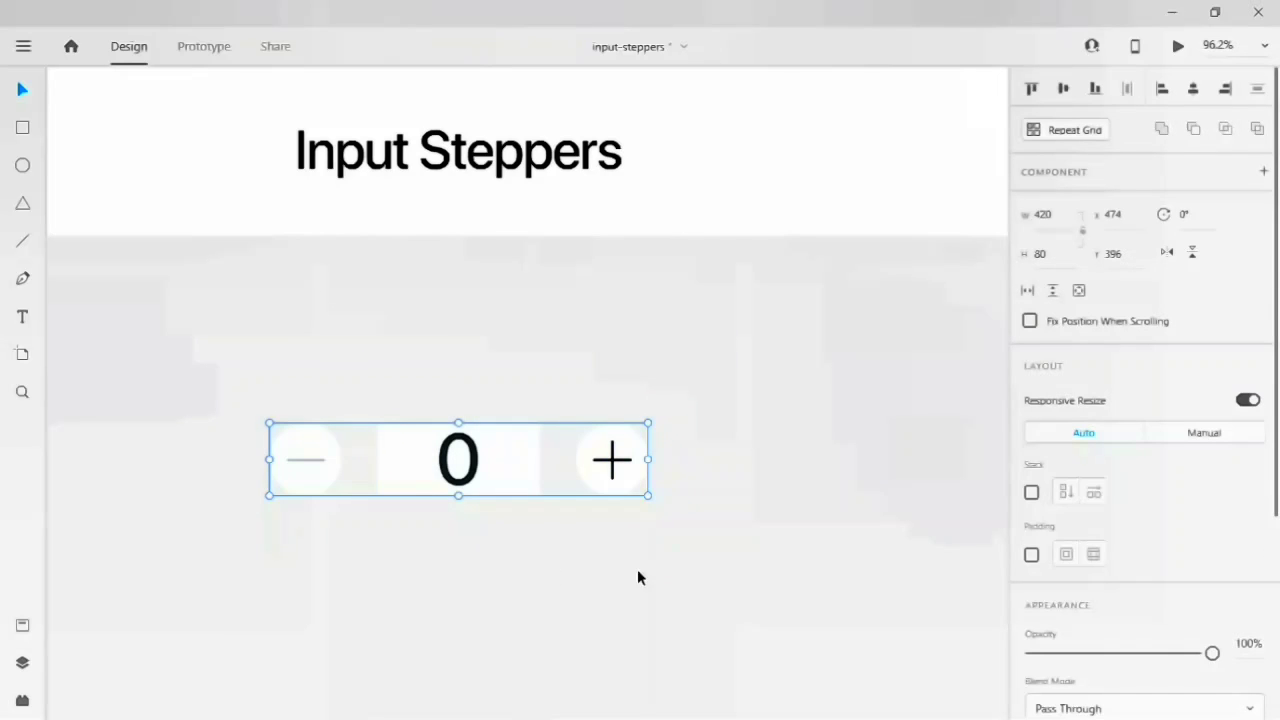
key("ctrl+3")
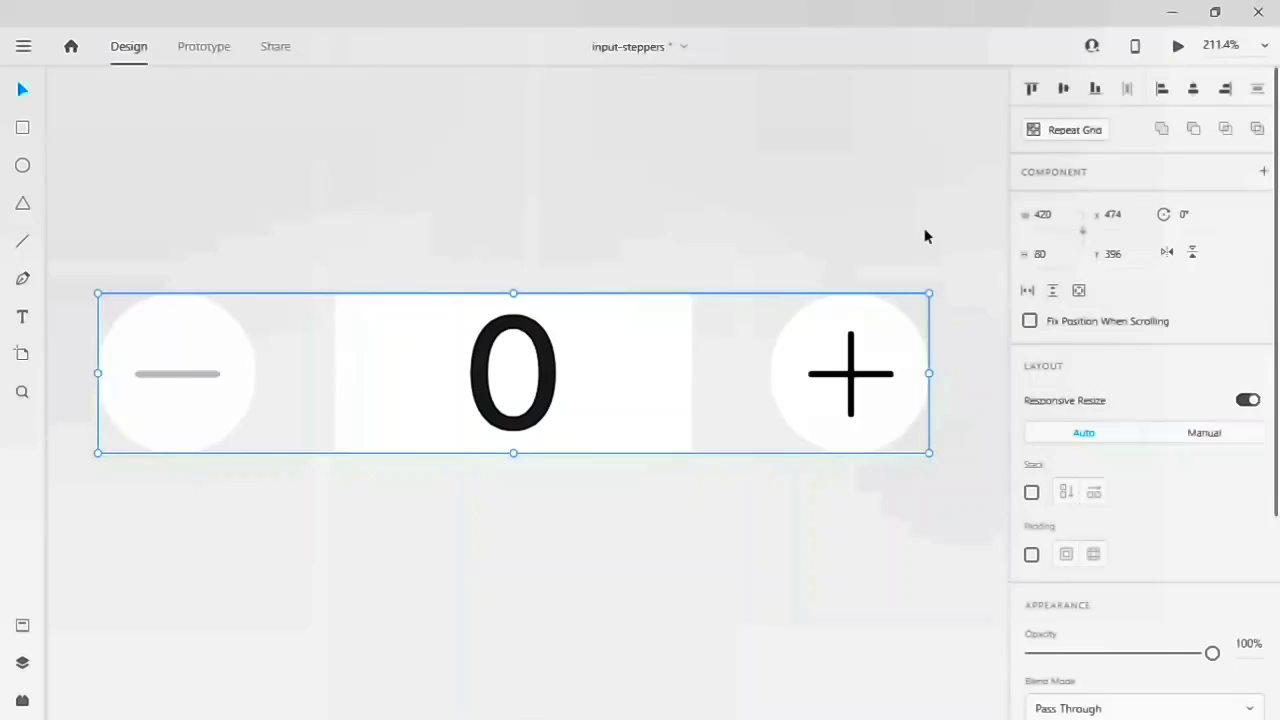
left_click(1264, 174)
scroll(731, 258, "down", 1)
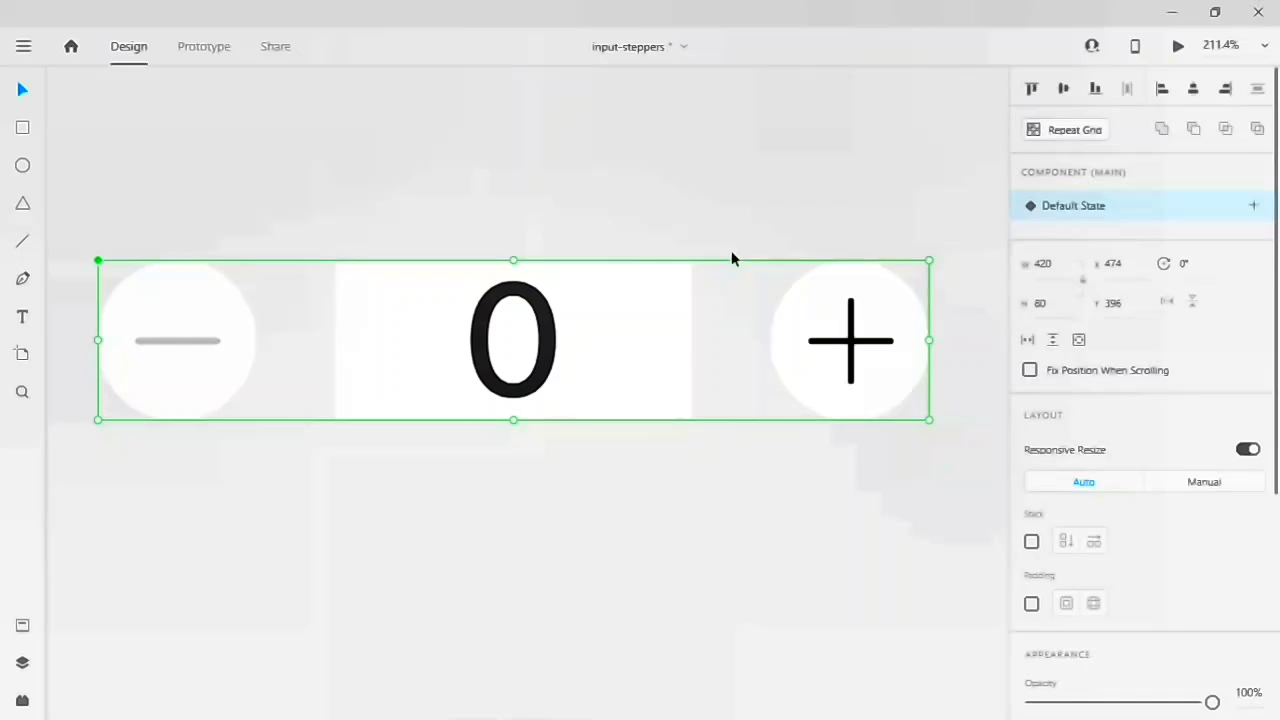
left_click(799, 228)
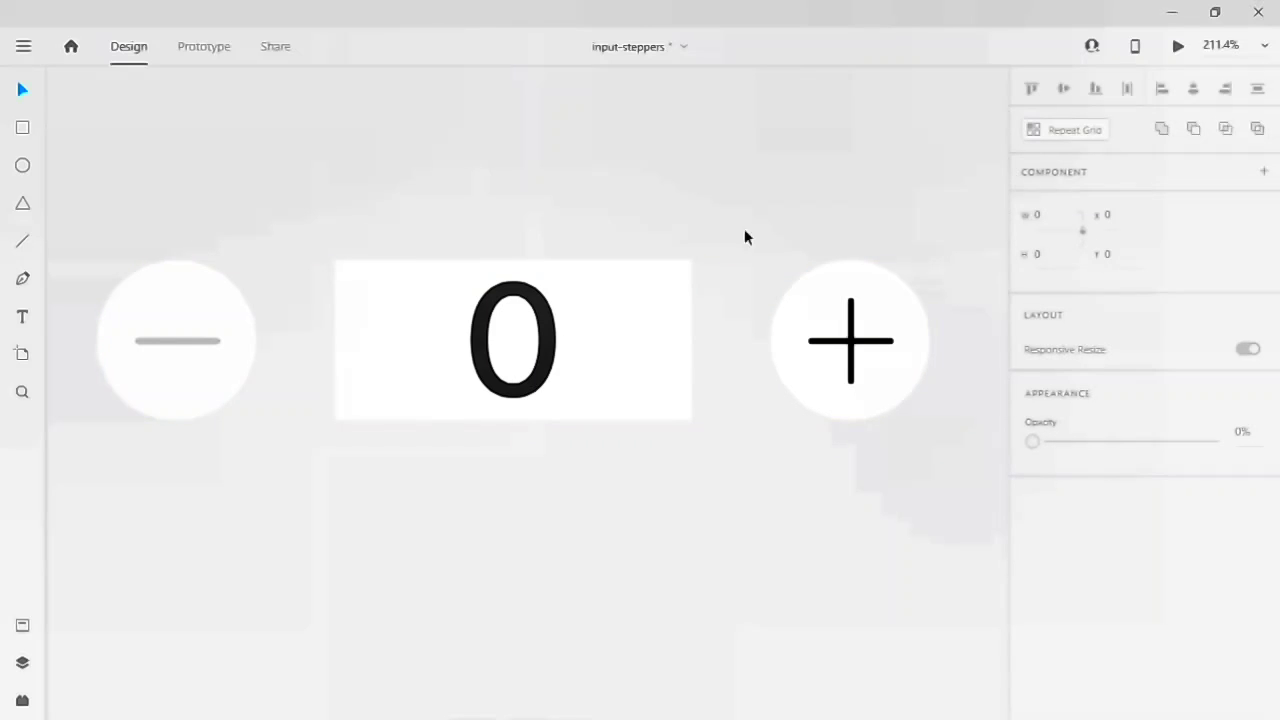
left_click(602, 320)
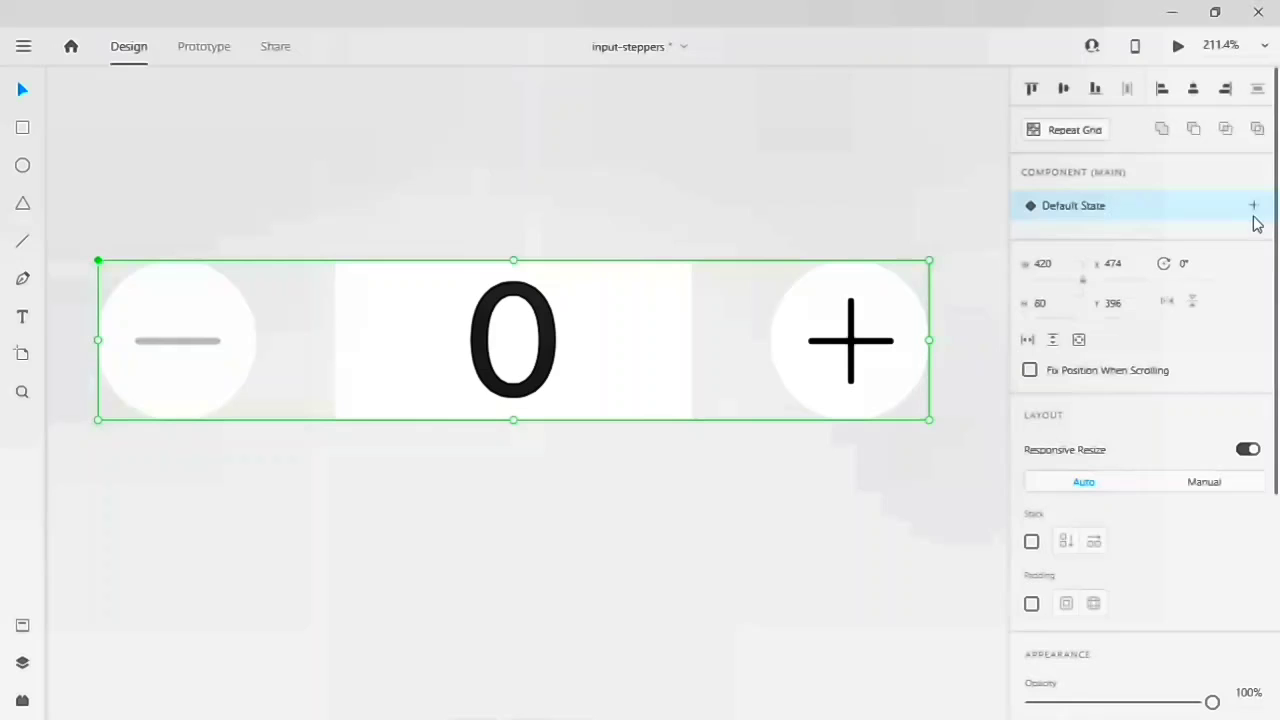
- Add a new component state to the stepper named State 1
left_click(1255, 206)
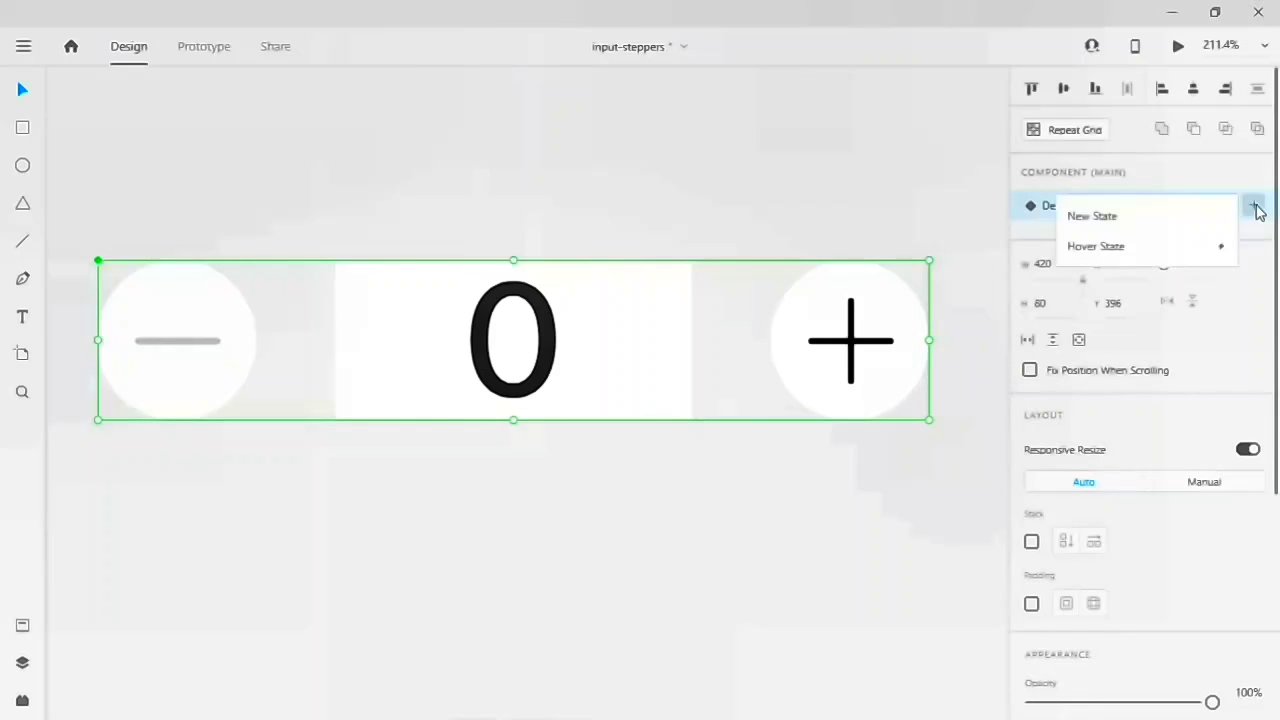
left_click(1137, 222)
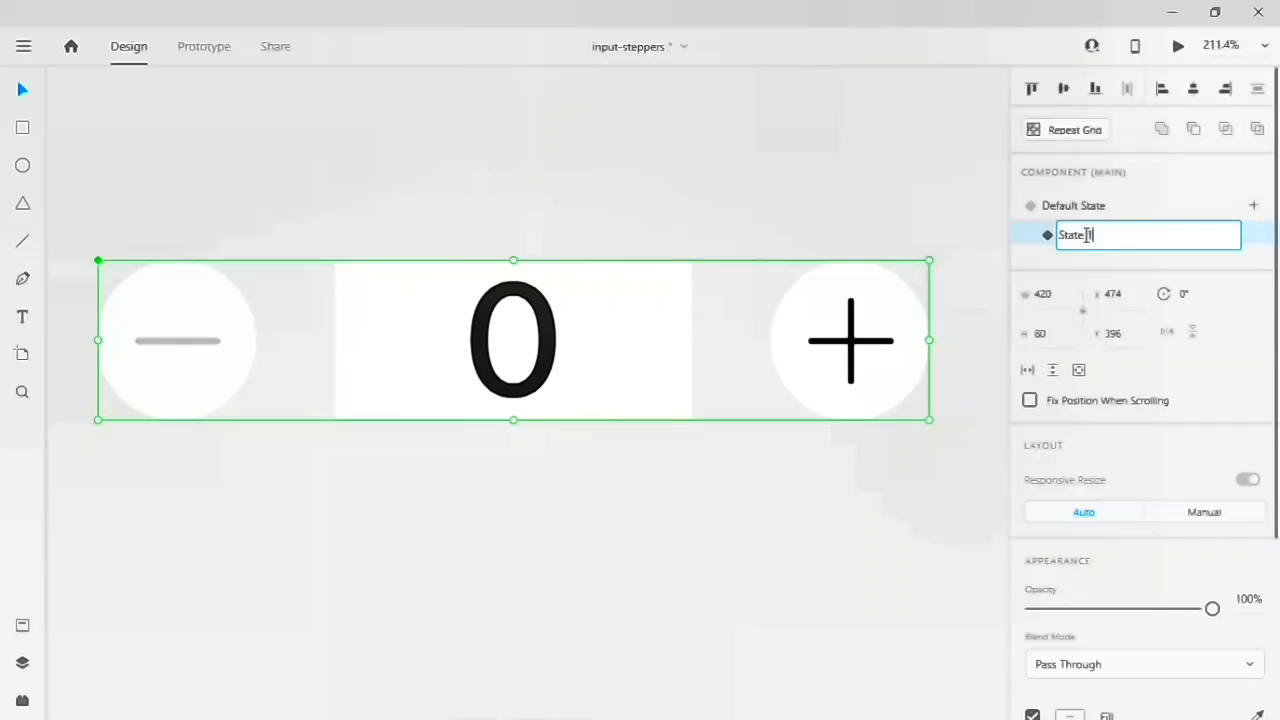
key("Return")
scroll(646, 460, "left", 3)
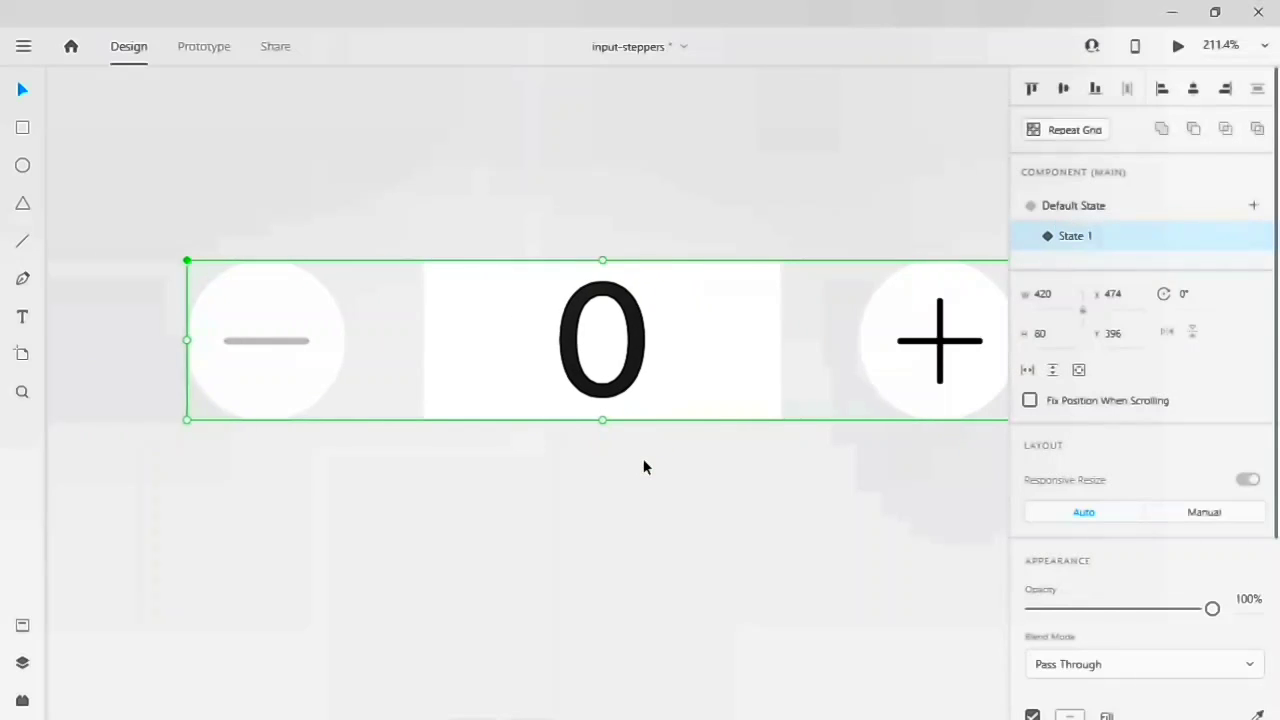
scroll(620, 370, "right", 4)
- Nudge the digit column up until 1 fills the number box, then mask it with the white box
double_click(533, 343)
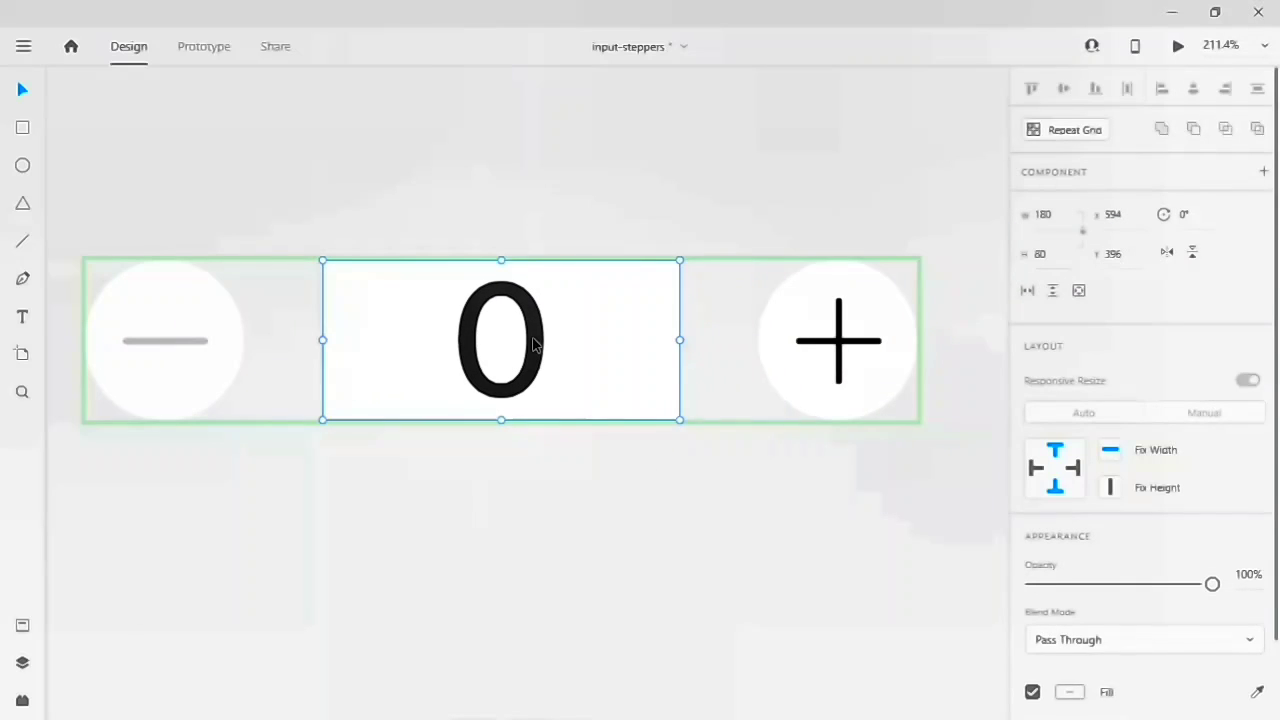
double_click(533, 343)
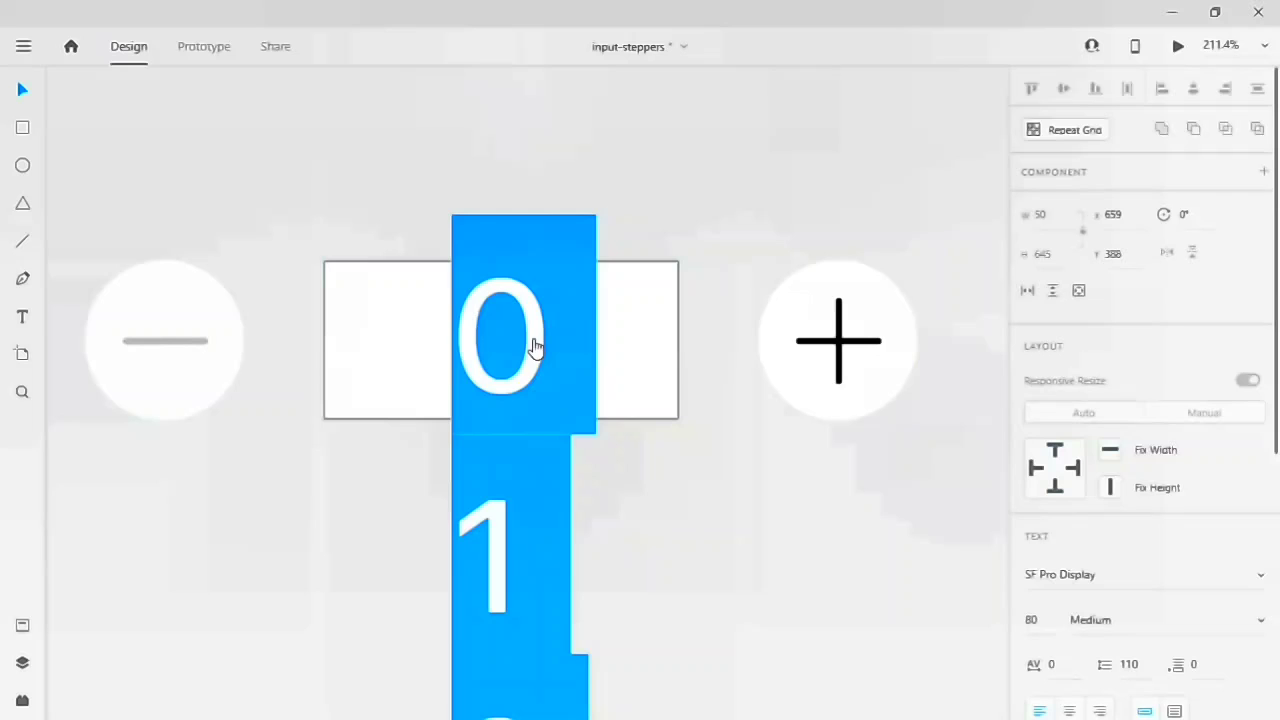
key("Escape")
key("Up")
key("Up")
key("Up")
key("Up")
key("Up")
key("Up")
key("Up")
key("Up")
key("Up")
key("Up")
key("Up")
key("Up")
key("Up")
key("Up")
key("Up")
key("Up")
key("Up")
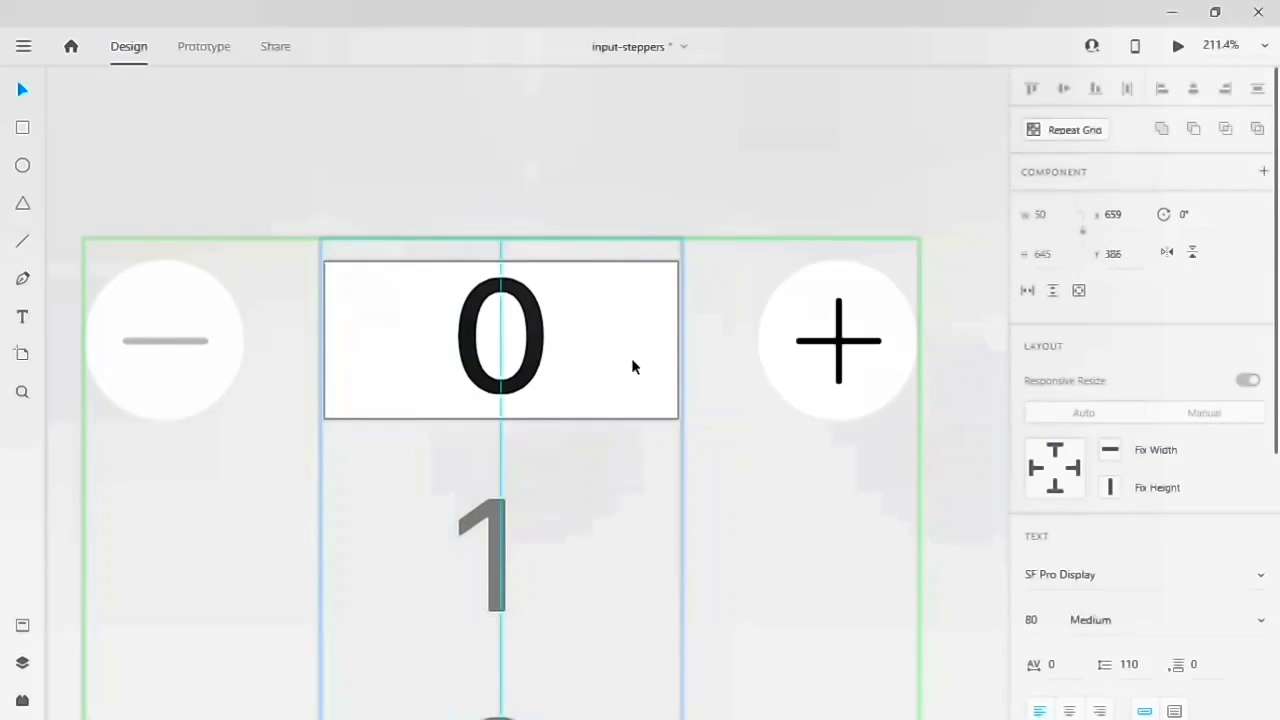
key("Up")
key("Up")
key("Up")
key("Up")
key("Up")
key("Up")
key("Up")
key("Up")
key("Up")
key("Up")
key("Up")
key("Up")
key("Up")
key("Up")
key("Up")
key("Up")
key("Up")
key("Up")
key("Up")
key("Up")
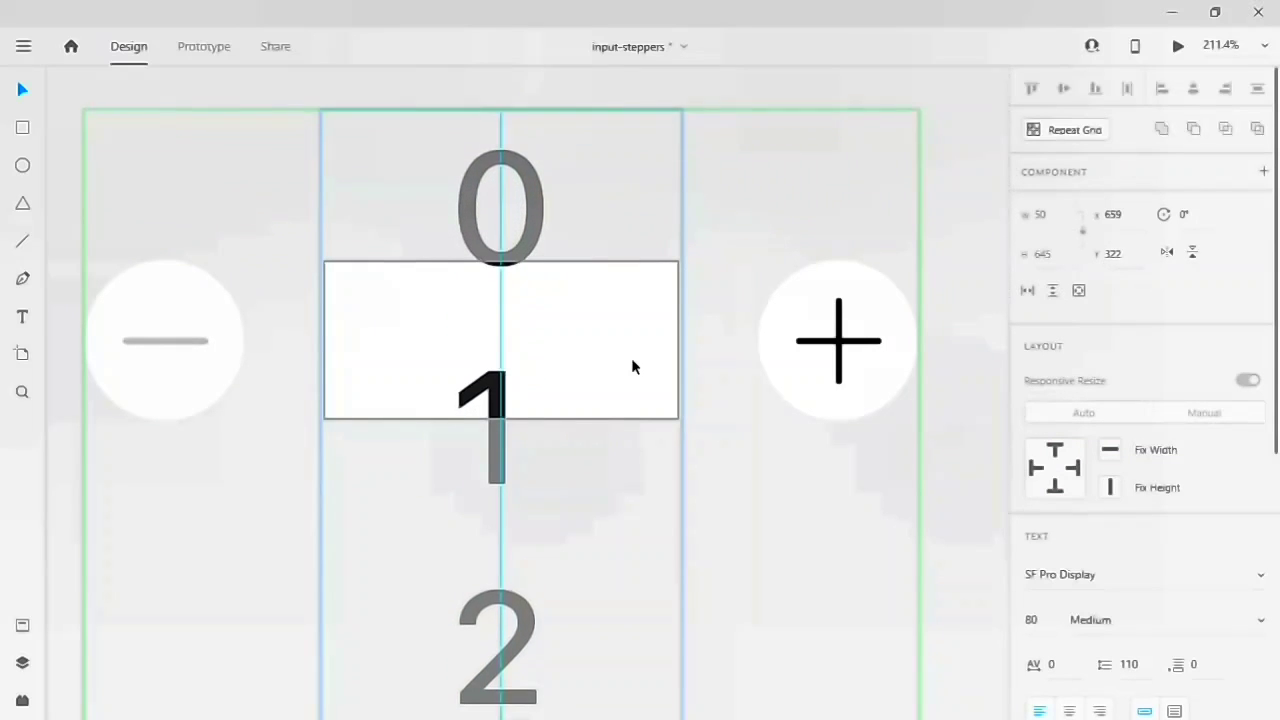
key("Up")
key("Up")
key("Up")
key("Up")
key("Up")
key("Up")
key("Up")
key("Up")
key("Up")
key("Up")
key("Up")
key("Up")
key("Up")
key("Up")
key("Up")
key("Up")
key("Up")
key("Up")
key("Up")
key("Up")
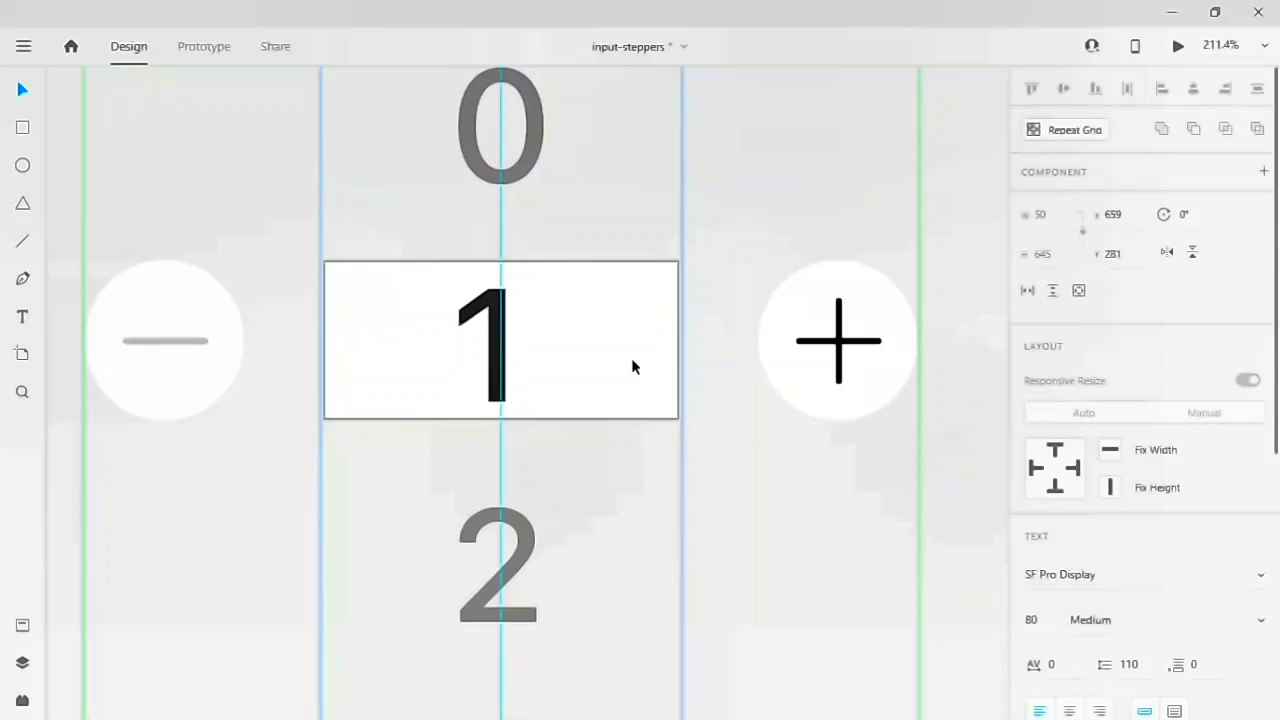
left_click(631, 358, "shift")
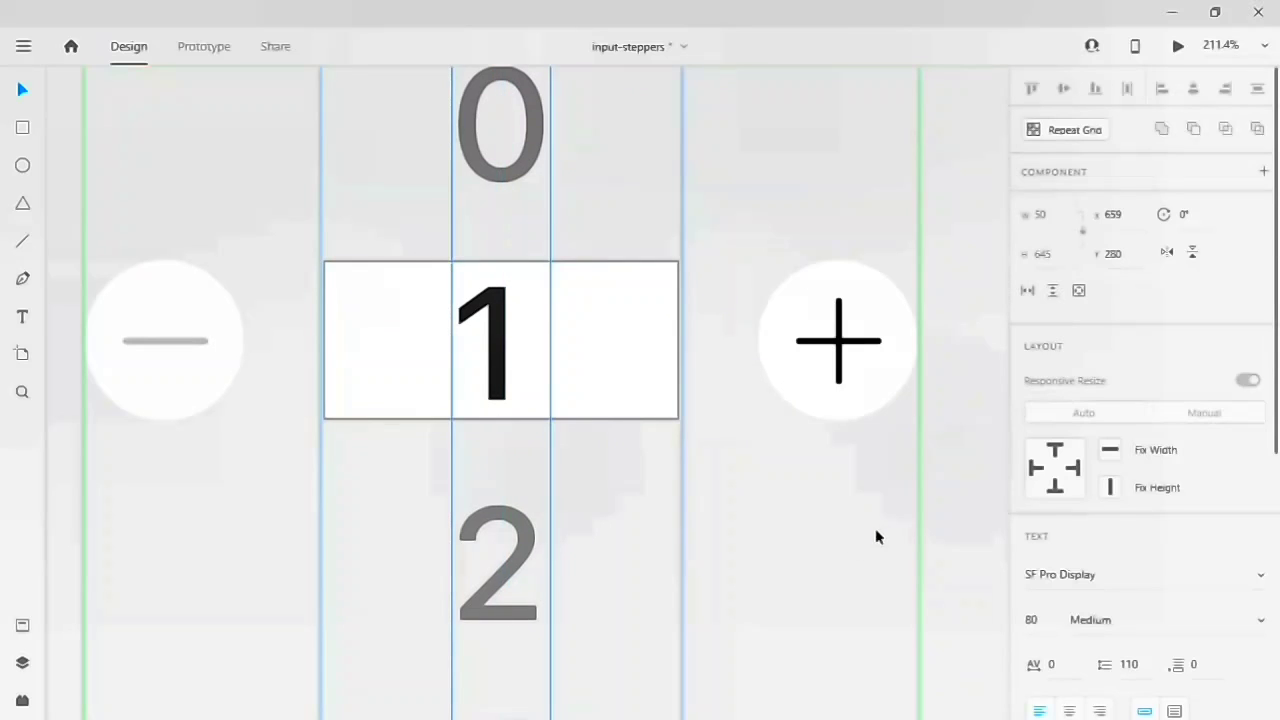
key("ctrl+shift+m")
scroll(826, 547, "right", 3)
scroll(826, 547, "left", 4)
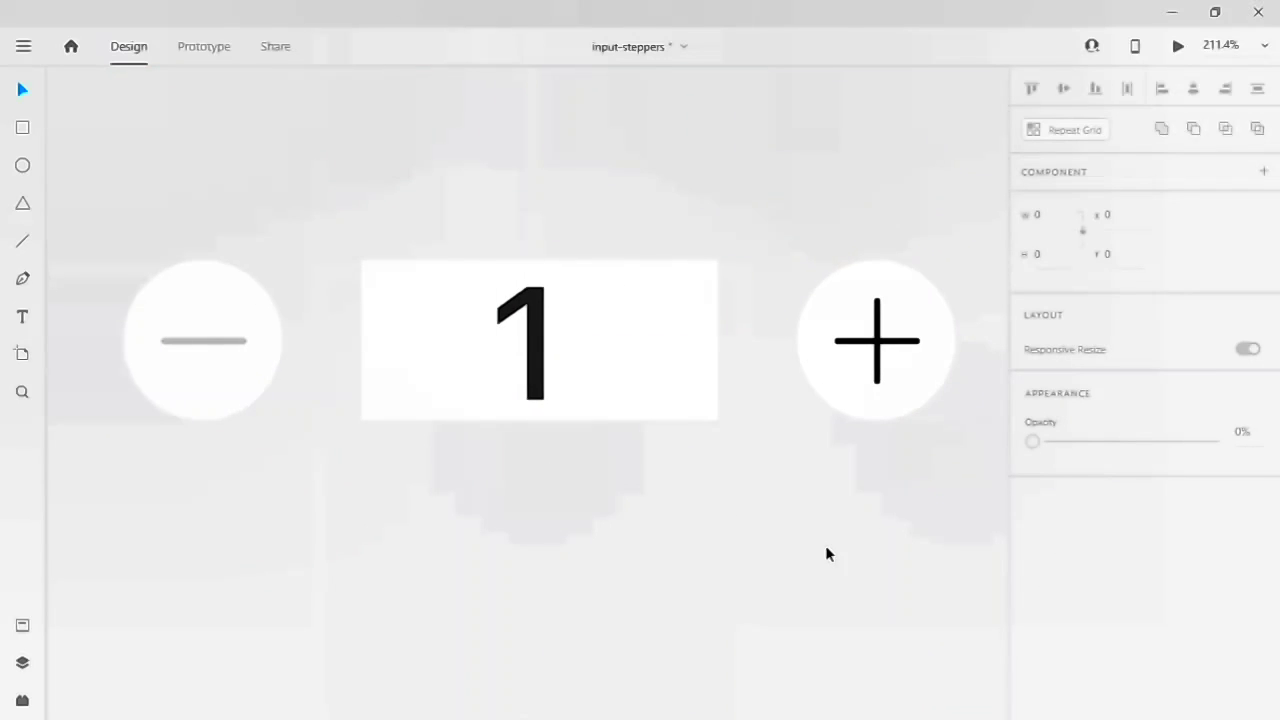
- Add another stepper component state named State 2
scroll(826, 547, "right", 3)
left_click(811, 372)
left_click(1255, 205)
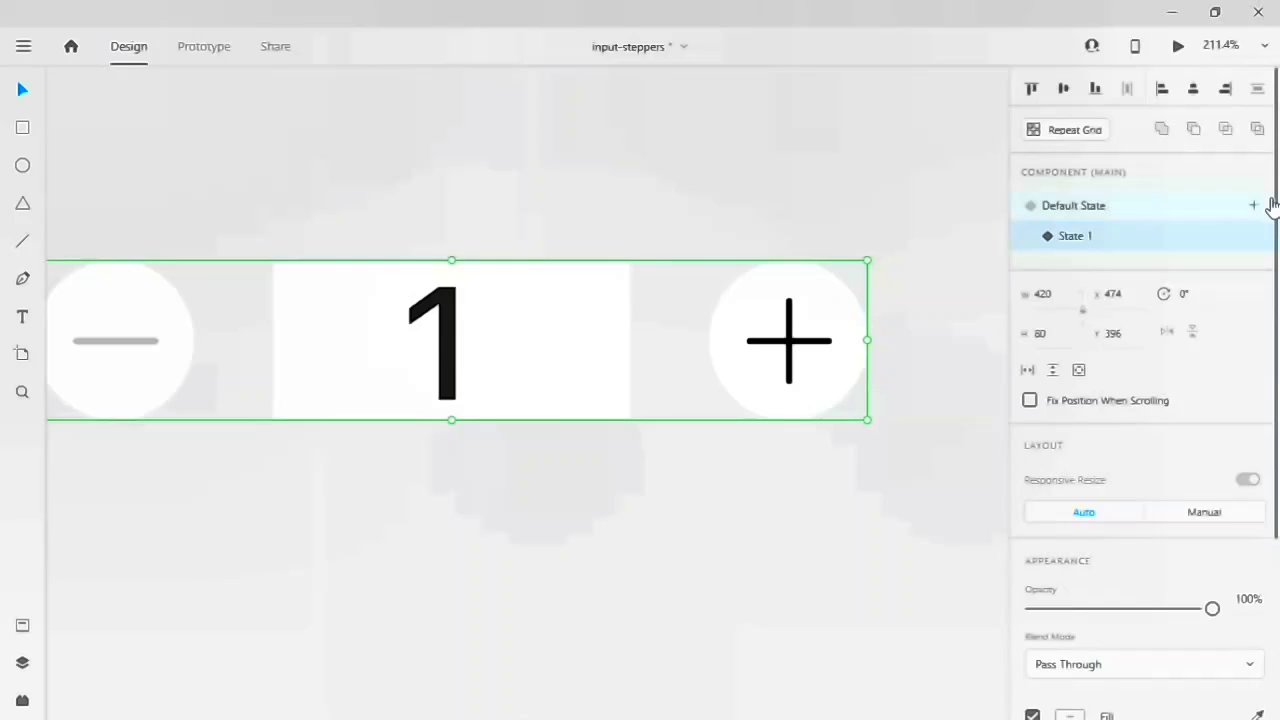
left_click(1258, 206)
left_click(1155, 216)
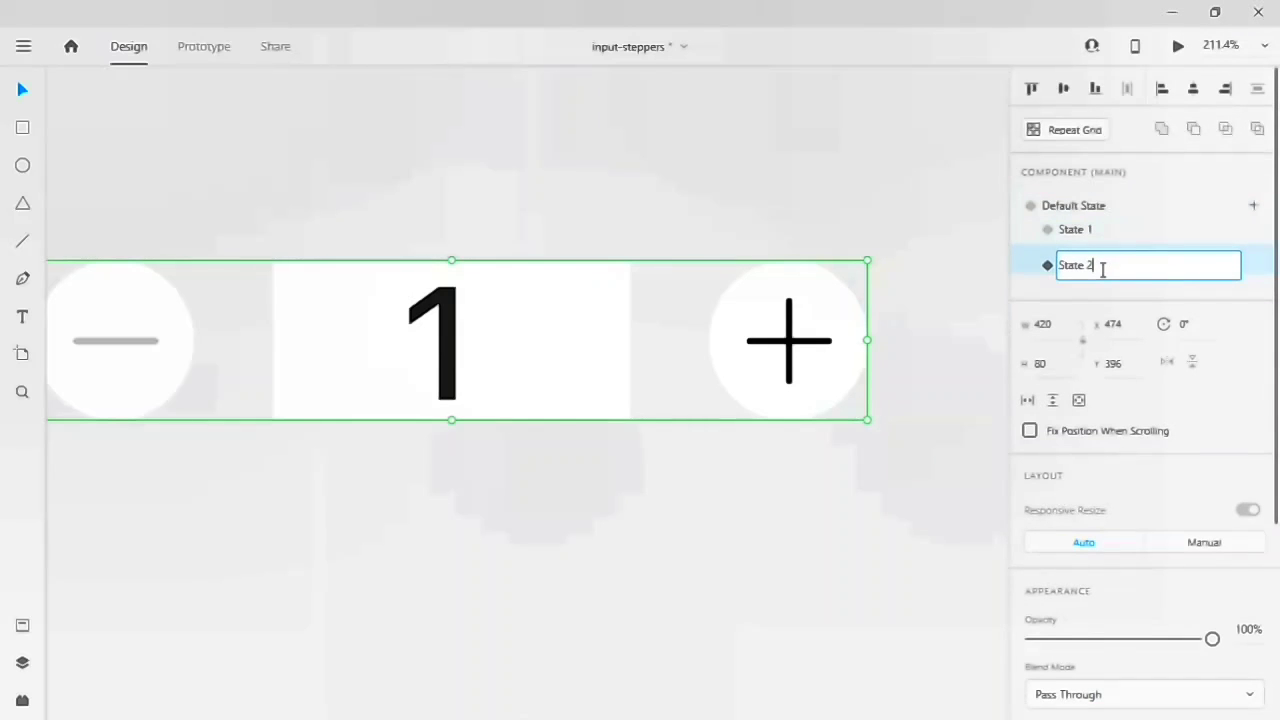
key("Return")
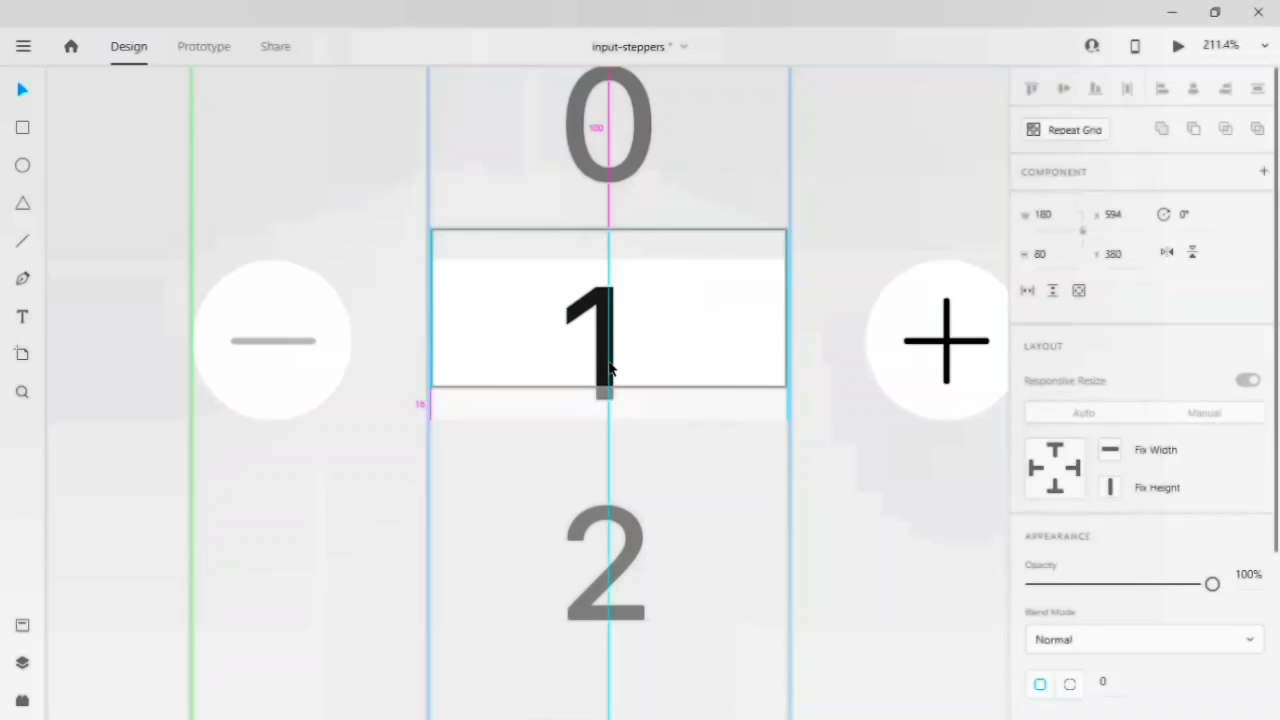
- Undo the accidental box move and nudge the digit column so 2 is centred
key("ctrl+z")
double_click(608, 364)
key("Escape")
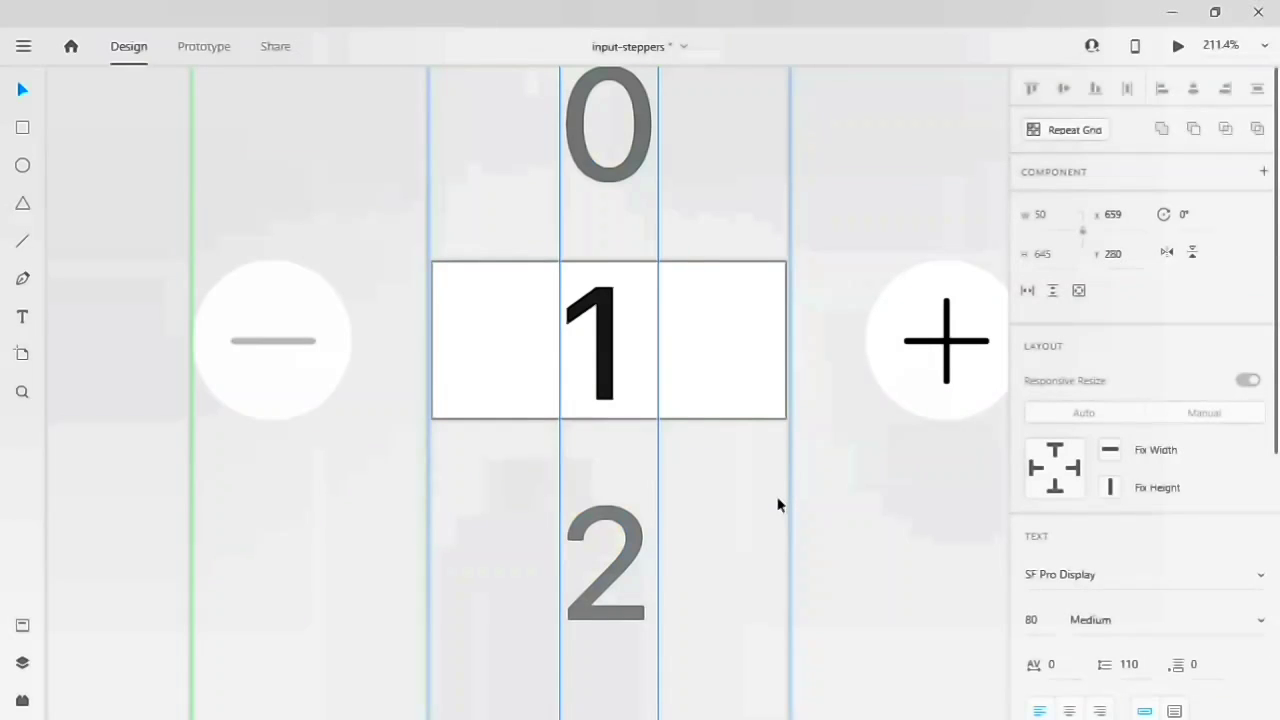
key("Up")
key("Up")
key("Up")
key("Up")
key("Up")
key("Up")
key("Up")
key("Up")
key("Up")
key("Up")
key("Up")
key("Up")
key("Up")
key("Up")
key("Up")
key("Up")
key("Up")
key("Up")
key("Up")
key("Up")
key("Up")
key("Up")
key("Up")
key("Up")
key("Up")
key("Up")
key("Up")
key("Up")
key("Up")
key("Up")
key("Up")
key("Up")
key("Up")
key("Up")
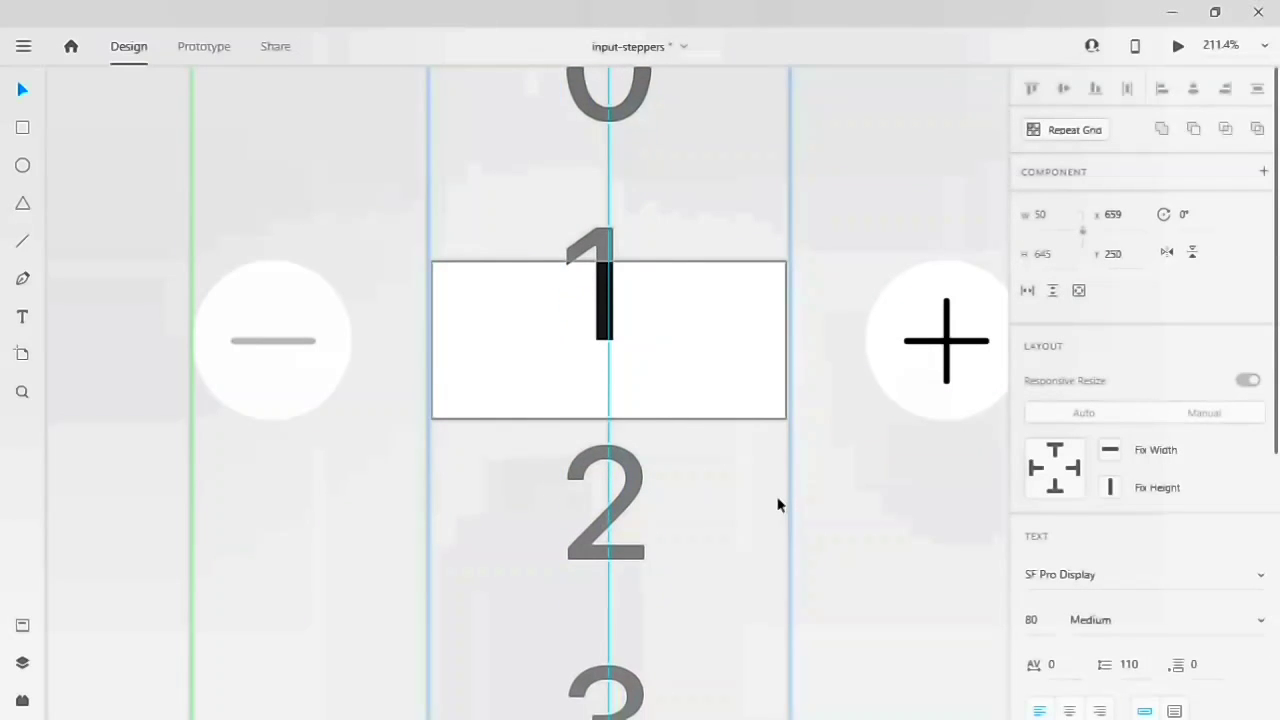
key("Up")
key("Up")
key("Up")
key("Up")
key("Up")
key("Up")
key("Up")
key("Up")
key("Up")
key("Up")
key("Up")
key("Up")
key("Up")
key("Up")
key("Up")
key("Up")
key("Up")
key("Up")
key("Up")
key("Up")
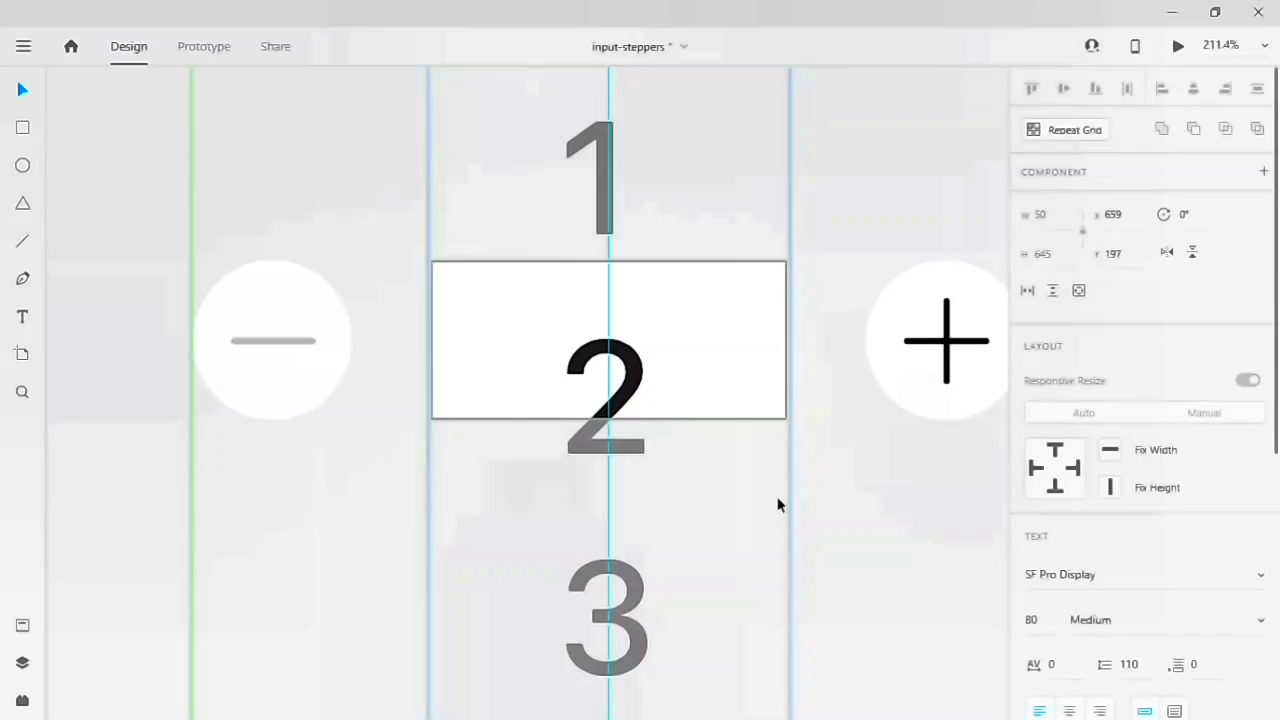
key("Down")
key("Down")
key("Down")
key("Down")
key("Down")
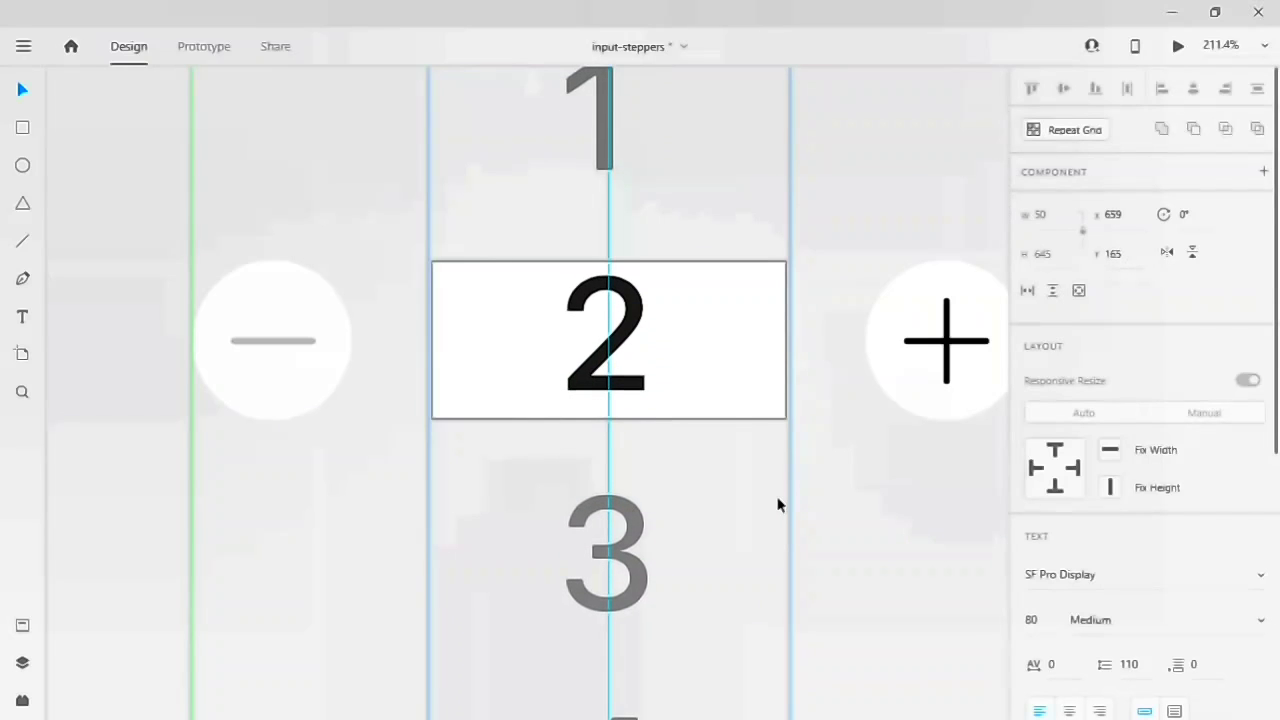
left_click(926, 591)
left_click(679, 416)
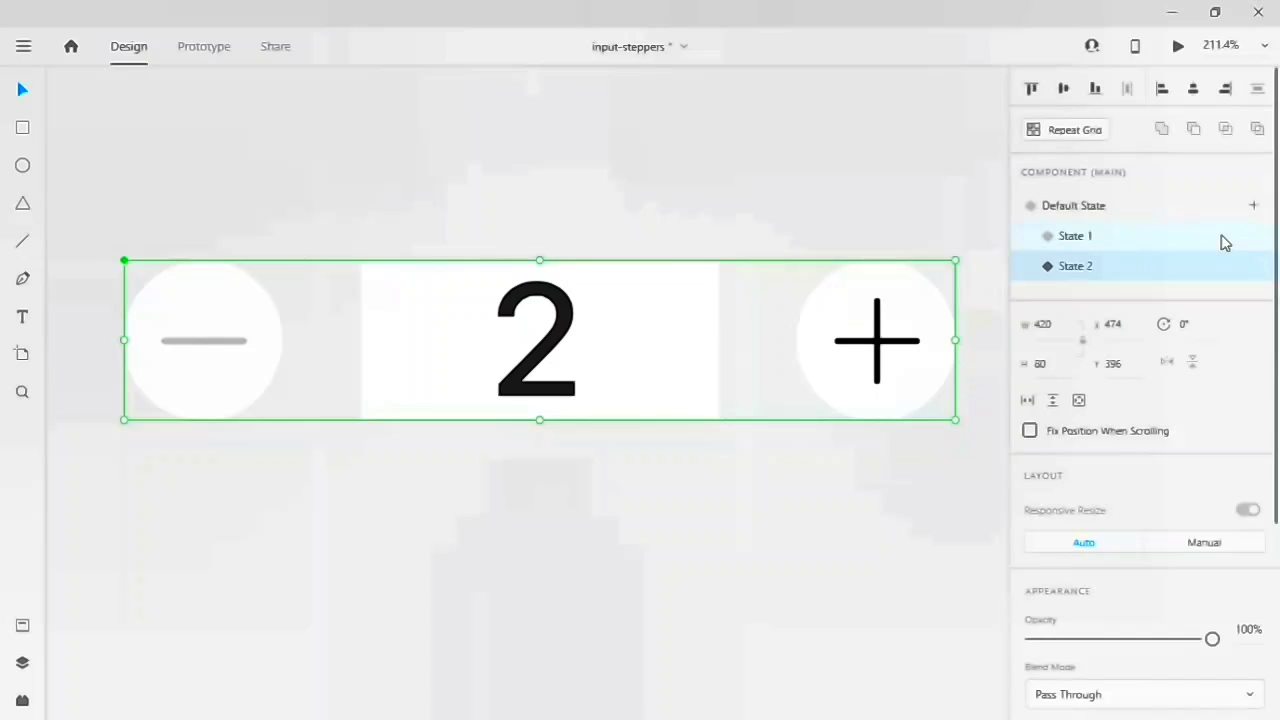
- Add a new stepper component state named State 3
left_click(1254, 207)
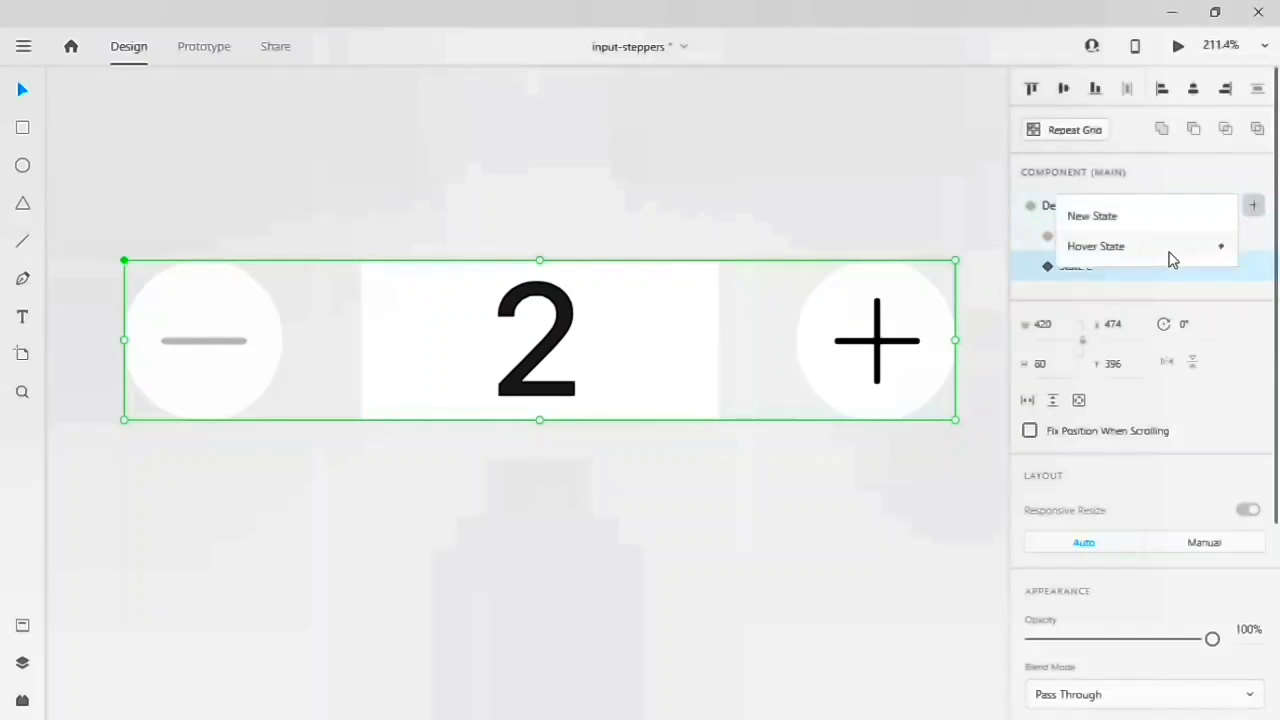
left_click(1118, 220)
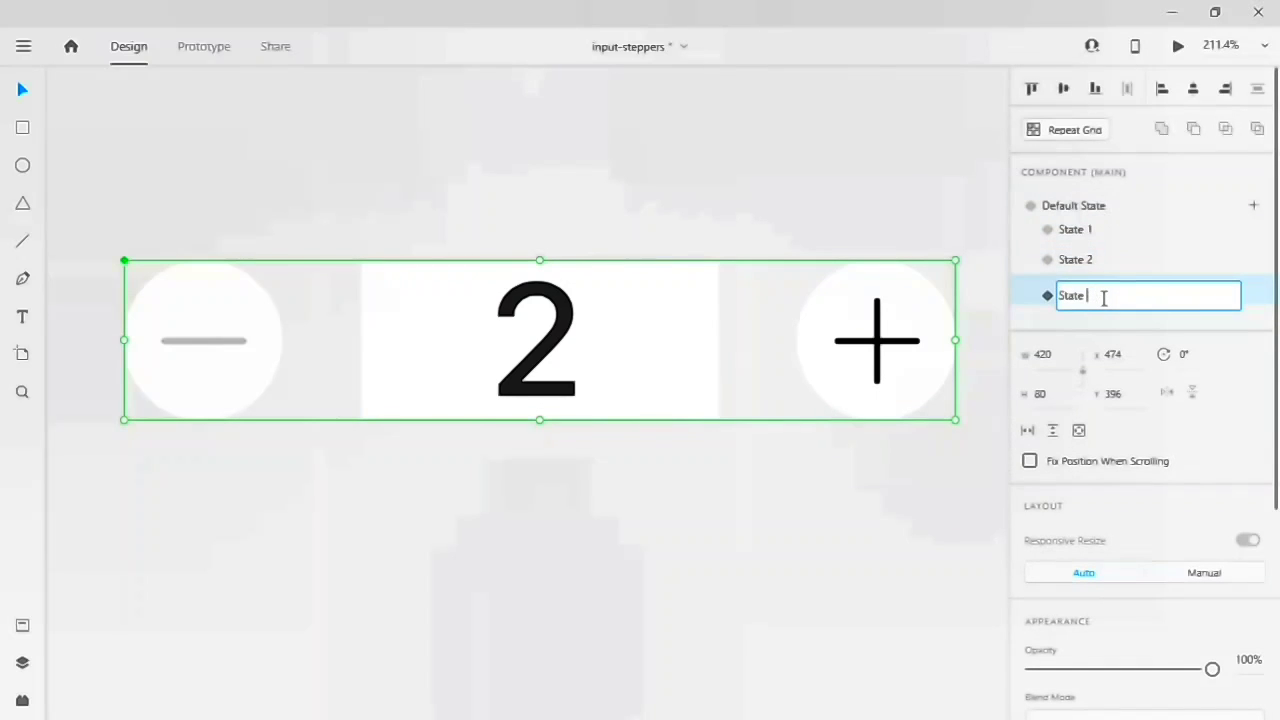
key("Return")
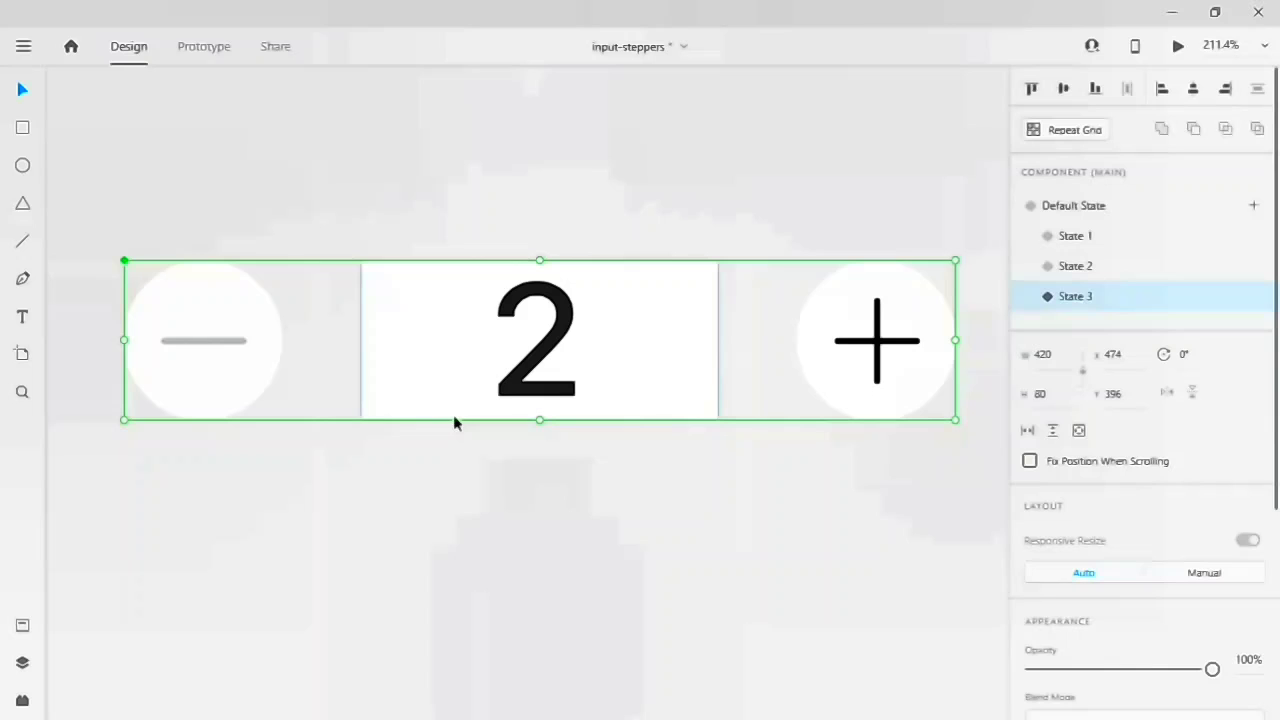
- Shift the masked digit column so the number 3 sits centred in the box
double_click(512, 404)
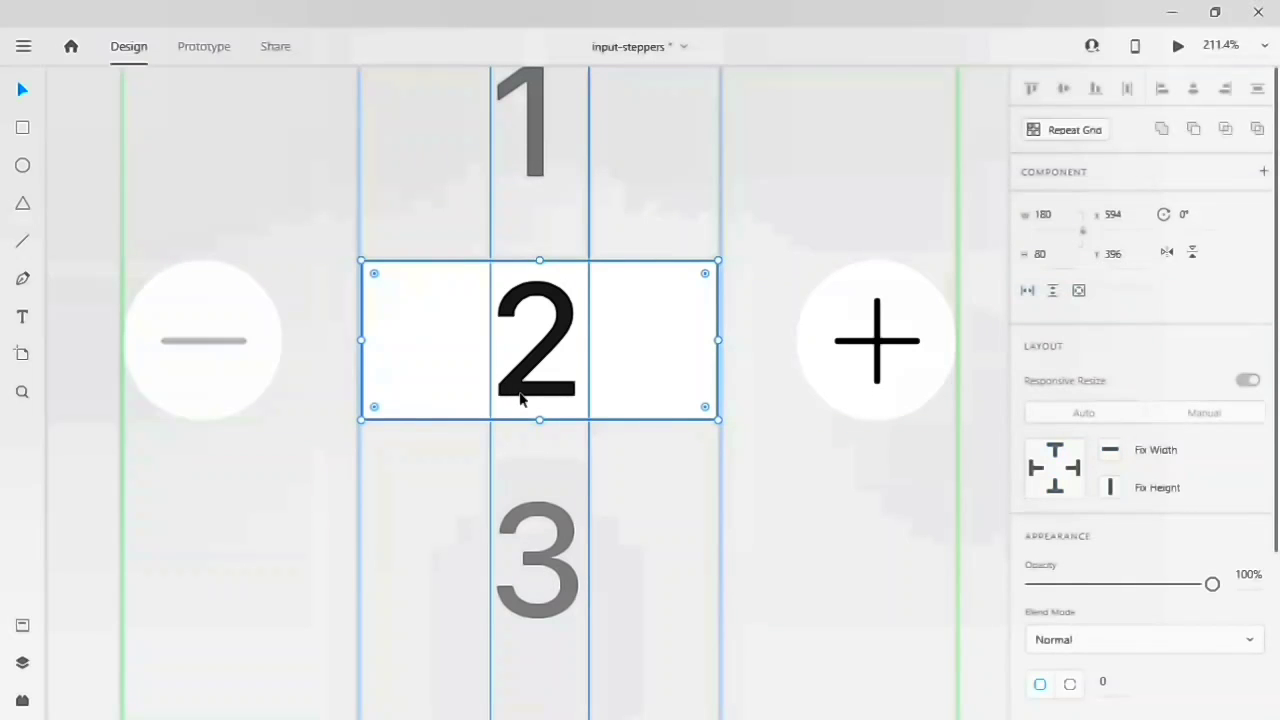
double_click(519, 398)
scroll(519, 398, "down", 3)
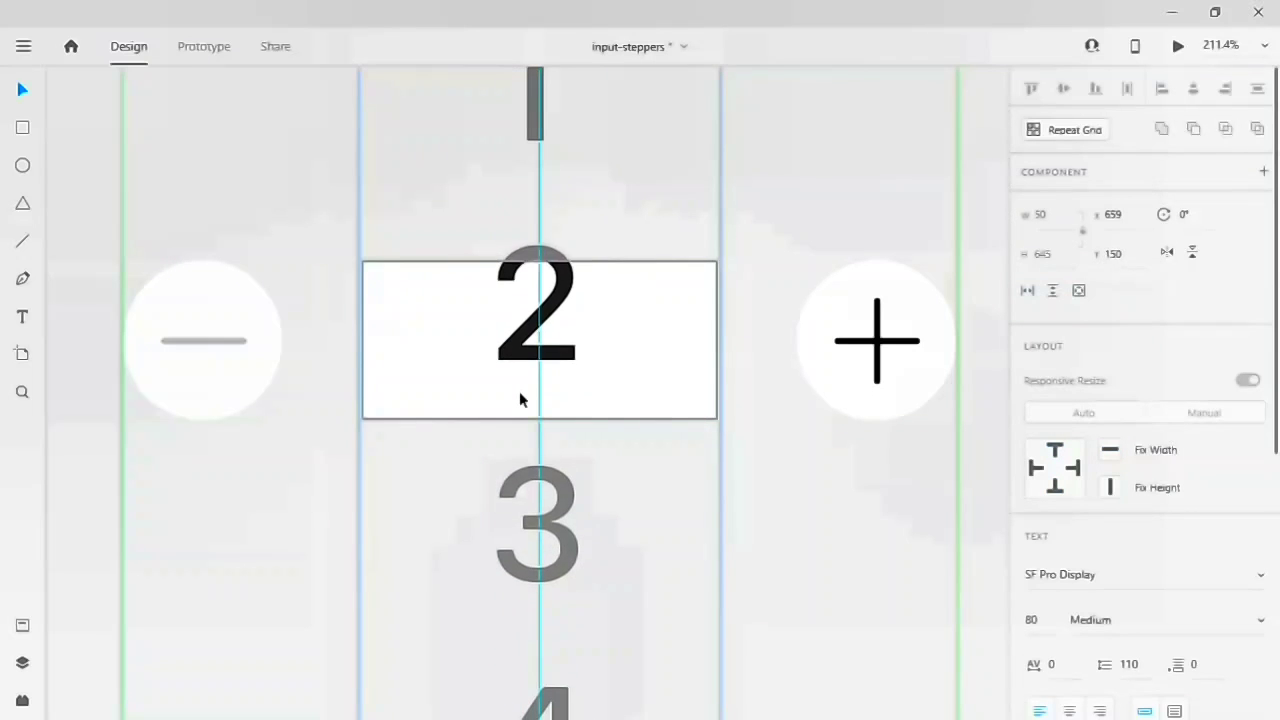
scroll(519, 395, "down", 3)
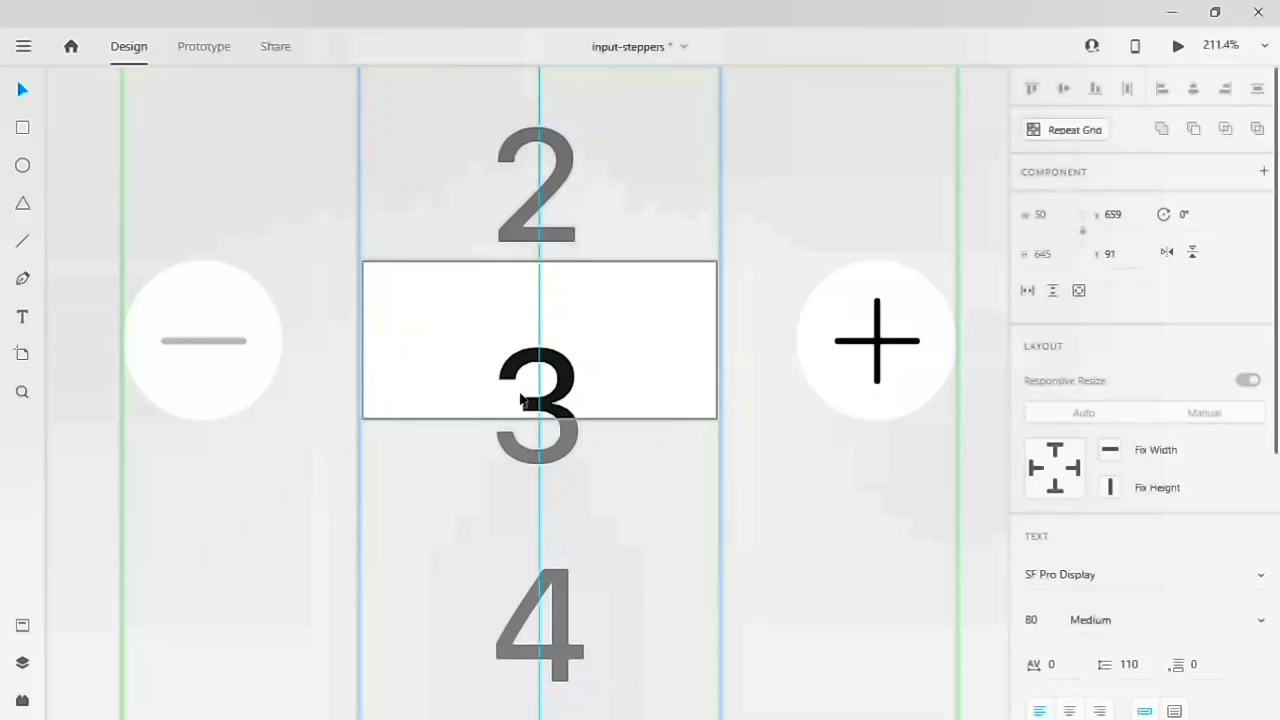
scroll(519, 398, "down", 2)
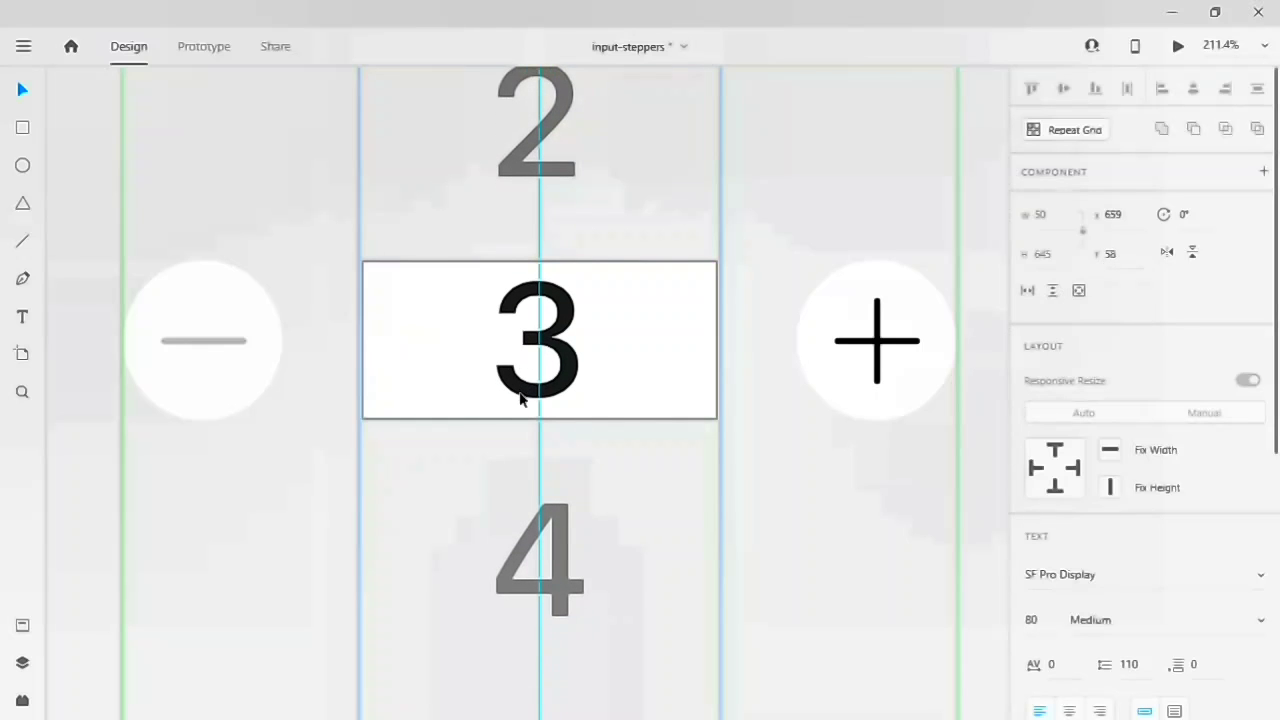
left_click(820, 600)
scroll(820, 600, "down", 1)
scroll(820, 600, "right", 1)
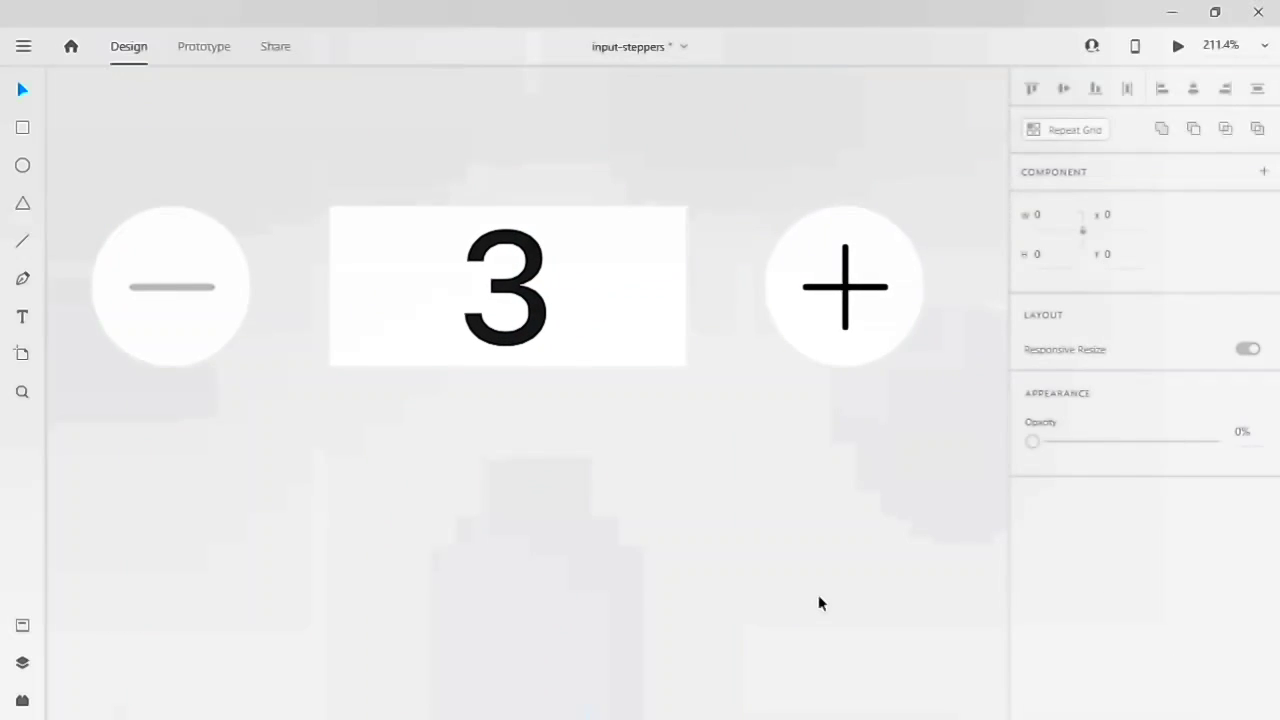
scroll(820, 600, "up", 1)
scroll(820, 603, "left", 1)
scroll(1003, 487, "right", 1)
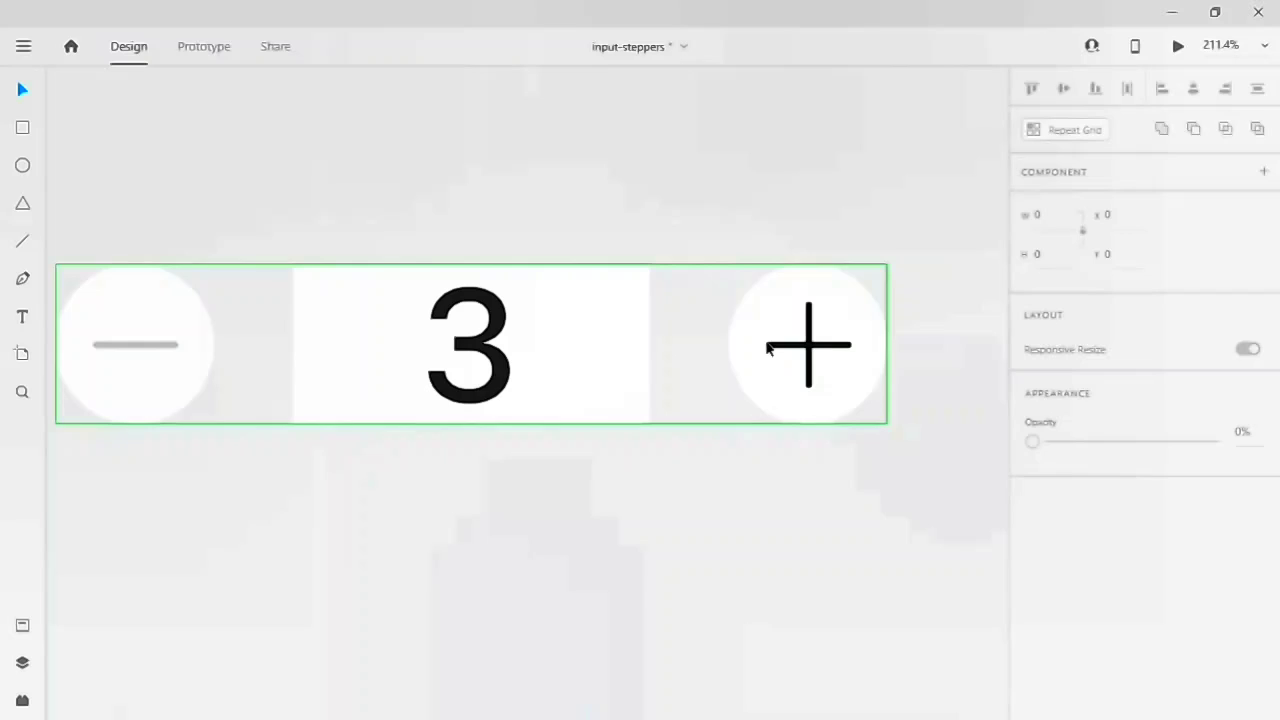
left_click(765, 347)
scroll(765, 347, "left", 1)
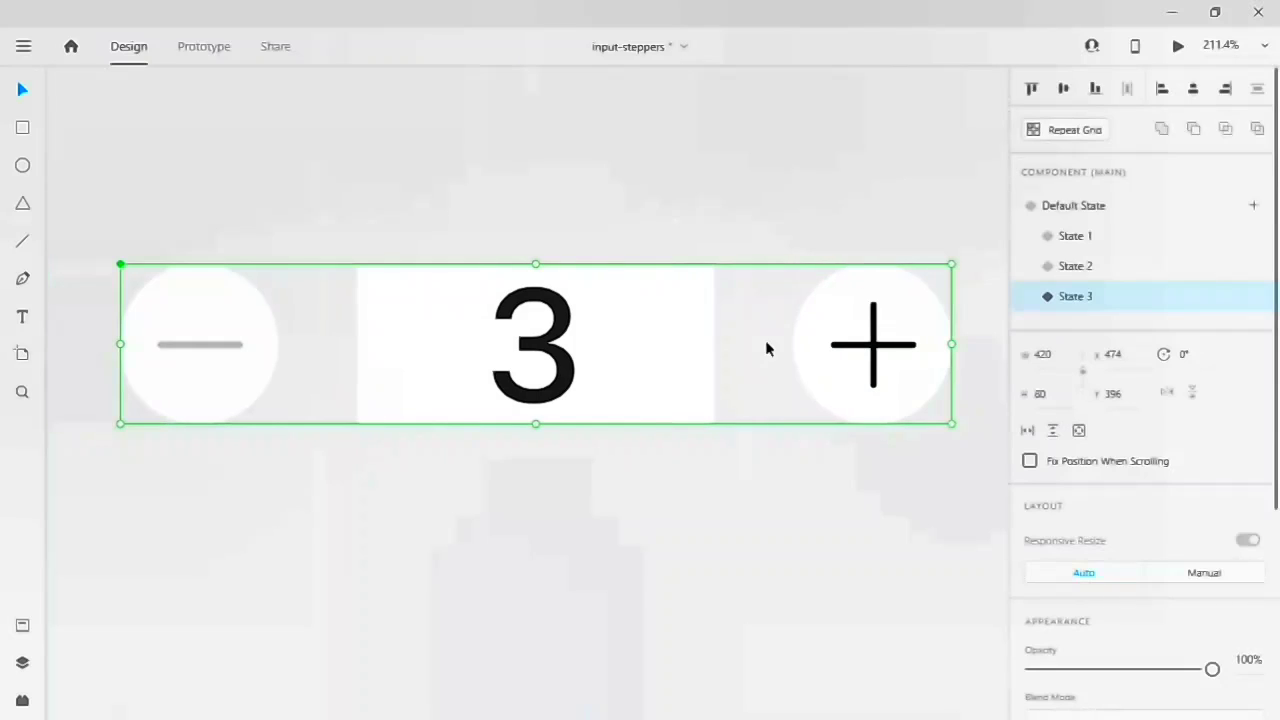
- Add a new stepper component state named State 4
left_click(1251, 211)
left_click(1133, 222)
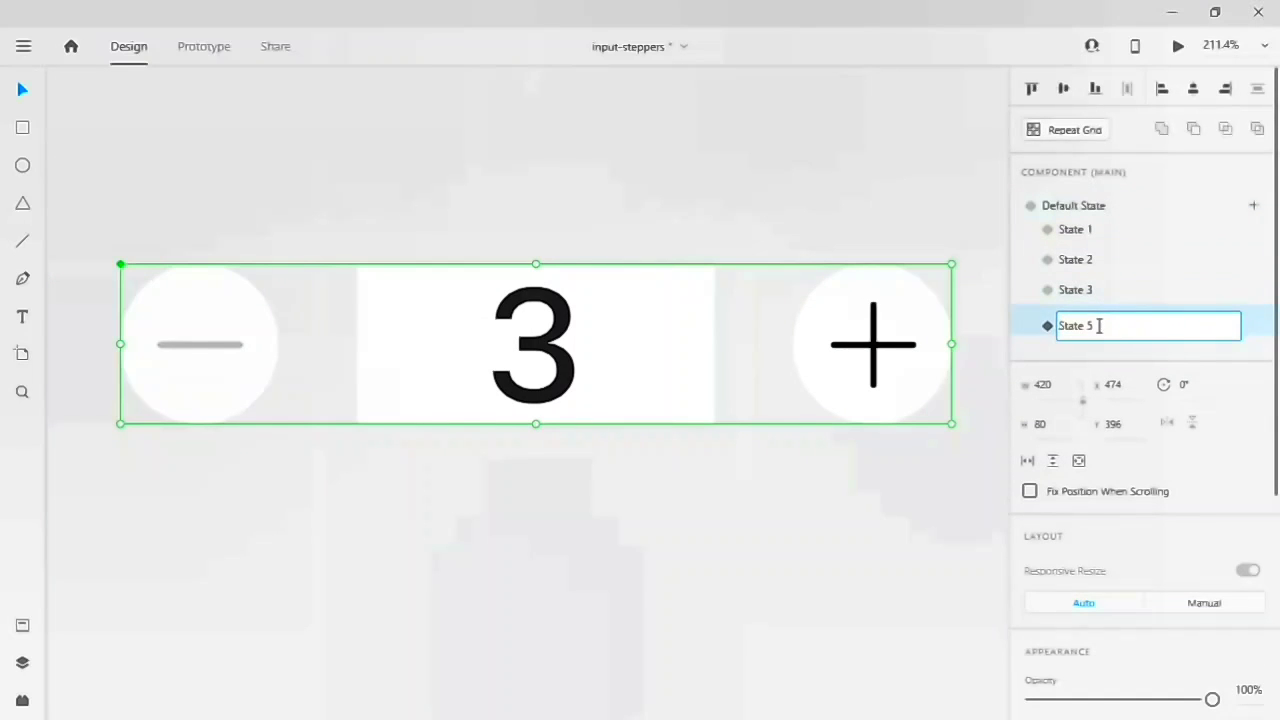
key("Return")
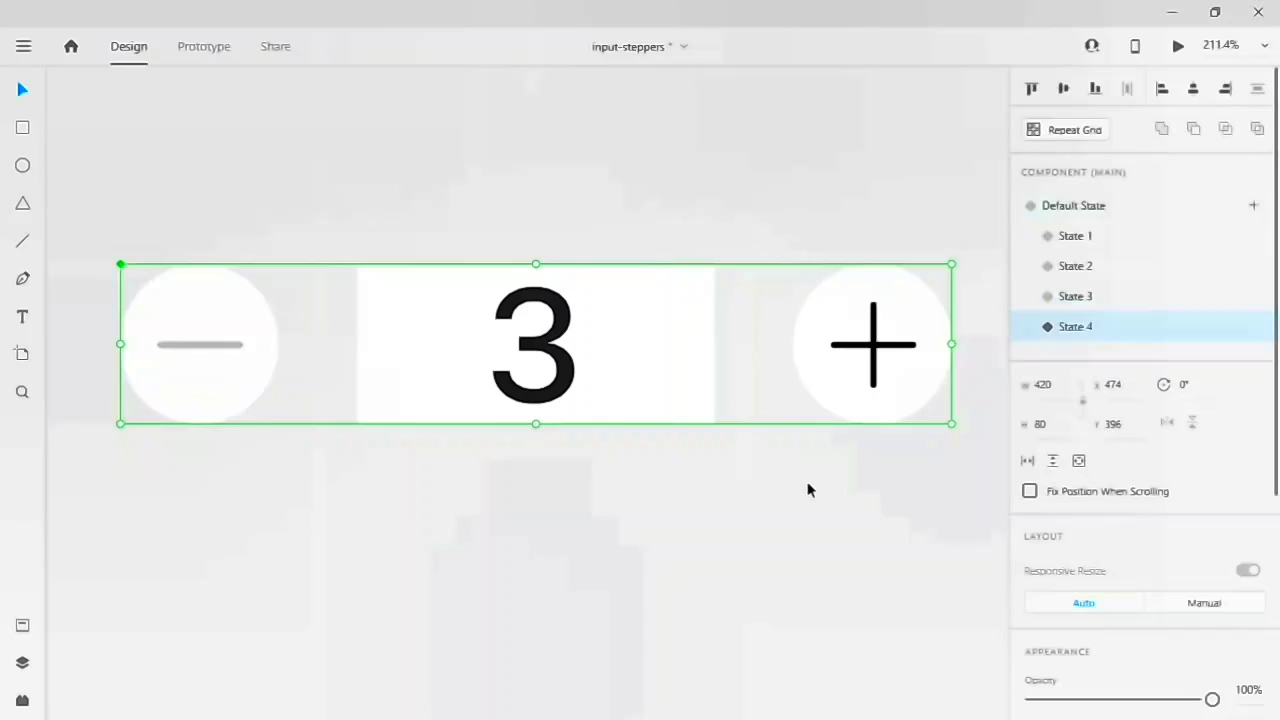
- Move the digit column up until the number 4 is centred in the box
double_click(569, 380)
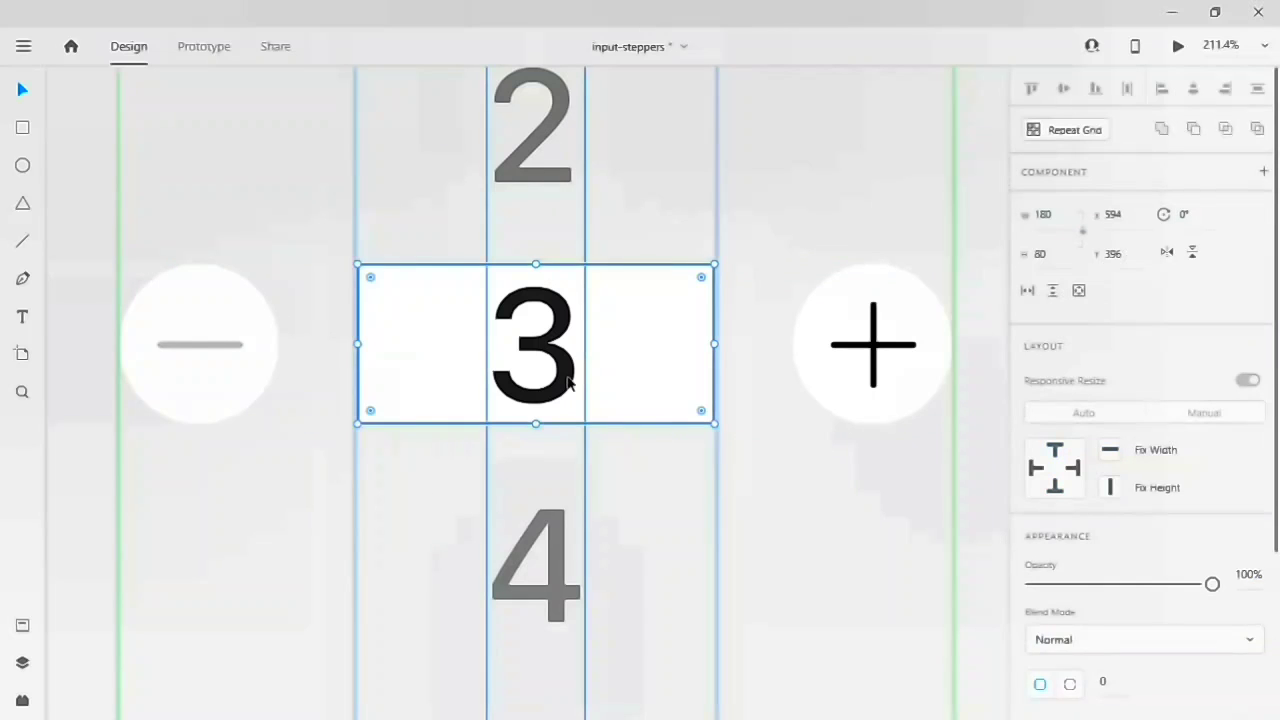
left_click_drag(569, 380, 569, 383)
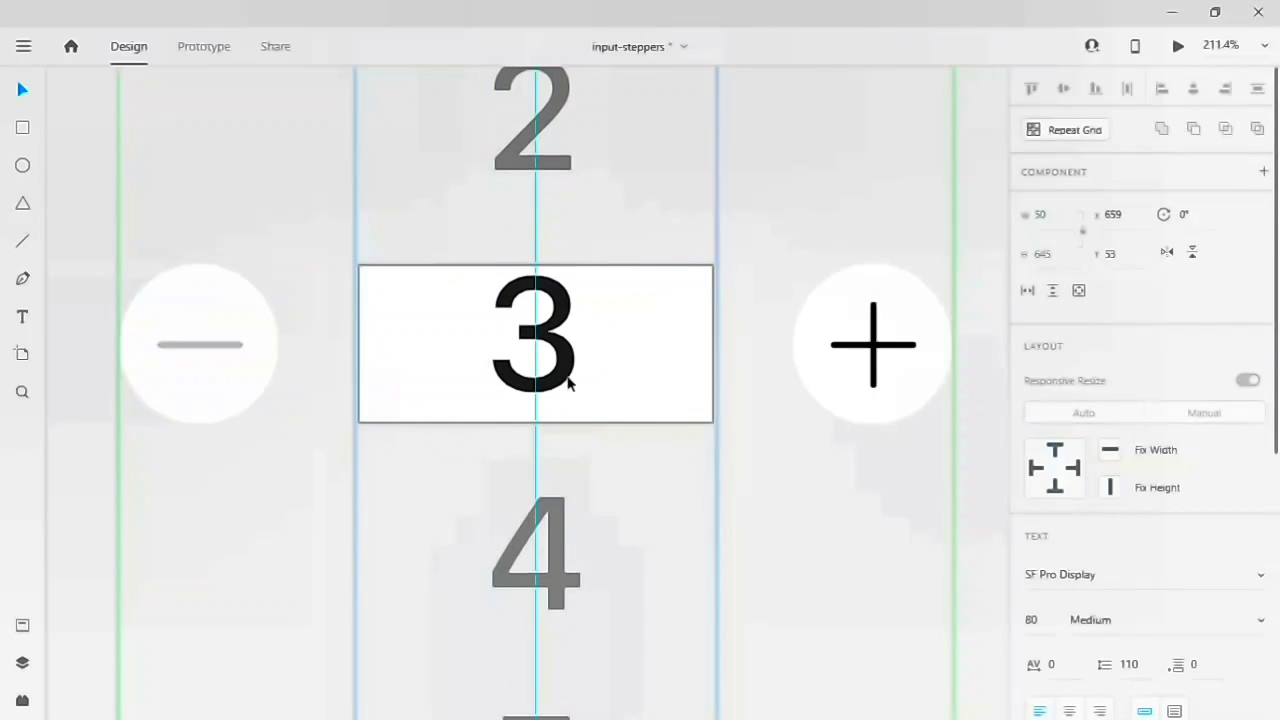
key("shift+Up")
key("shift+Up")
key("shift+Up")
key("shift+Up")
key("shift+Up")
key("Up")
key("Up")
key("Up")
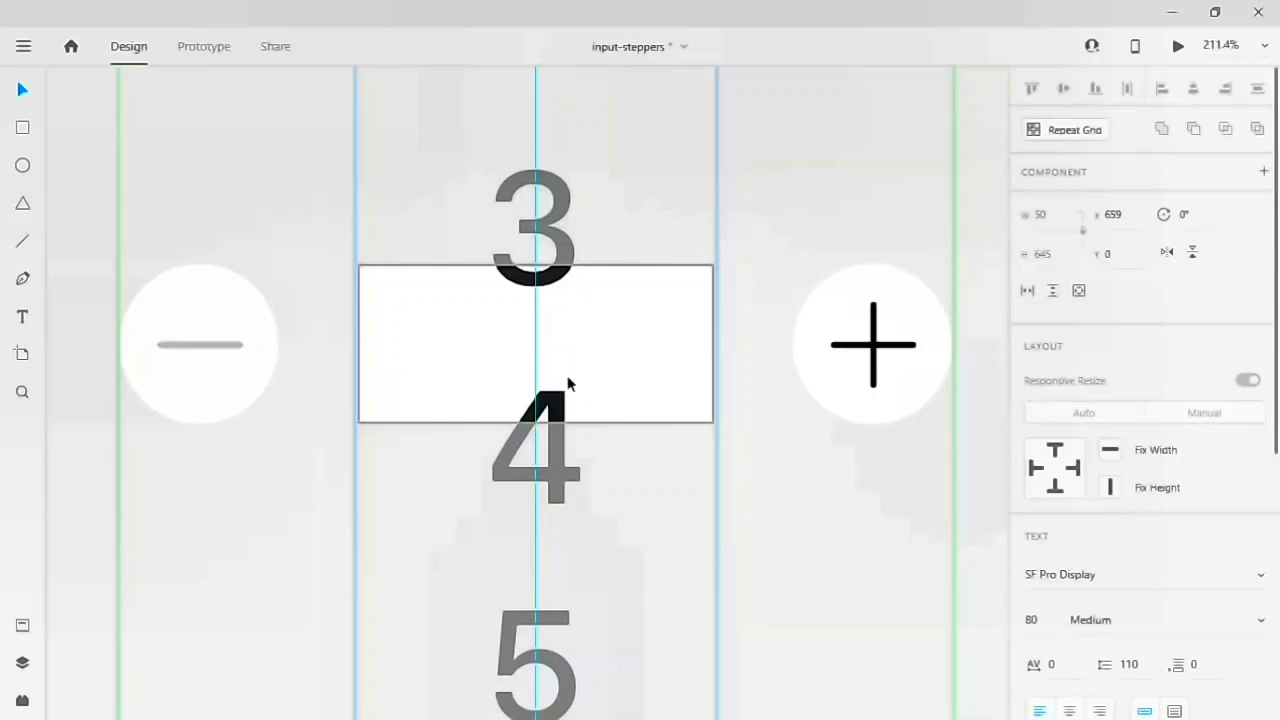
key("Up")
key("Up")
key("Up")
key("Up")
key("Up")
key("Up")
key("Up")
key("Up")
key("Up")
key("Up")
key("Up")
key("Up")
key("Up")
key("Up")
key("Up")
key("Up")
key("Up")
key("Up")
key("Up")
key("Up")
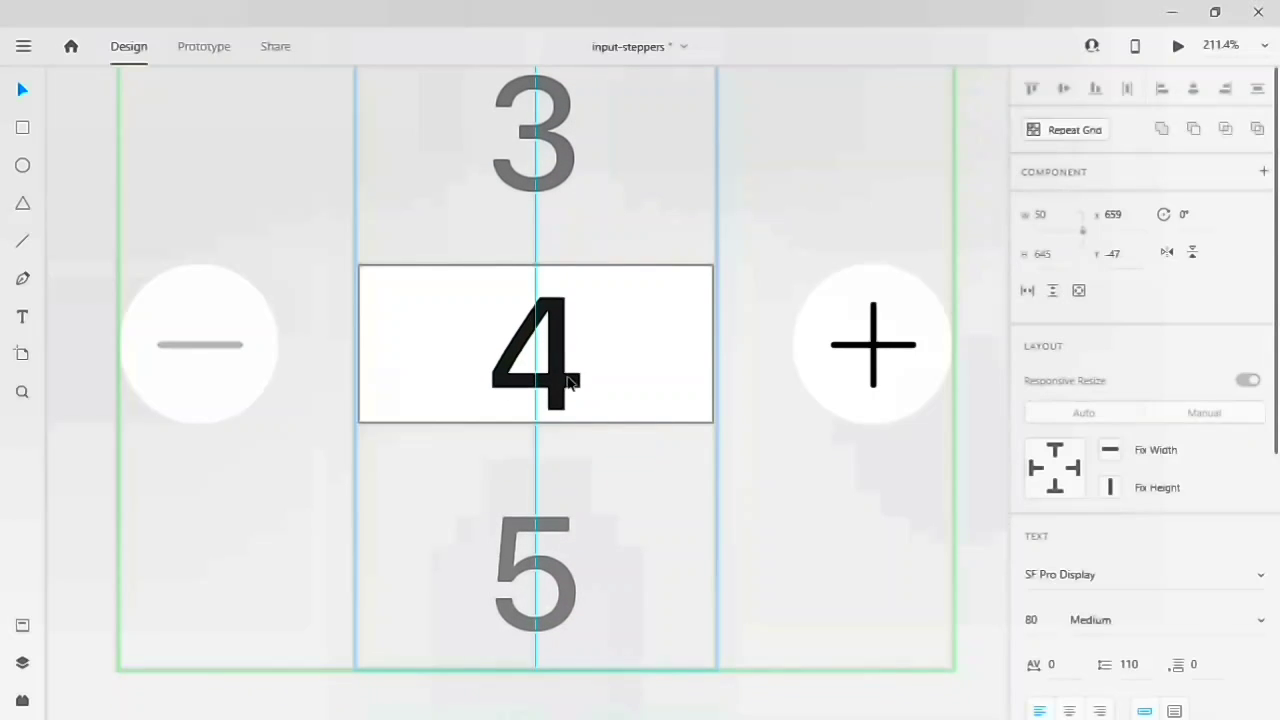
key("Up")
key("Up")
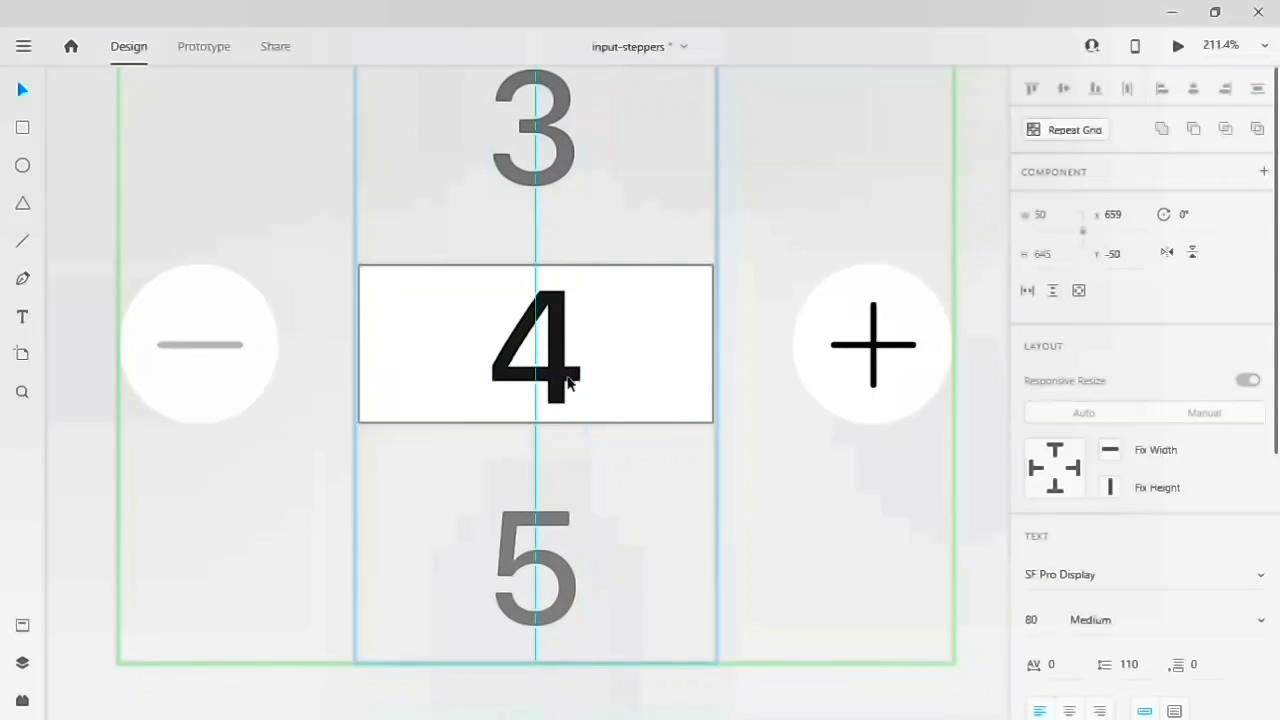
key("Escape")
left_click(671, 394)
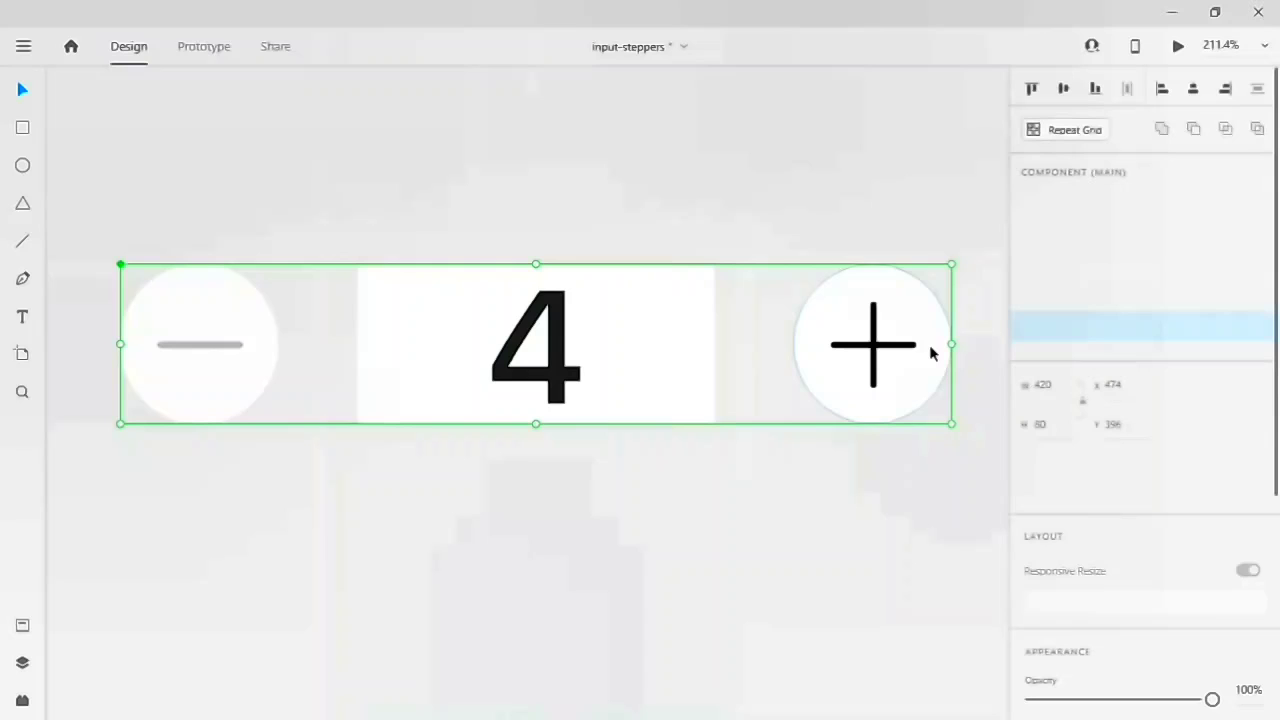
- Add a new stepper component state named State 5
left_click(1253, 207)
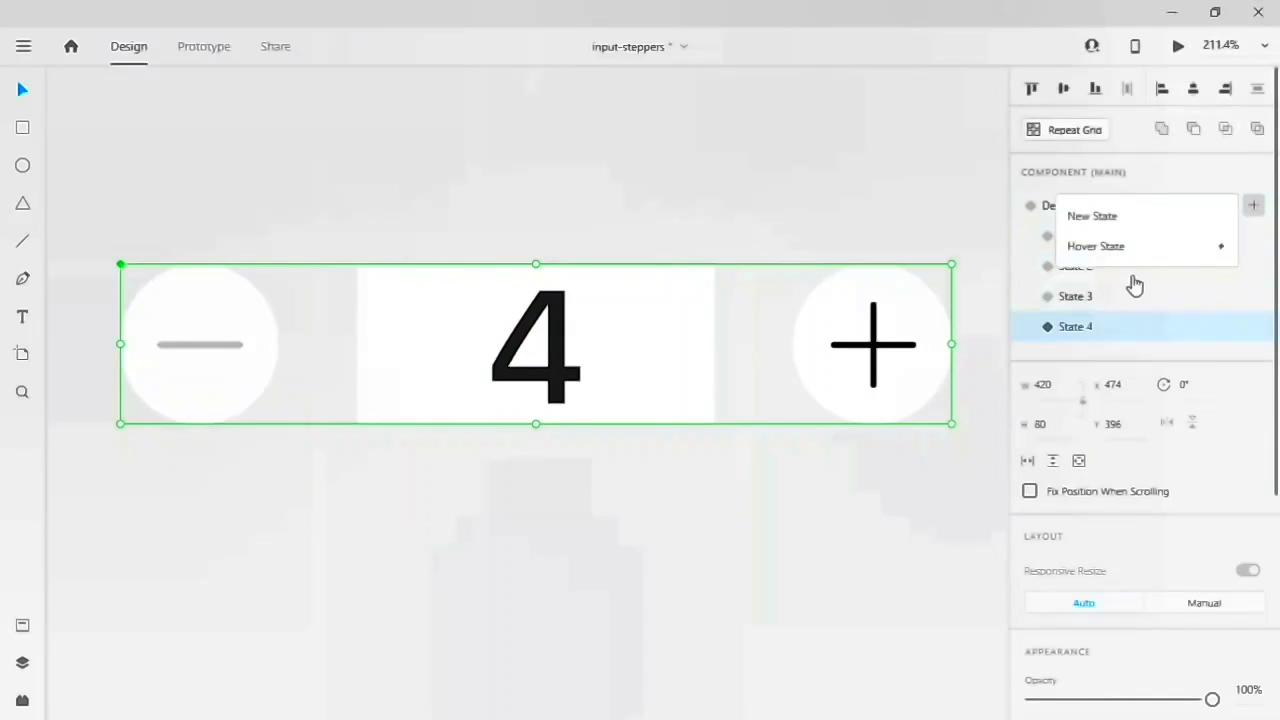
left_click(1106, 234)
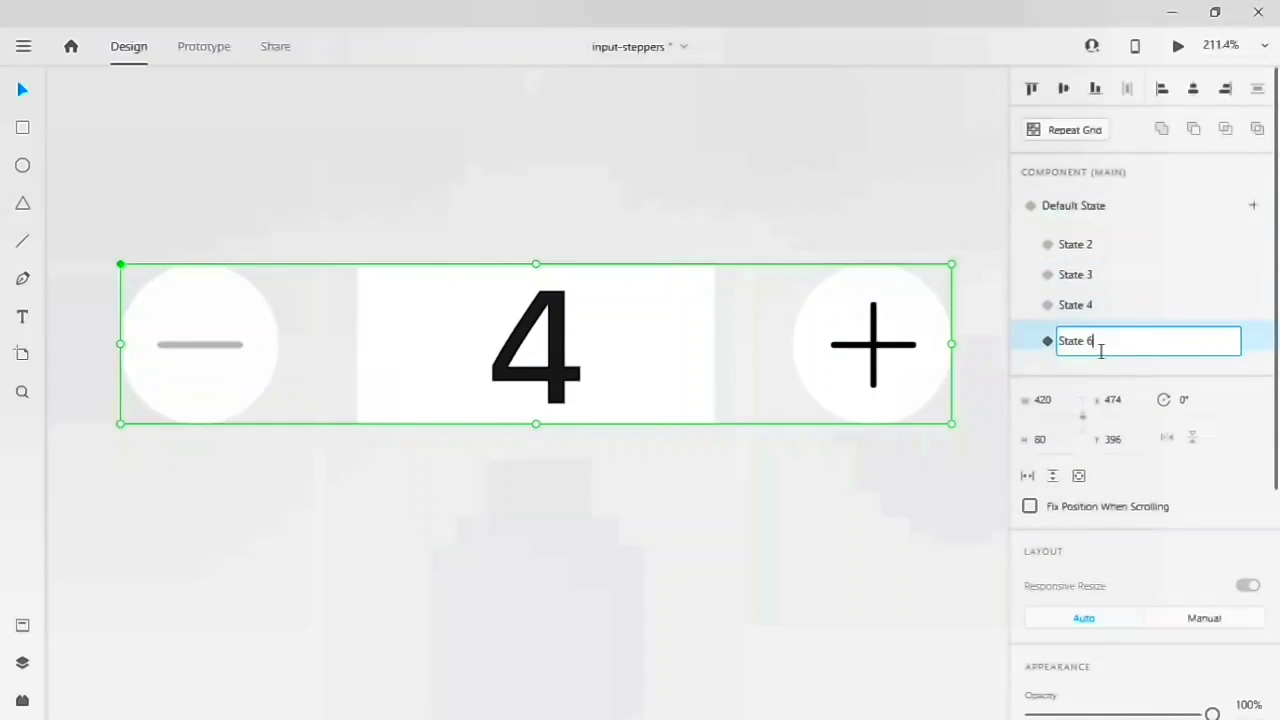
key("Return")
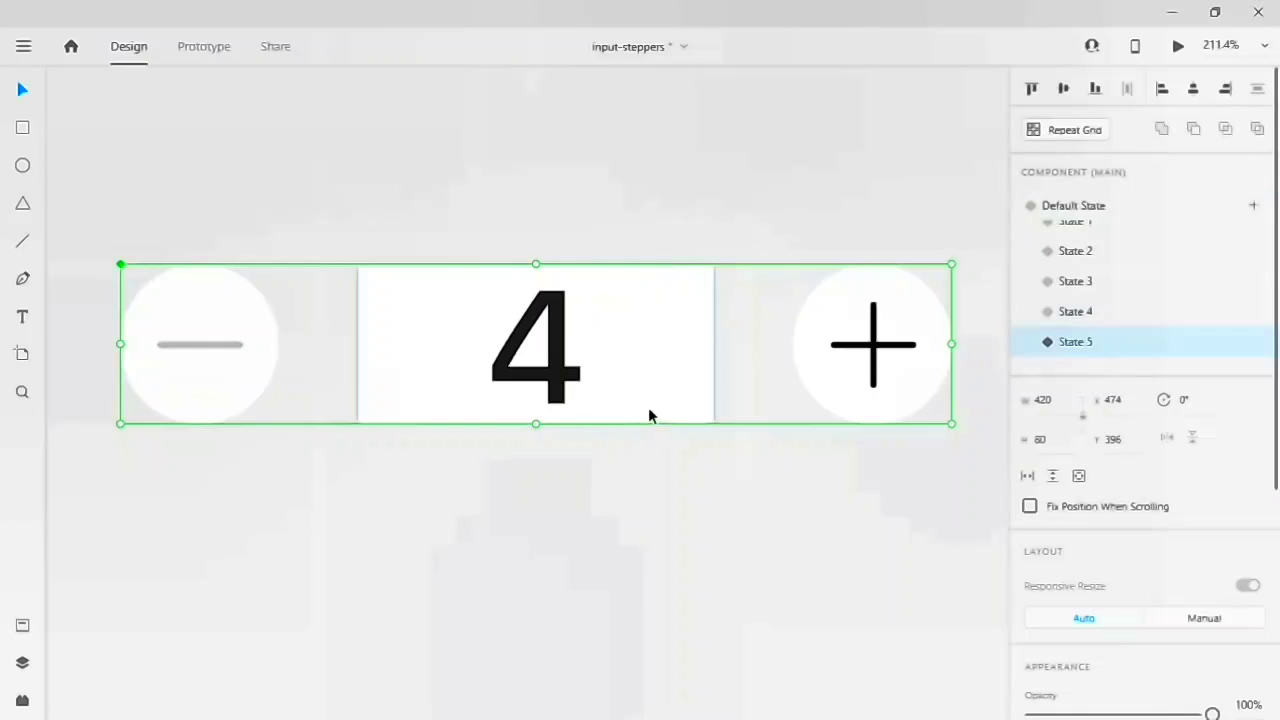
- Move the digit column up until the number 5 is centred in the box
double_click(563, 392)
double_click(563, 392)
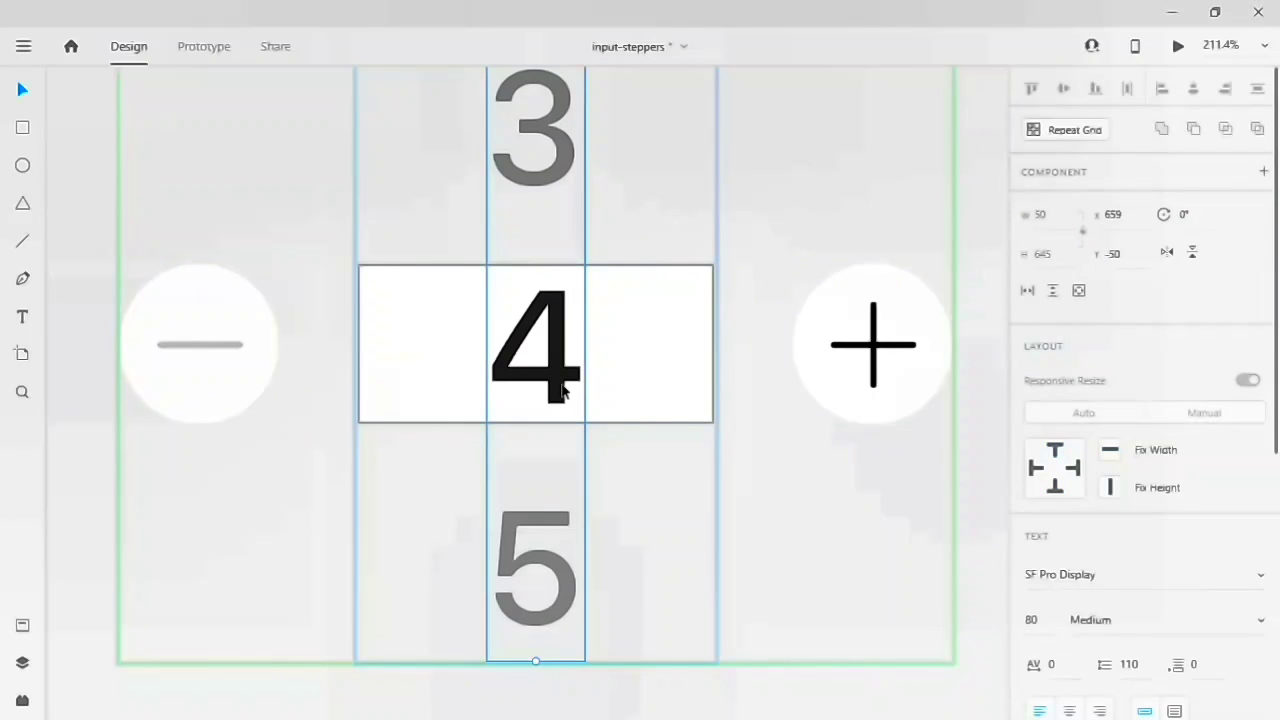
key("Up")
key("Up")
key("Up")
key("Up")
key("Up")
key("Up")
key("Up")
key("Up")
key("Up")
key("Up")
key("Up")
key("Up")
key("Up")
key("Up")
key("Up")
key("Up")
key("Up")
key("Up")
key("Up")
key("Up")
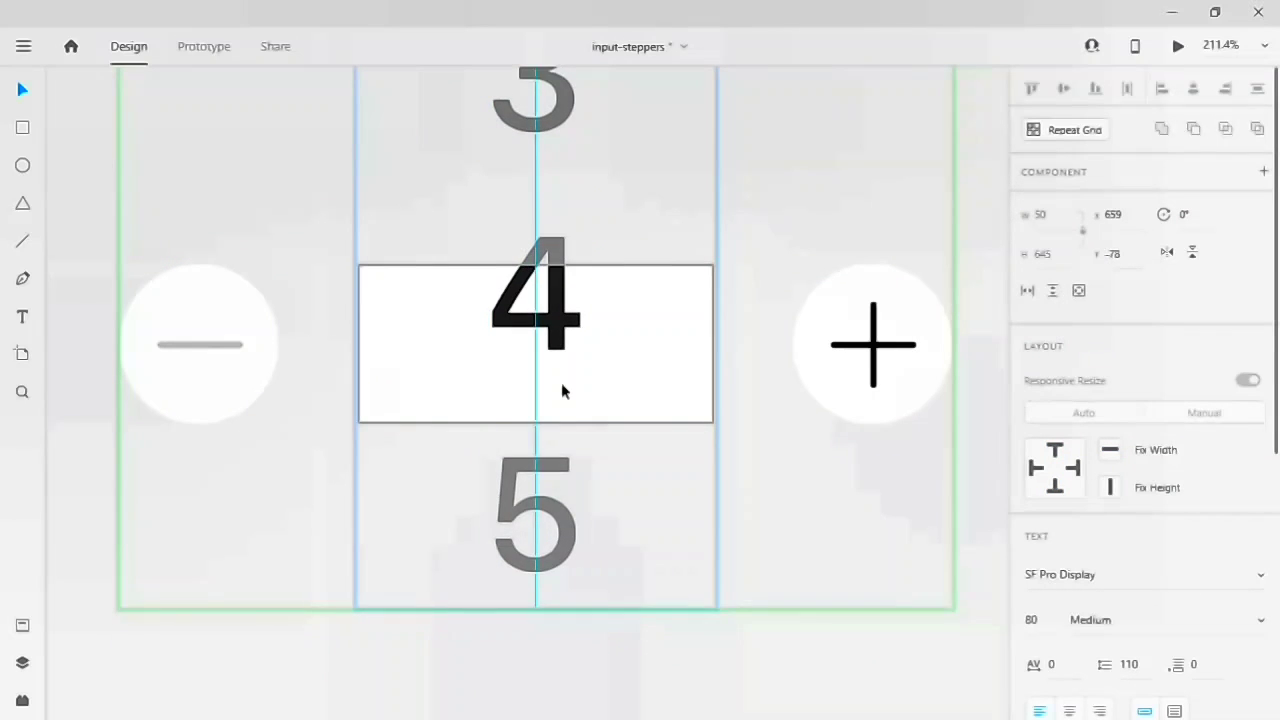
key("Up")
key("Up")
key("Up")
key("Up")
key("Up")
key("Up")
key("Up")
key("Up")
key("Up")
key("Up")
key("Up")
key("Up")
key("Up")
key("Up")
key("Up")
key("Up")
key("Up")
key("Up")
key("Up")
key("Up")
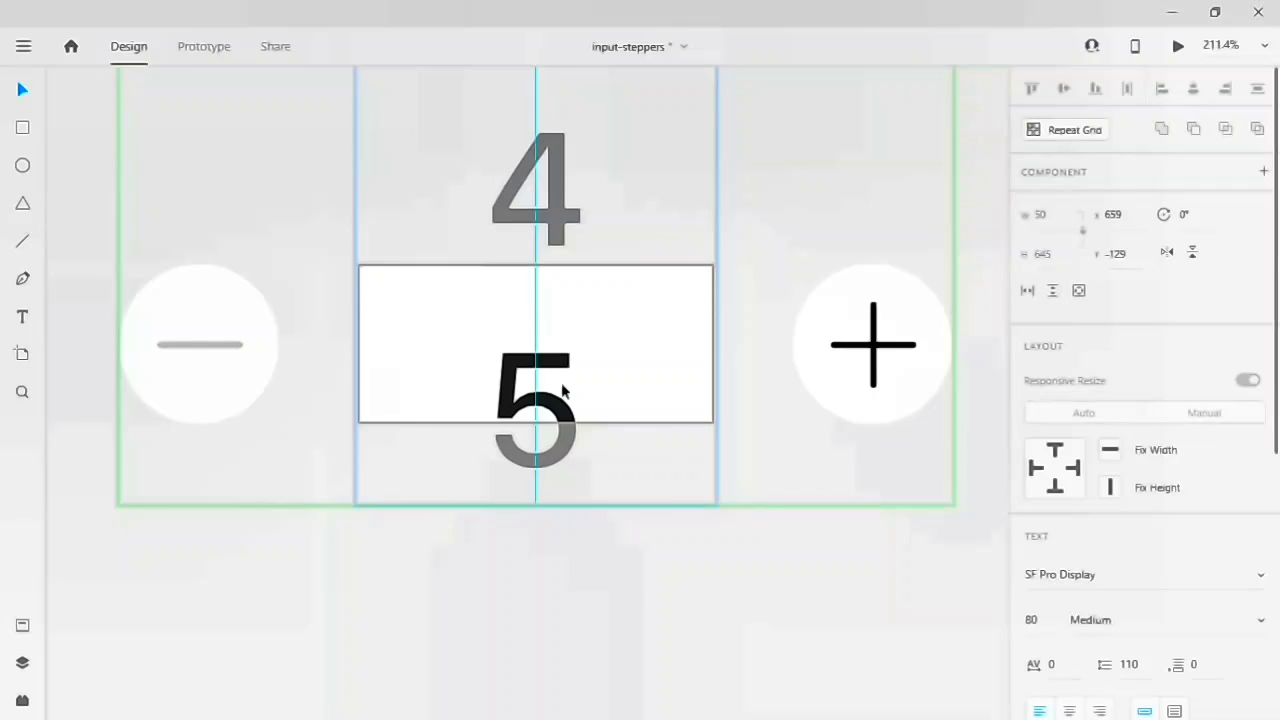
key("Up")
key("Up")
key("Up")
key("Up")
key("Up")
key("Up")
key("Up")
key("Up")
key("Up")
key("Up")
key("Up")
key("Up")
key("Up")
key("Up")
key("Up")
key("Up")
key("Up")
key("Up")
key("Up")
key("Up")
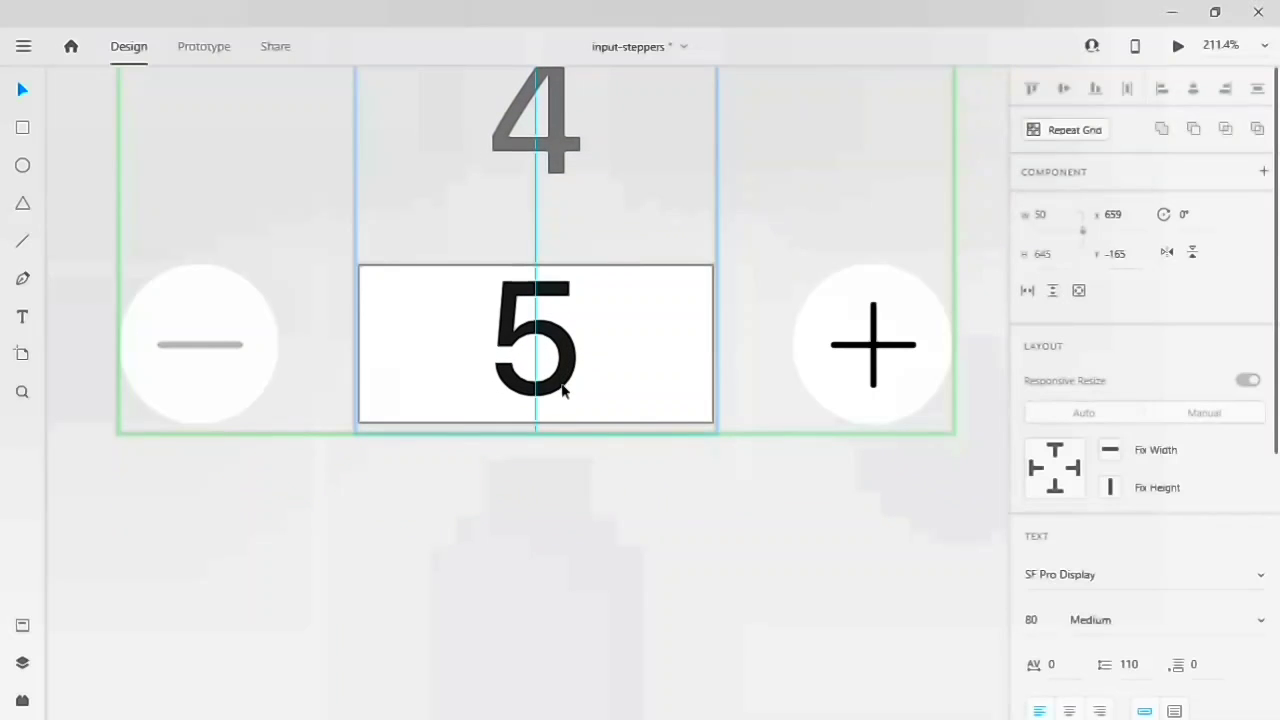
key("Down")
key("Down")
key("Escape")
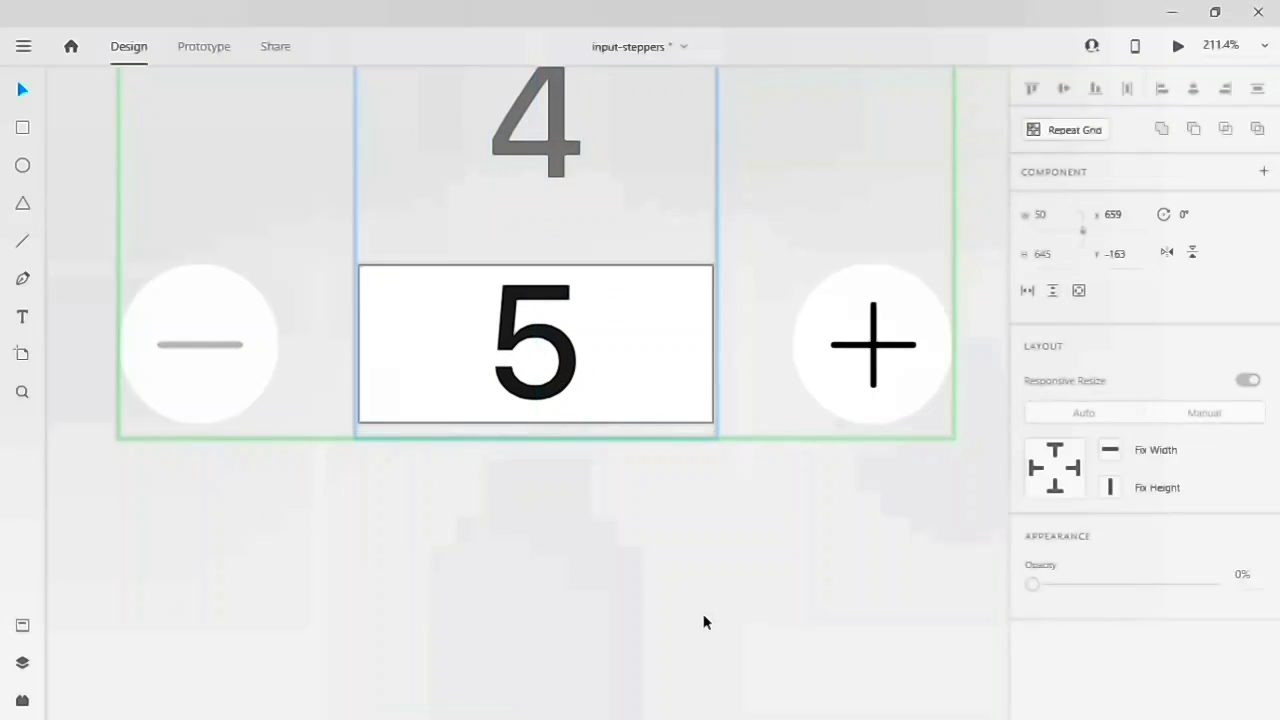
key("Escape")
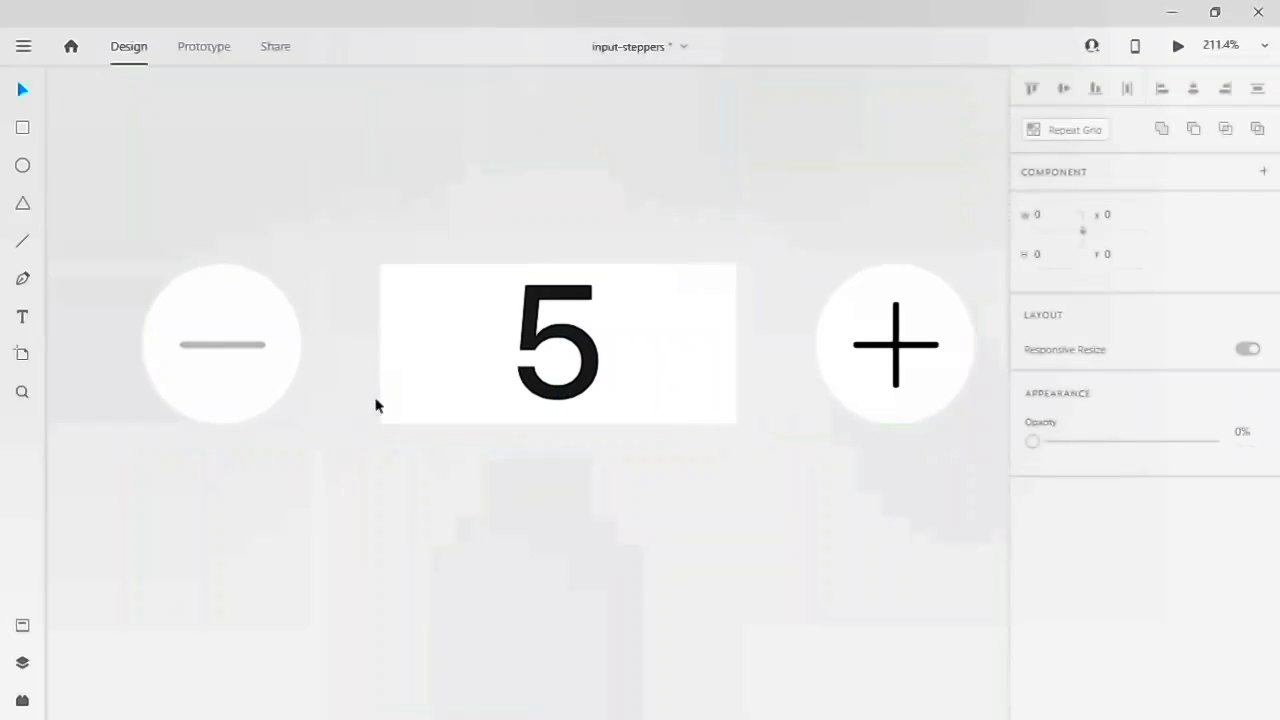
- Set the minus line's border colour to black (000000) in State 5
double_click(211, 346)
scroll(1151, 477, "down", 5)
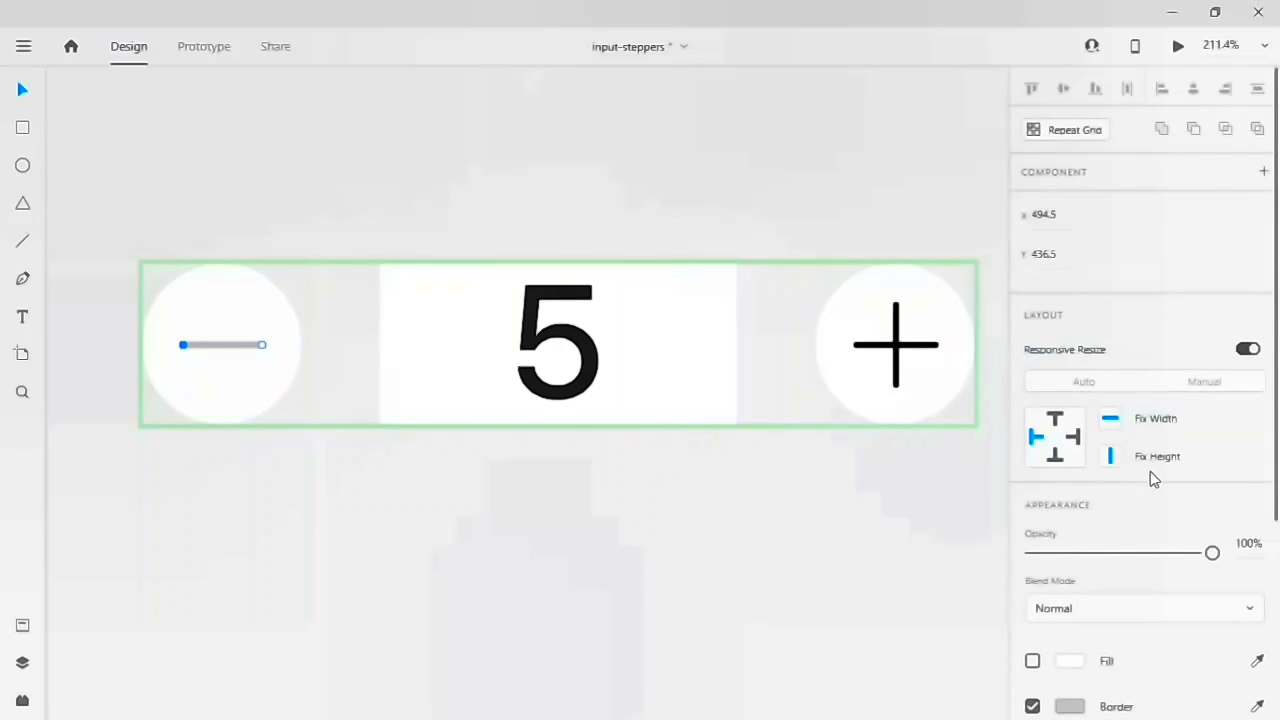
left_click(1068, 420)
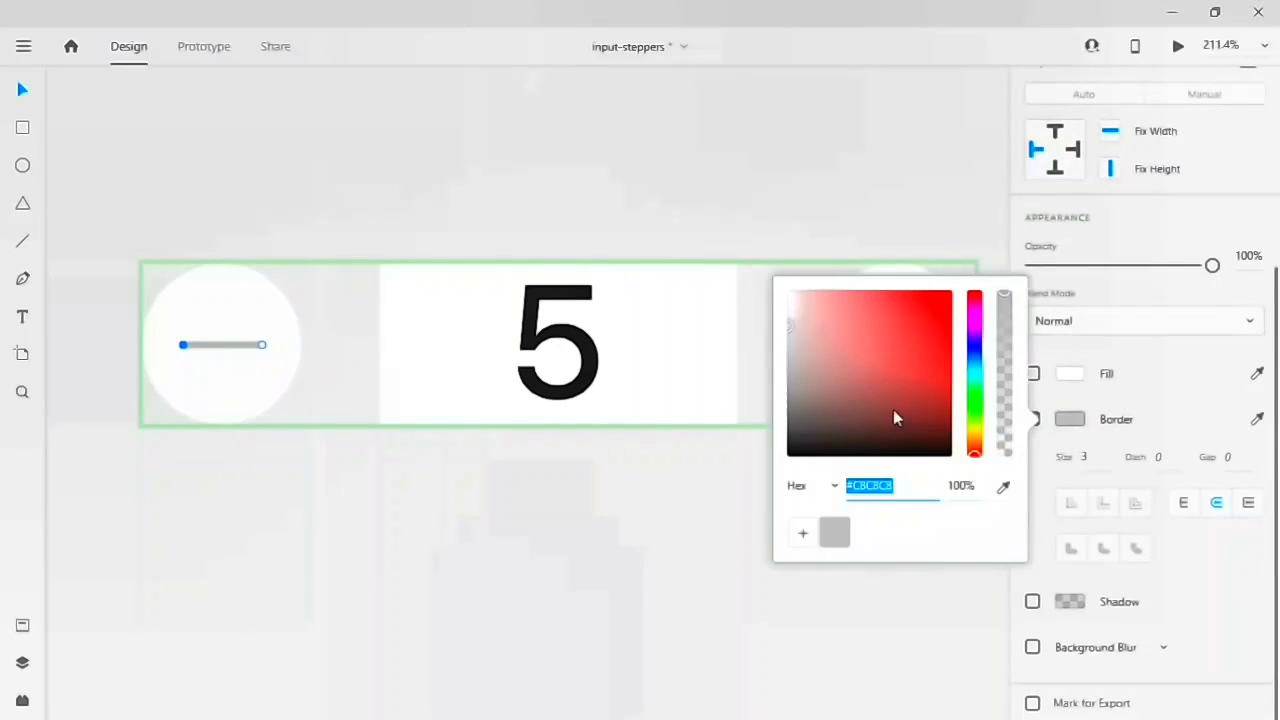
type("000000")
key("Return")
left_click(569, 558)
left_click(569, 558)
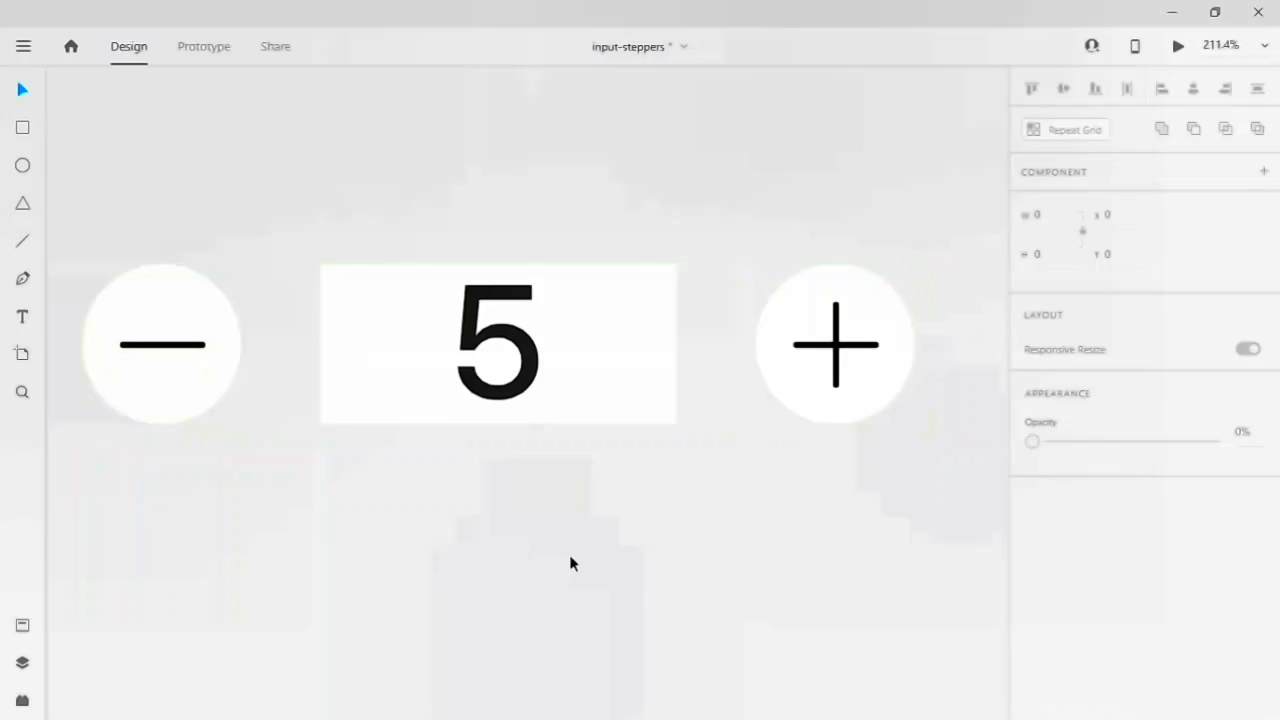
- Give both lines of the plus sign the saved grey stroke colour
scroll(823, 451, "right", 3)
left_click(751, 355)
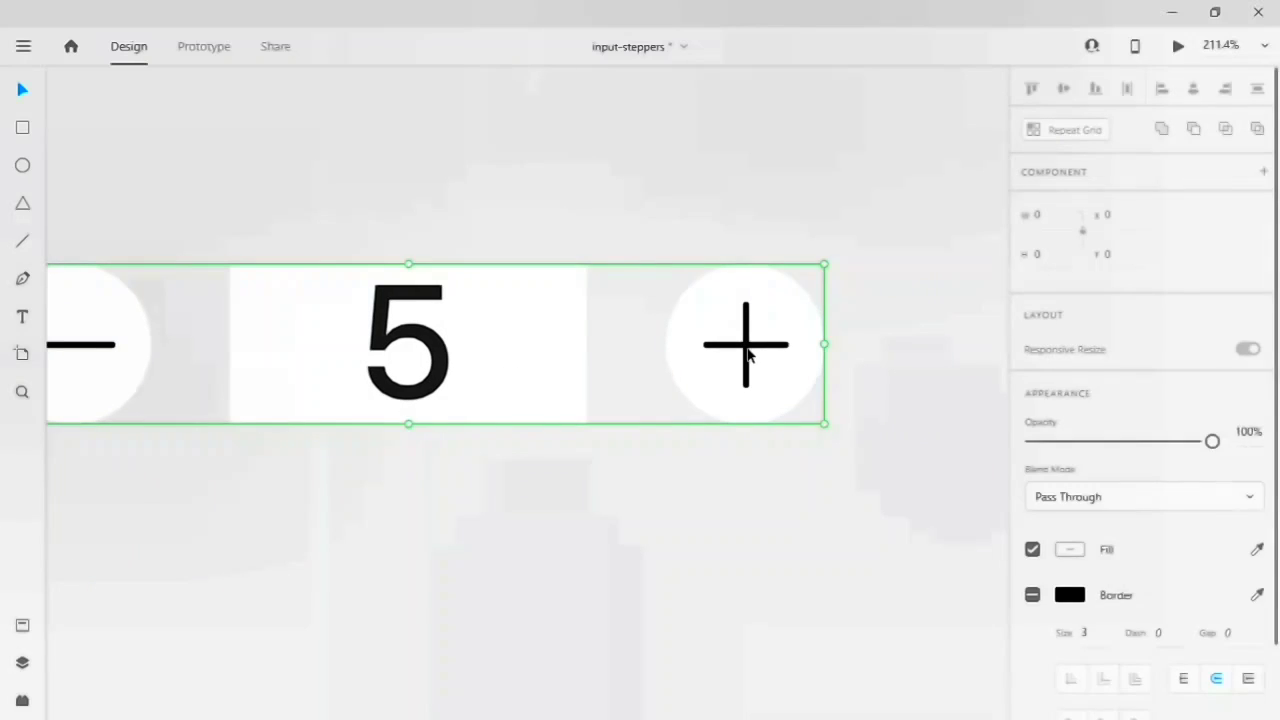
double_click(748, 354)
left_click(768, 346, "shift")
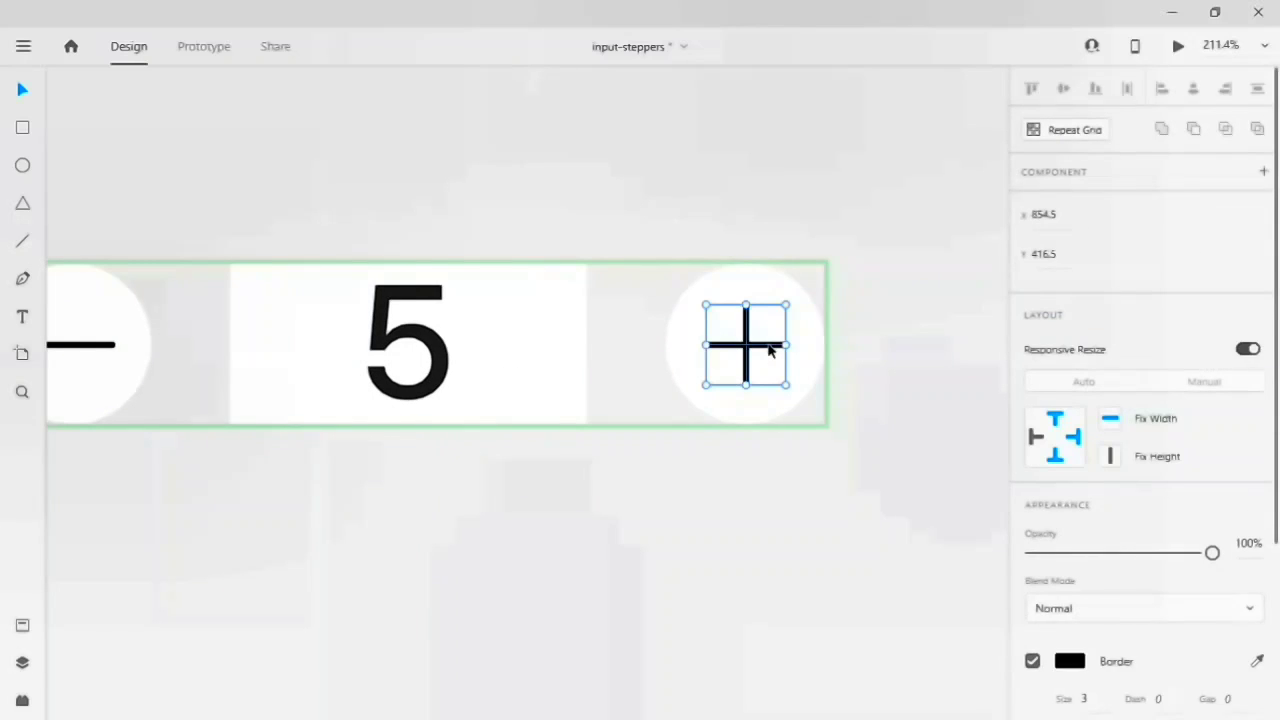
left_click(1069, 693)
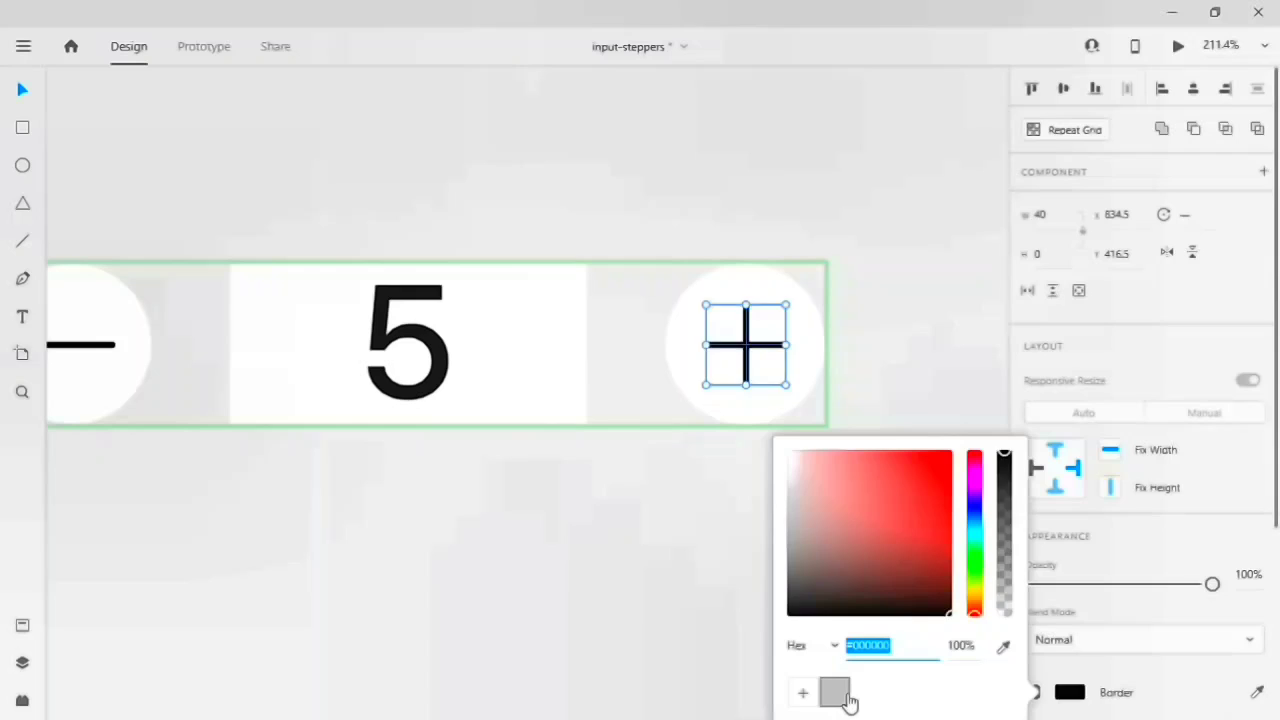
left_click(846, 697)
left_click(591, 590)
scroll(591, 590, "down", 3)
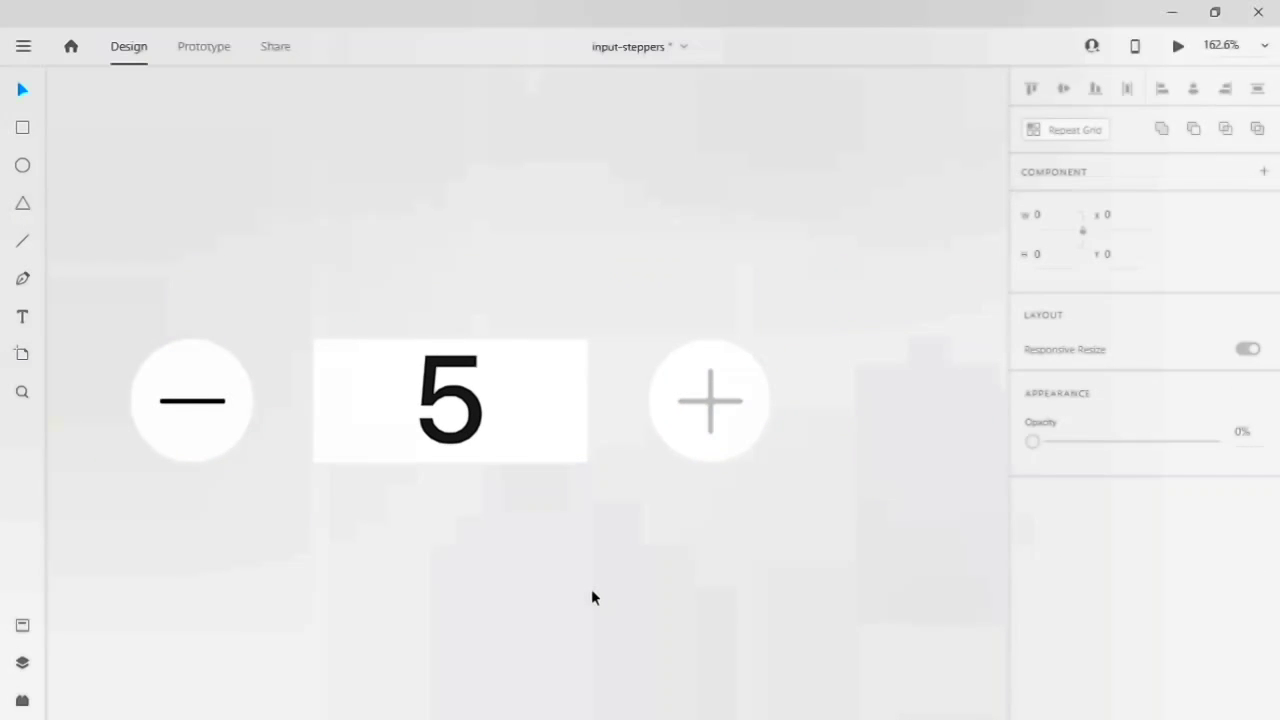
scroll(591, 597, "down", 1)
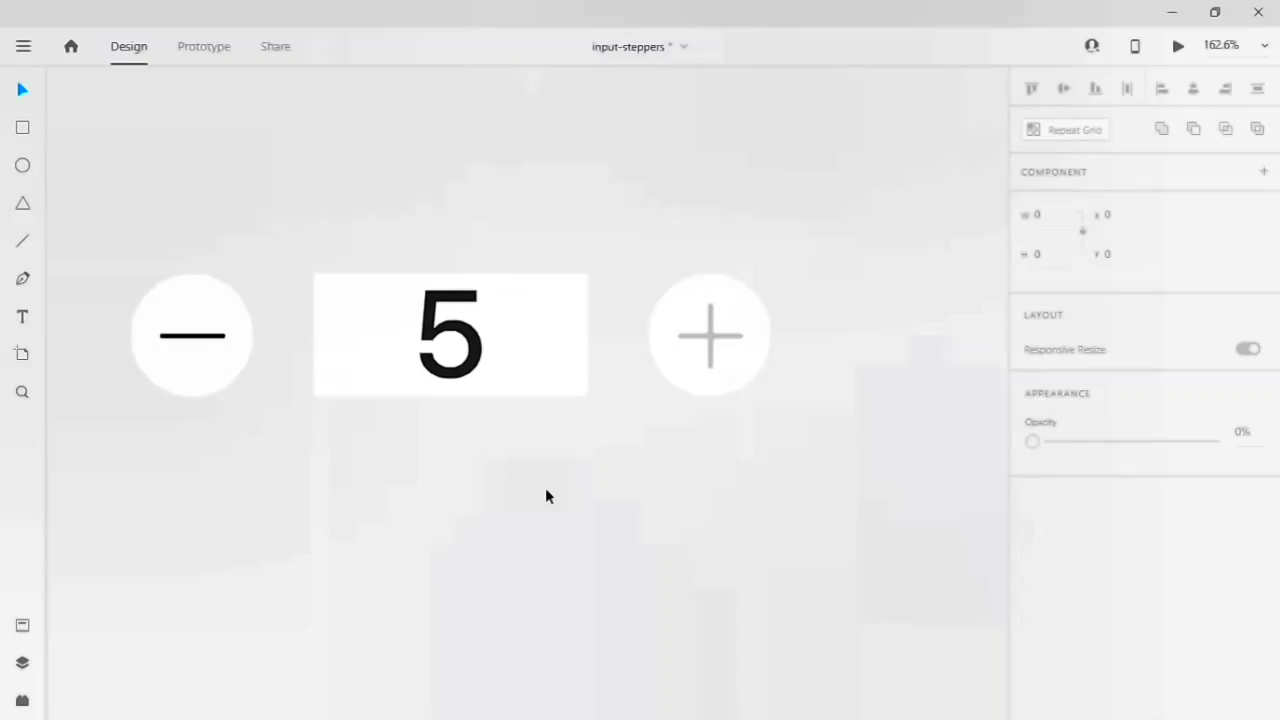
- In State 4, change the minus line's stroke colour to black
scroll(545, 487, "up", 1)
left_click(509, 443)
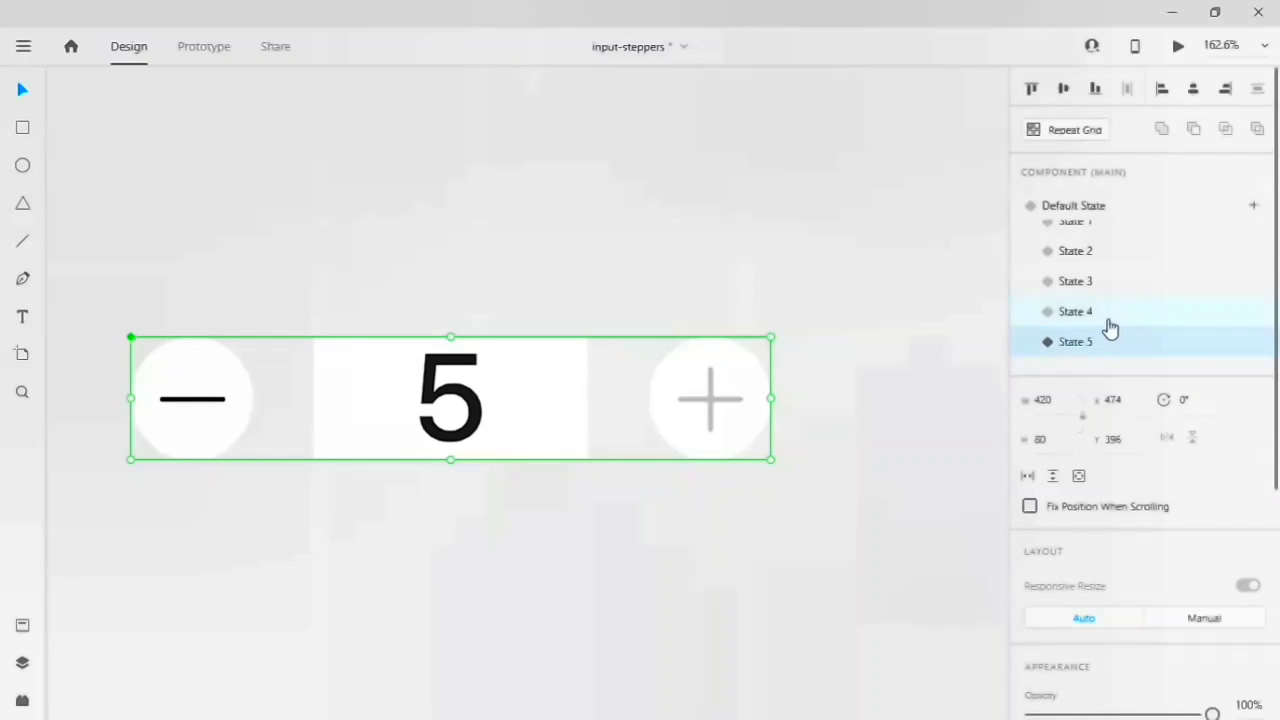
left_click(1110, 321)
left_click(646, 584)
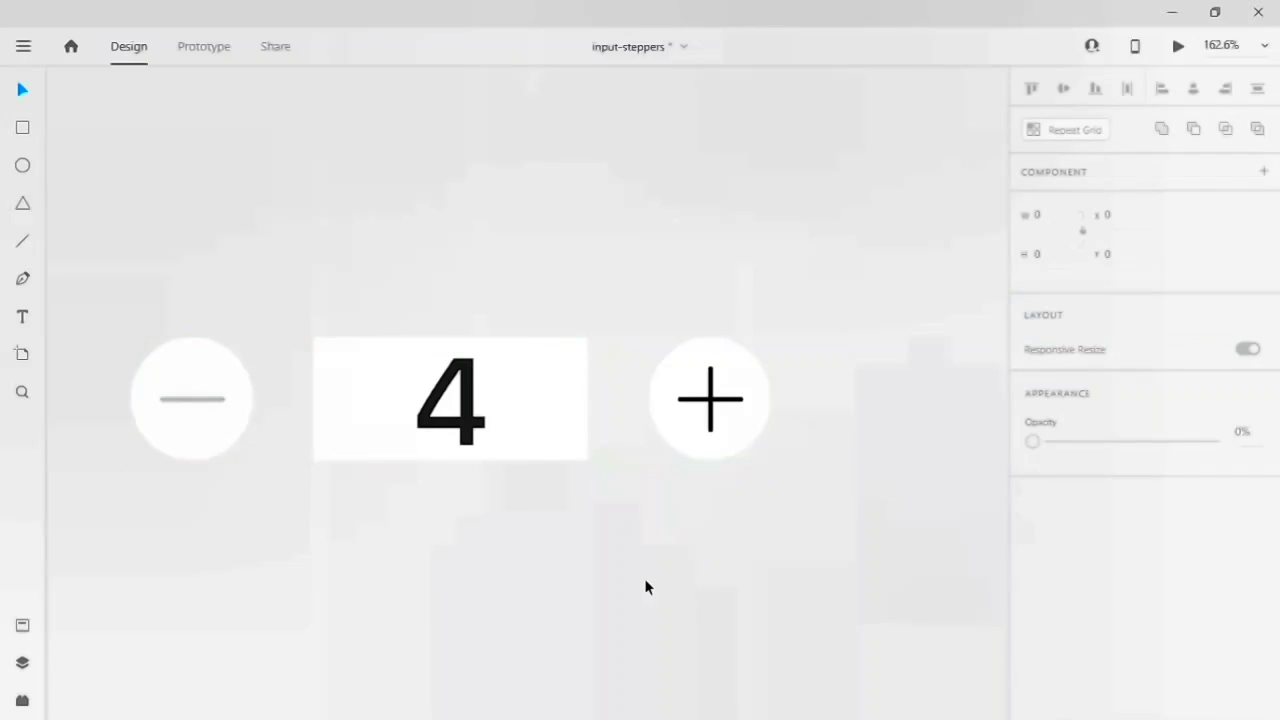
scroll(644, 578, "left", 2)
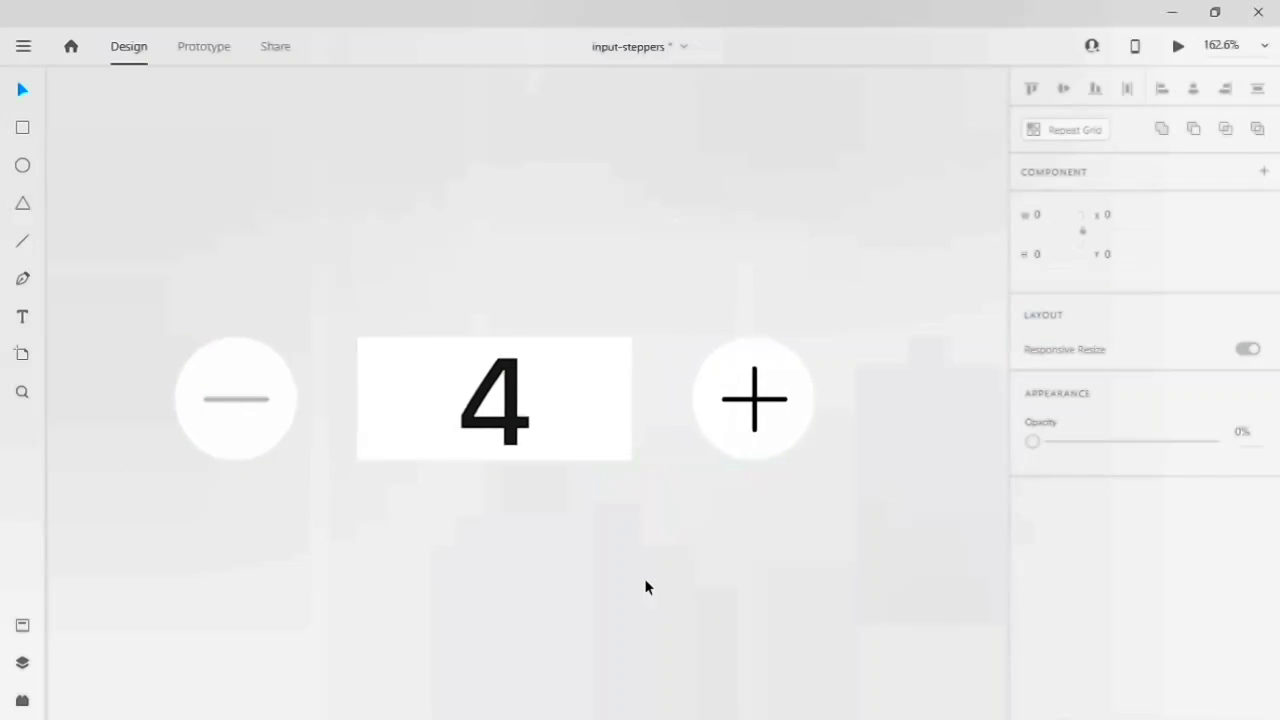
double_click(251, 404)
scroll(1046, 497, "down", 3)
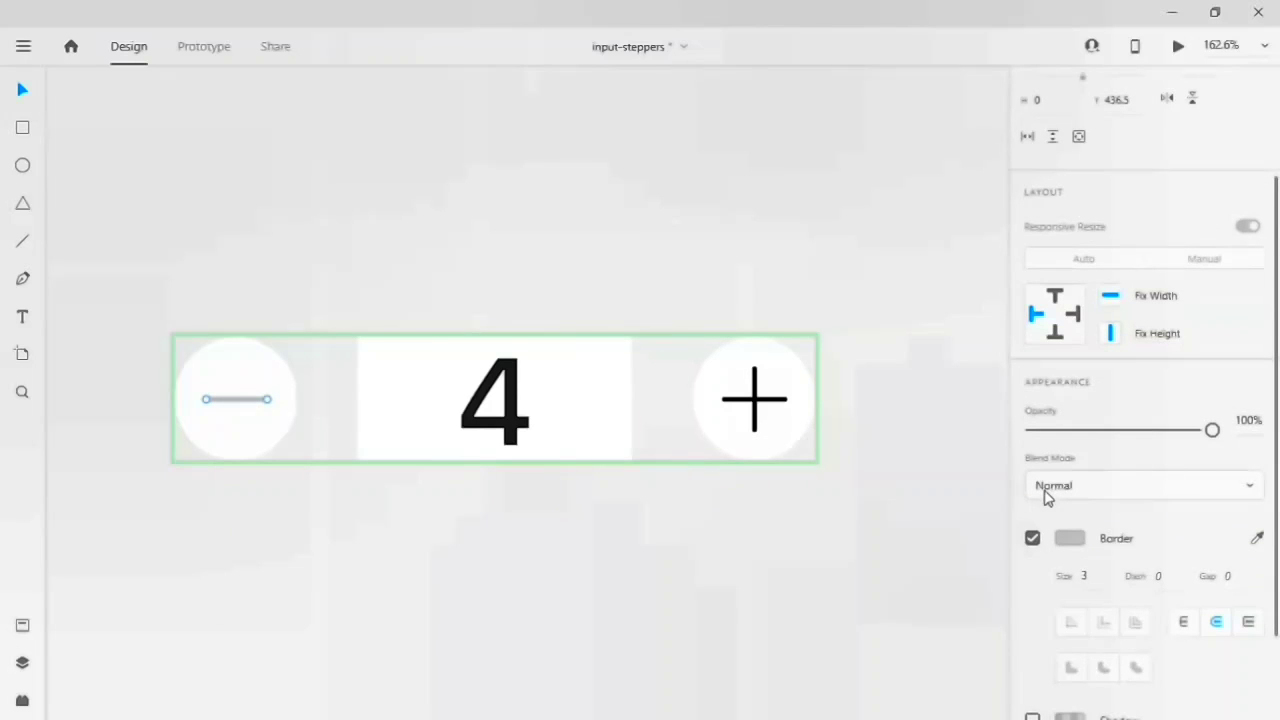
left_click(1068, 552)
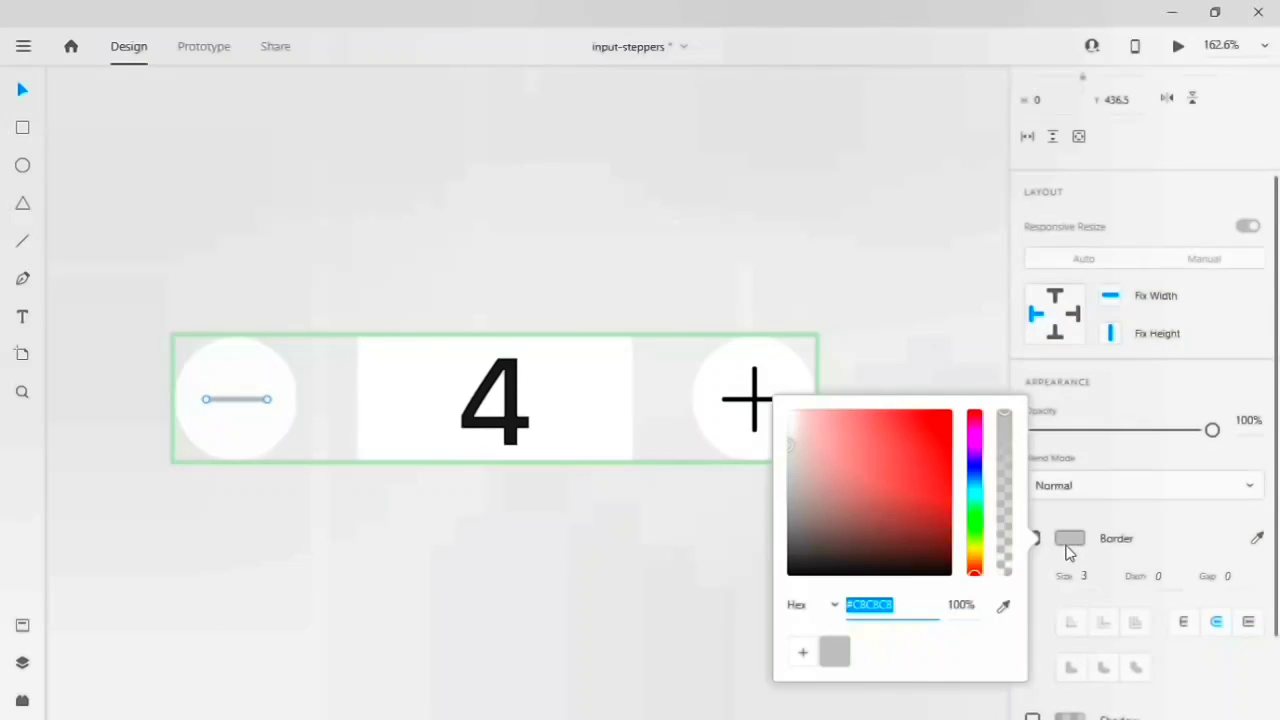
left_click_drag(920, 530, 668, 570)
left_click(632, 578)
- In State 3, make the minus line's stroke black
scroll(632, 578, "down", 2)
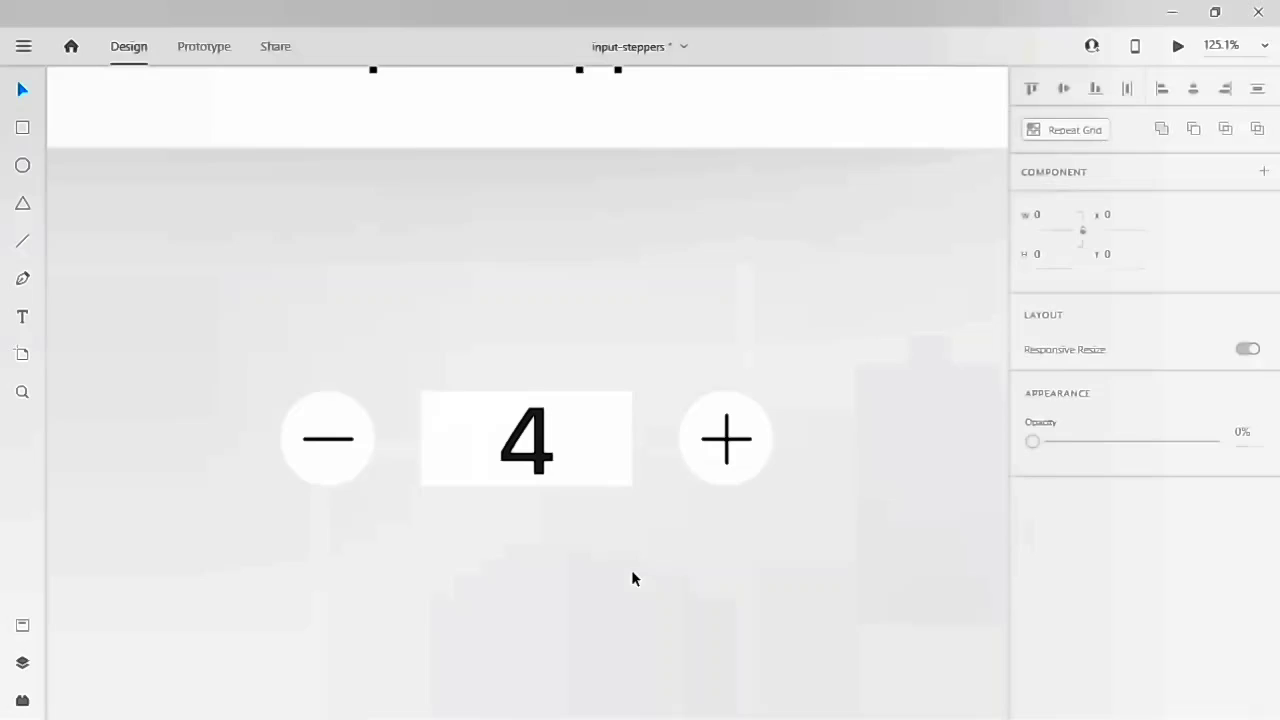
left_click(602, 472)
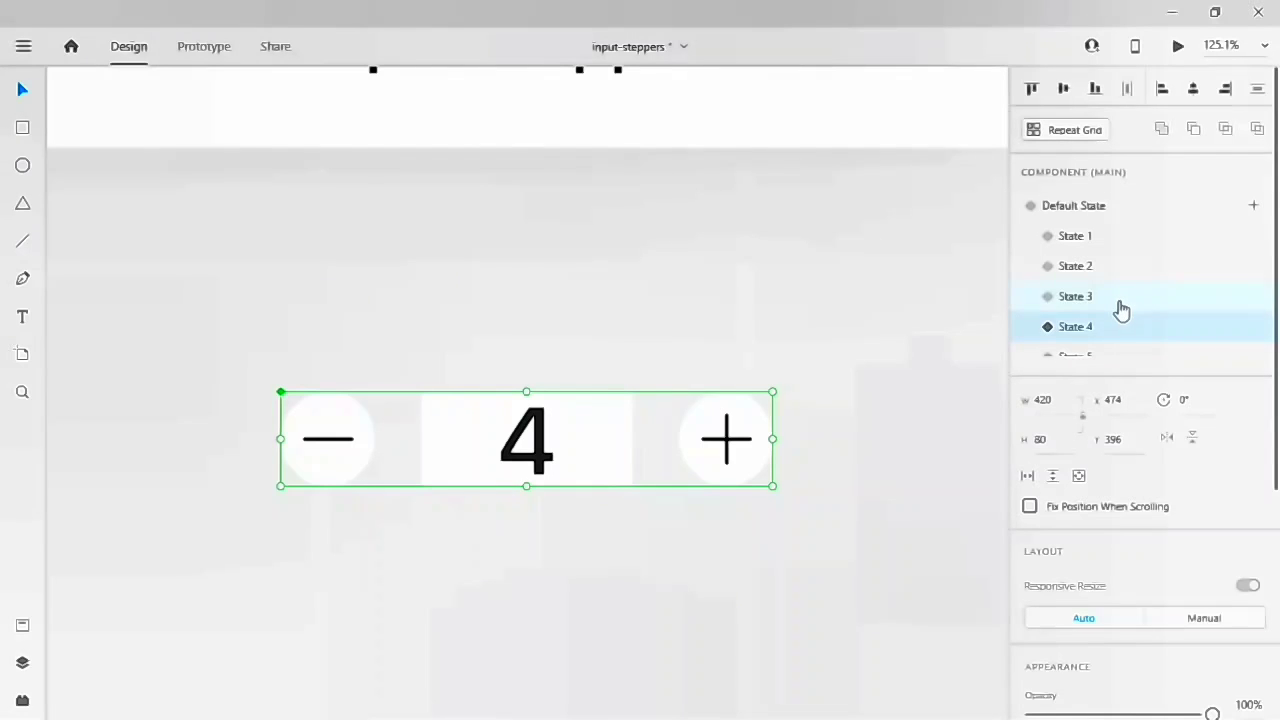
left_click(1120, 305)
double_click(347, 443)
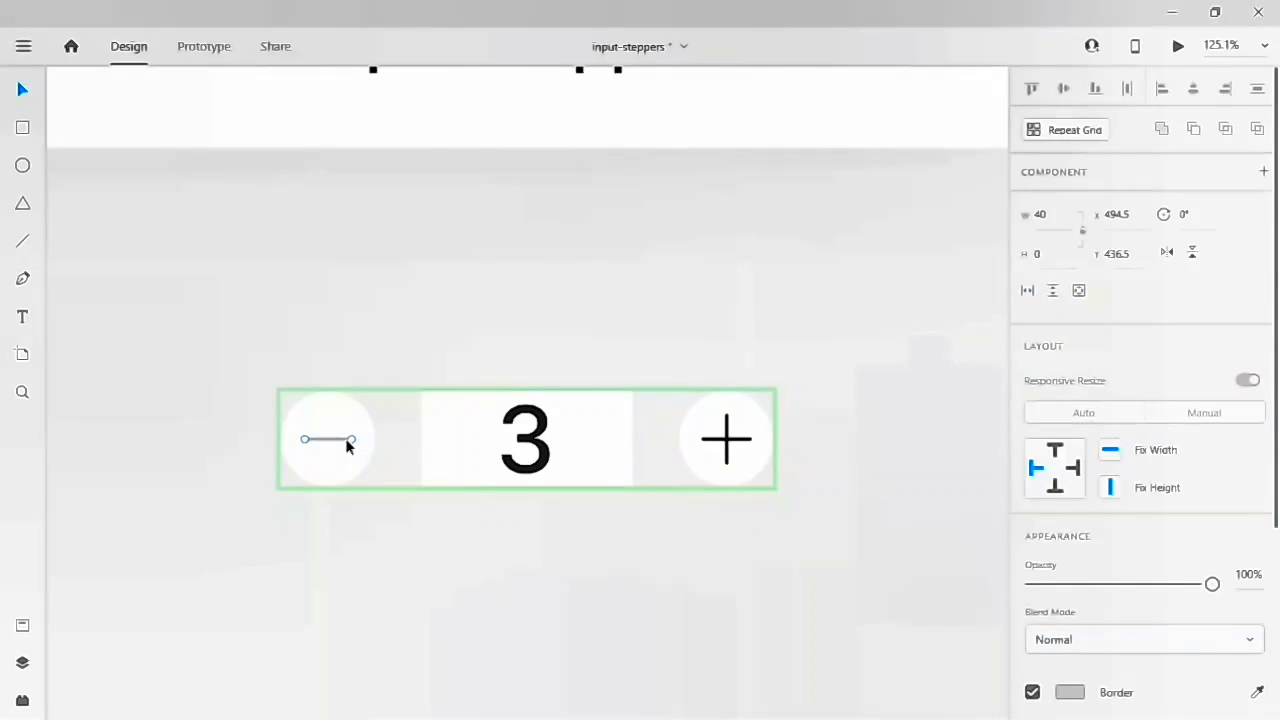
scroll(1120, 531, "down", 3)
left_click(1068, 561)
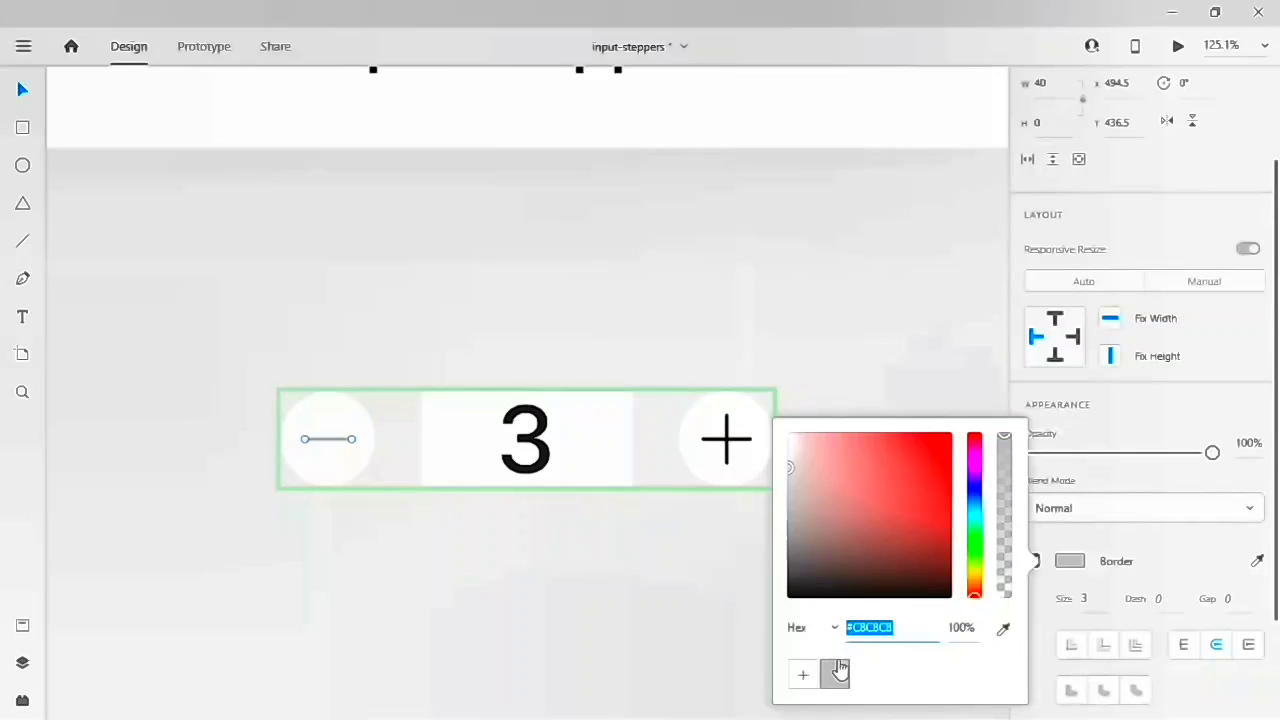
left_click_drag(886, 563, 629, 591)
left_click(629, 591)
key("Escape")
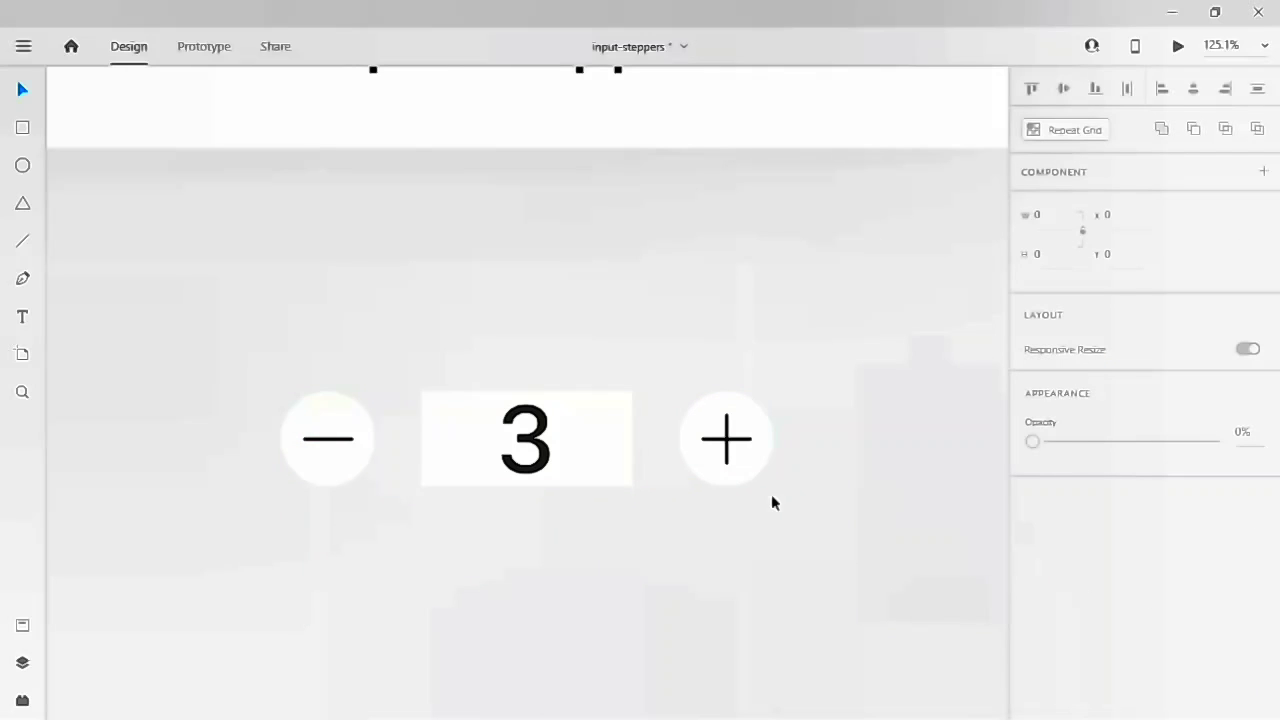
- In State 2, set the minus line's stroke to black
left_click(737, 471)
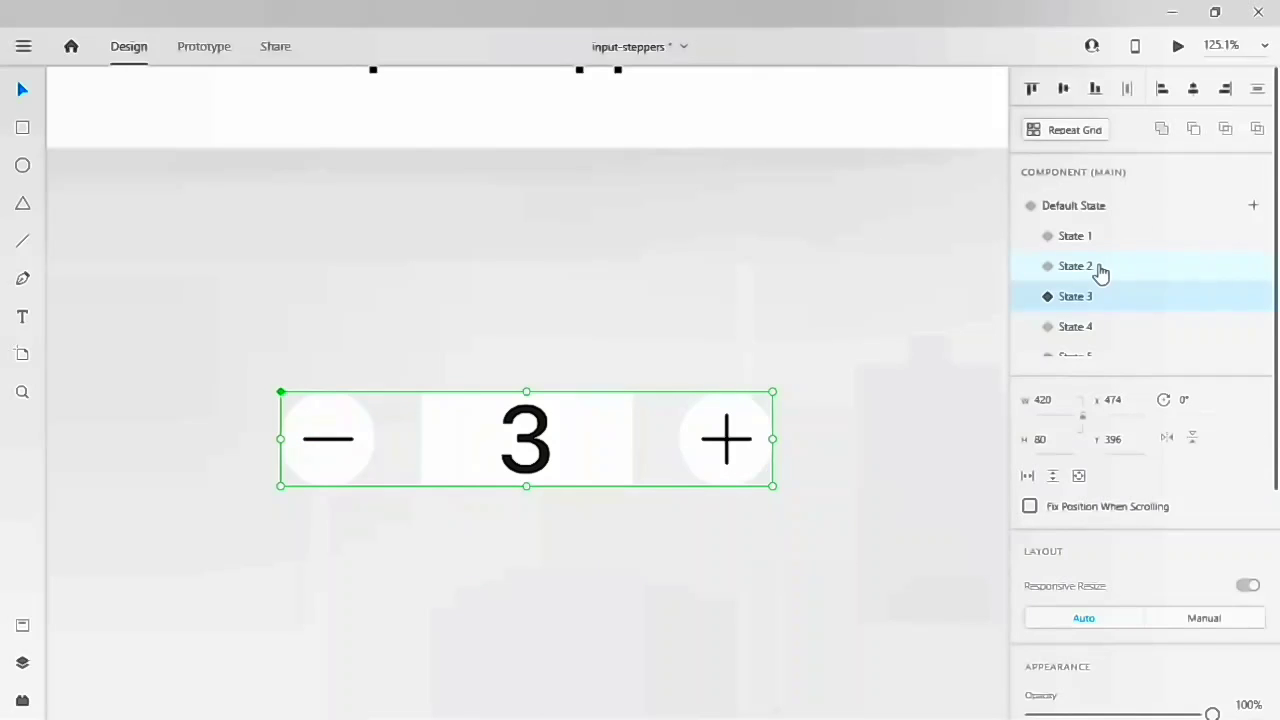
left_click(1100, 268)
double_click(328, 441)
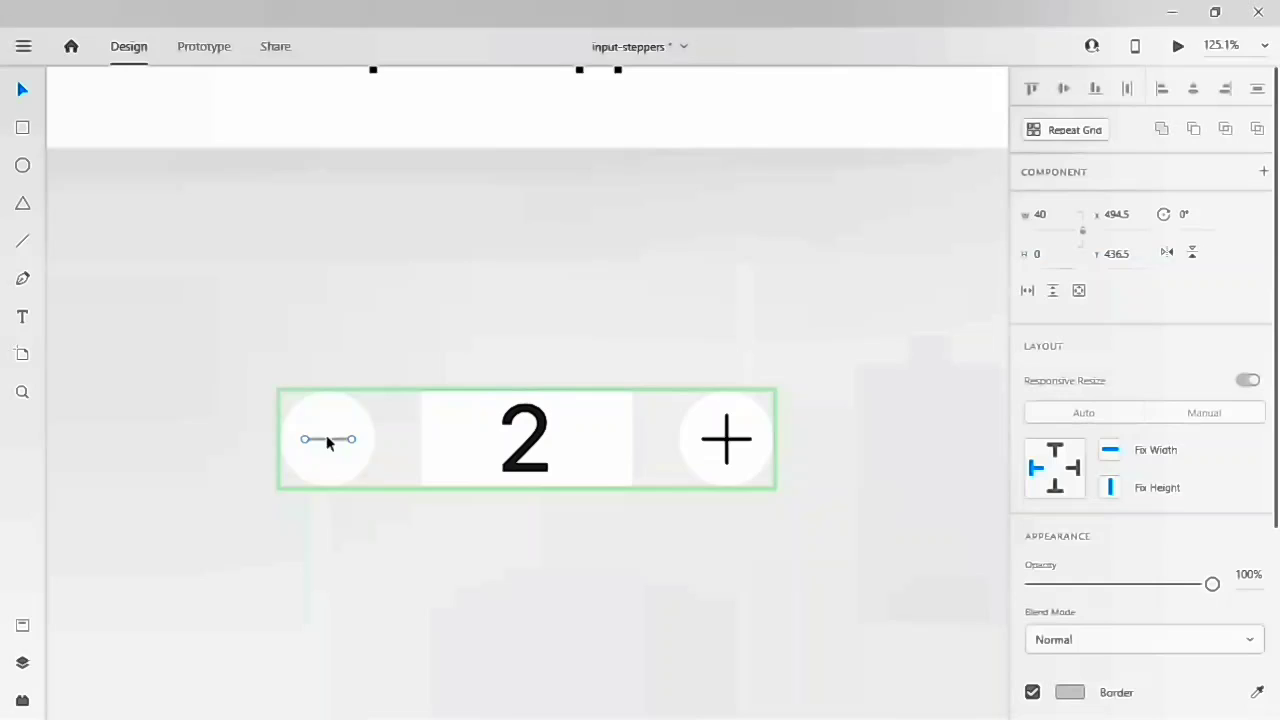
scroll(1063, 514, "down", 2)
left_click(1069, 603)
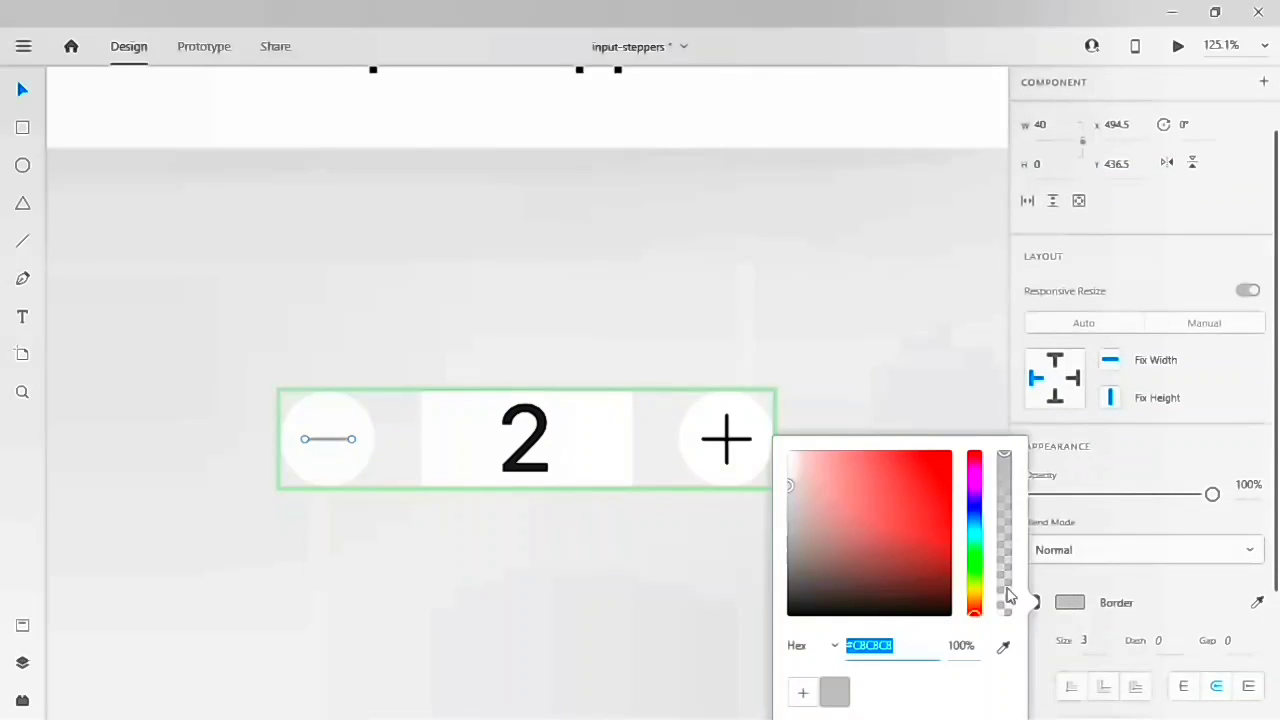
left_click(555, 607)
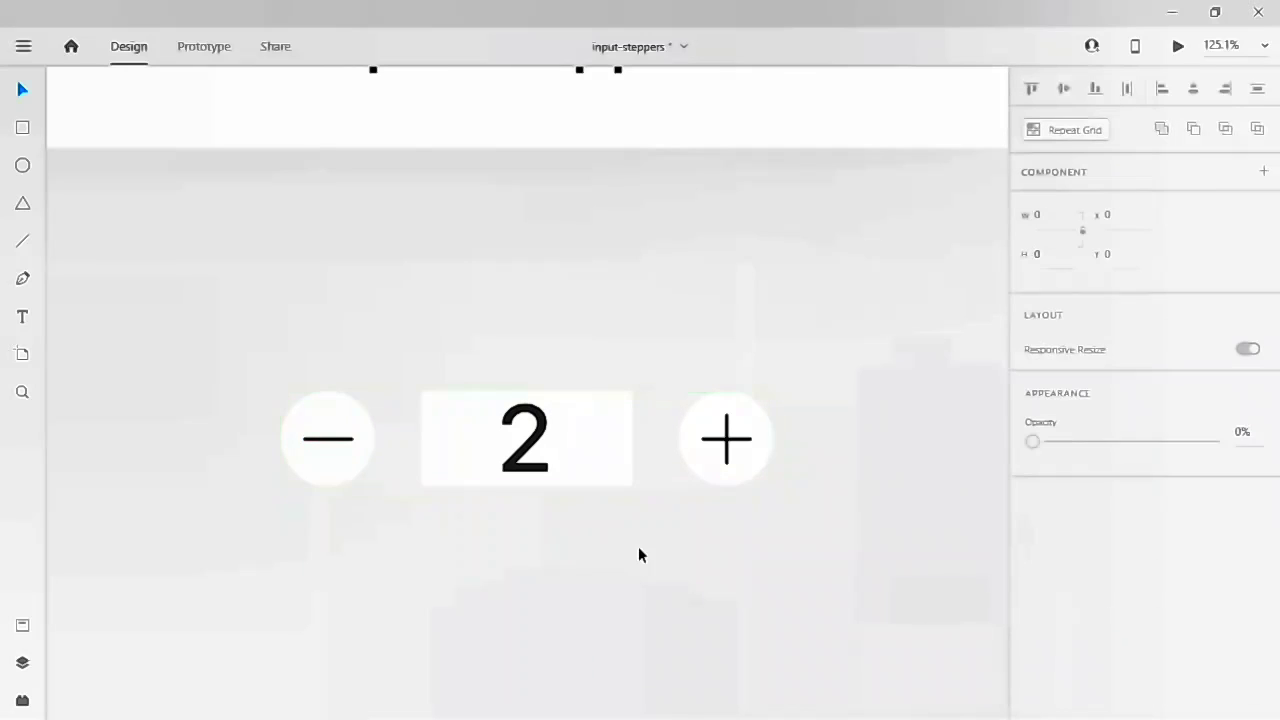
- In State 1, set the minus line's stroke to black
left_click(589, 450)
left_click(1092, 240)
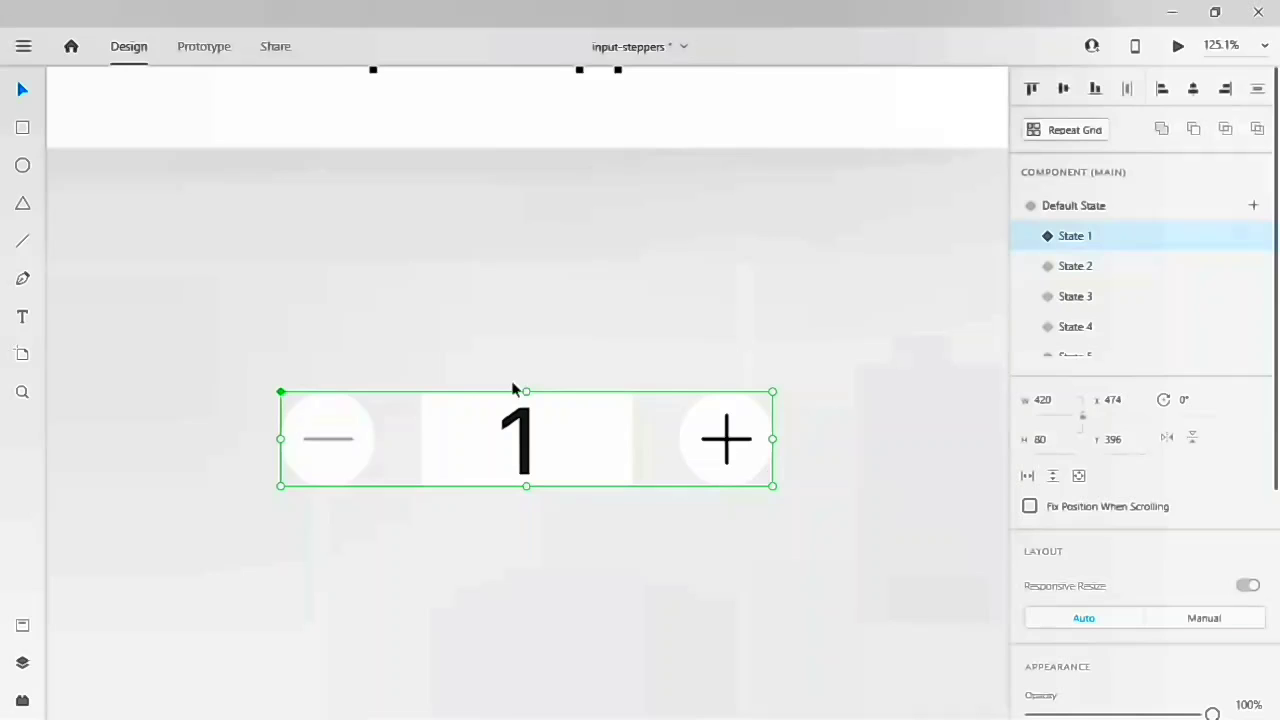
double_click(336, 441)
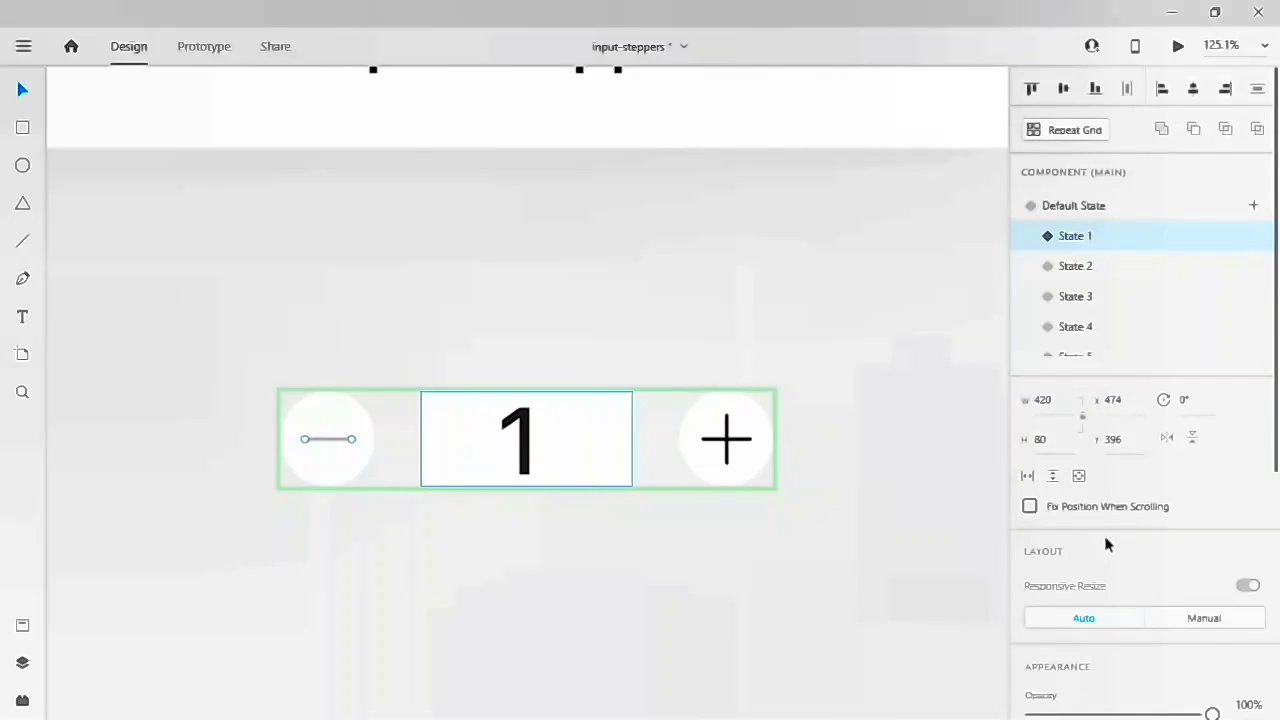
scroll(1100, 540, "down", 3)
left_click(1068, 492)
left_click(914, 518)
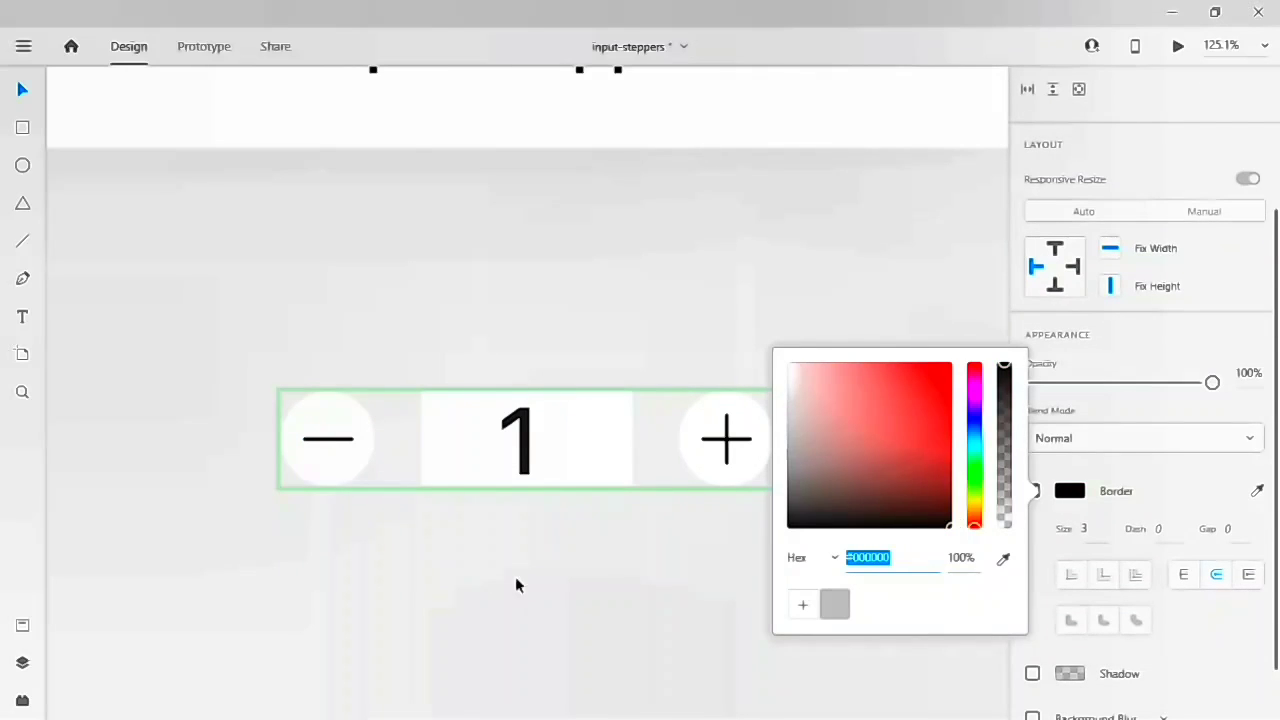
- Cycle through the stepper's states up to State 5 and back to Default State
left_click(496, 586)
scroll(496, 586, "up", 2)
scroll(496, 586, "up", 3)
scroll(496, 586, "down", 3)
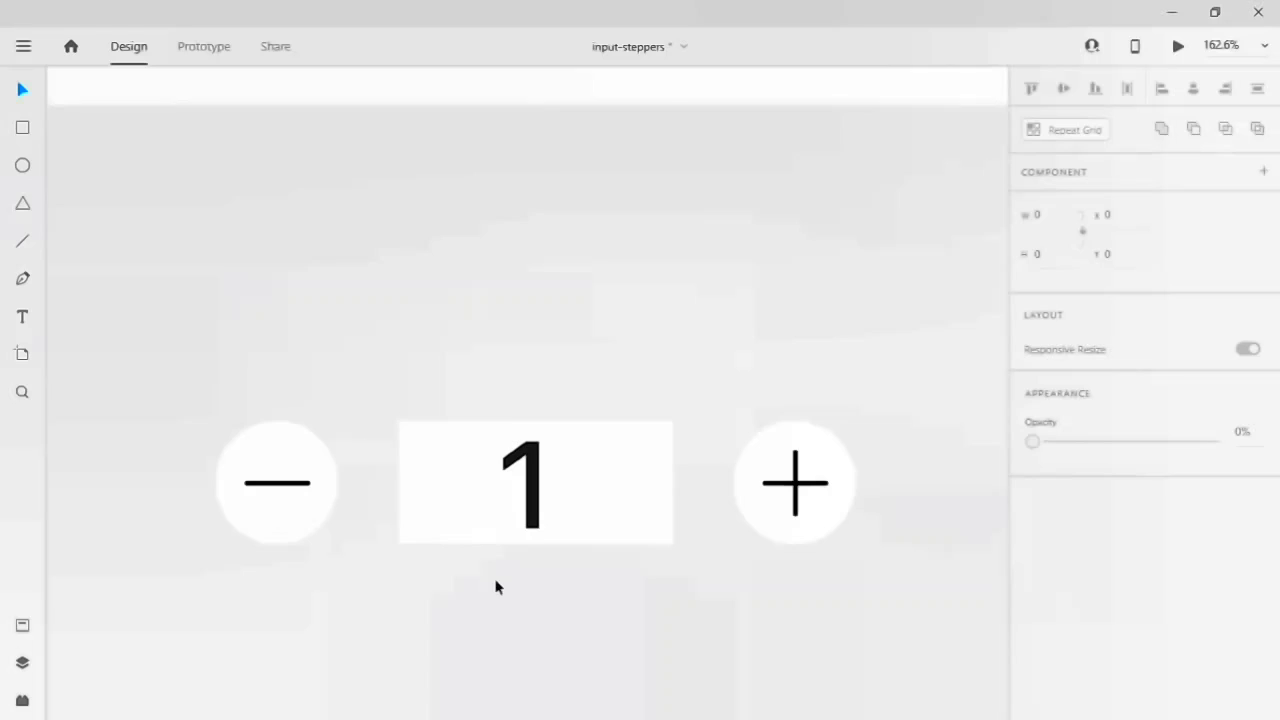
left_click(540, 508)
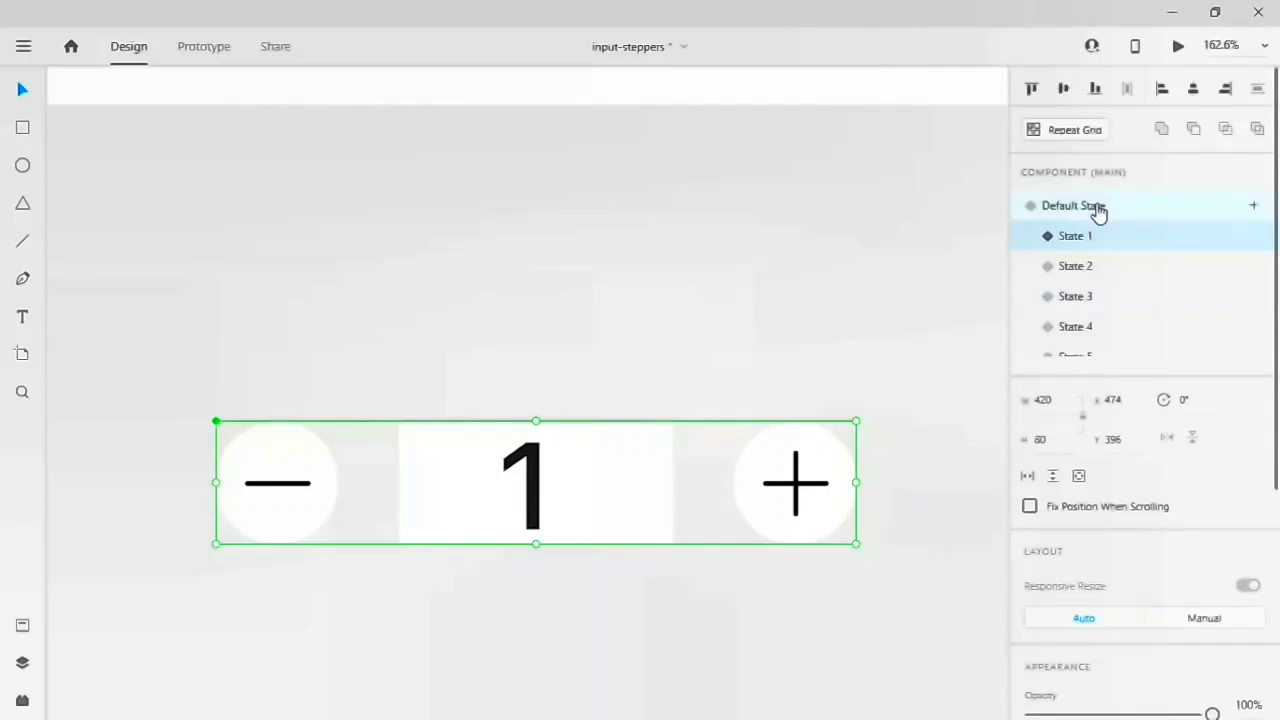
left_click(1080, 265)
left_click(1082, 302)
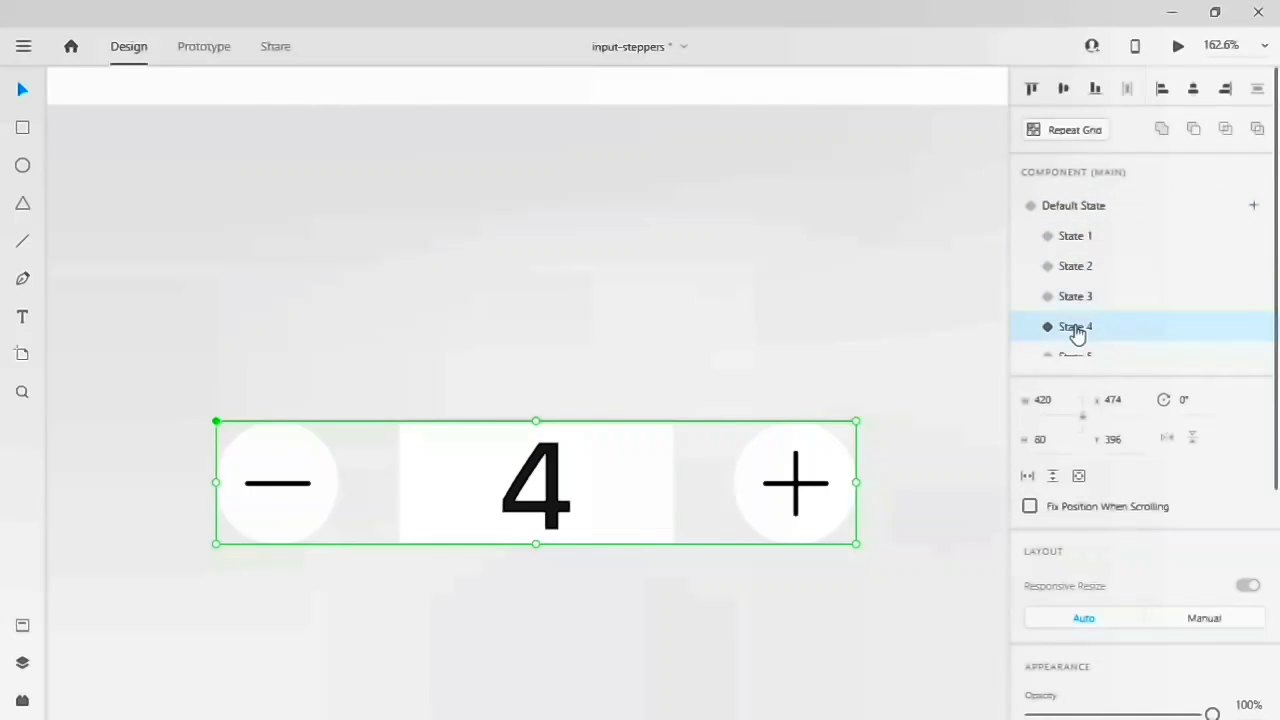
scroll(1076, 334, "down", 1)
left_click(1075, 340)
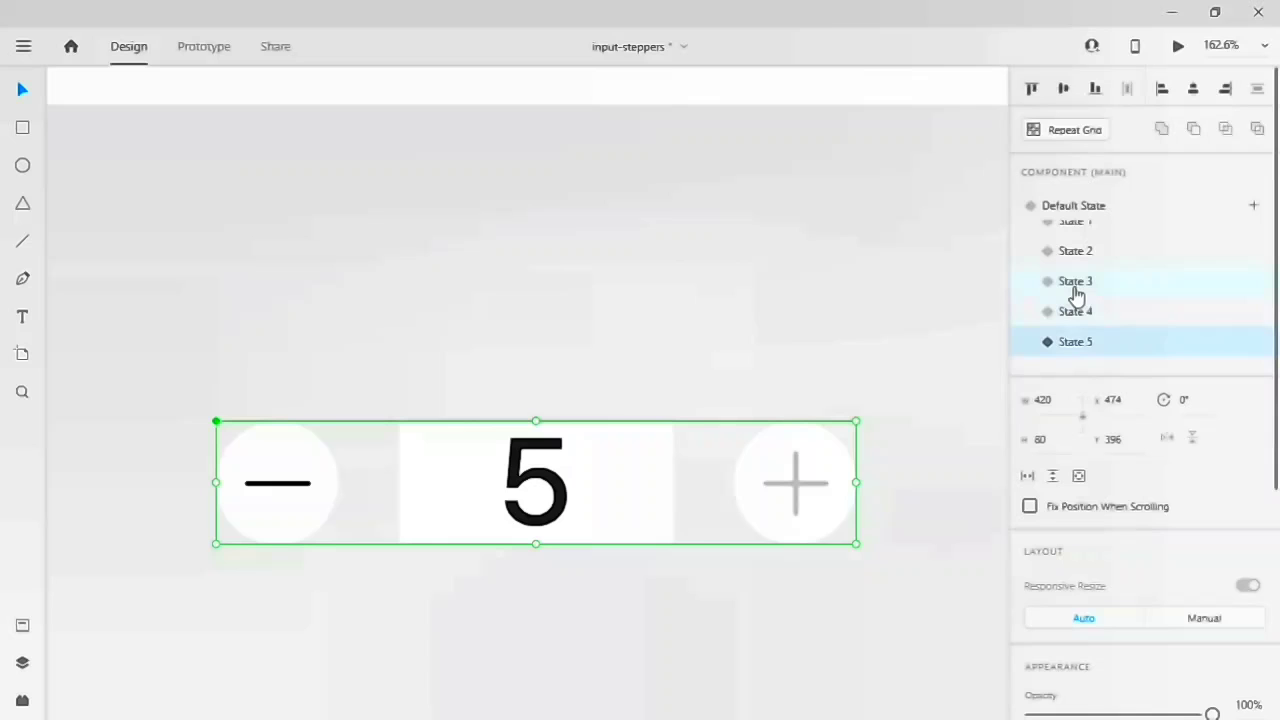
scroll(1075, 290, "up", 1)
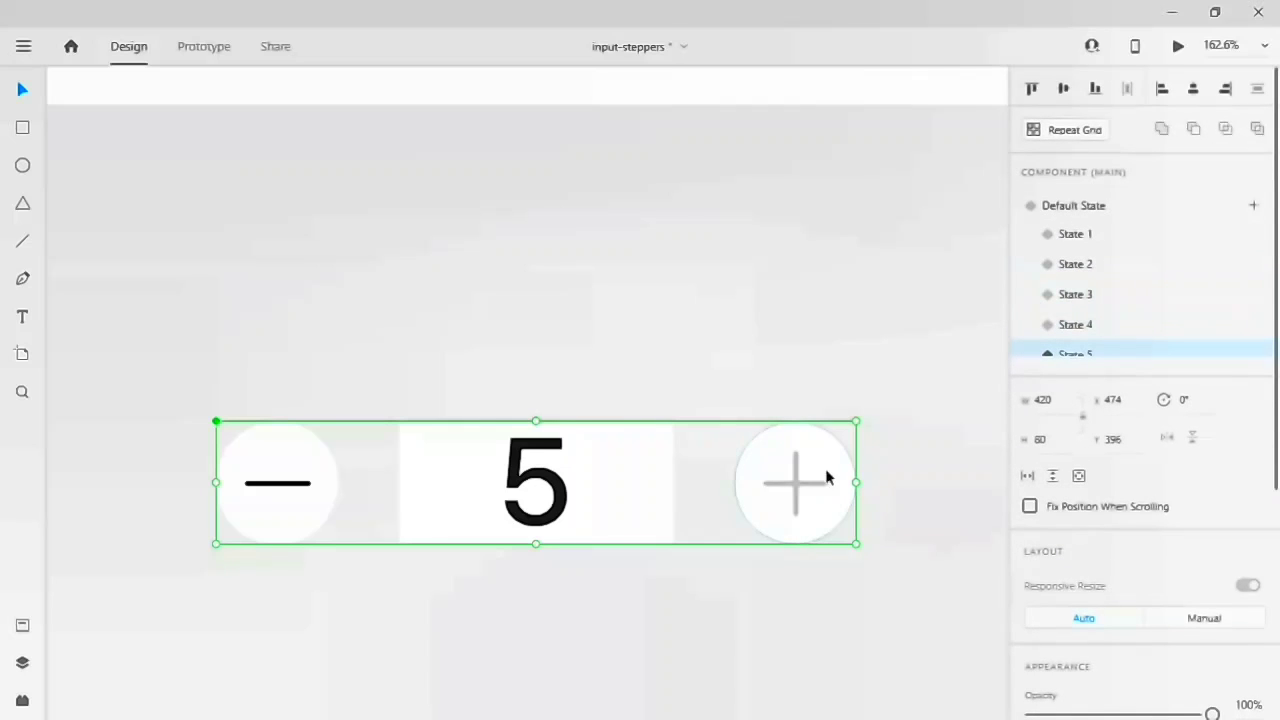
left_click(1074, 207)
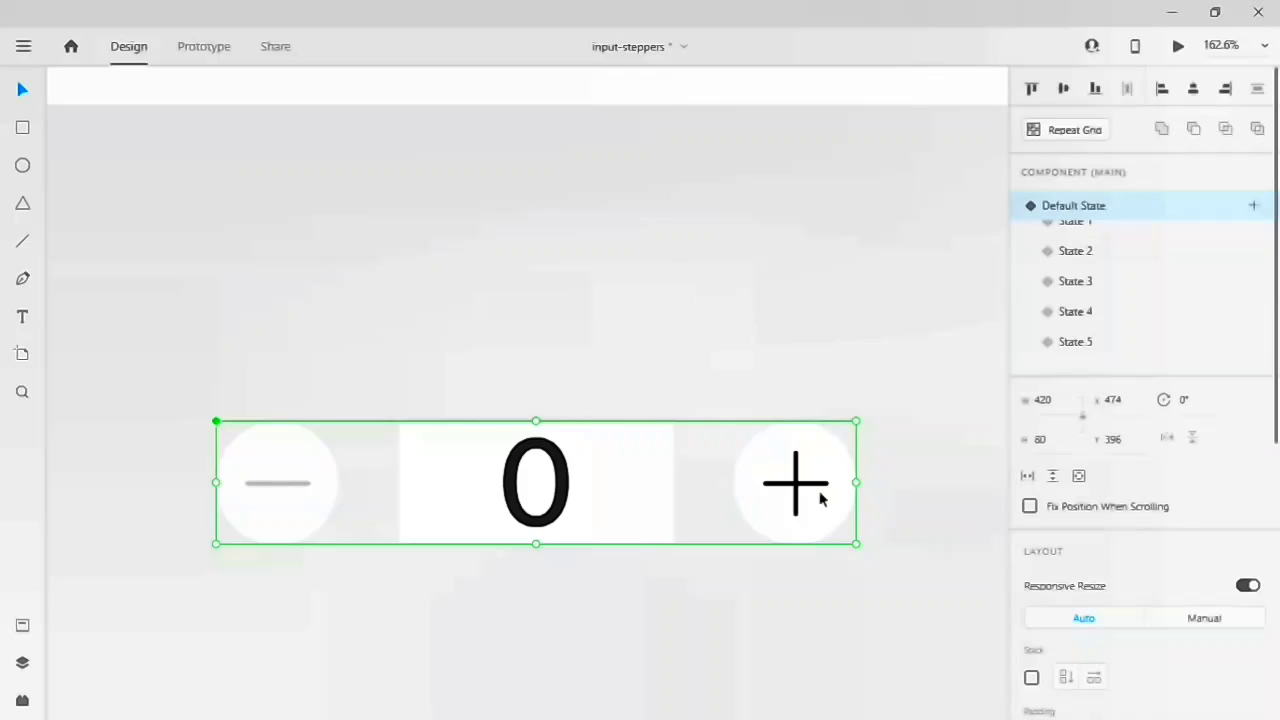
- Switch the stepper instance to State 1 and reselect it on the canvas
scroll(1075, 252, "up", 1)
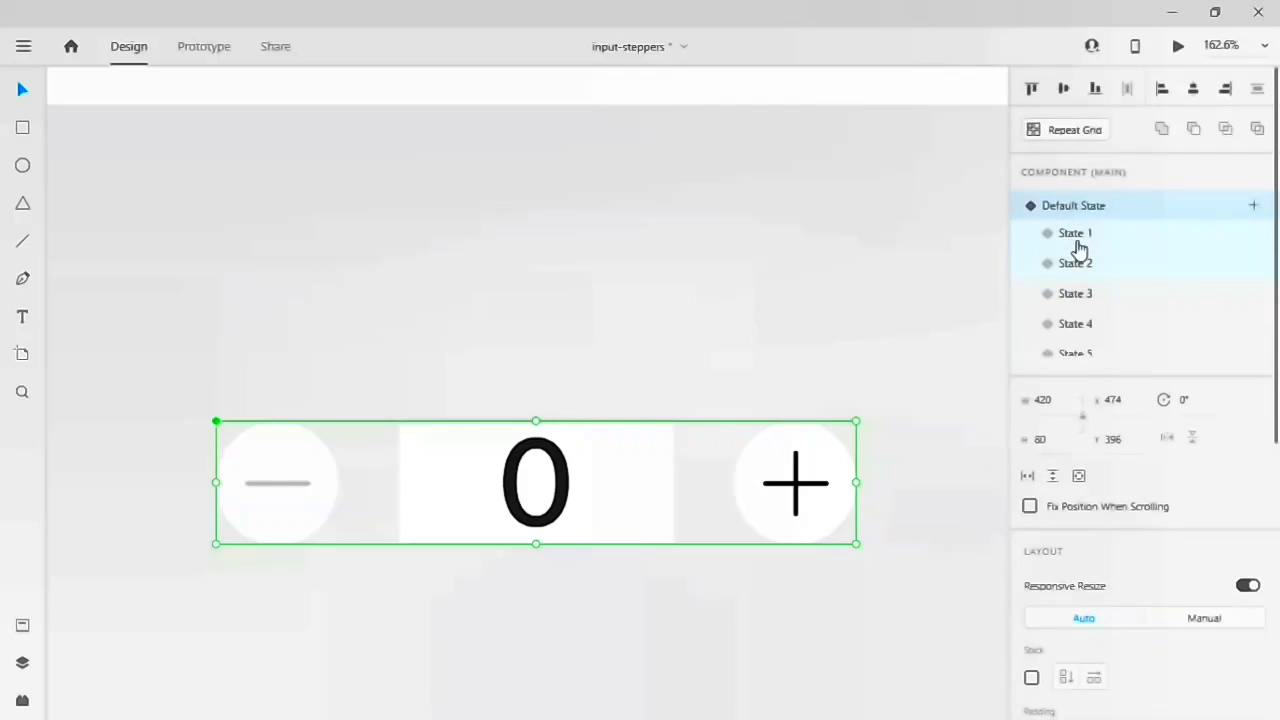
left_click(1075, 233)
left_click(753, 297)
scroll(753, 297, "down", 2)
scroll(753, 297, "right", 1)
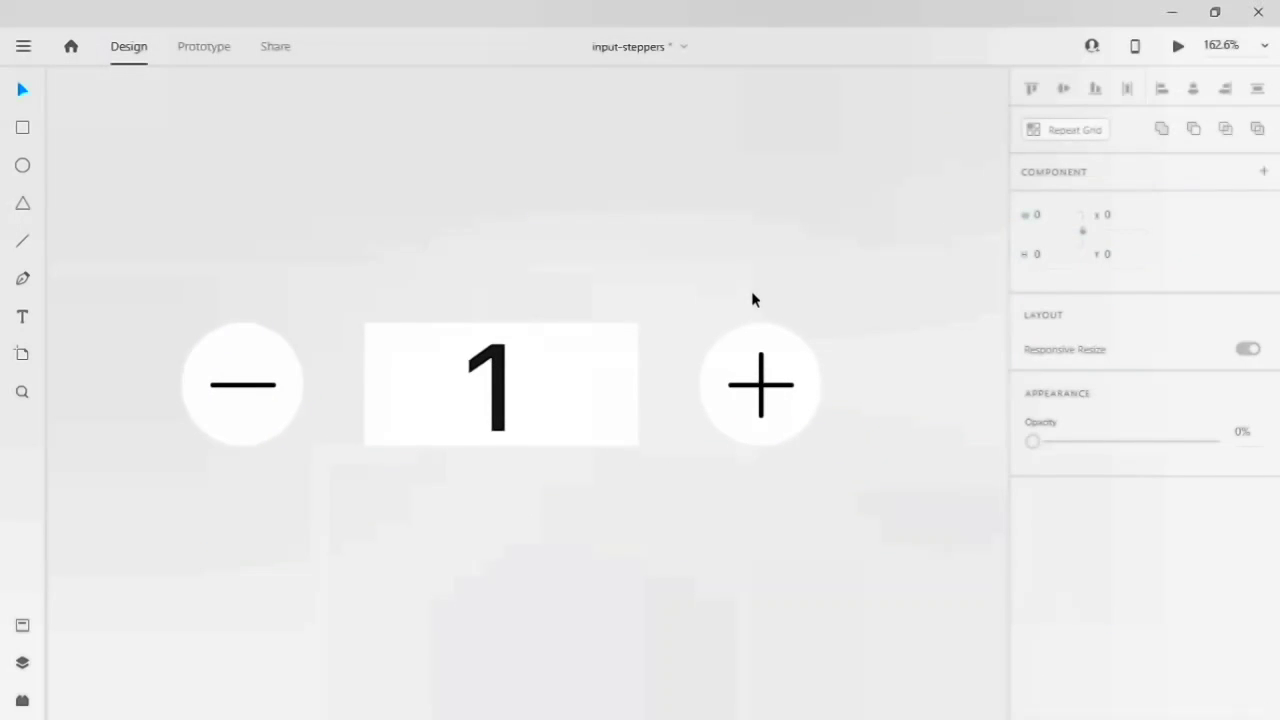
left_click(505, 398)
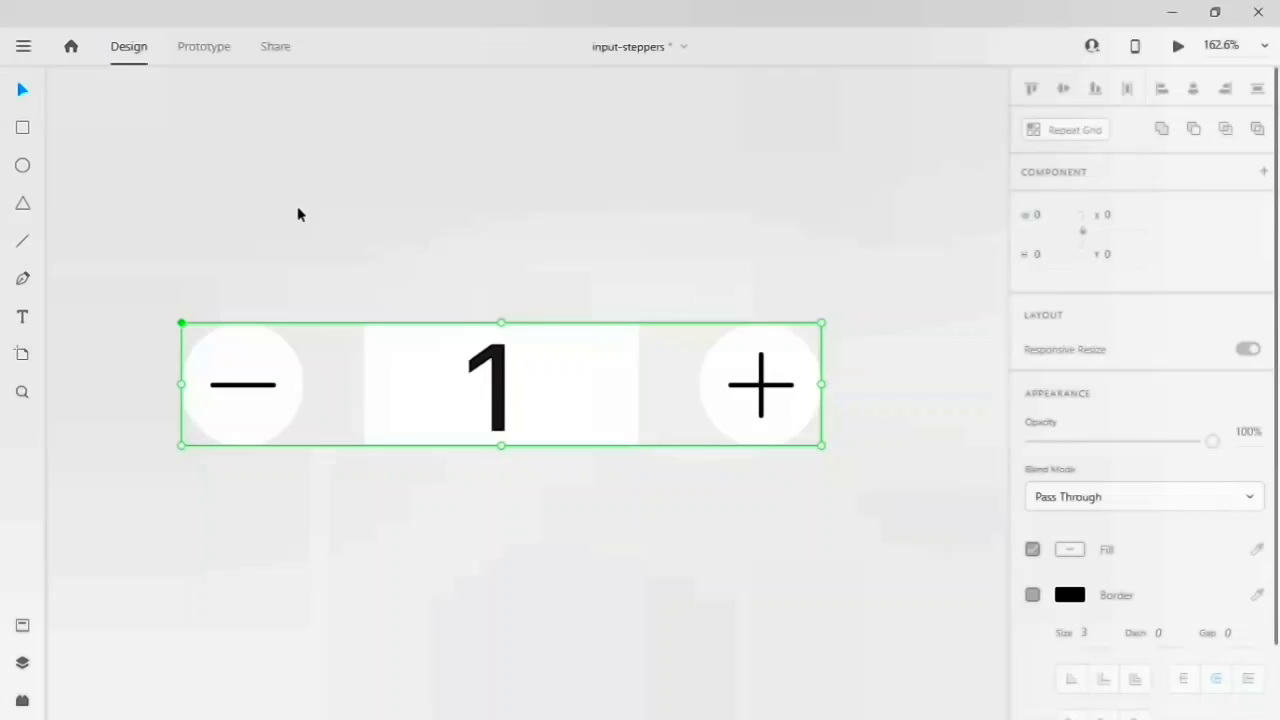
- In Prototype mode, select the plus button inside the stepper's Default State
left_click(203, 50)
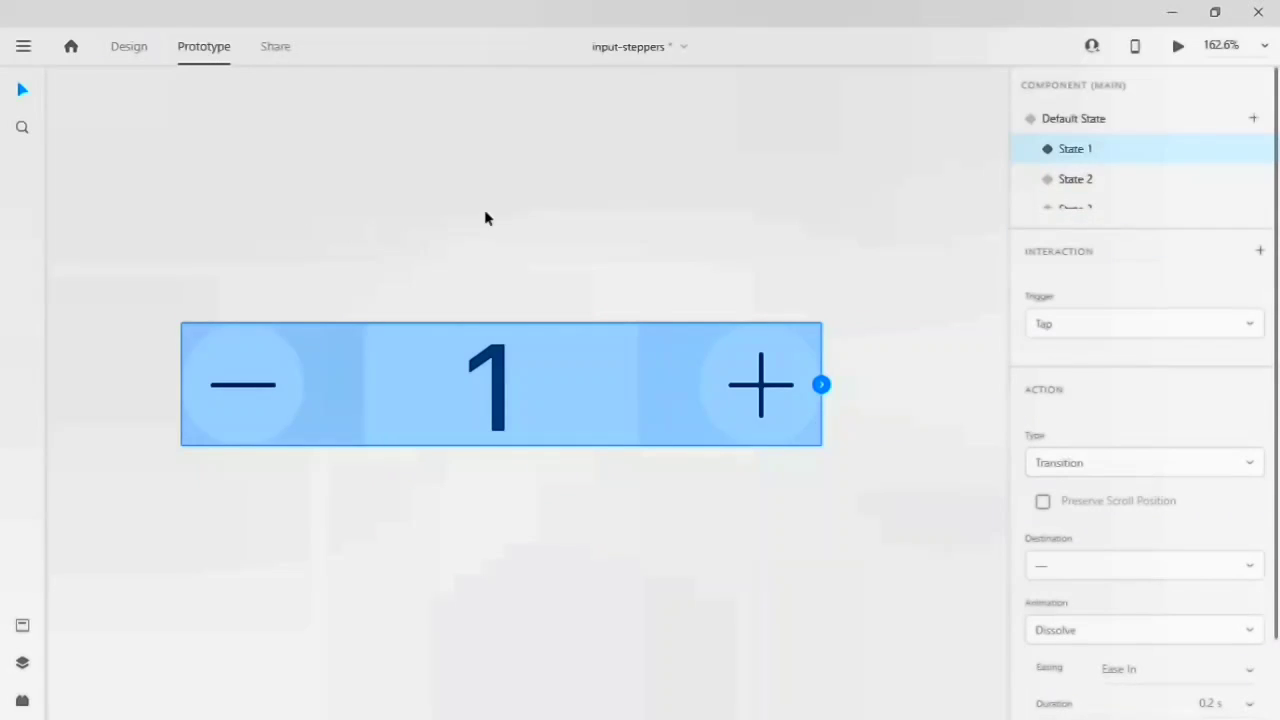
left_click(535, 200)
left_click(727, 360)
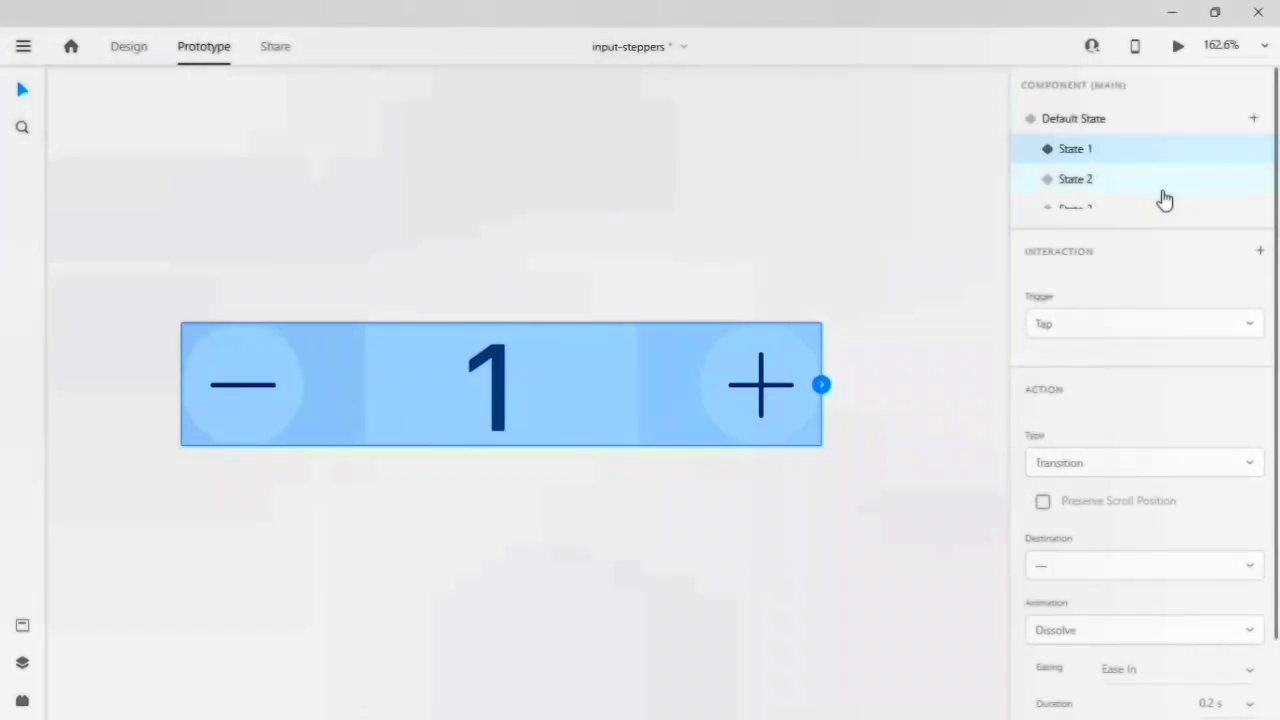
left_click(1106, 120)
left_click(840, 331)
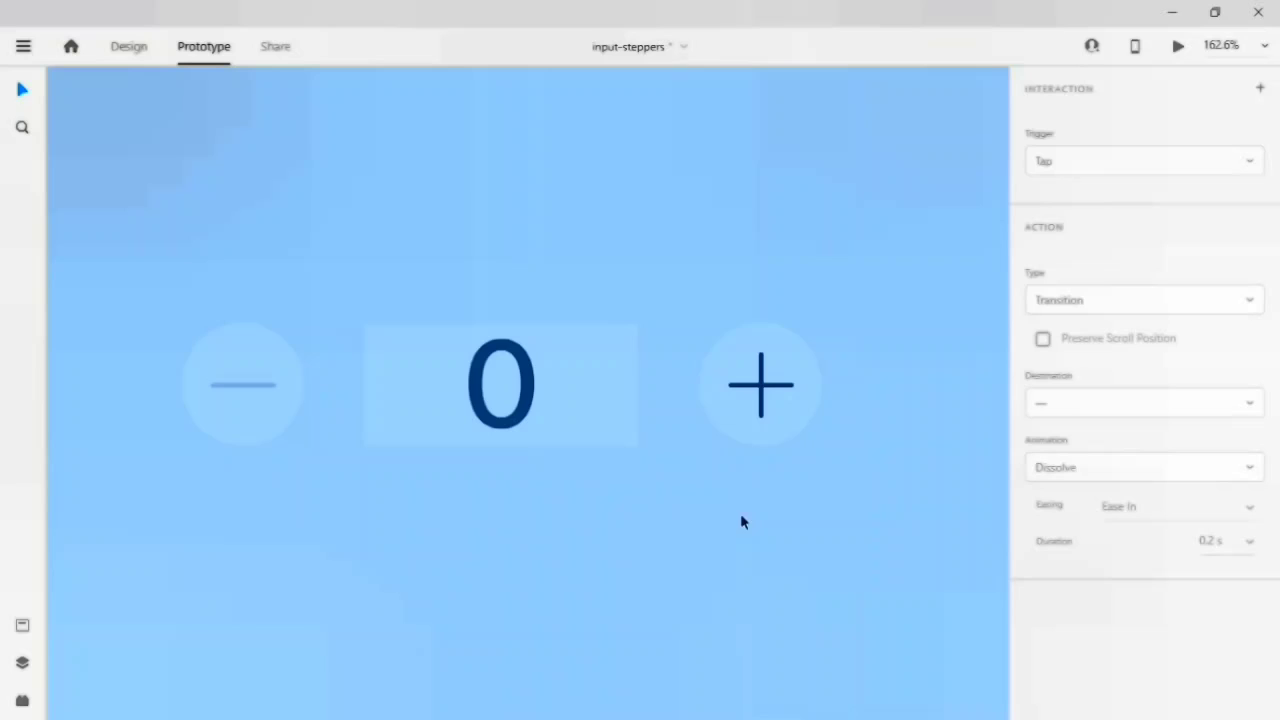
left_click(760, 393)
double_click(760, 391)
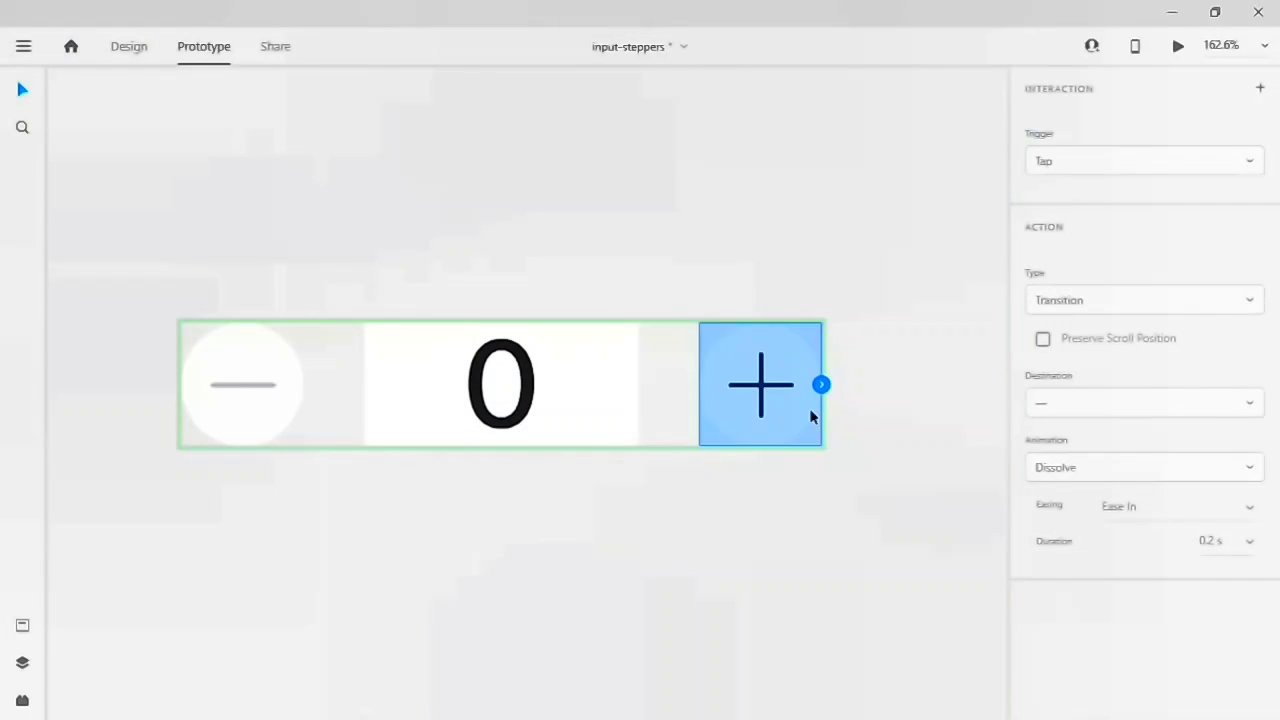
left_click(871, 429)
left_click(797, 410)
double_click(797, 410)
- Add a Tap Auto-Animate interaction from plus to State 1 with Snap easing, 0.6 s
left_click(1261, 91)
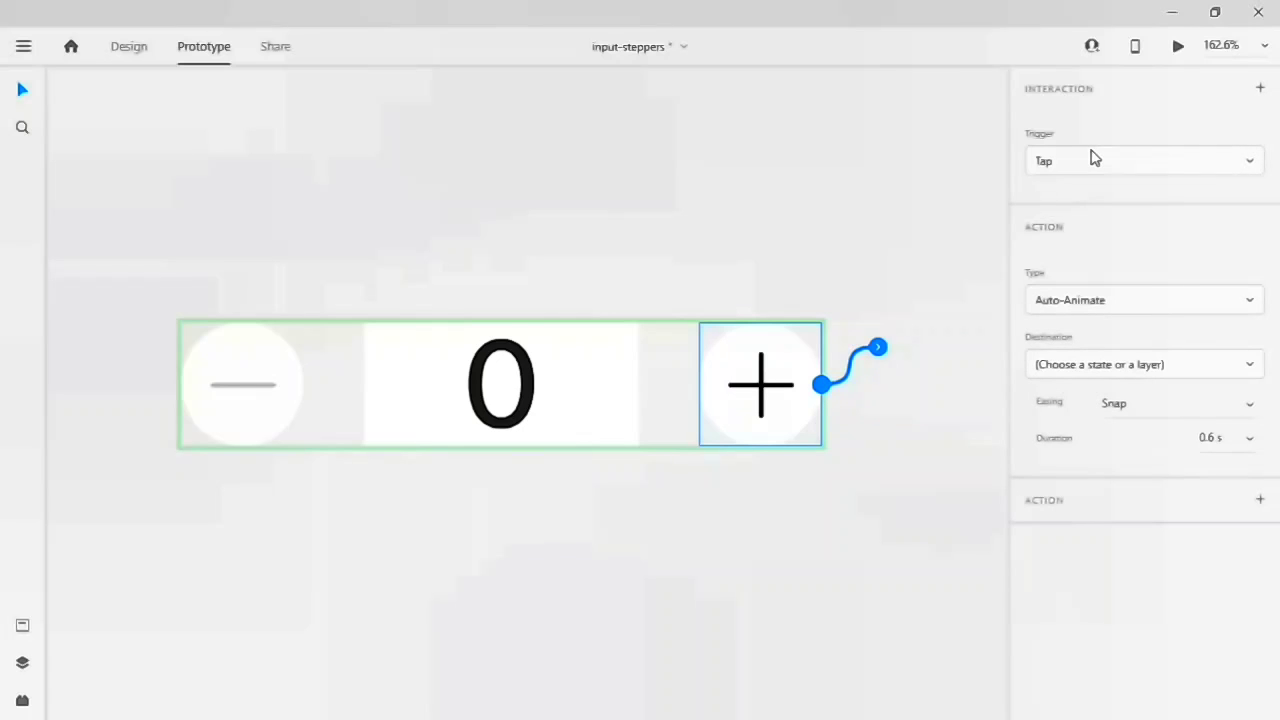
left_click(1075, 305)
left_click(1075, 305)
left_click(1119, 368)
left_click(1080, 298)
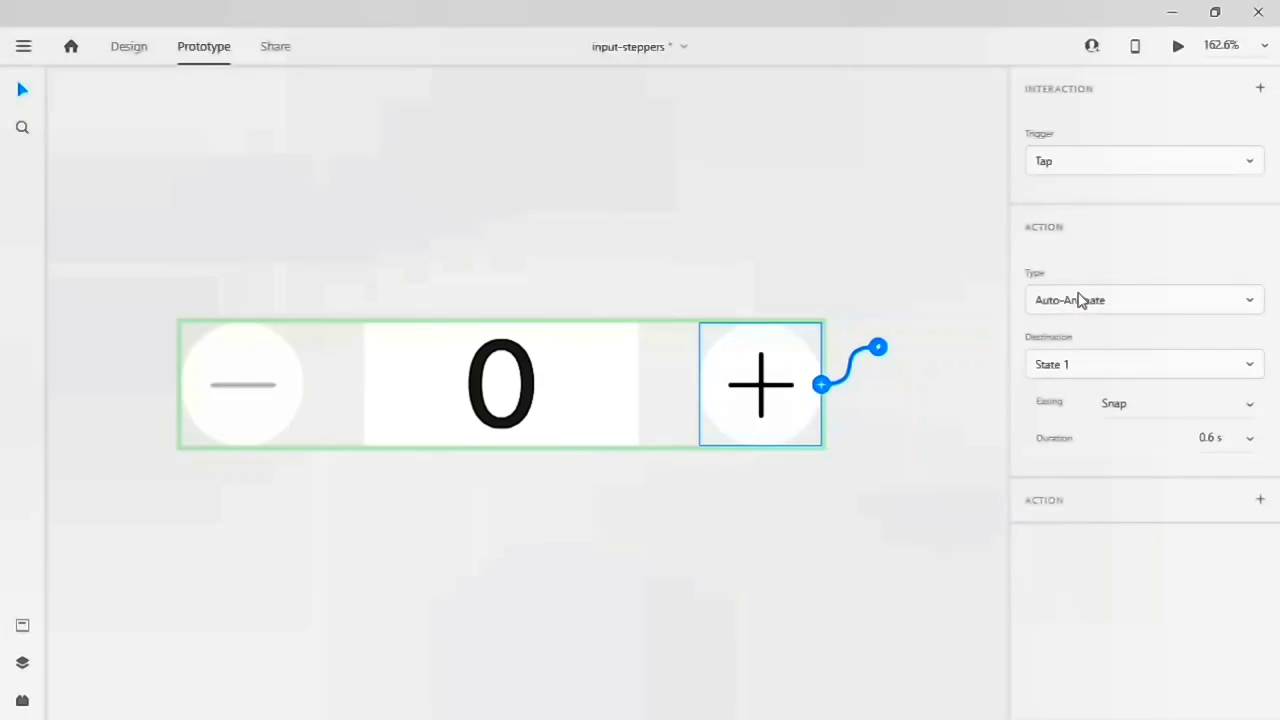
left_click(1245, 415)
left_click(1200, 417)
left_click(1249, 442)
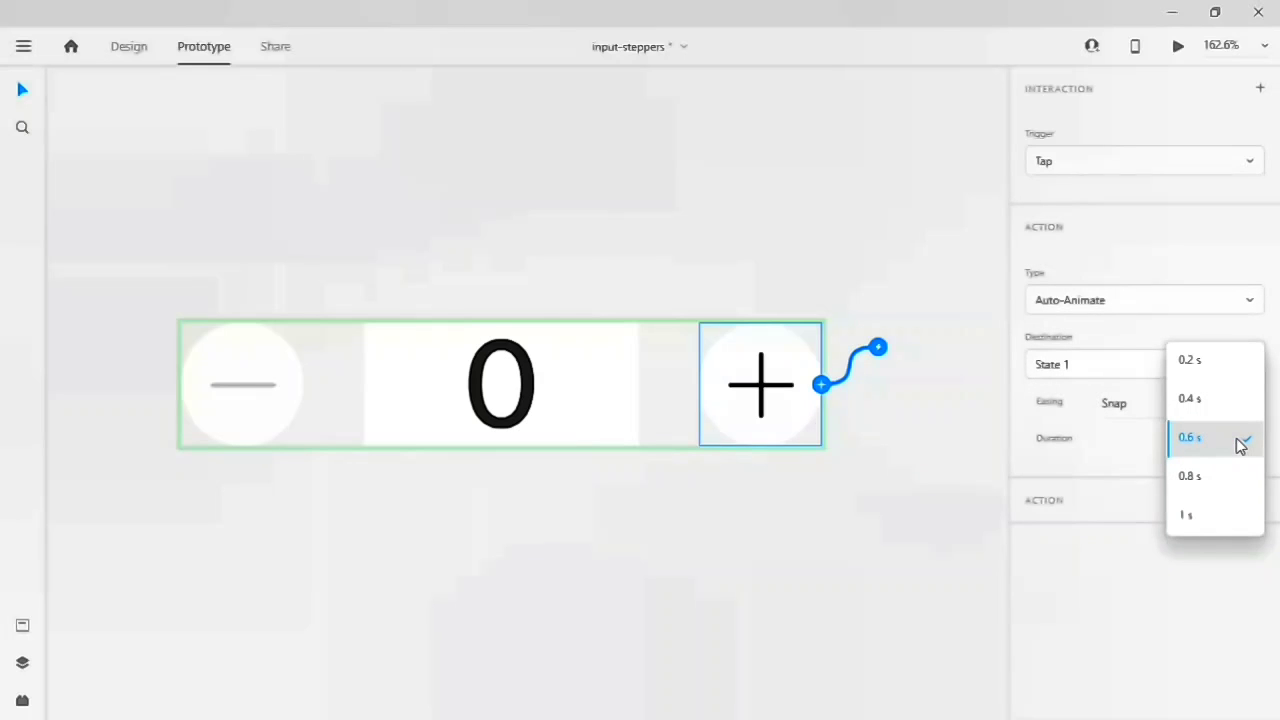
left_click(1210, 443)
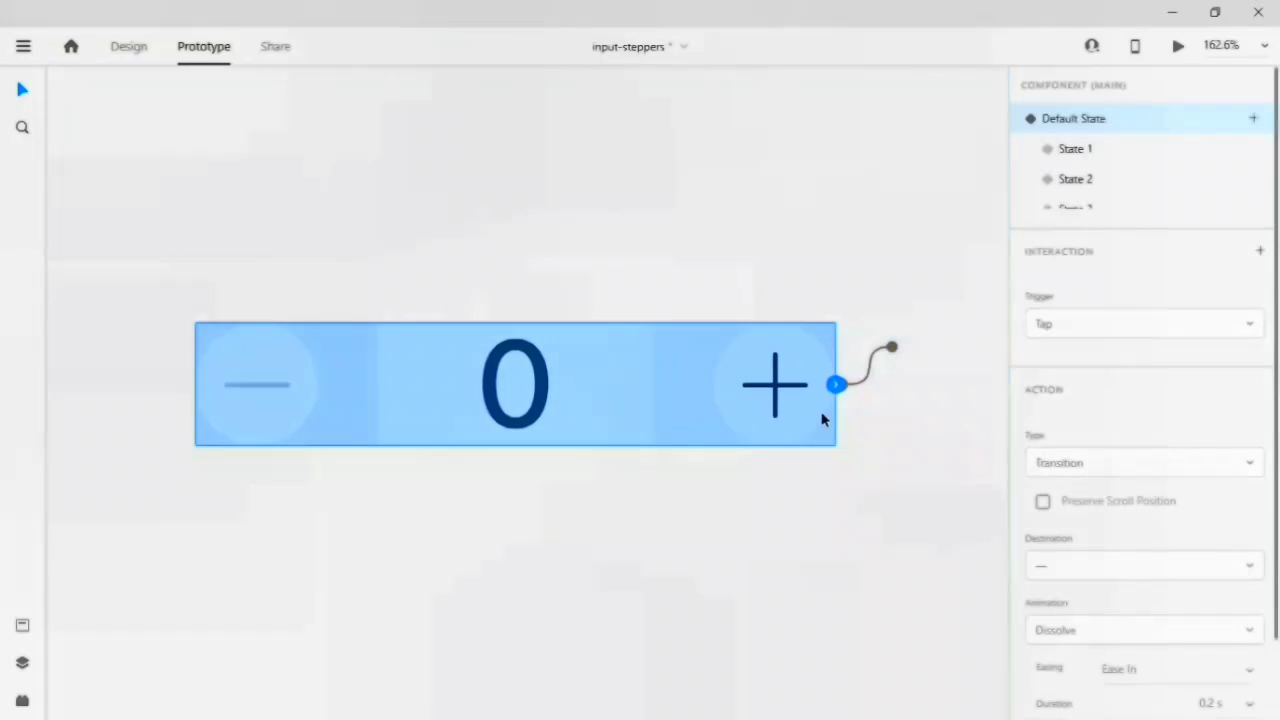
- In State 1, link the plus button to State 2 with a Tap Auto-Animate interaction
left_click(1100, 154)
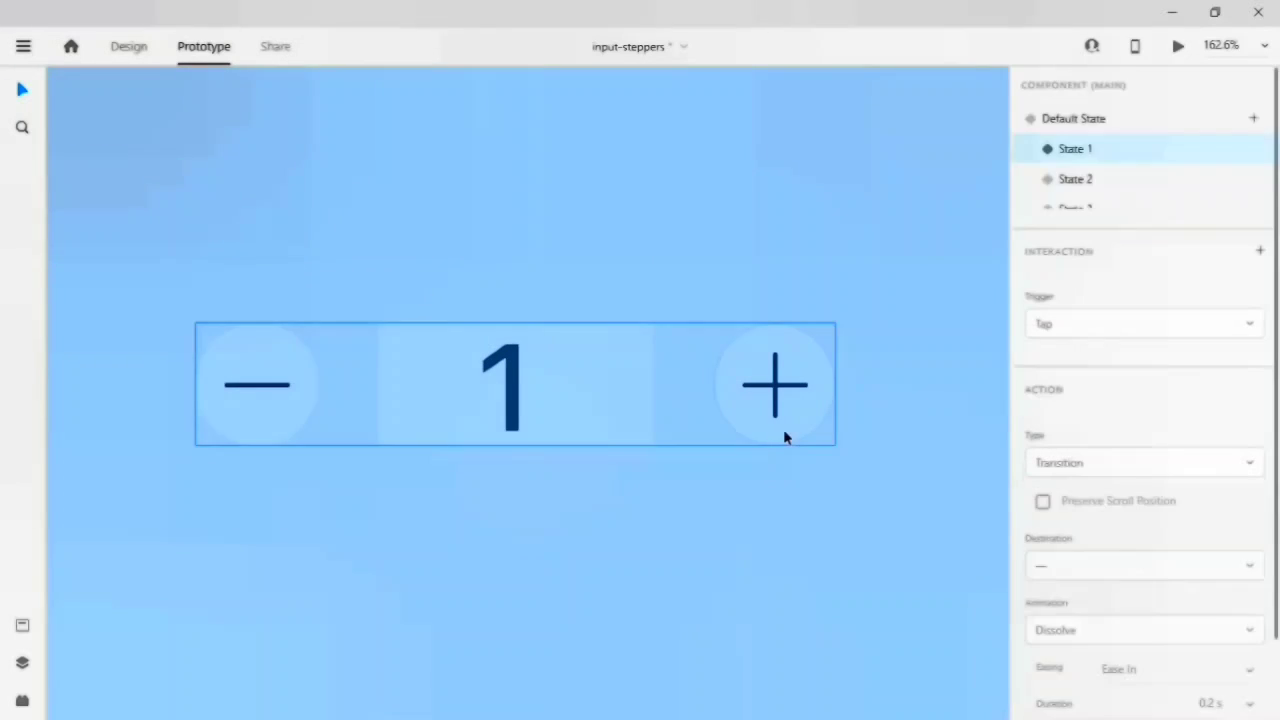
double_click(786, 435)
left_click(1259, 89)
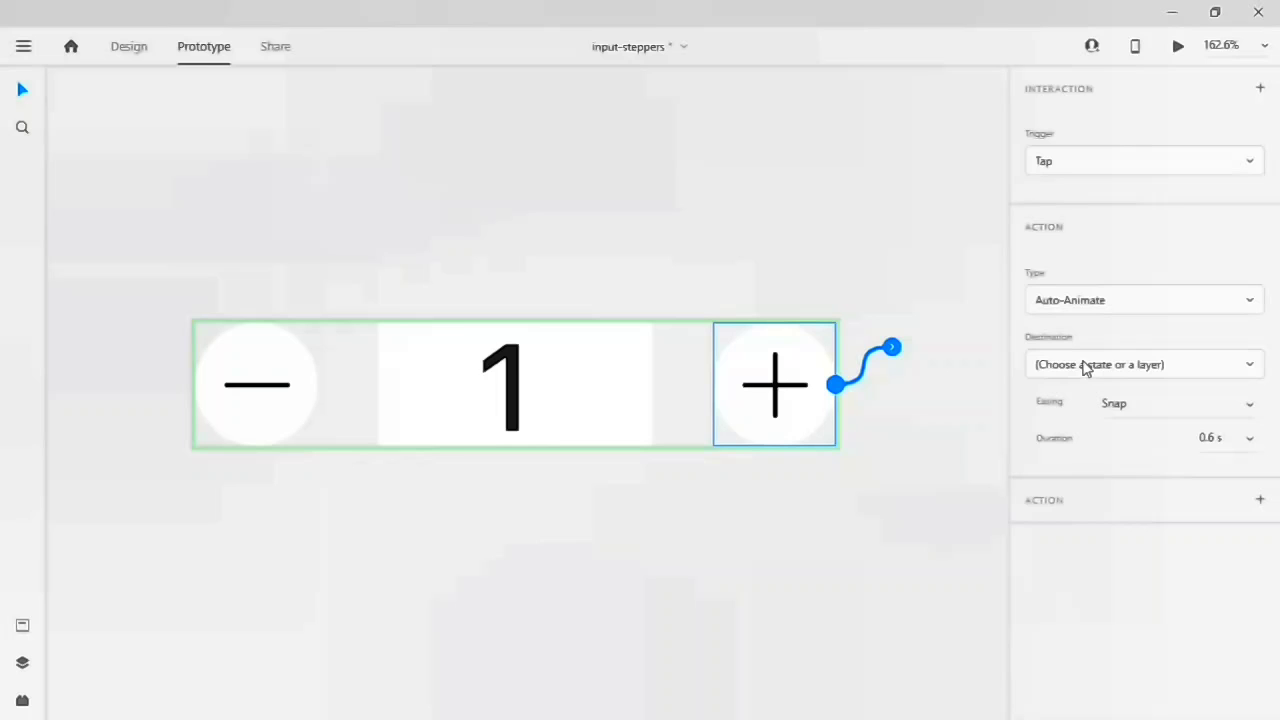
left_click(1087, 376)
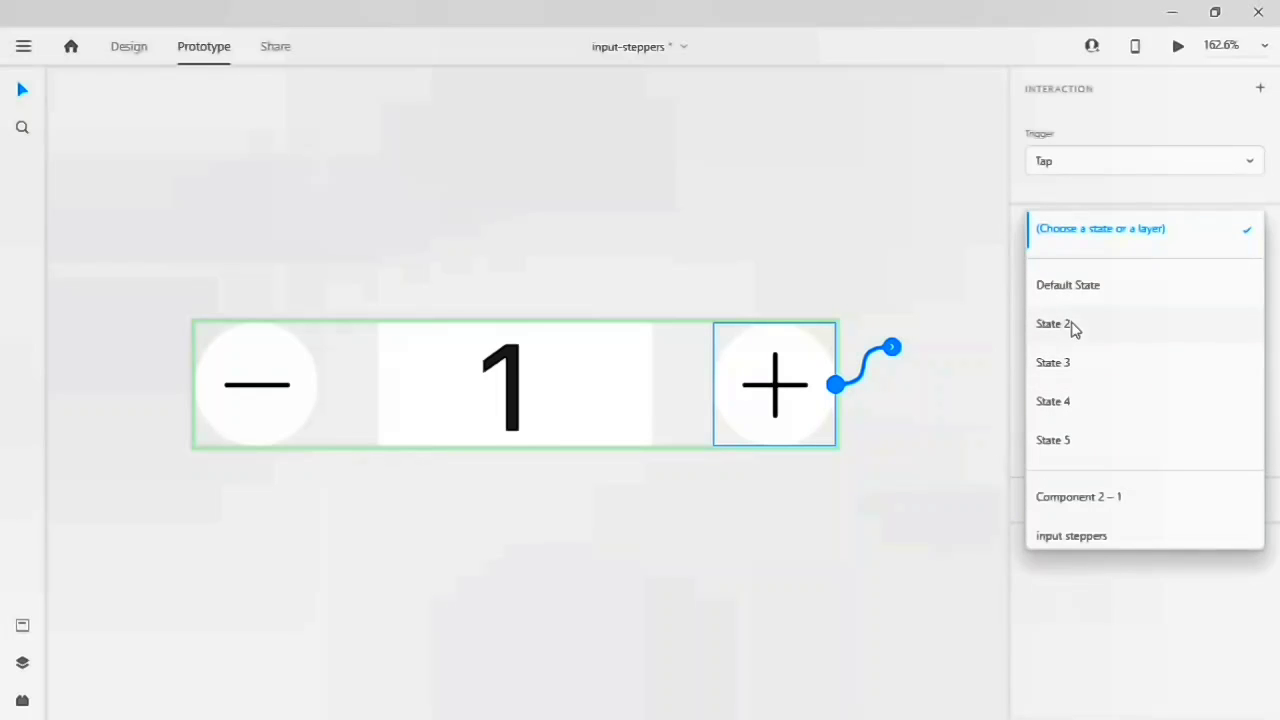
left_click(1073, 330)
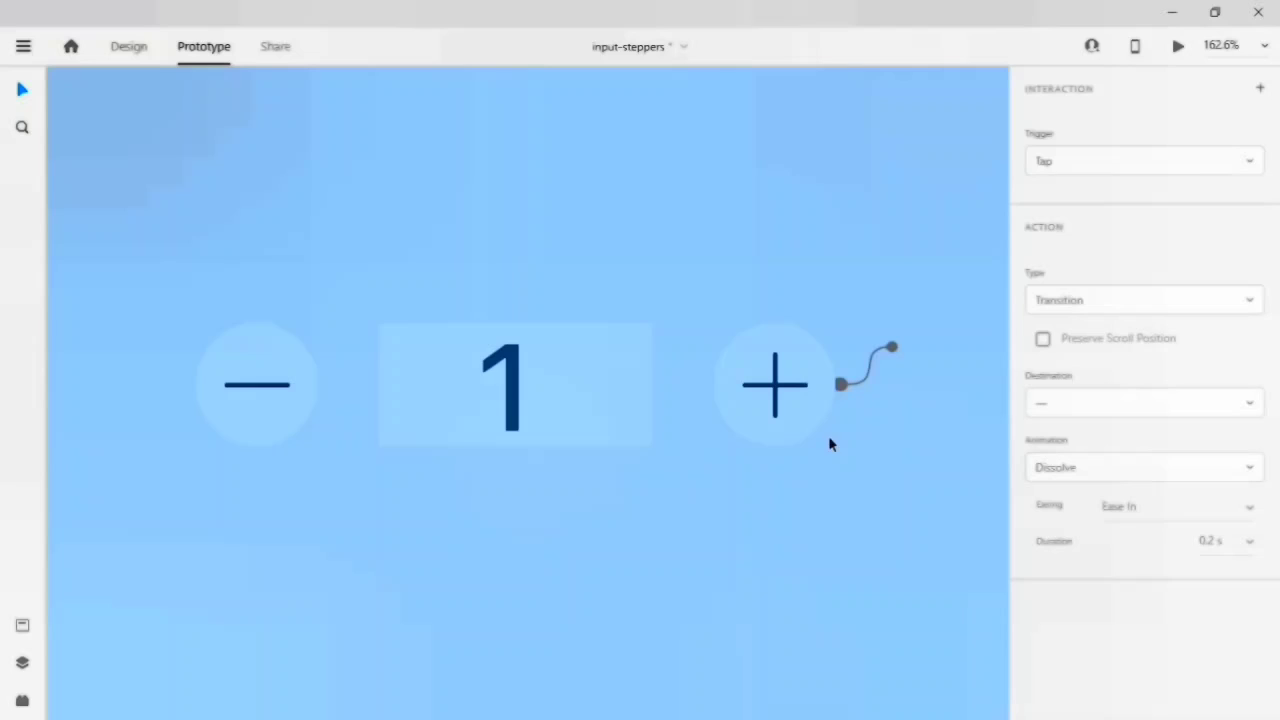
- Link State 1's minus button back to Default State on Tap
left_click(795, 425)
double_click(361, 408)
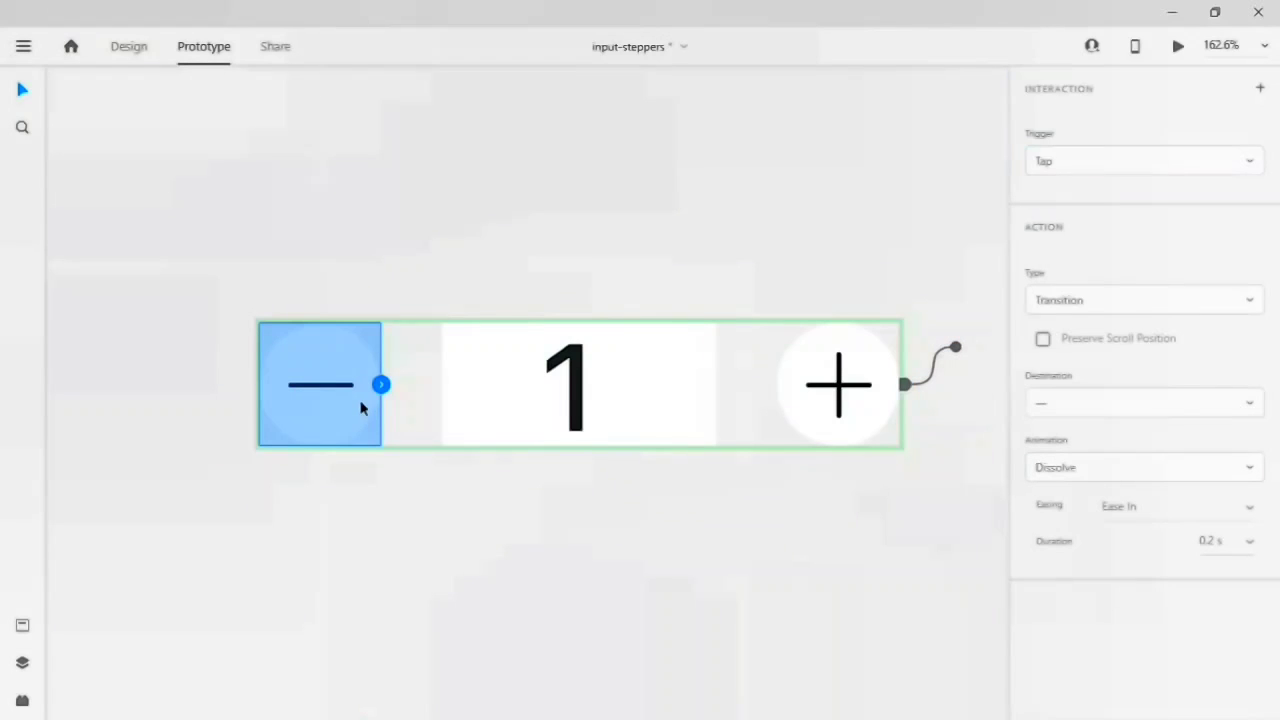
left_click(1259, 89)
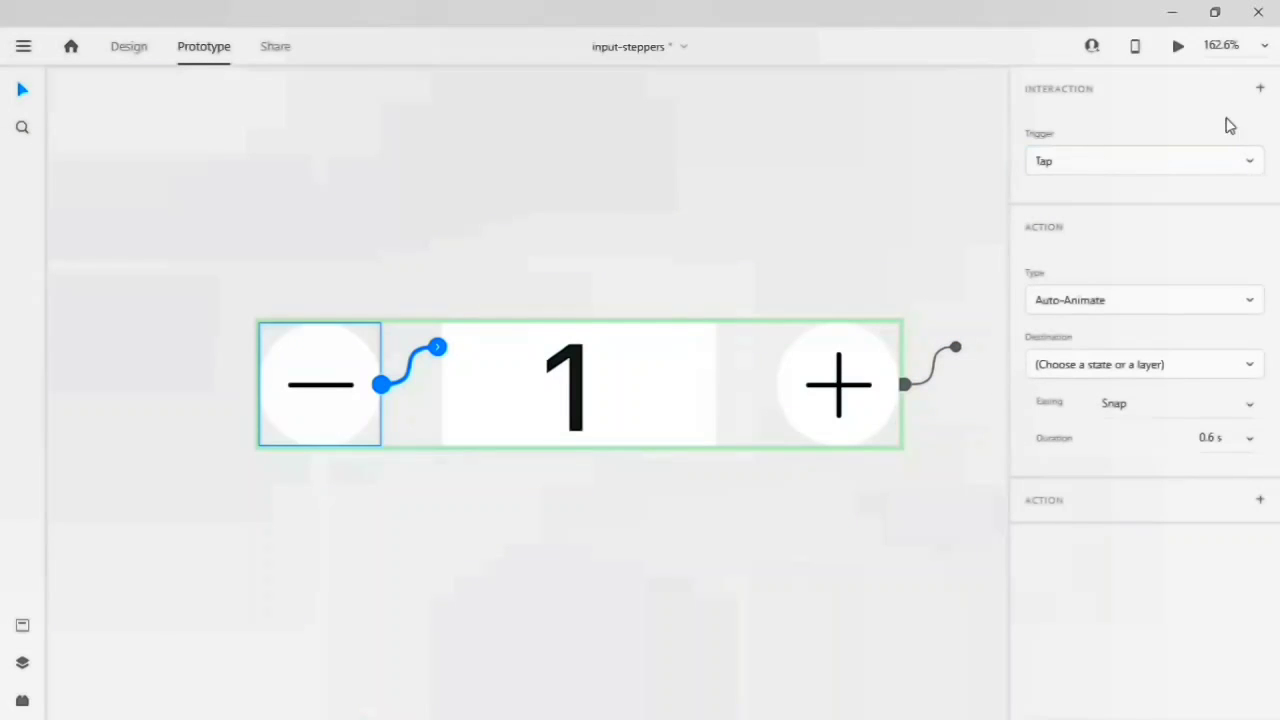
left_click(1214, 168)
left_click(1217, 166)
left_click(1185, 368)
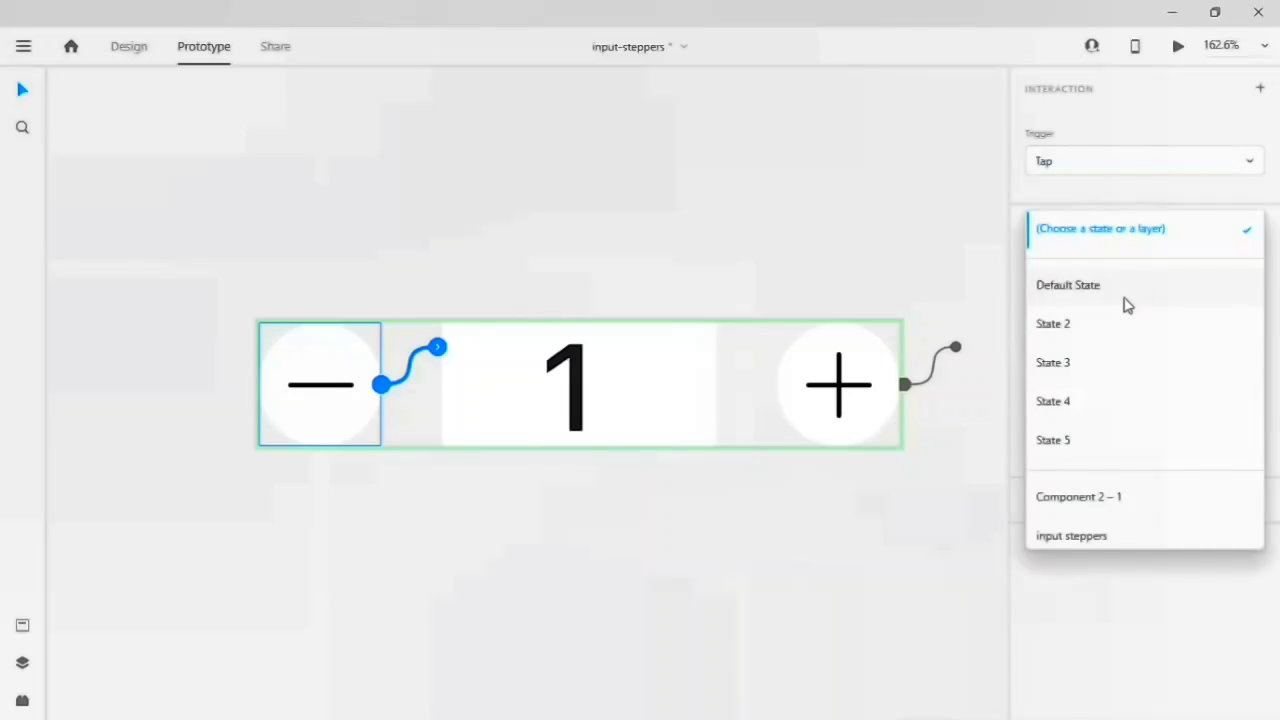
left_click(1127, 290)
- Verify State 1's plus links to State 2 and reselect the stepper
left_click(830, 564)
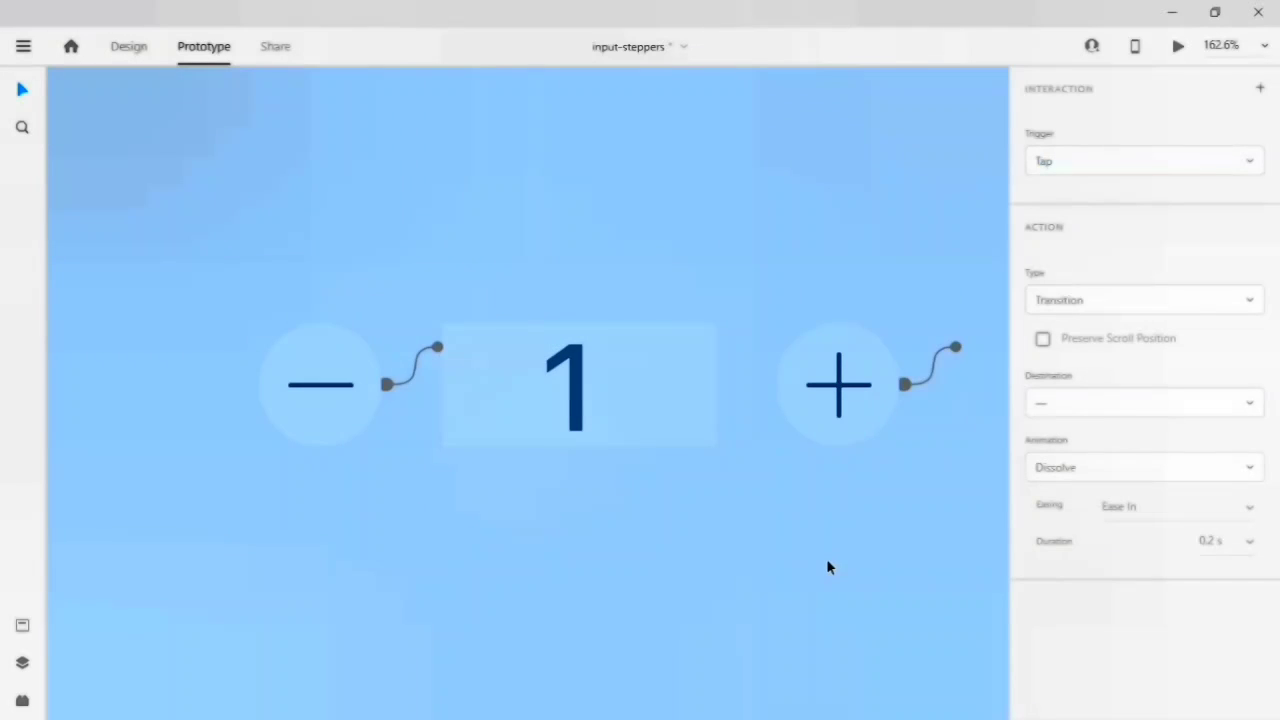
left_click(852, 436)
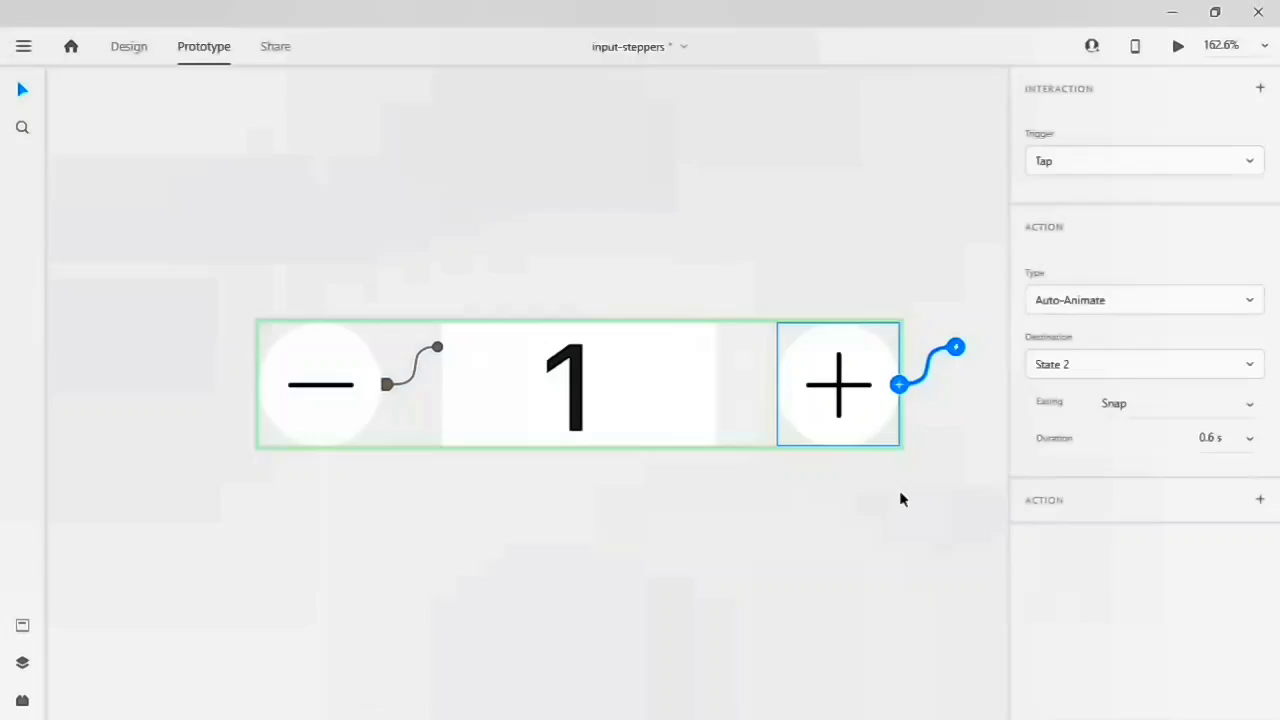
left_click(899, 490)
left_click(845, 426)
- In State 2, link the plus button to State 3 with Tap Auto-Animate
left_click(1075, 179)
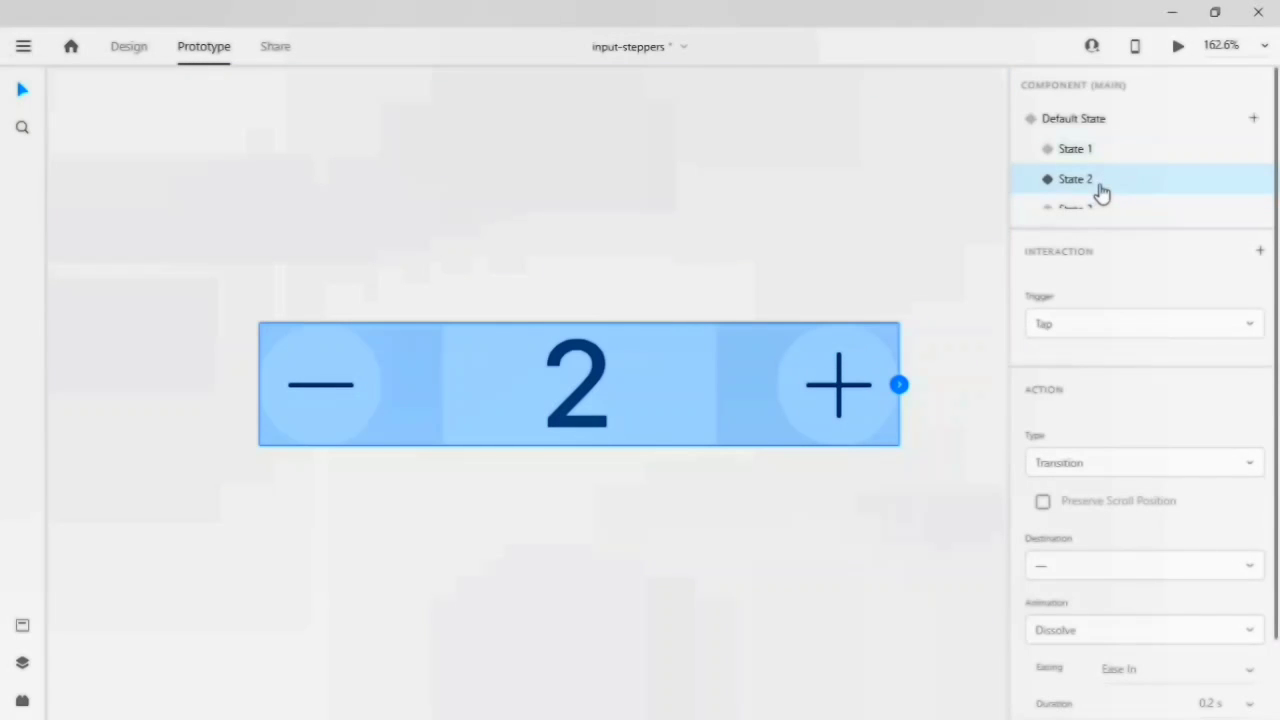
left_click(885, 381)
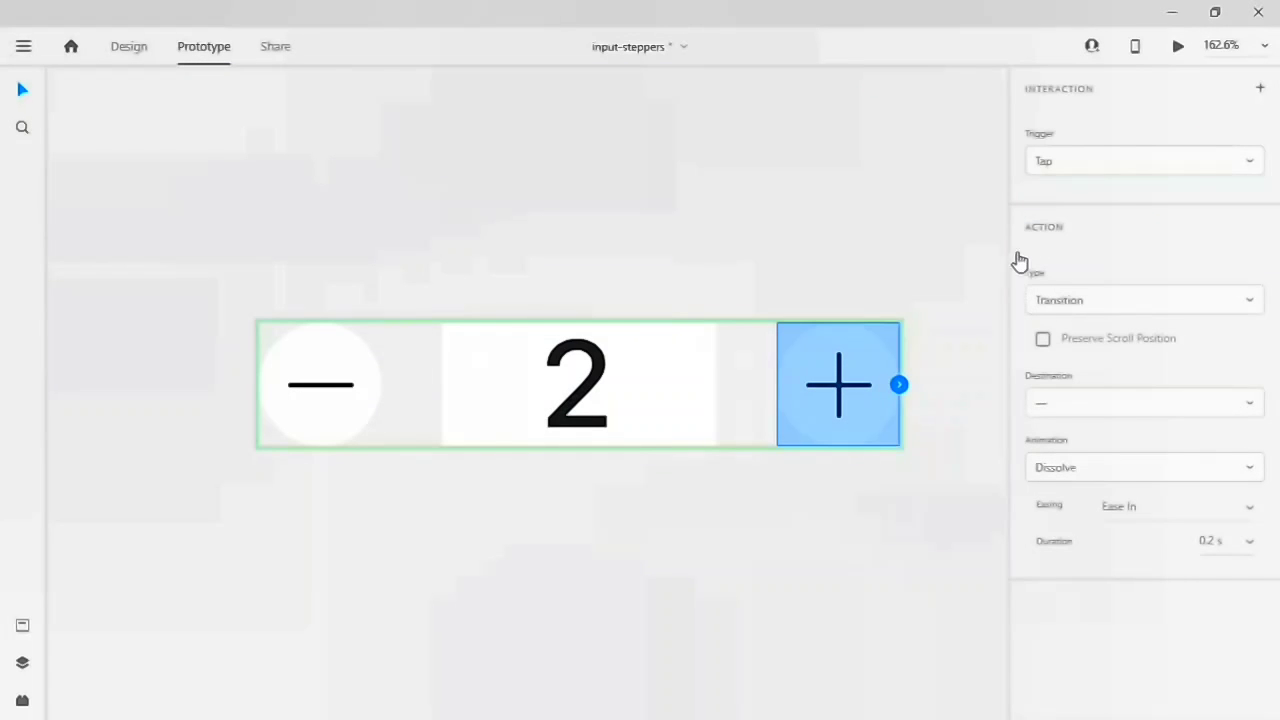
left_click(1263, 89)
left_click(1122, 302)
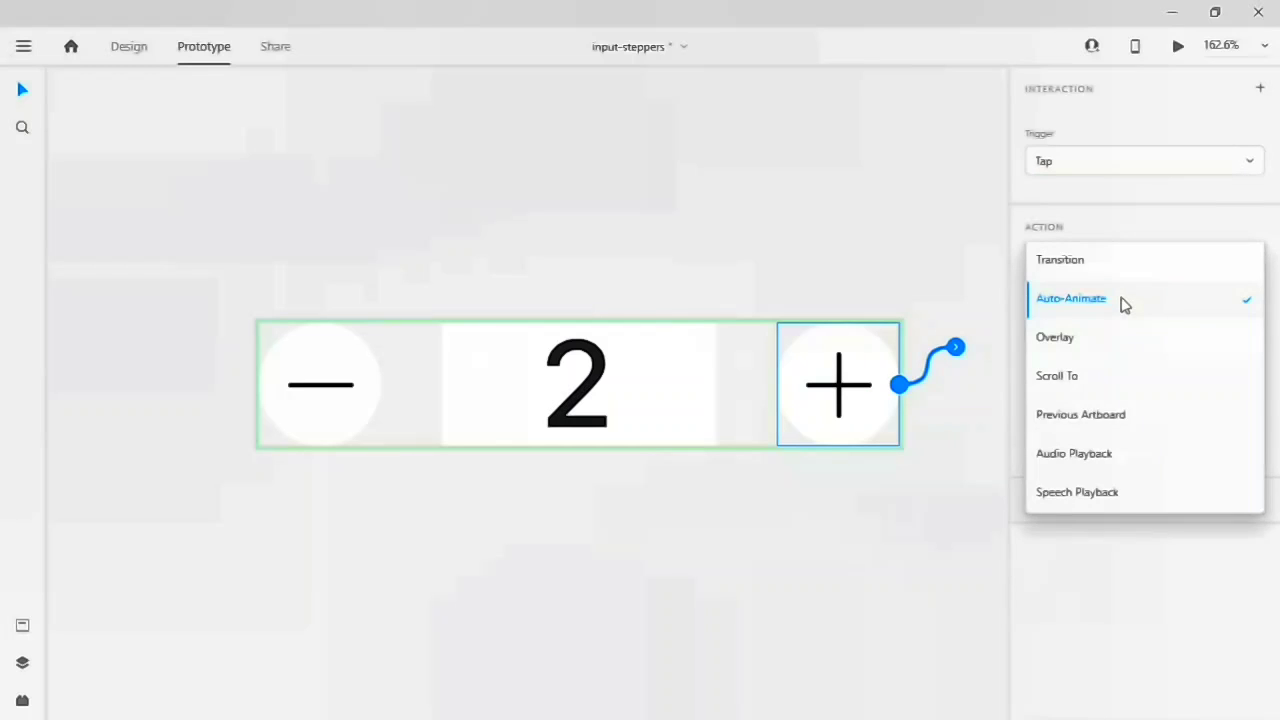
left_click(1121, 303)
left_click(1141, 366)
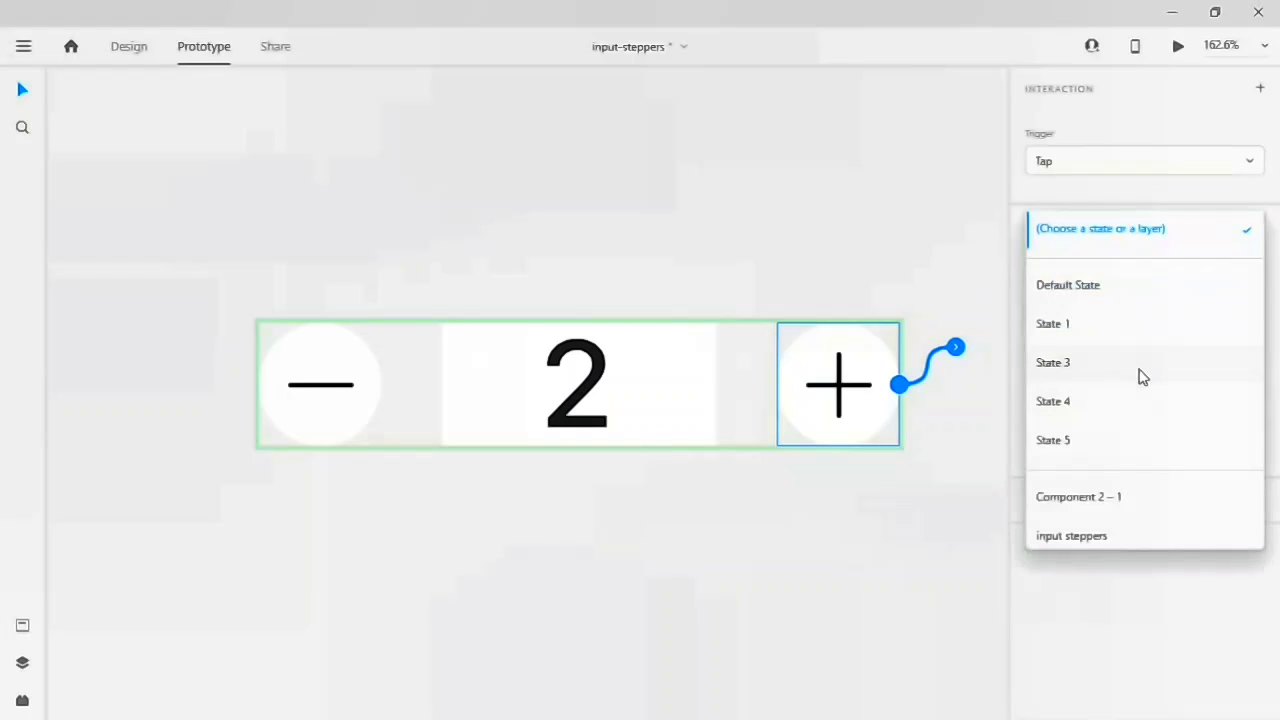
left_click(1080, 368)
left_click(474, 463)
- Link State 2's minus button to State 1 on Tap
double_click(361, 421)
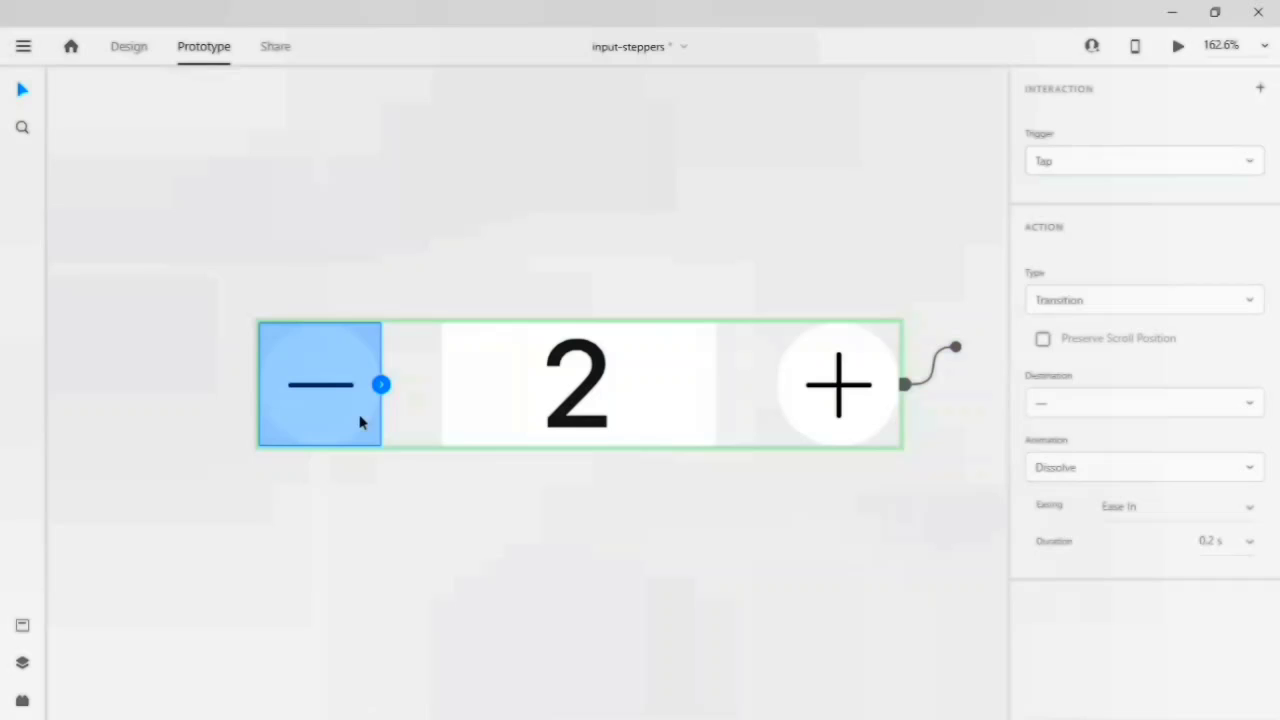
left_click(1261, 89)
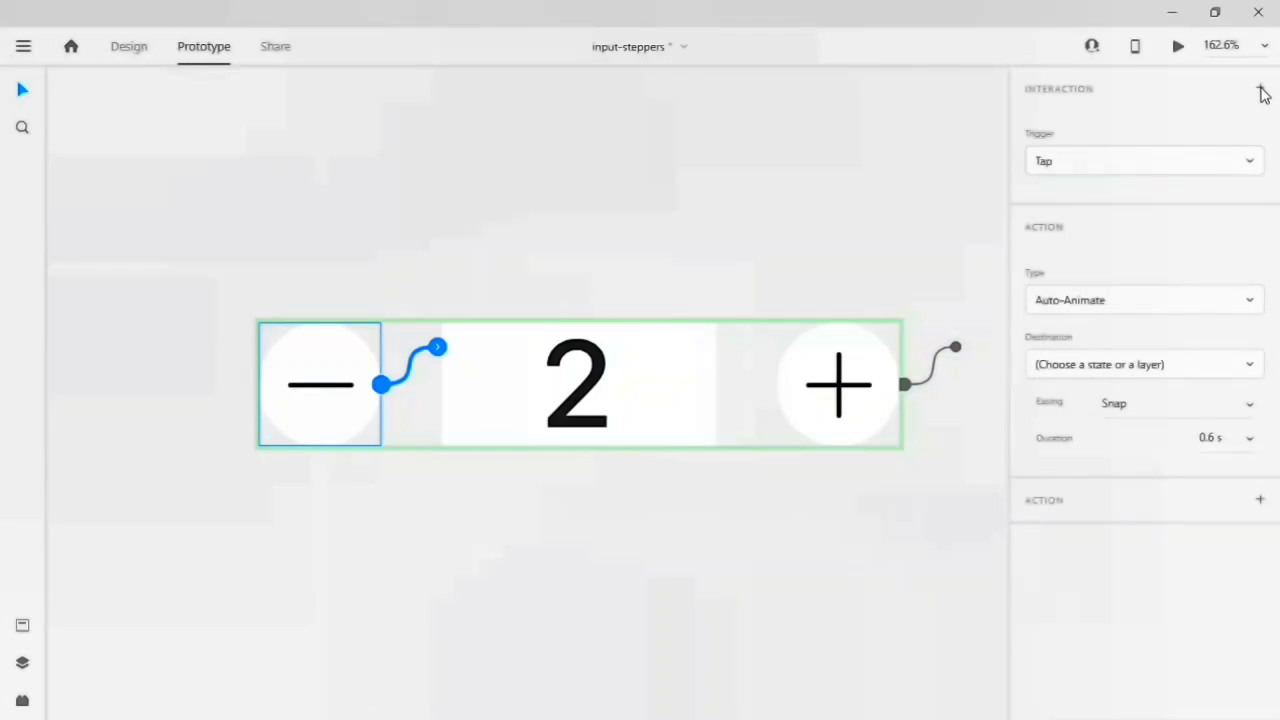
left_click(1097, 372)
left_click(1071, 331)
left_click(838, 408)
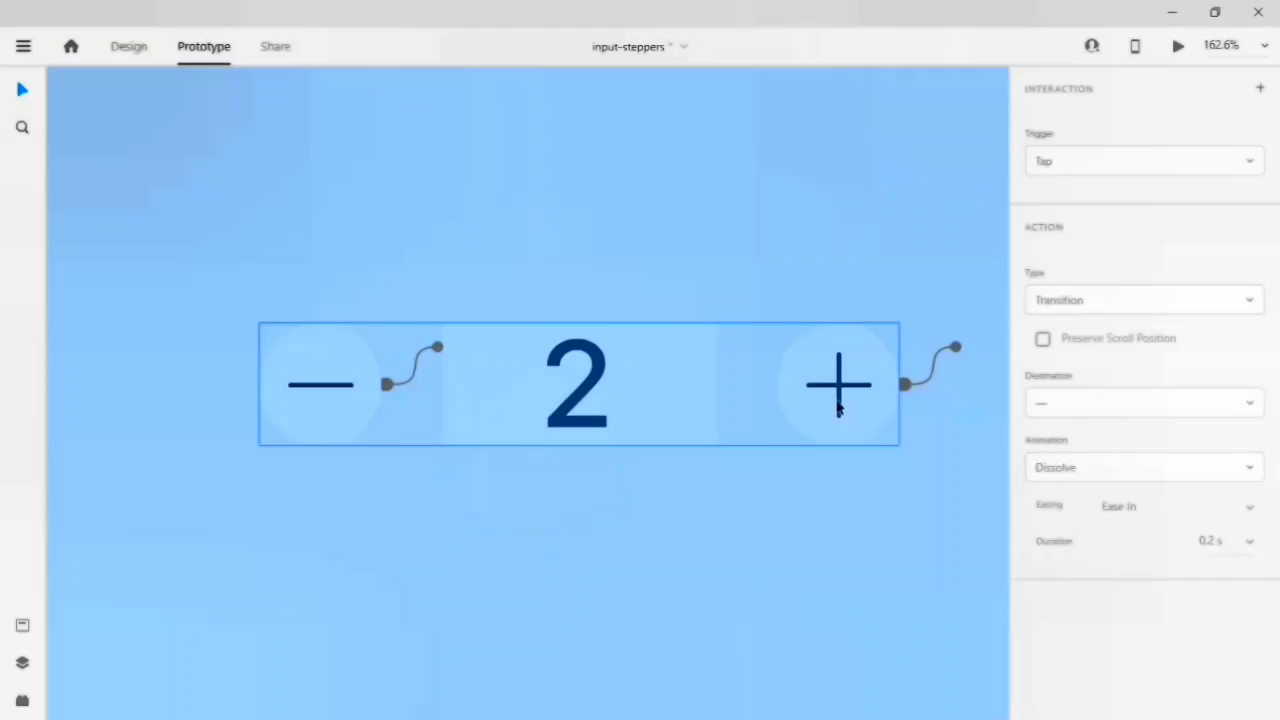
- In State 3, link the plus button to State 4 on Tap
scroll(1118, 188, "down", 1)
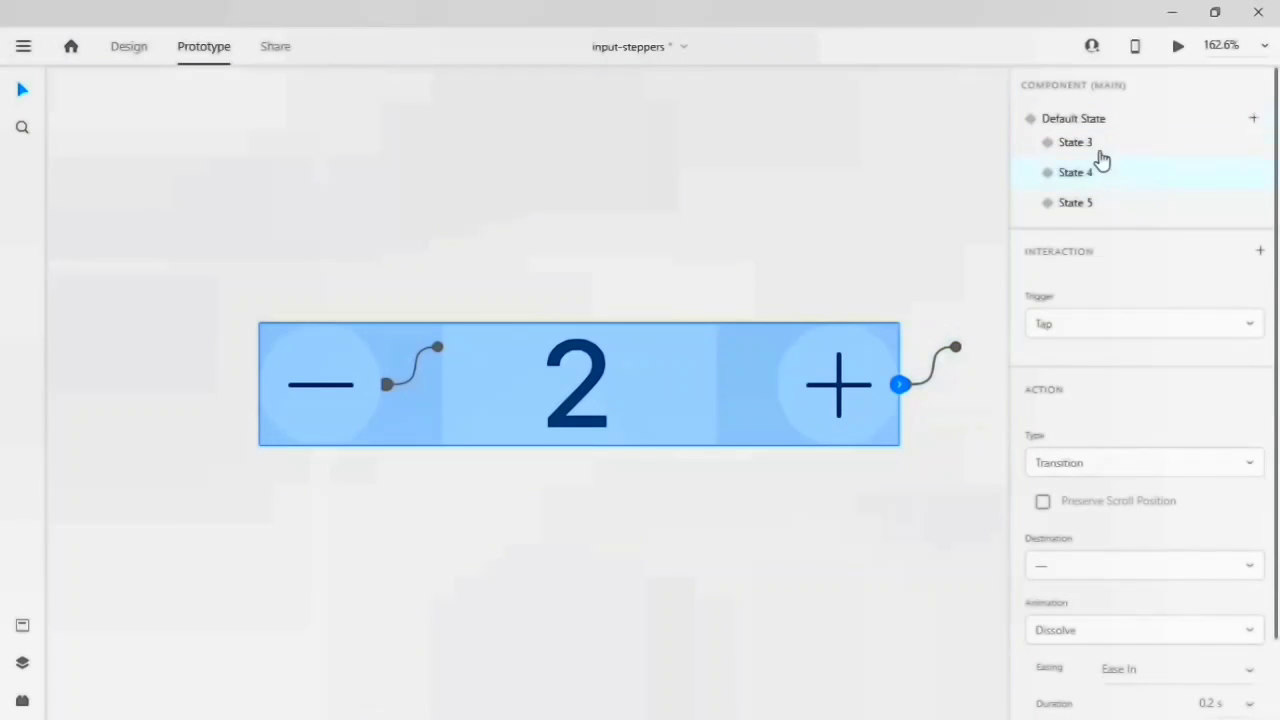
left_click(1096, 158)
left_click(884, 376)
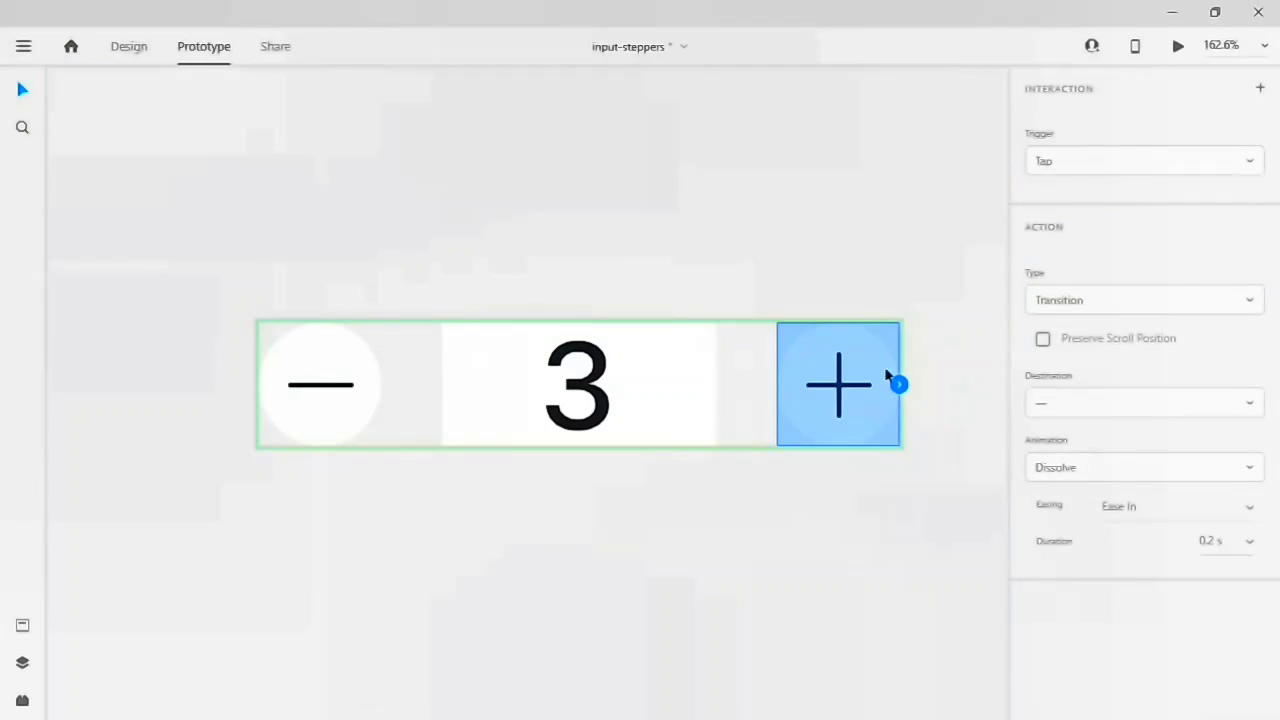
left_click(1261, 91)
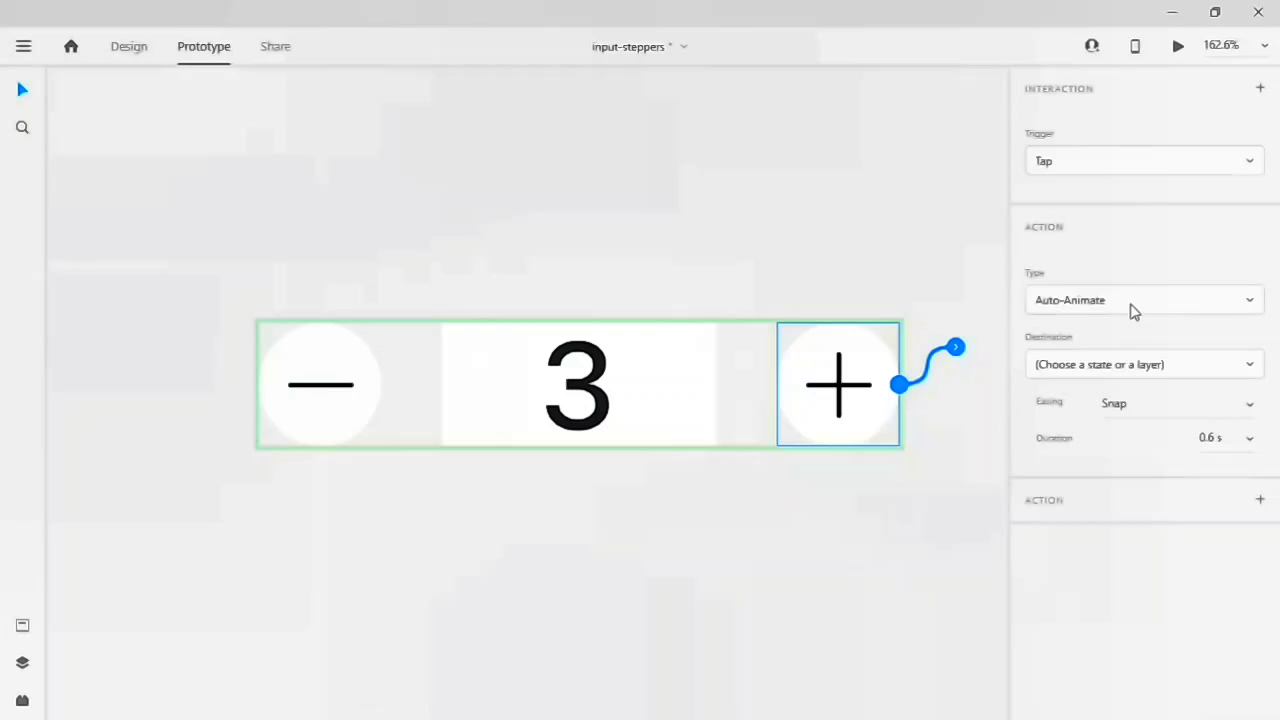
left_click(1137, 366)
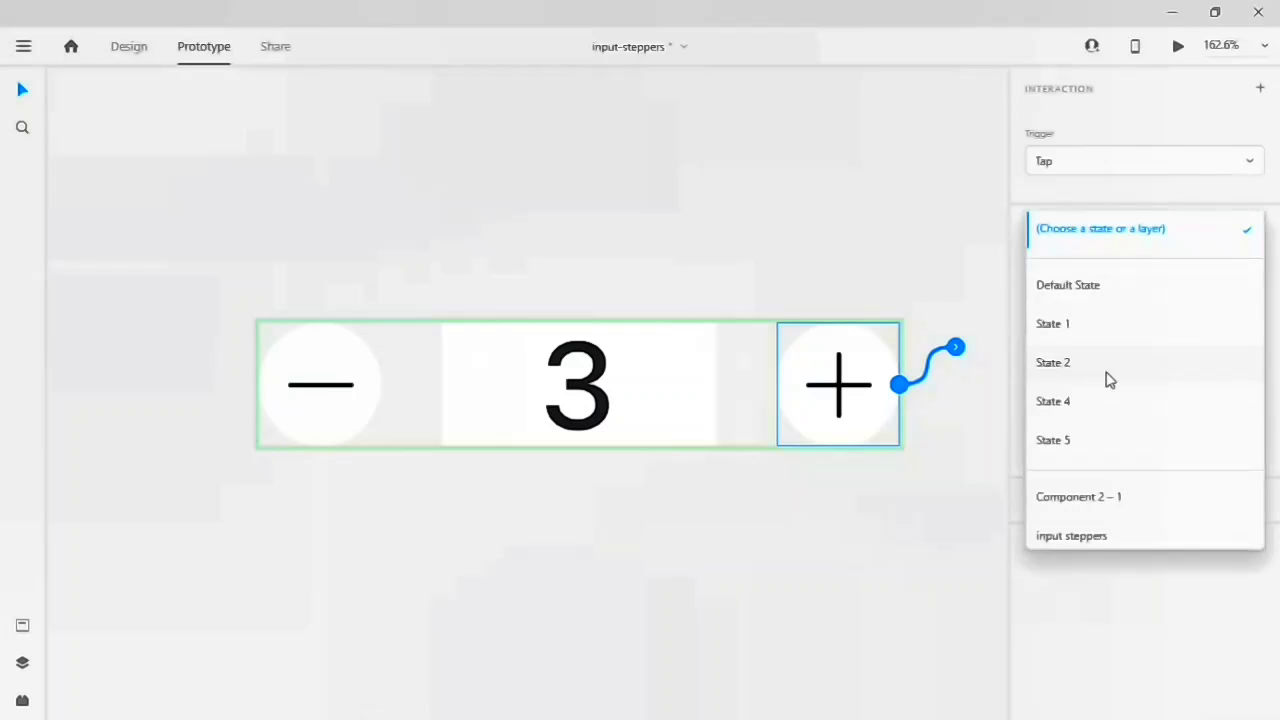
left_click(1058, 420)
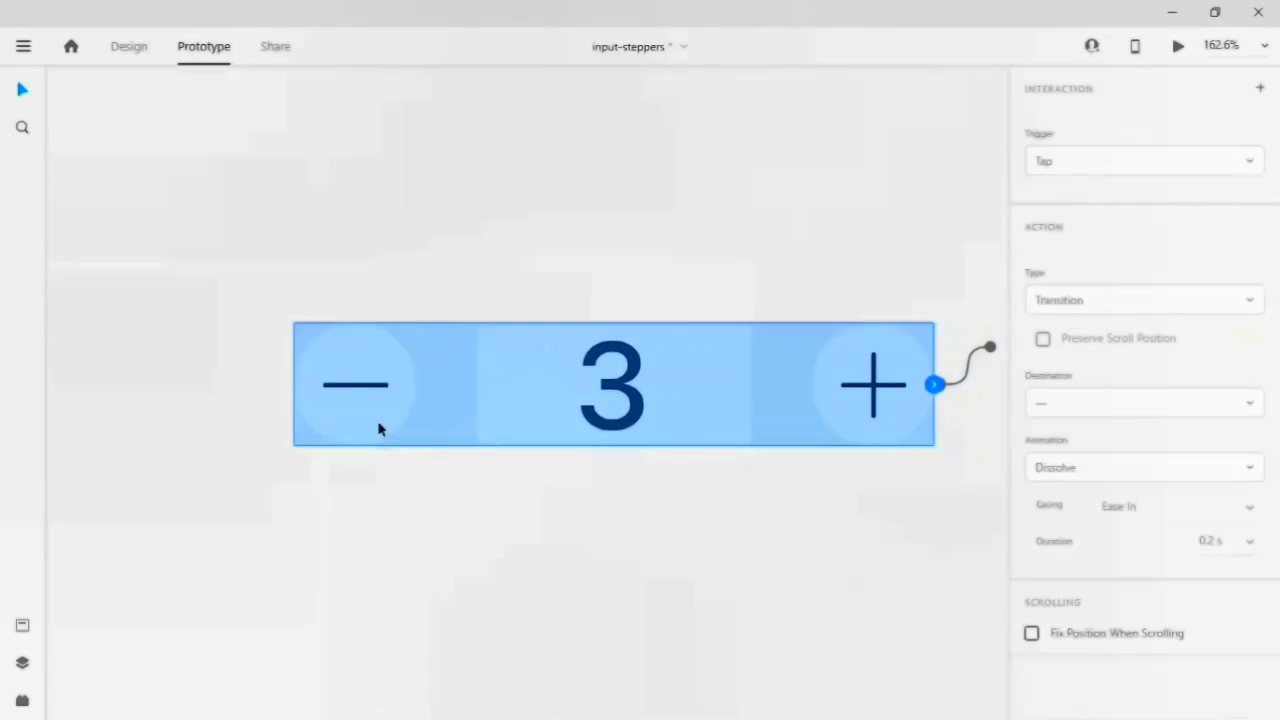
- Link State 3's minus button to State 2 on Tap
double_click(378, 428)
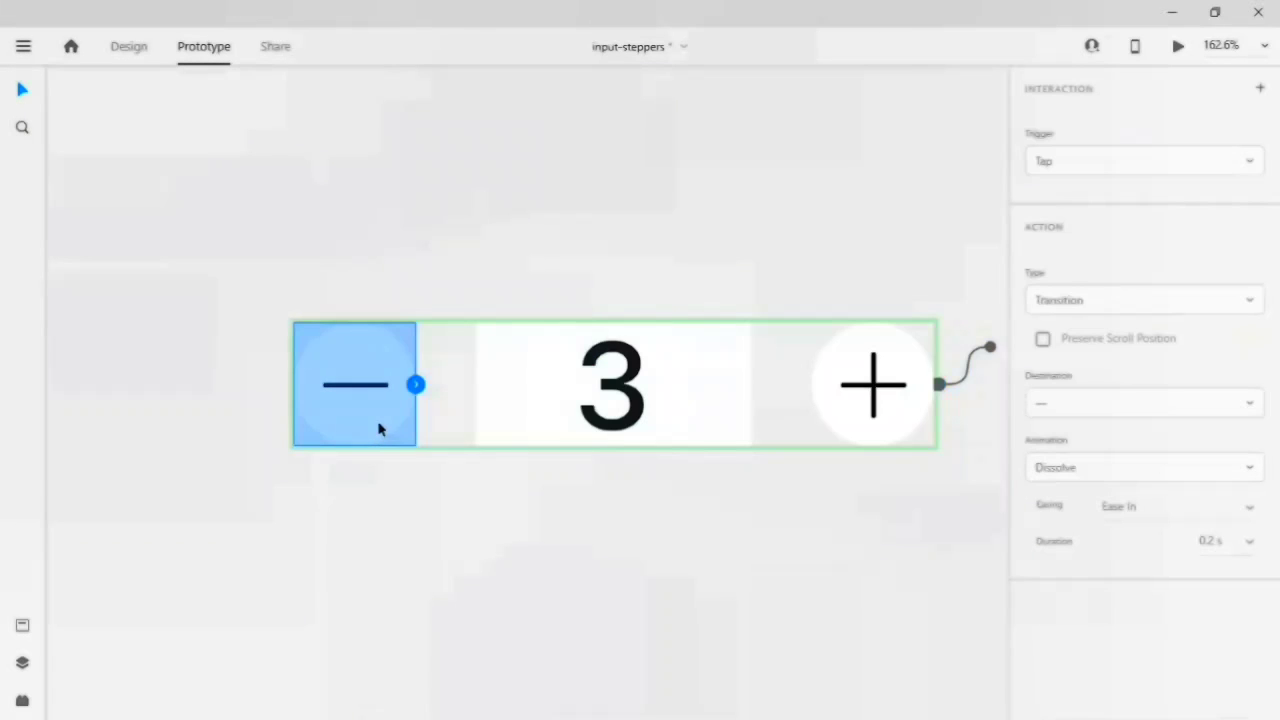
left_click(1261, 91)
left_click(1132, 368)
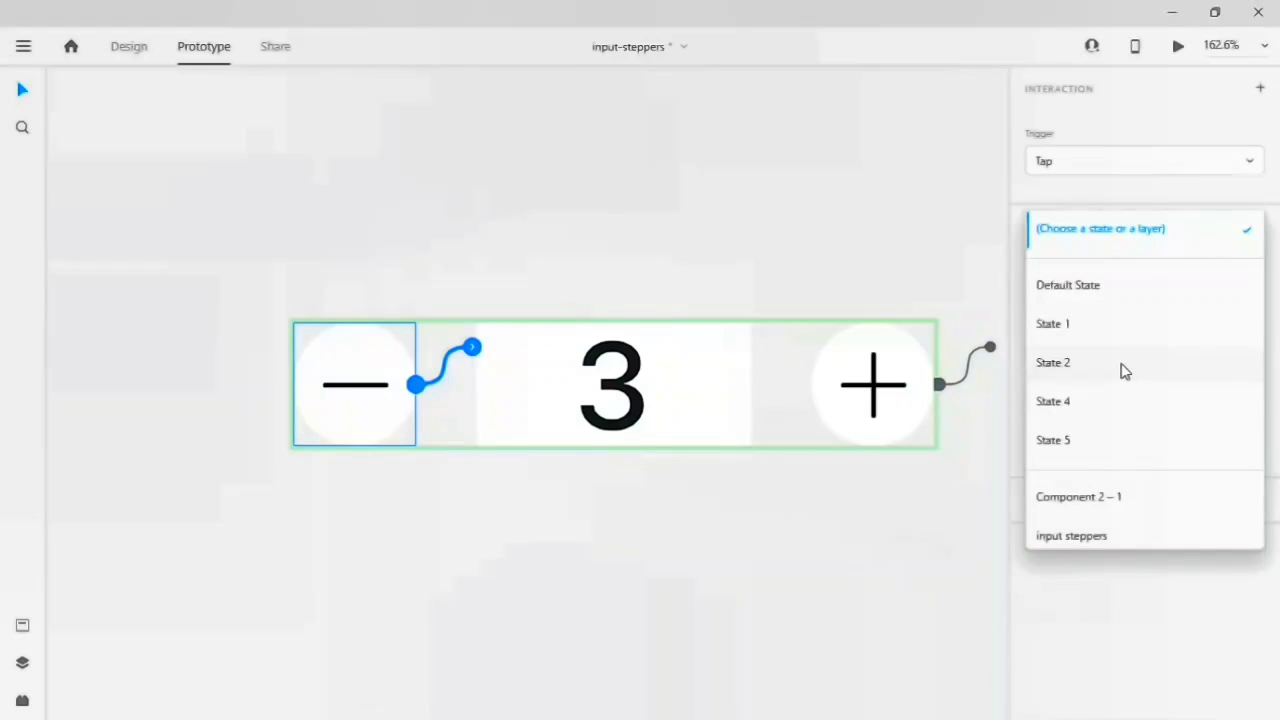
left_click(1060, 362)
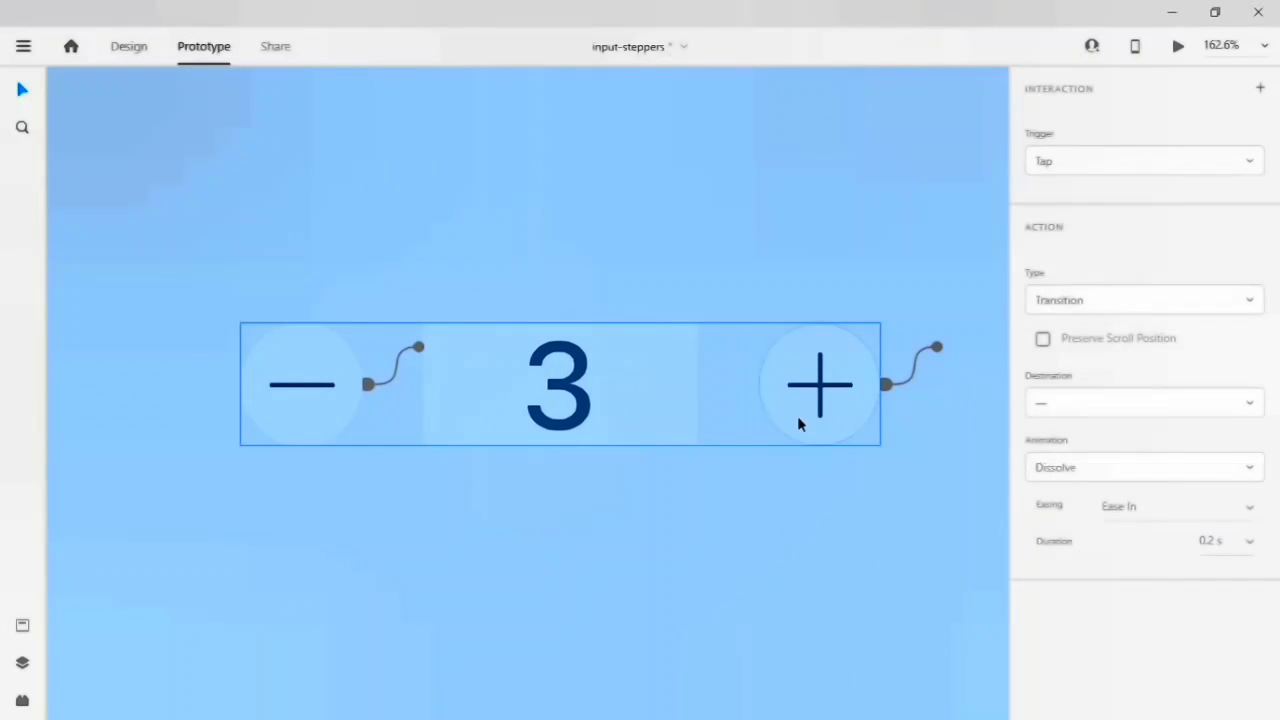
- In State 4, link plus to State 5 and minus to State 3 on Tap
scroll(1123, 200, "down", 1)
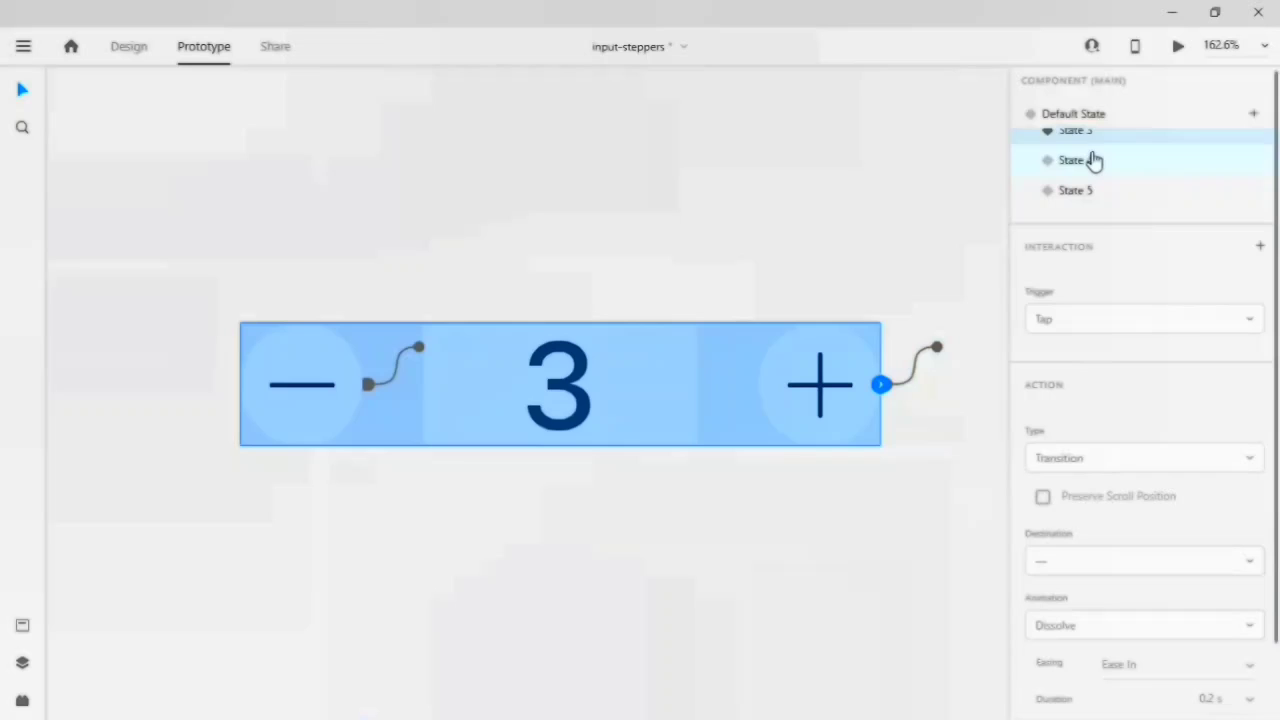
left_click(1091, 160)
left_click(880, 385)
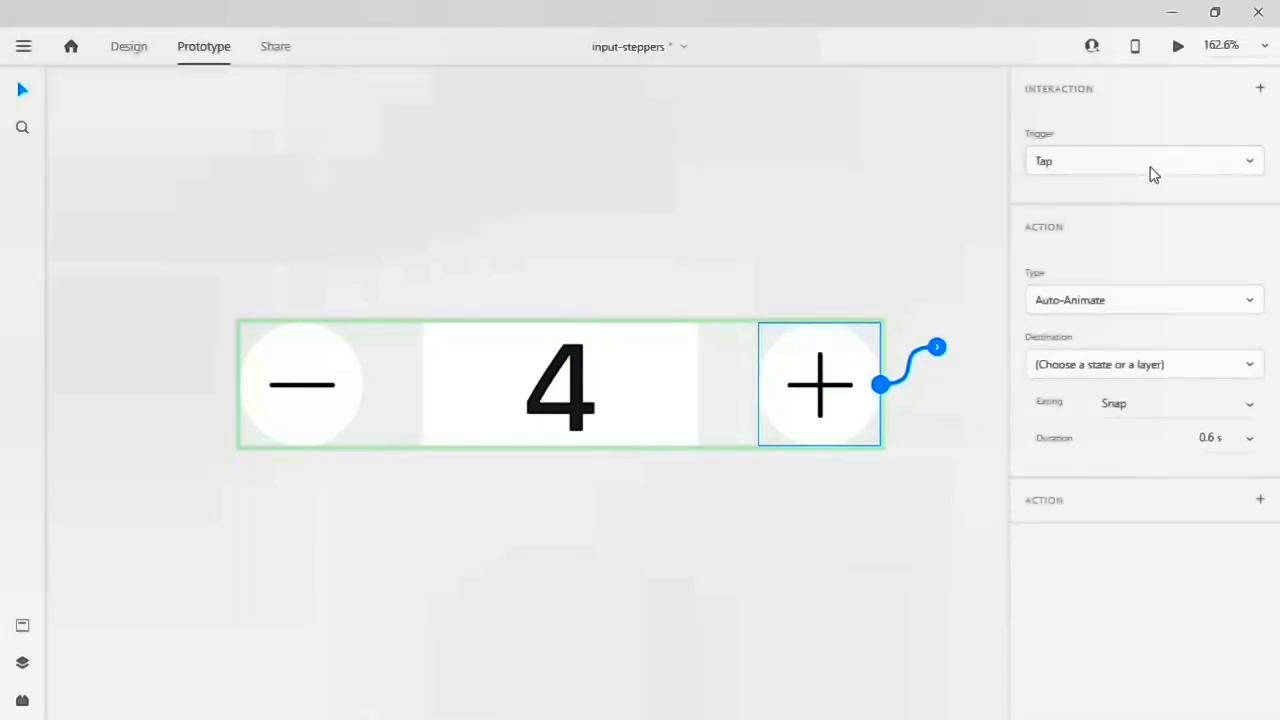
left_click(1150, 175)
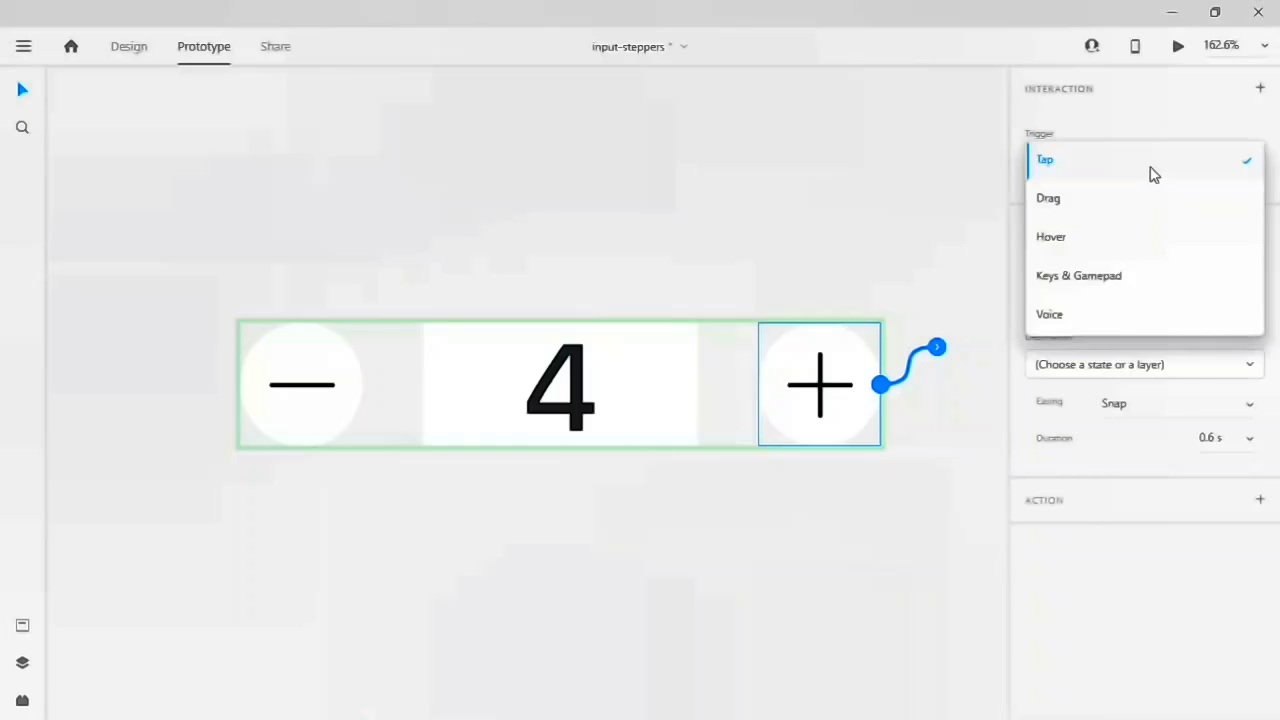
left_click(1151, 174)
left_click(1113, 369)
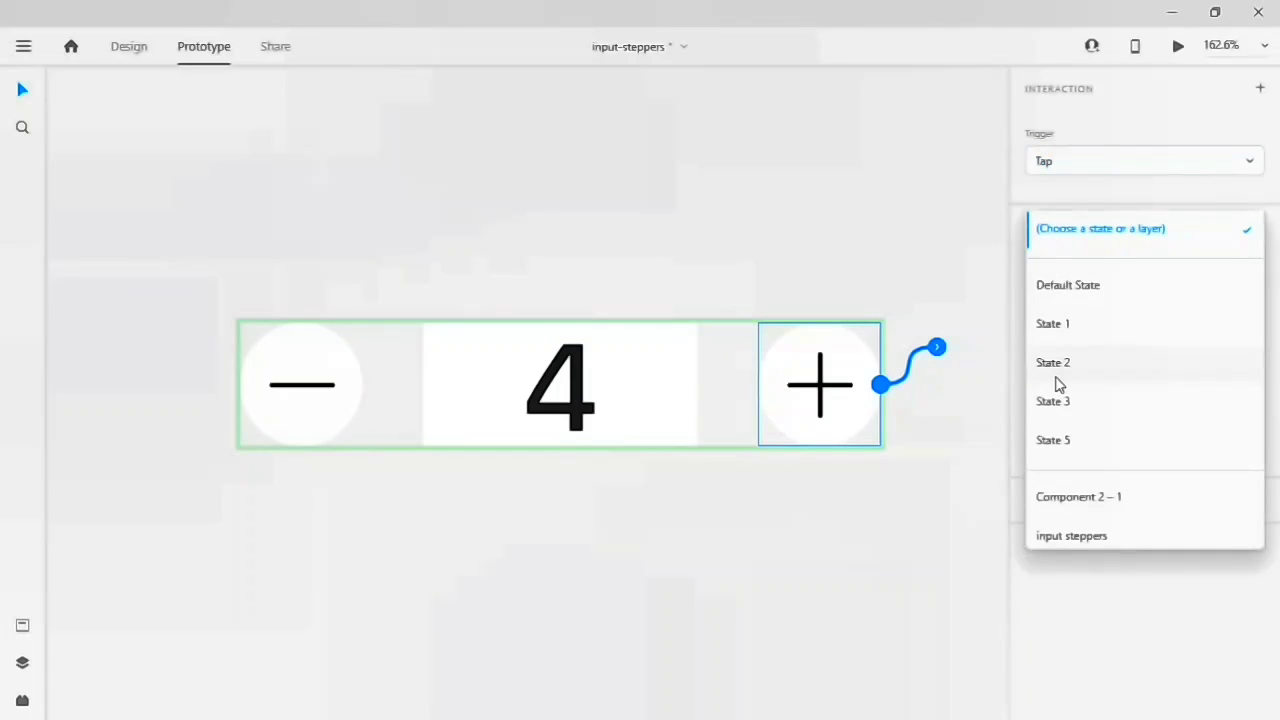
left_click(1066, 448)
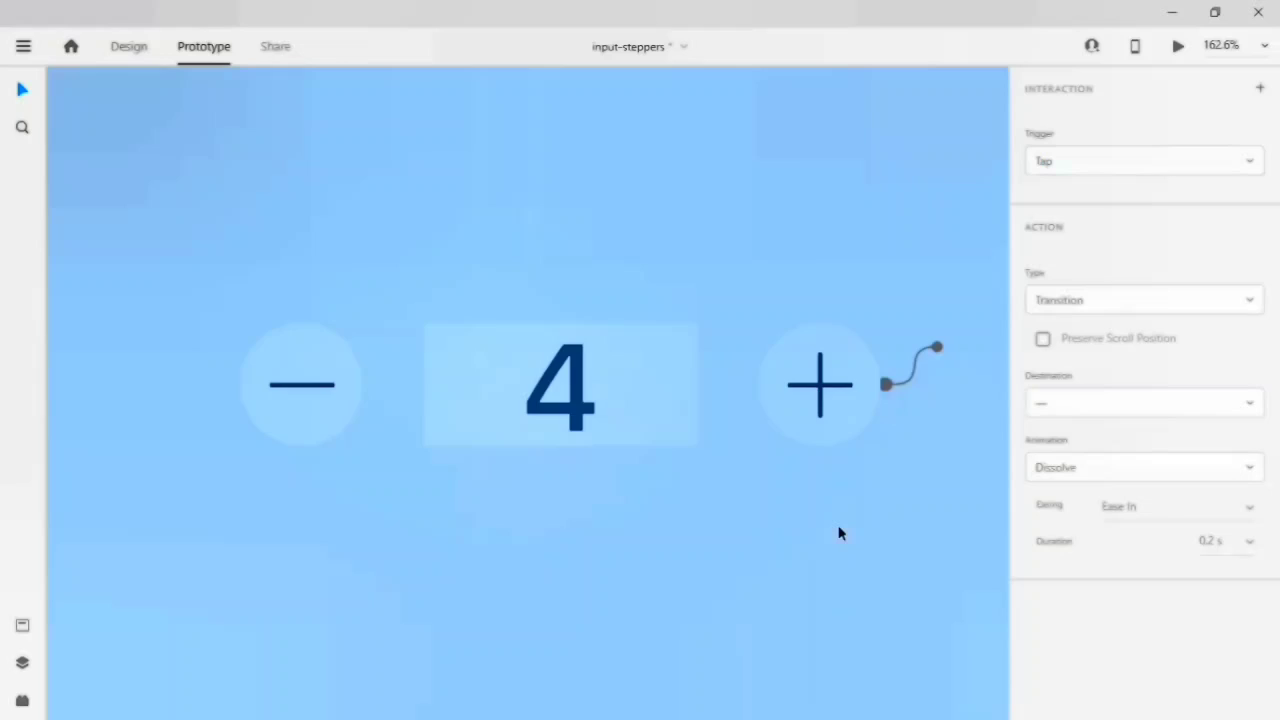
left_click(412, 427)
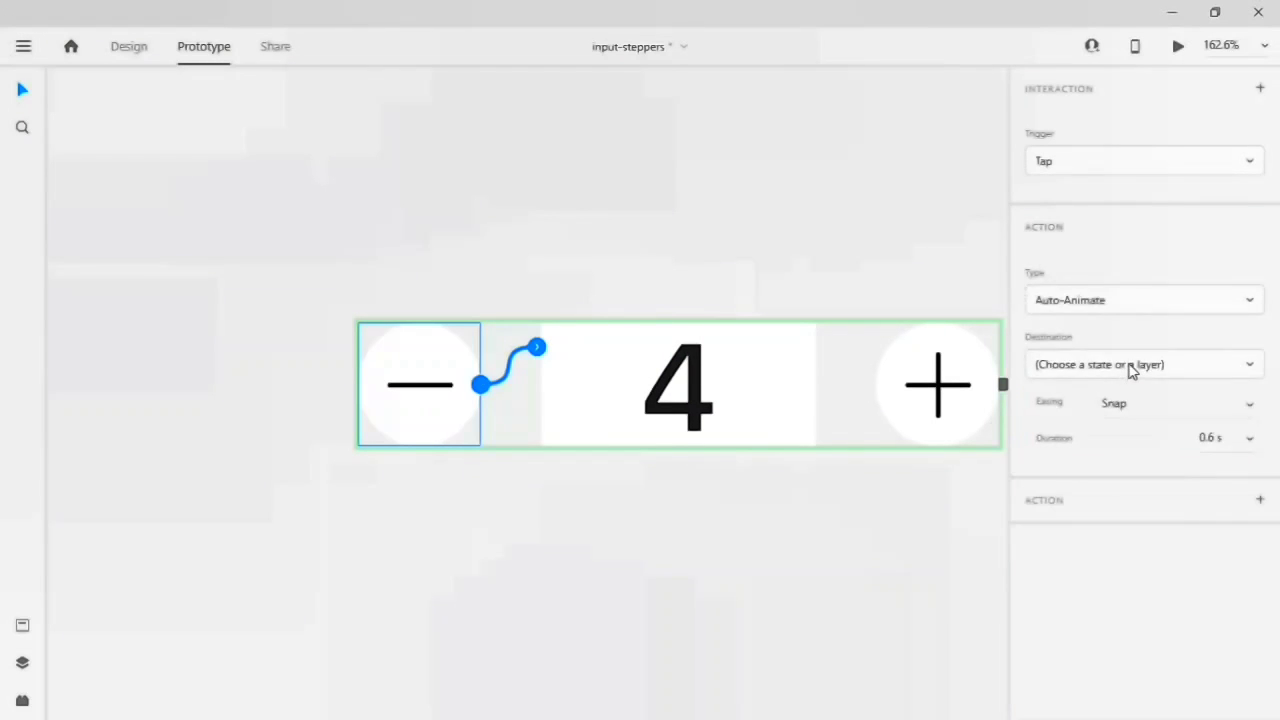
left_click(1131, 368)
left_click(1085, 405)
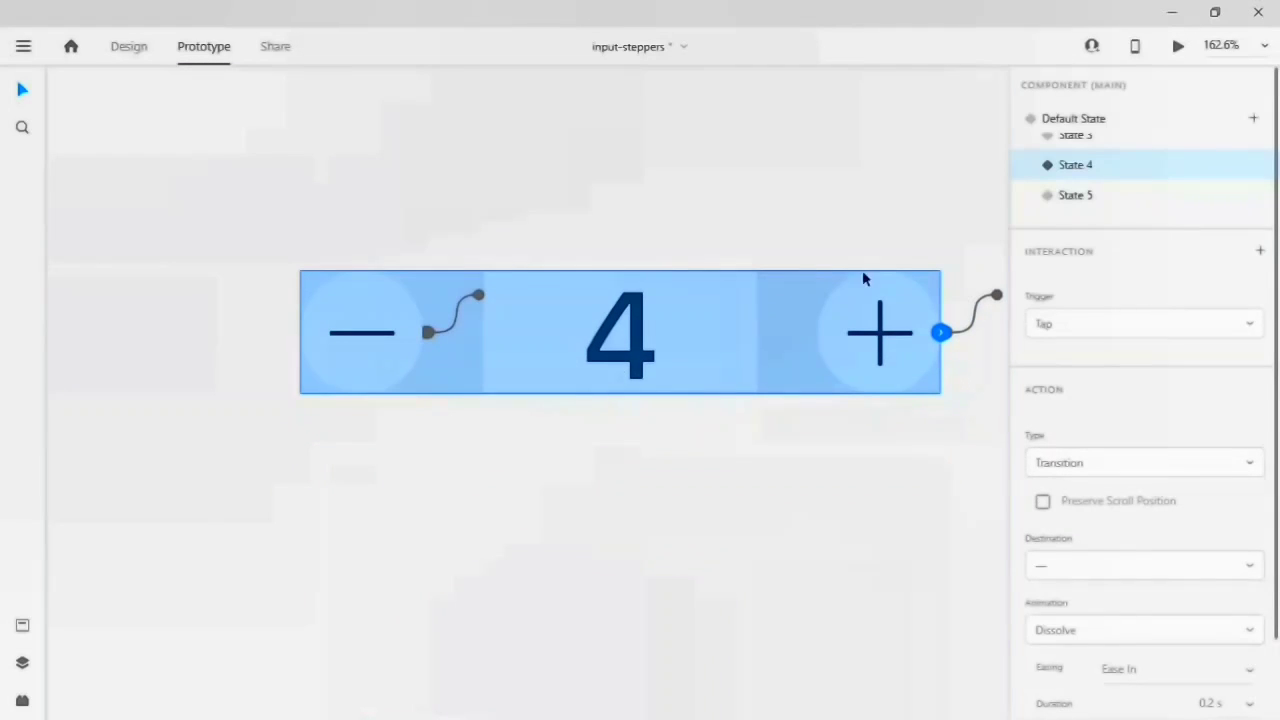
- Start an interaction on State 5's plus but leave it without a destination
left_click(1100, 198)
left_click(918, 349)
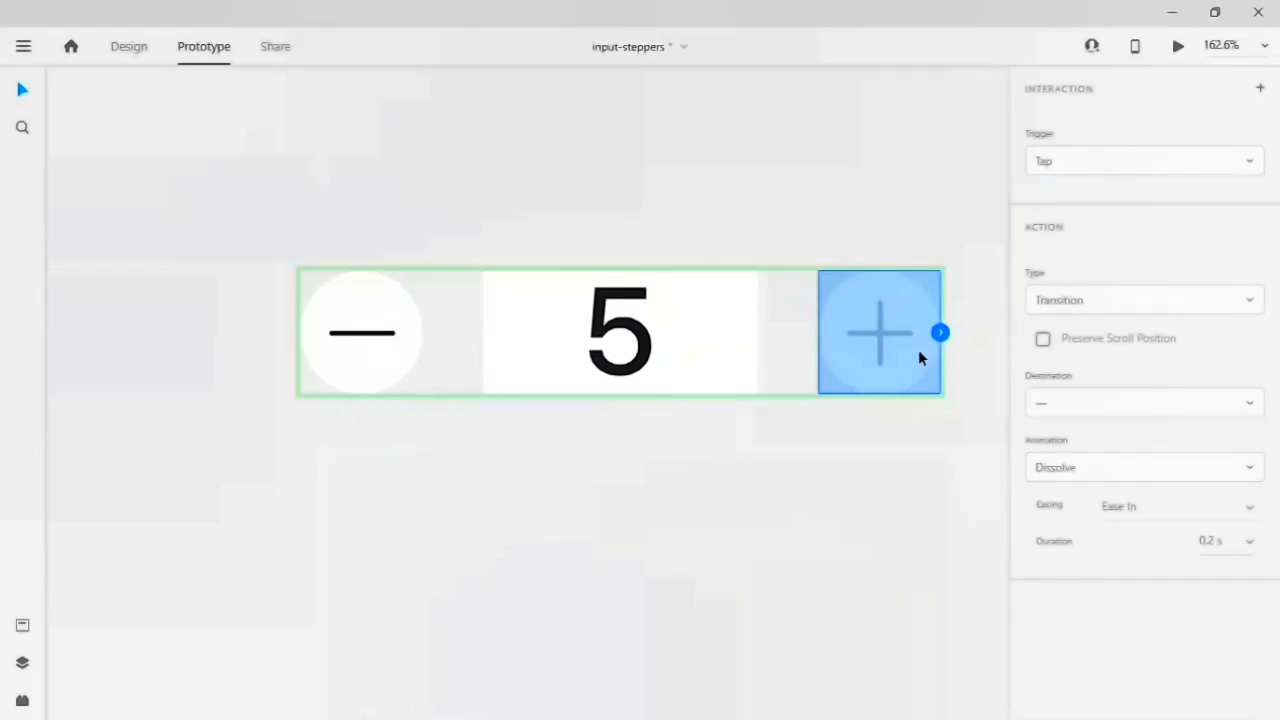
left_click(1260, 89)
left_click(1135, 370)
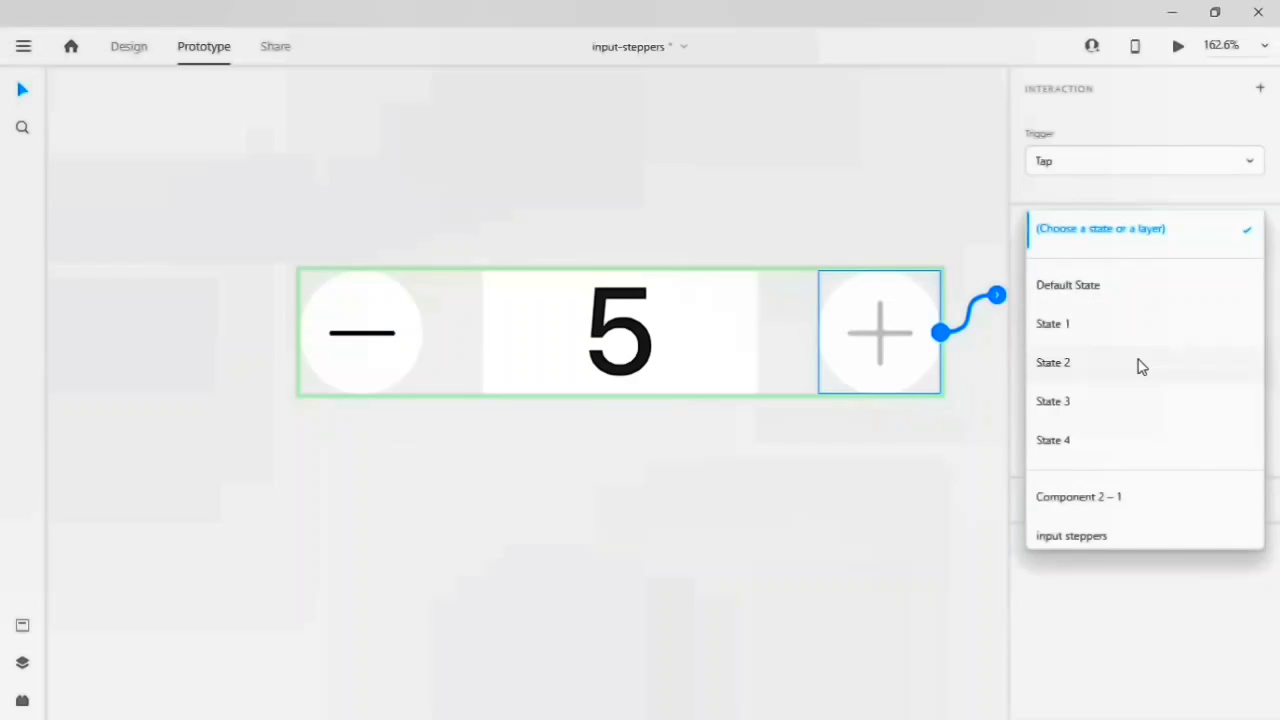
left_click(977, 470)
left_click(957, 457)
- Link State 5's minus button to State 4 on Tap and confirm plus has no link
left_click(332, 366)
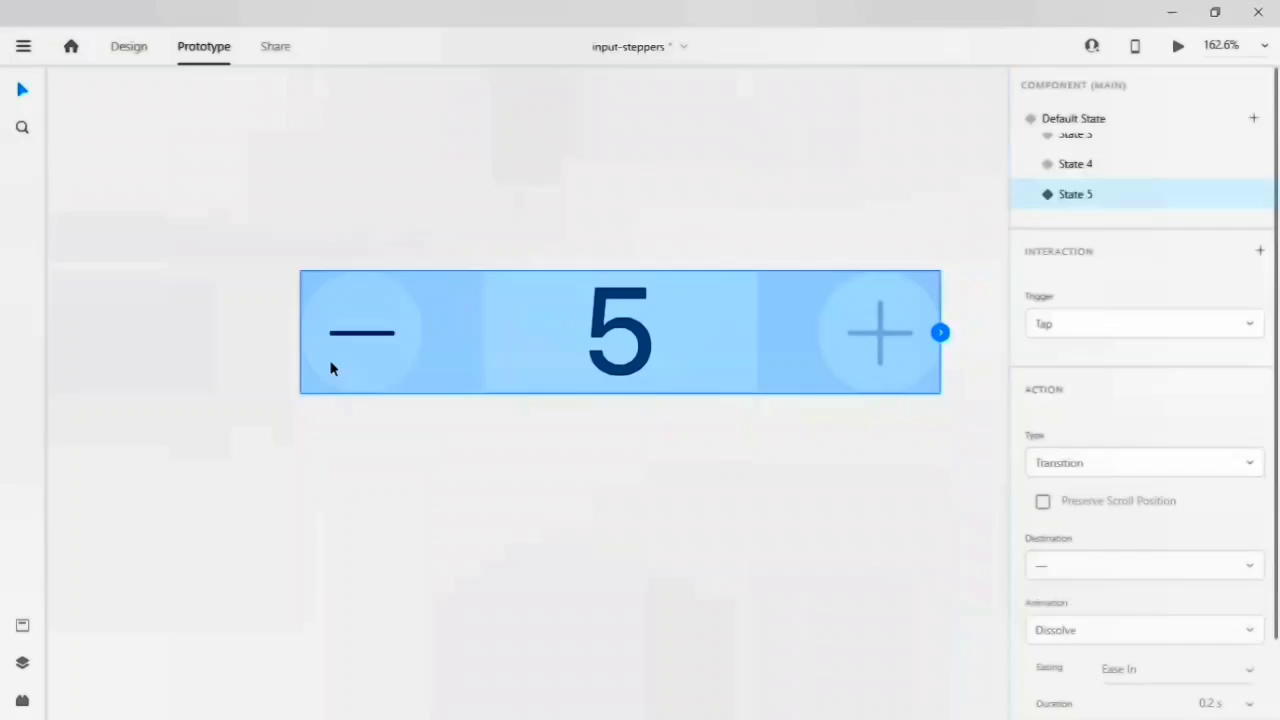
left_click(332, 366)
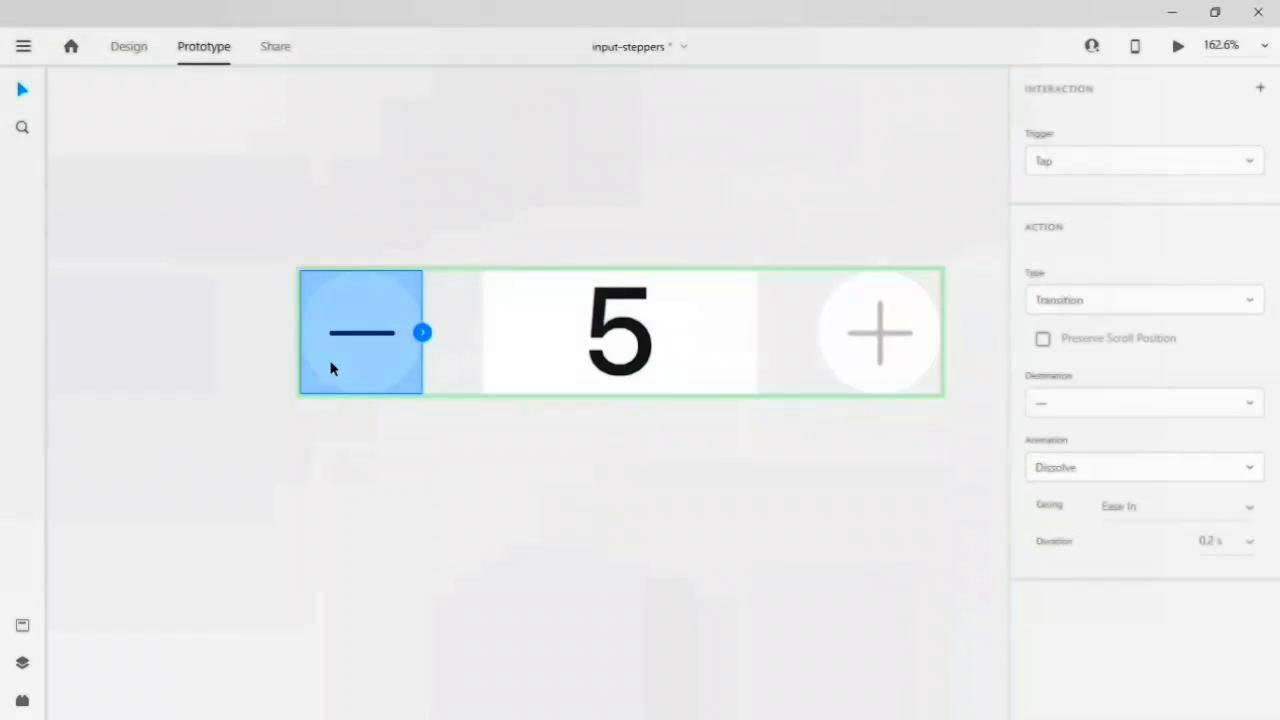
left_click(1259, 89)
left_click(1120, 366)
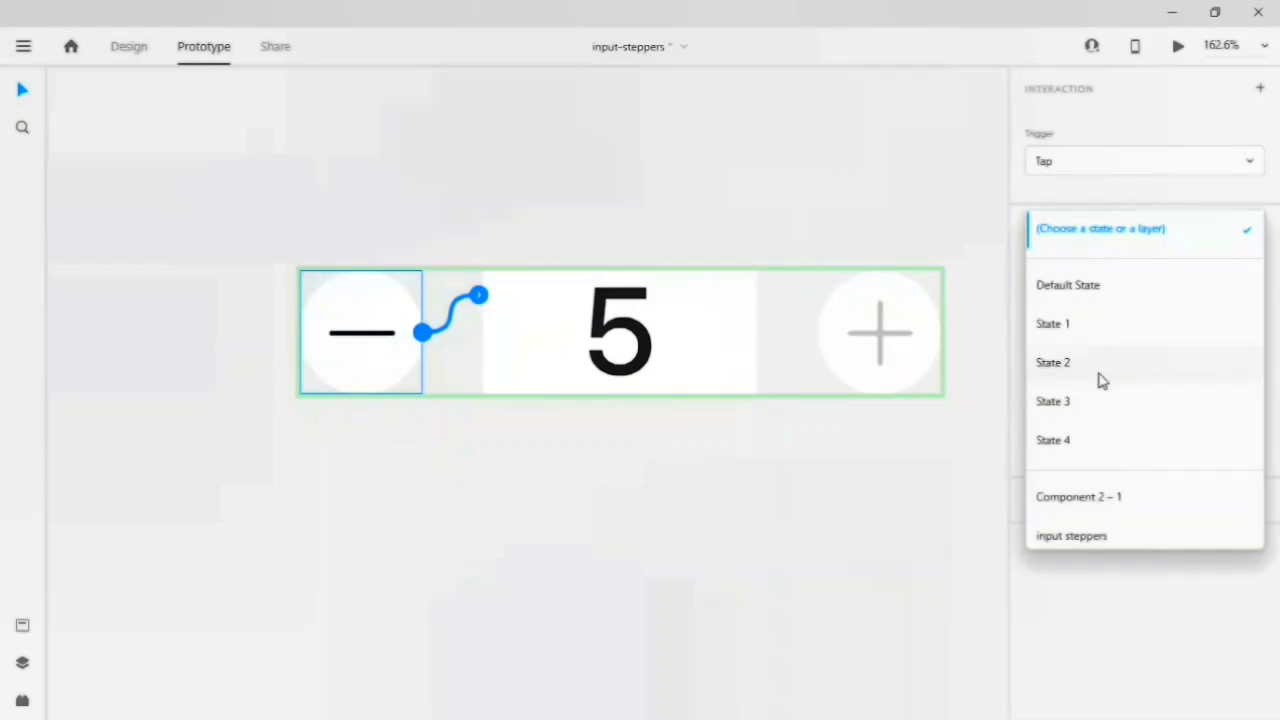
left_click(1060, 440)
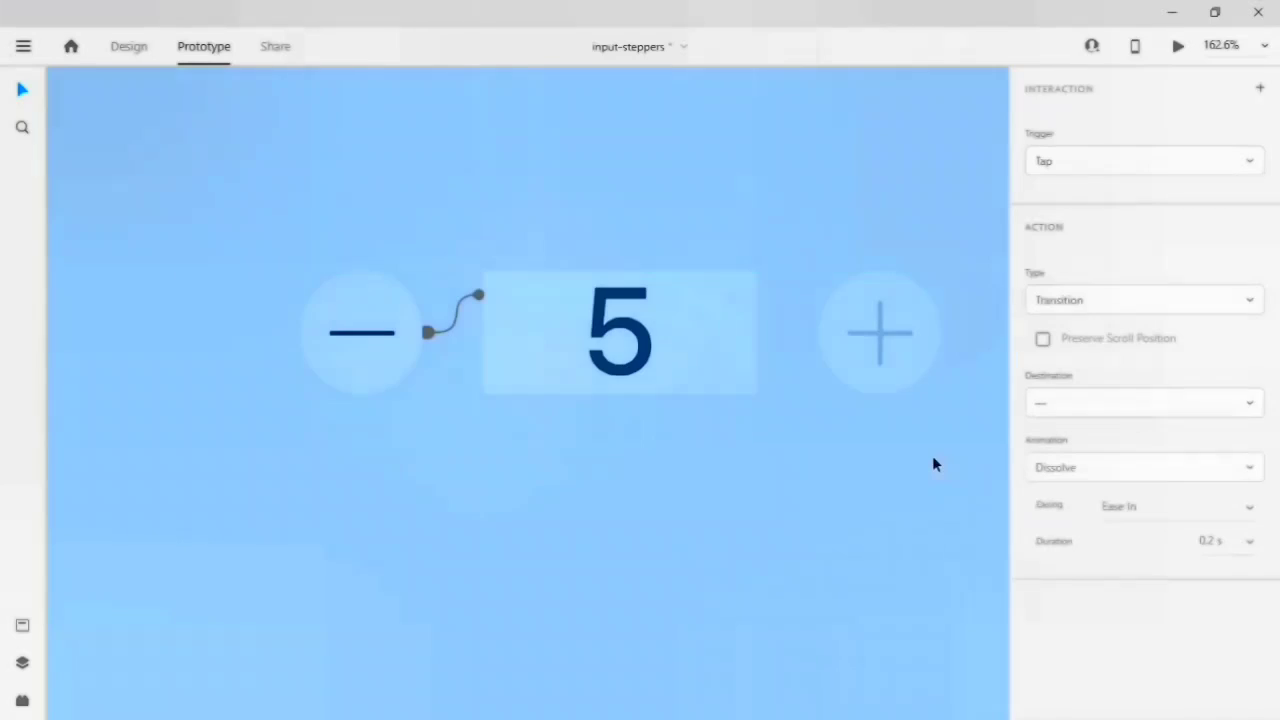
left_click(885, 385)
double_click(885, 384)
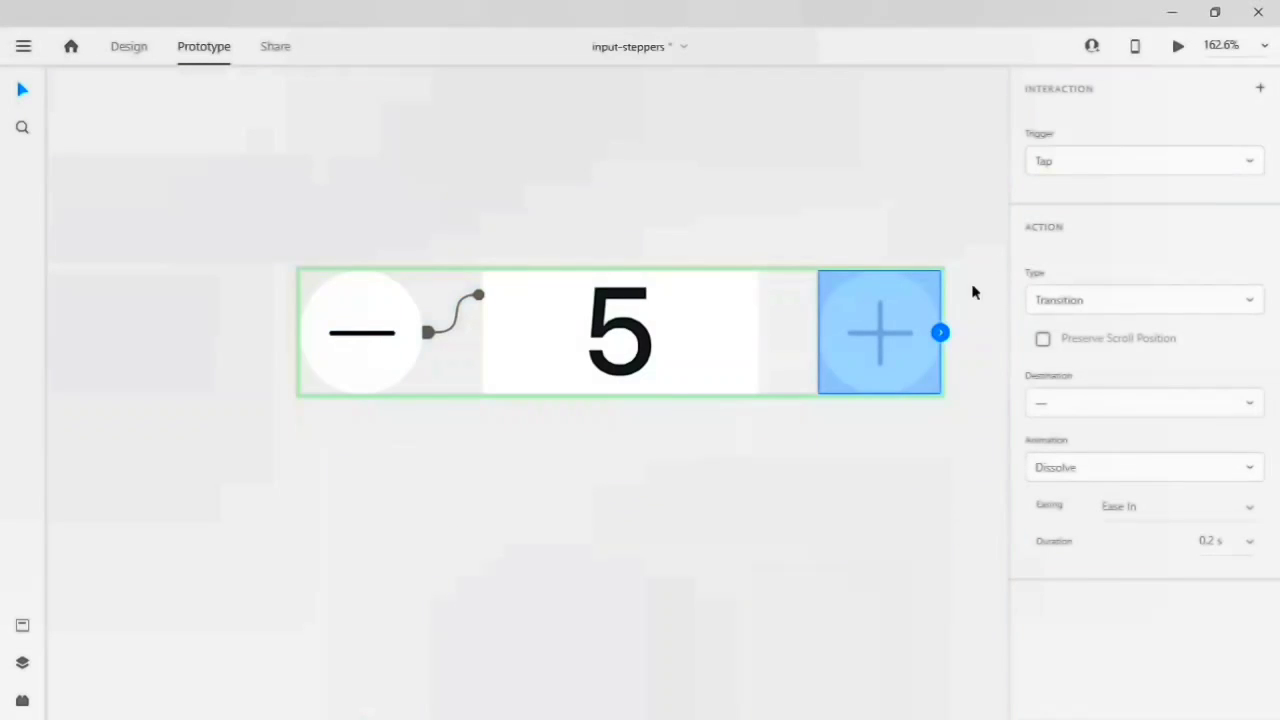
key("ctrl+0")
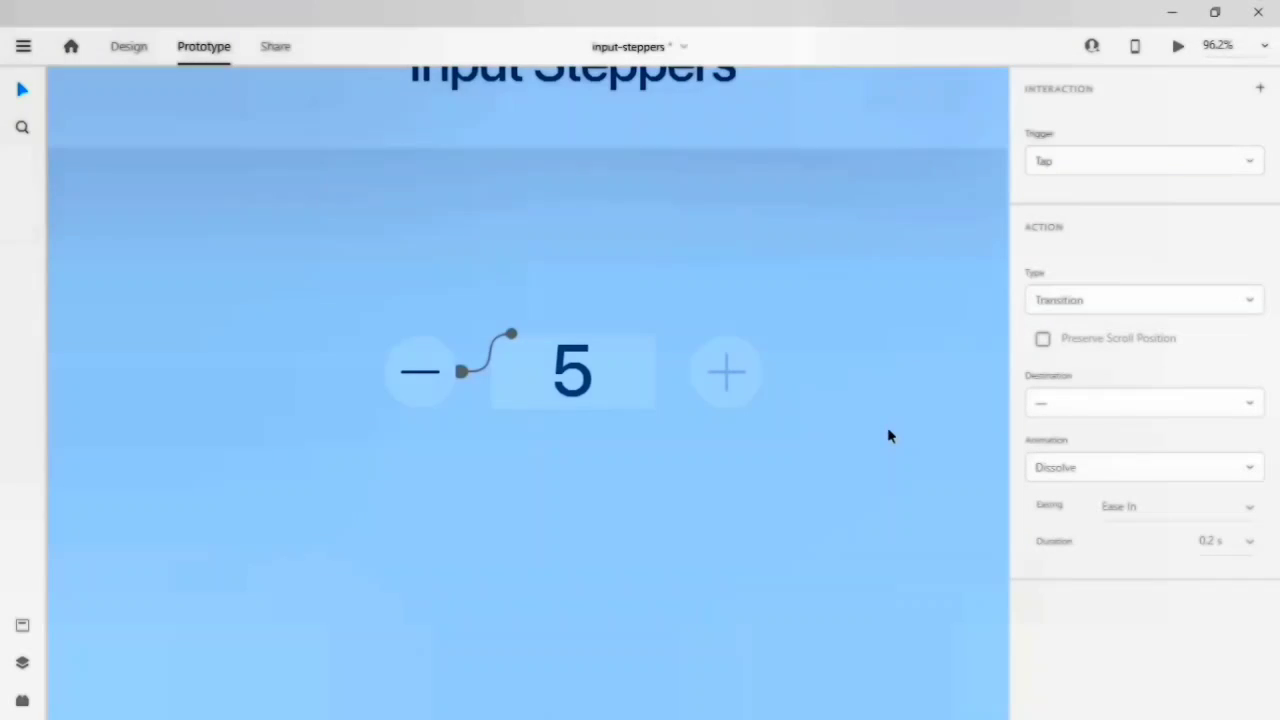
- Back in Design mode, deselect the stepper and select the Input Steppers artboard for preview
scroll(887, 434, "down", 2)
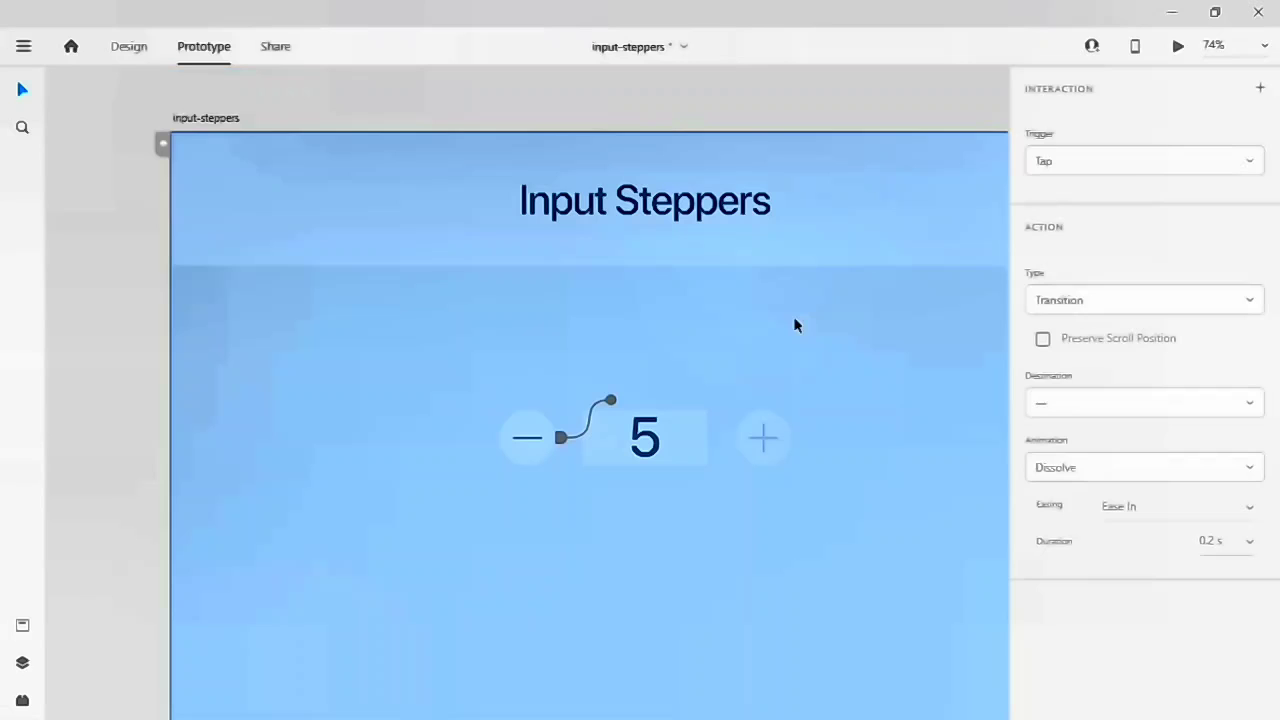
left_click(124, 60)
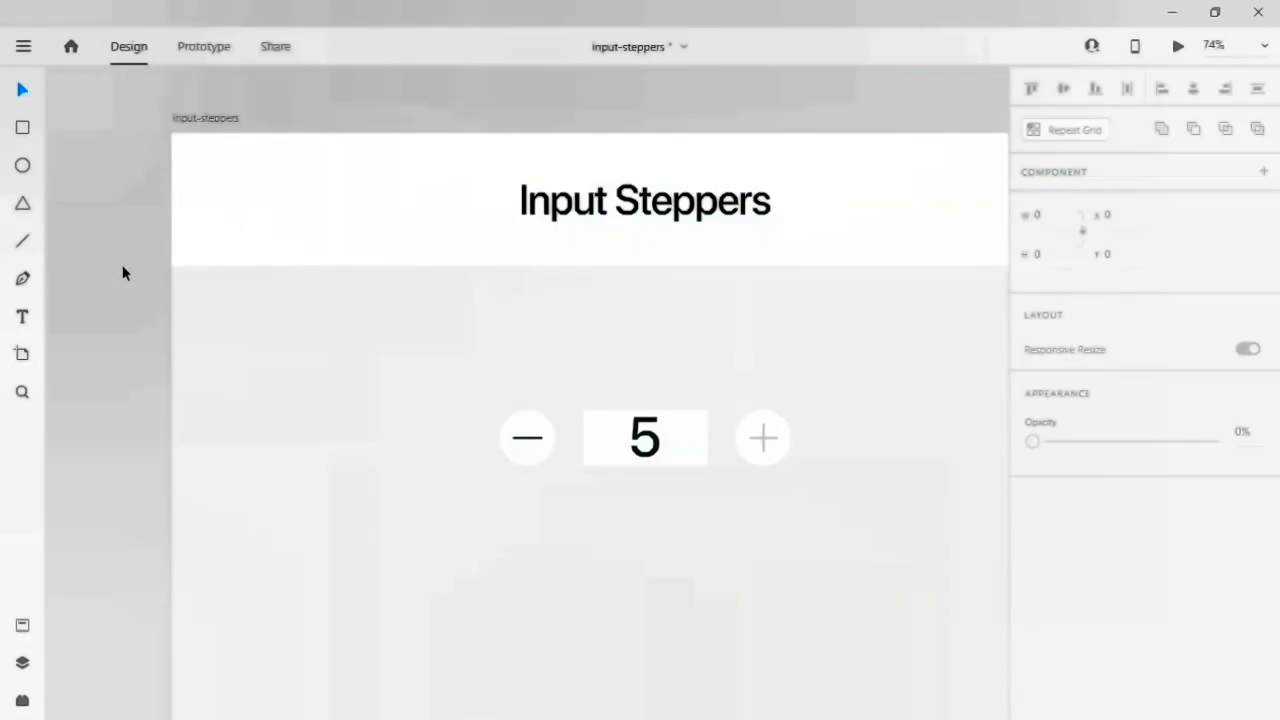
scroll(445, 475, "down", 1)
left_click_drag(463, 357, 795, 471)
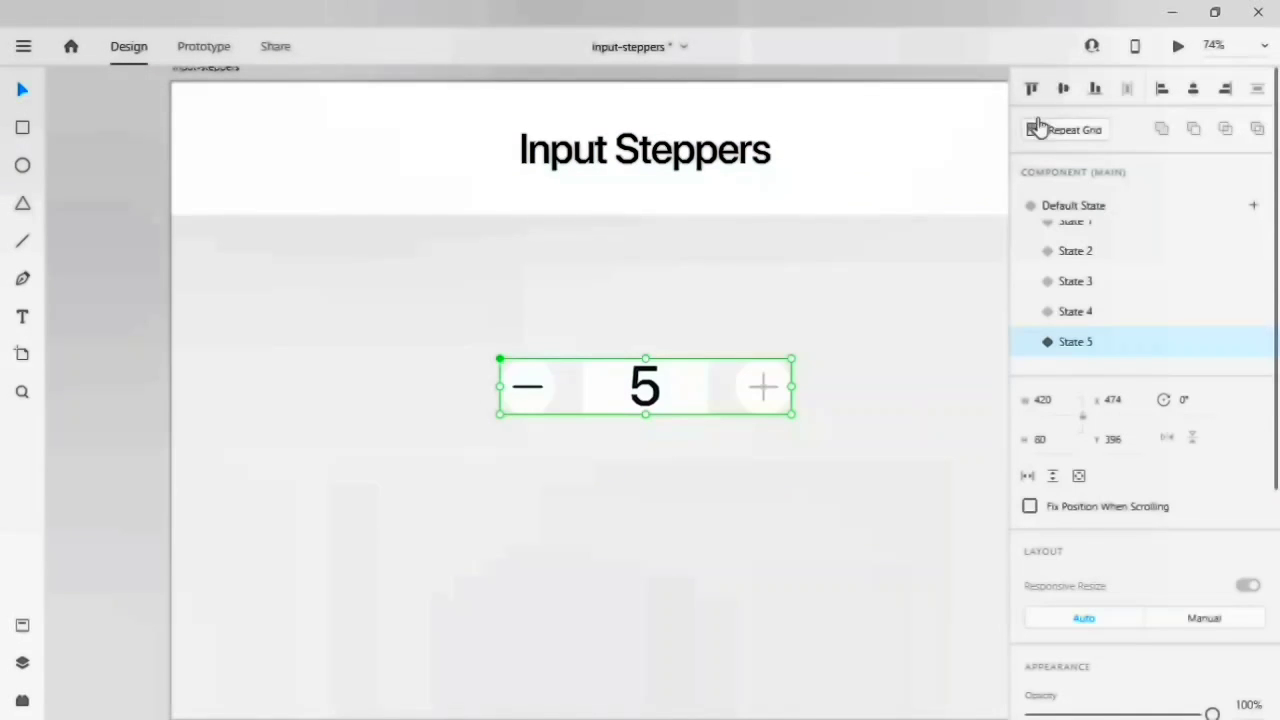
left_click(817, 391)
scroll(817, 391, "left", 2)
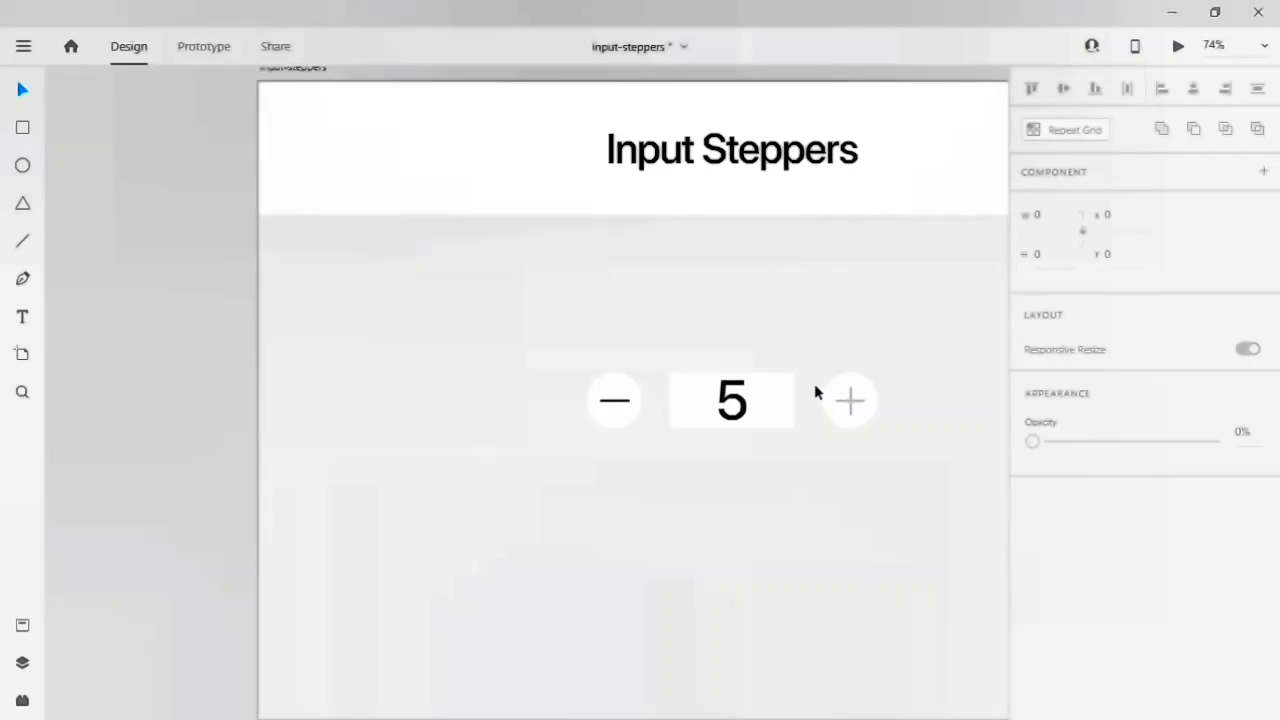
scroll(695, 290, "right", 3)
scroll(334, 251, "up", 2)
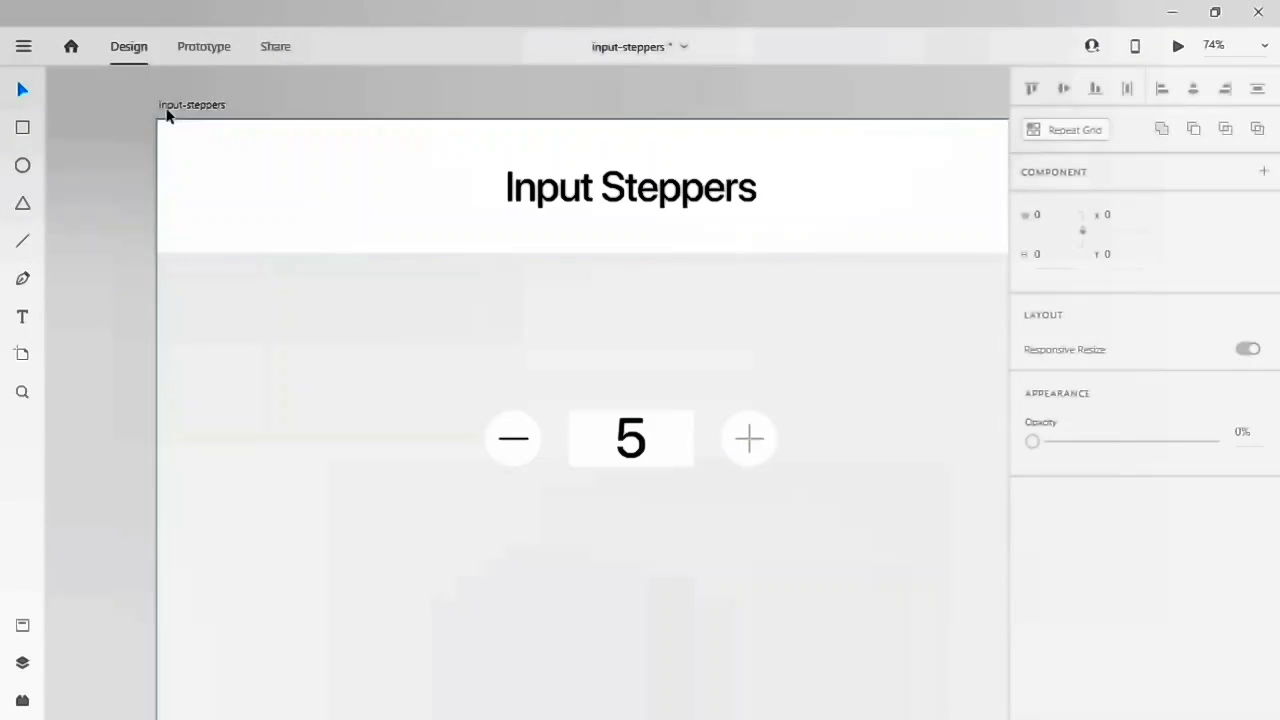
left_click(172, 108)
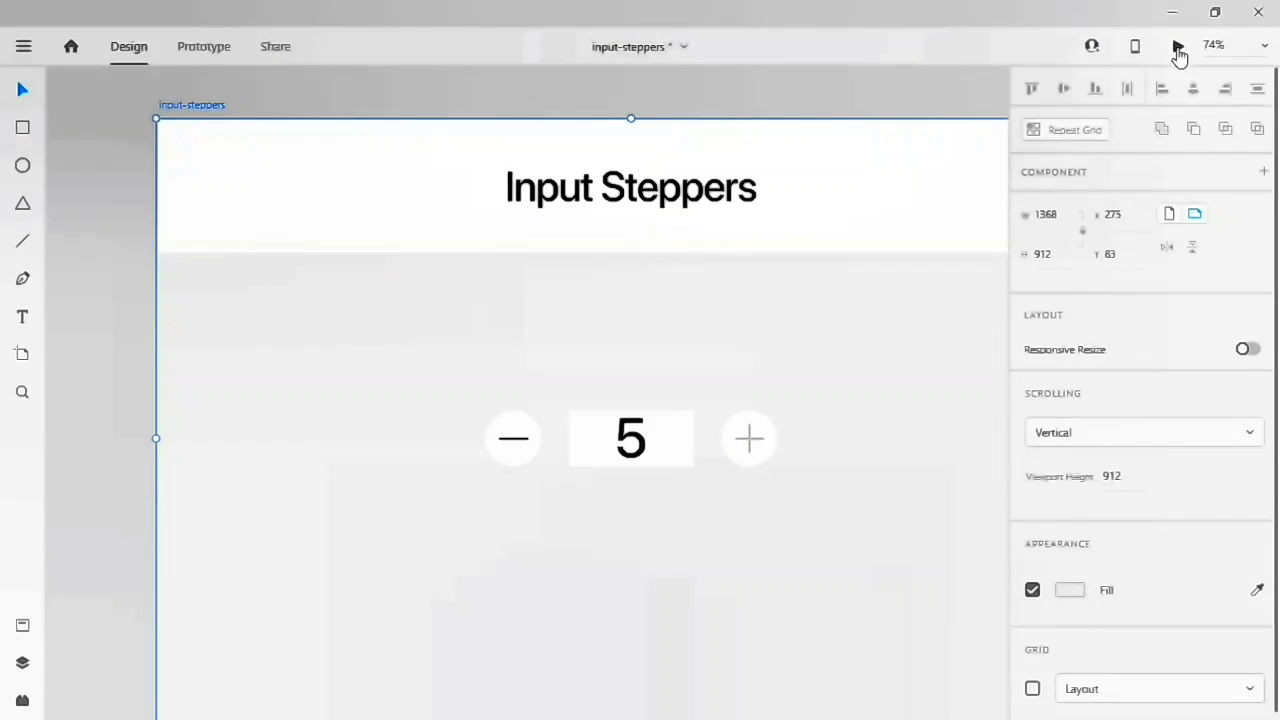
left_click(1178, 47)
- Maximize the preview window and step the counter down from 5 to 0
left_click(971, 34)
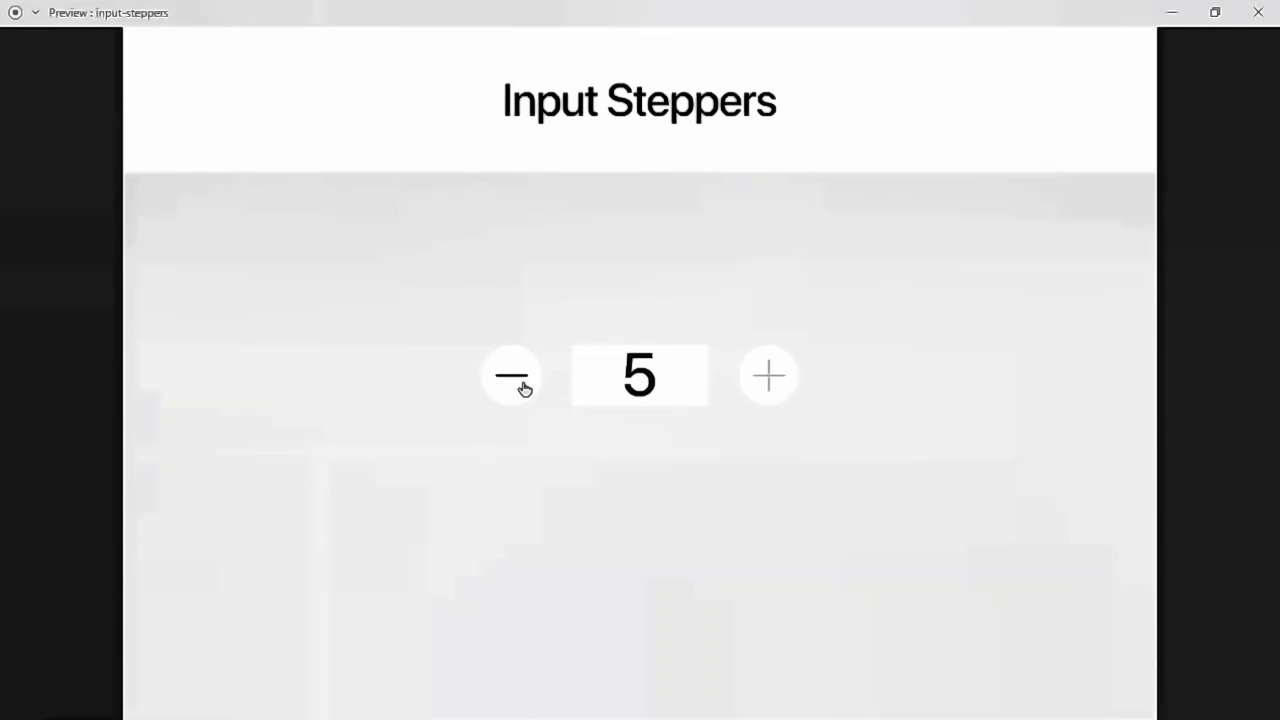
left_click(524, 388)
left_click(525, 389)
left_click(526, 390)
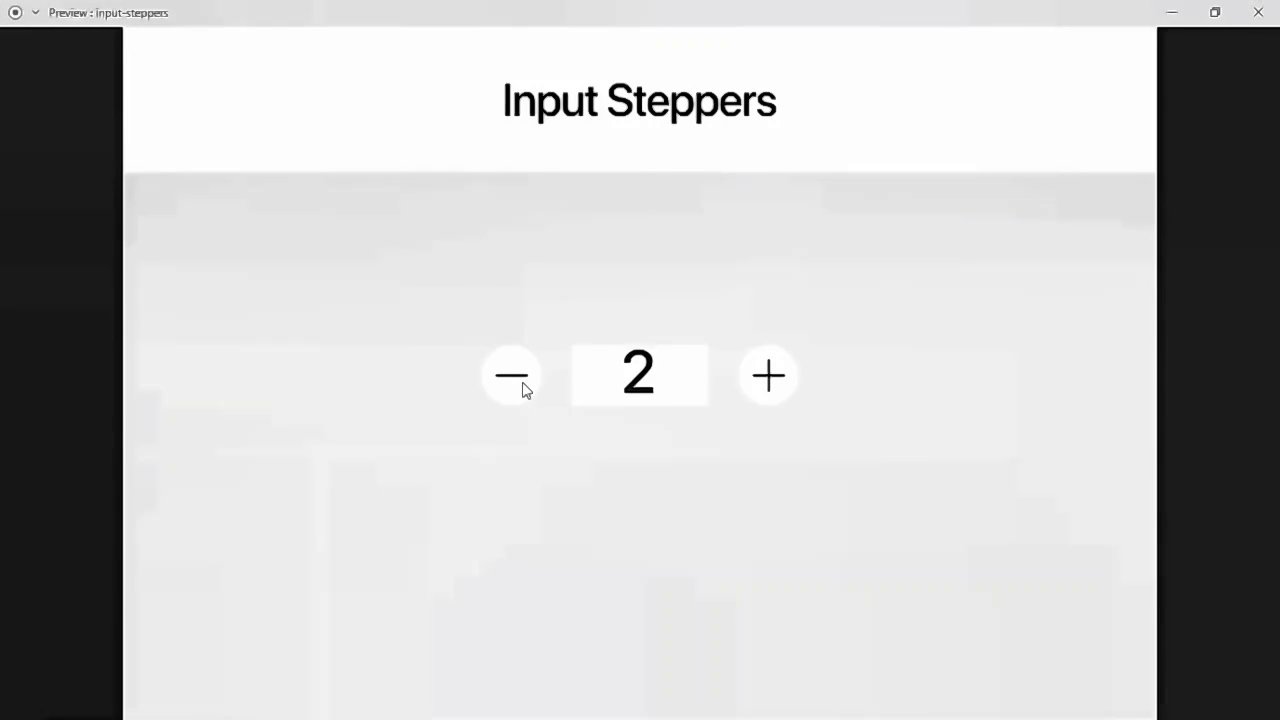
left_click(526, 390)
left_click(524, 388)
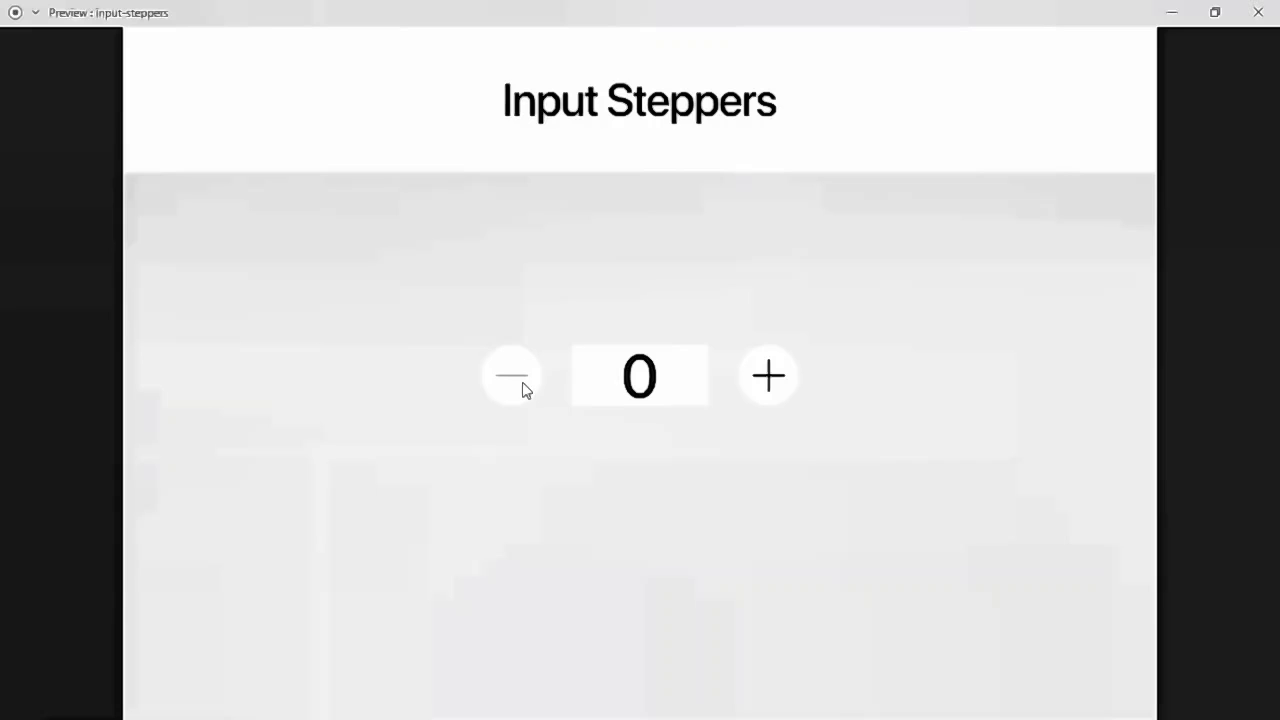
- Step the counter up from 0 to 5, then down to 4 and back to 5
left_click(781, 389)
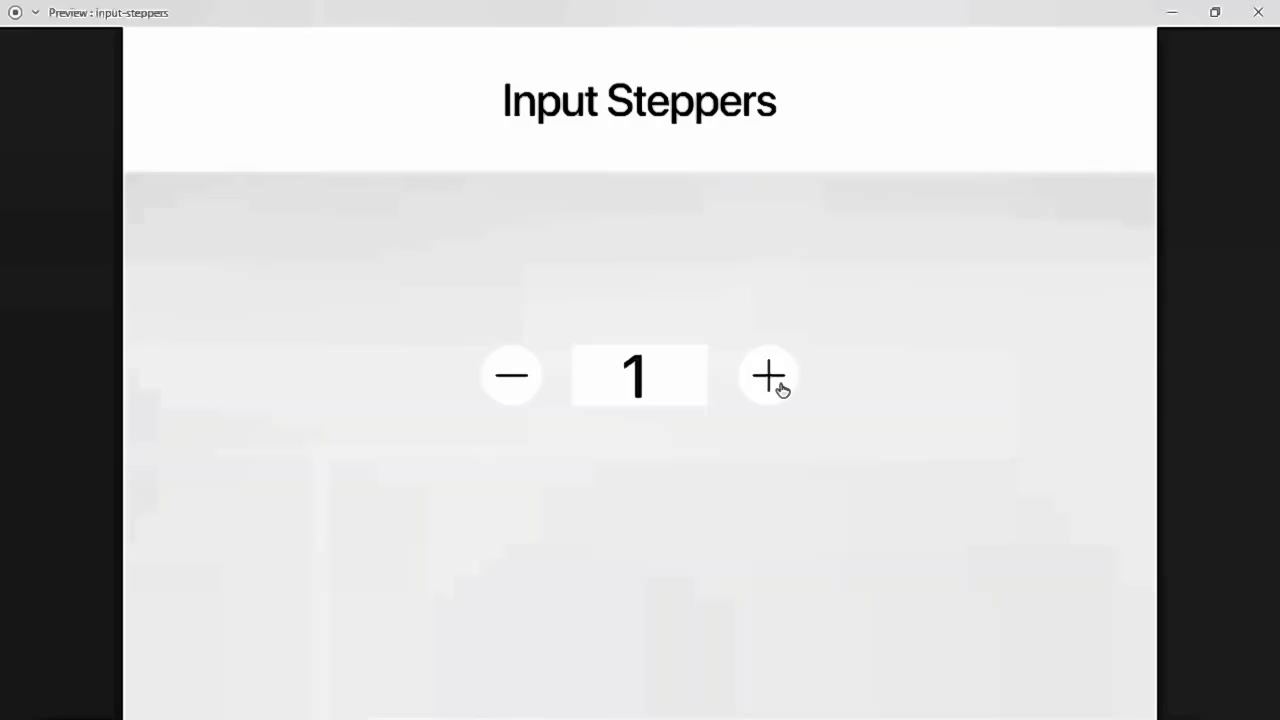
left_click(781, 389)
left_click(781, 389)
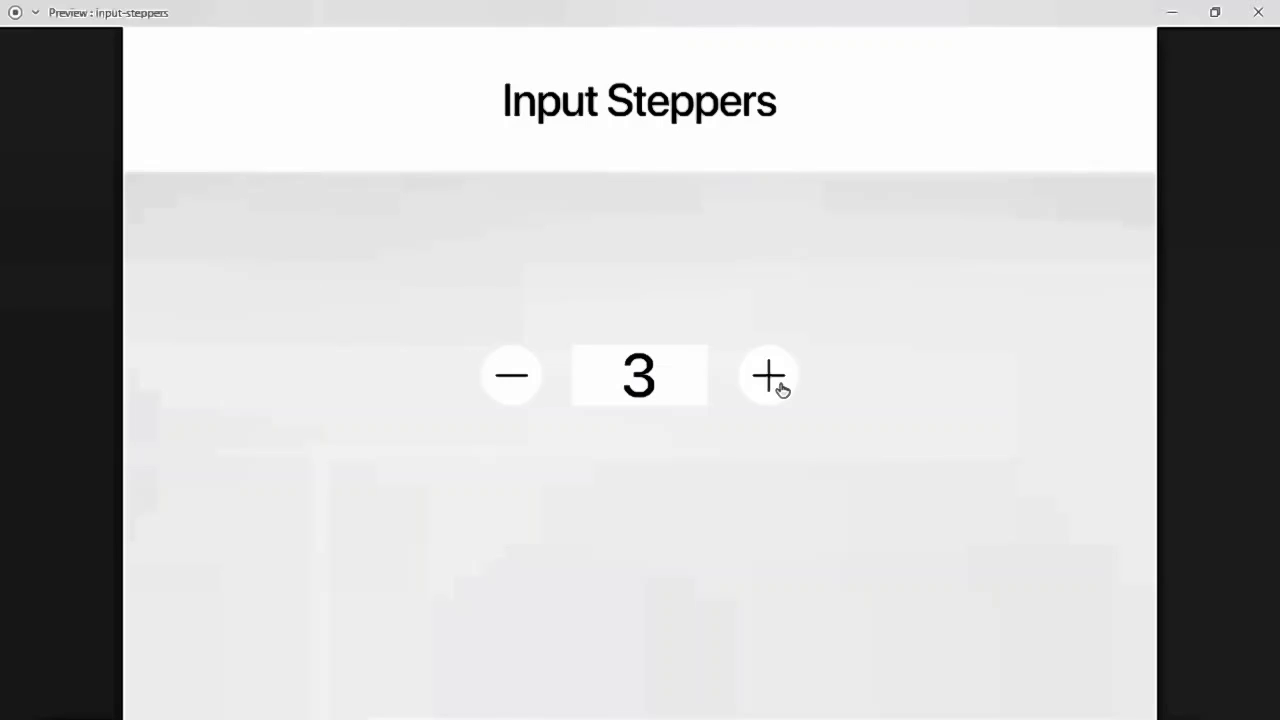
left_click(781, 389)
left_click(781, 389)
left_click(516, 386)
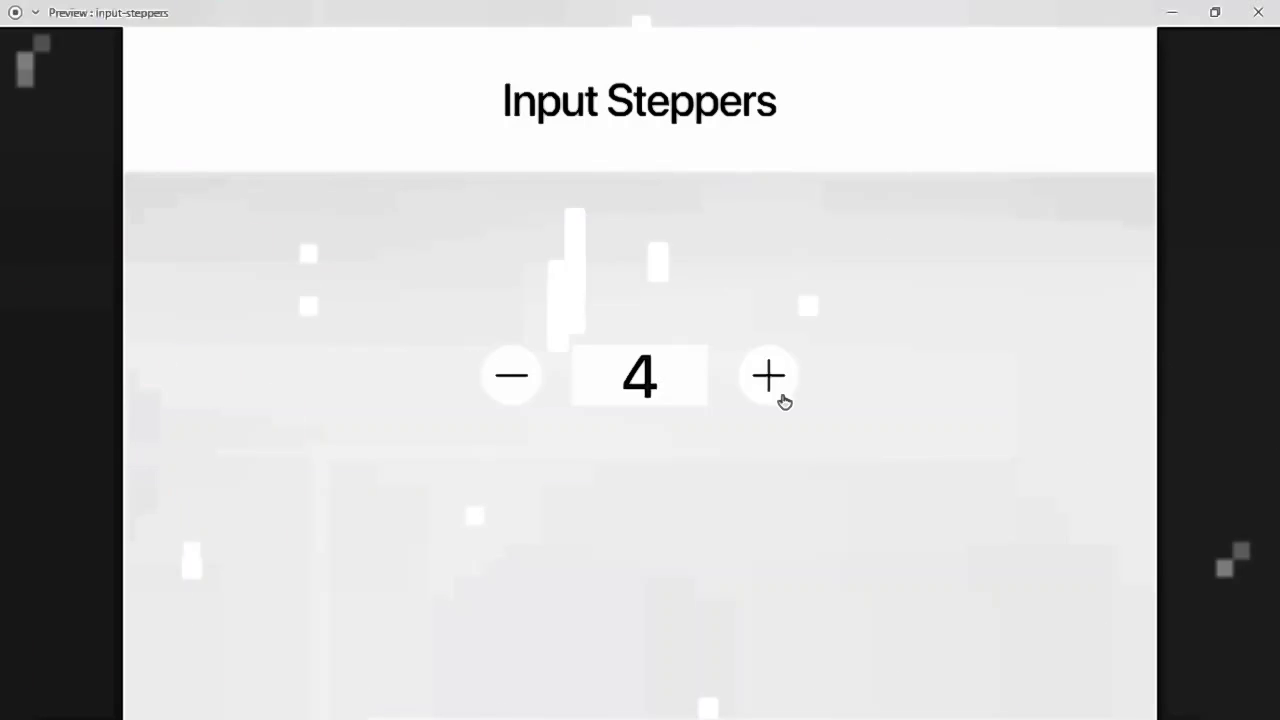
left_click(784, 401)
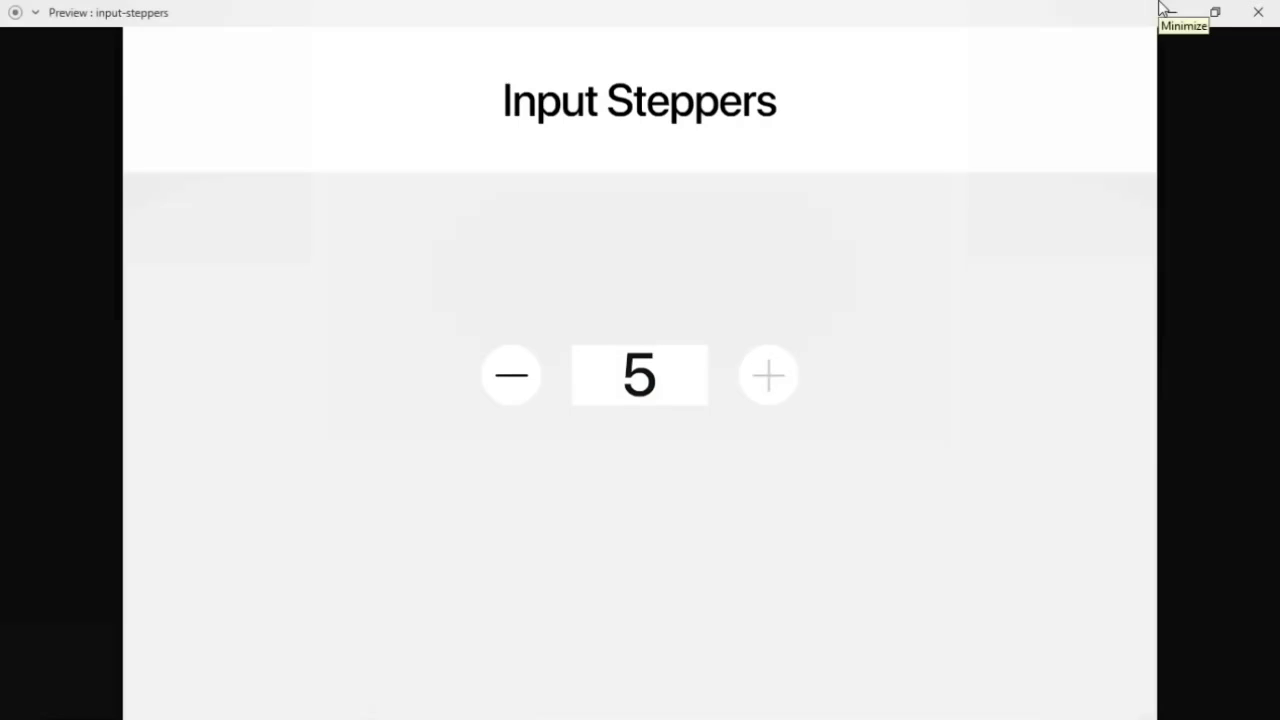